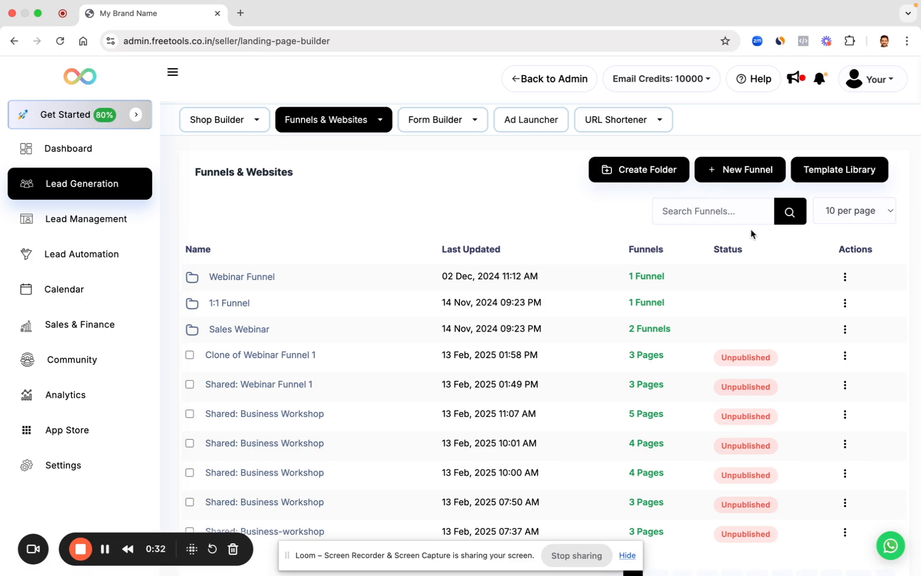
Step: Import the "Webinar Funnel 1" template from the template library and return to the refreshed list of funnels
left_click(835, 171)
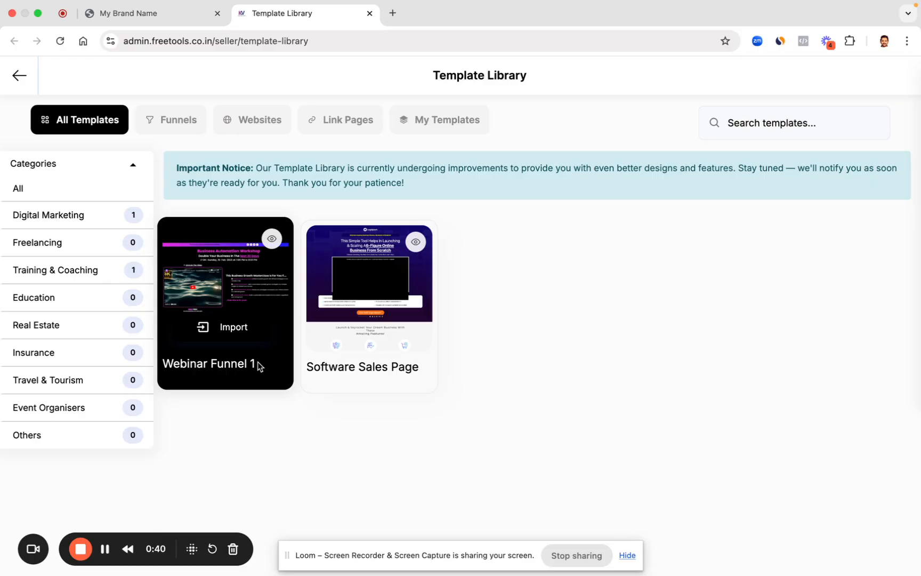
left_click(216, 329)
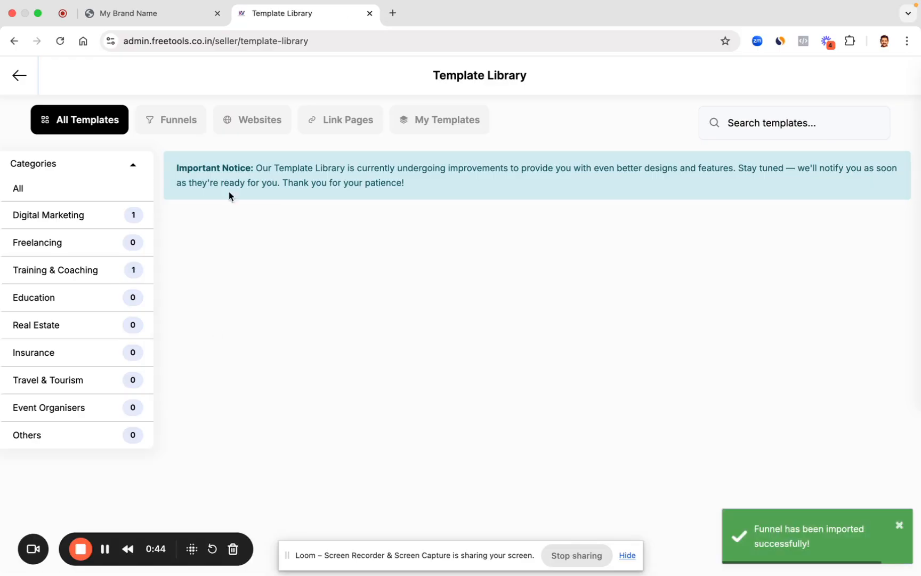
left_click(31, 81)
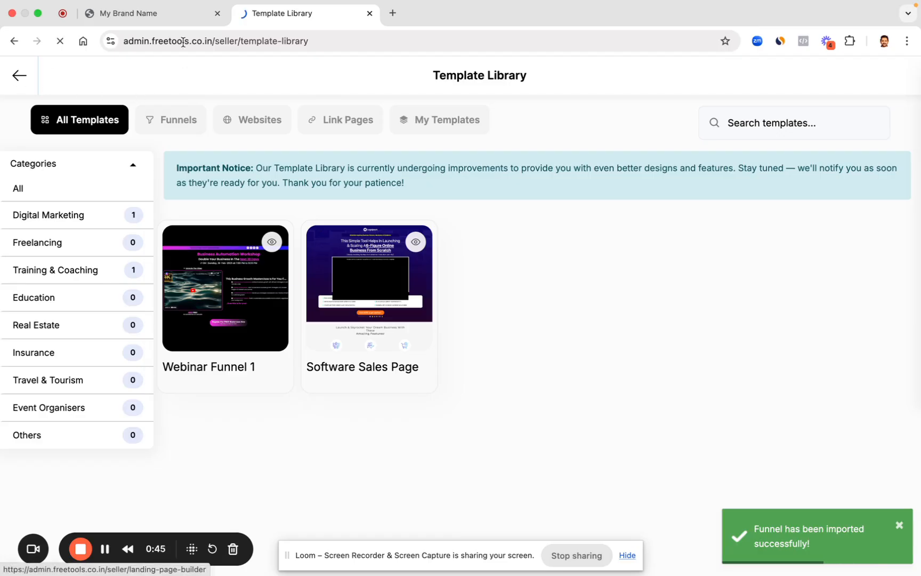
left_click(217, 13)
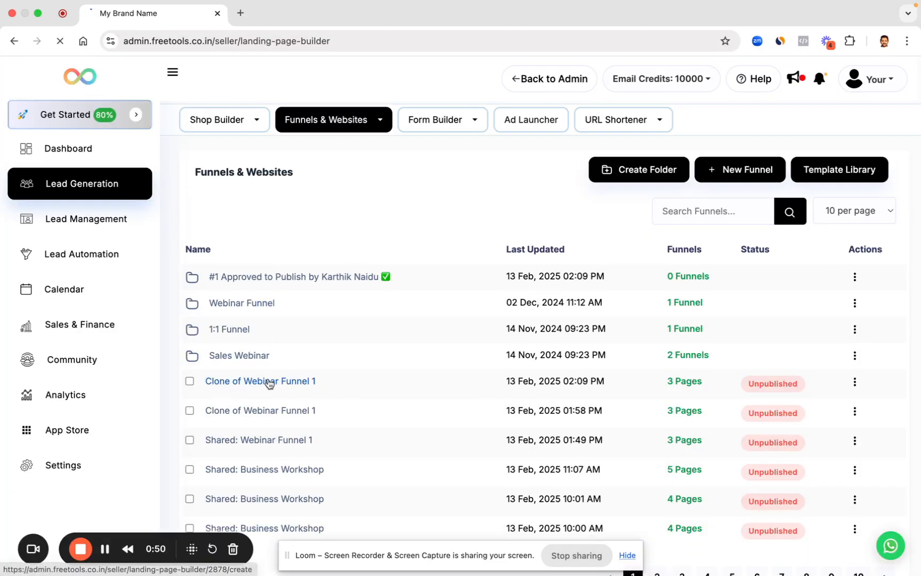
Step: Open the most recently updated "Clone of Webinar Funnel 1" from the funnels list
left_click(269, 383)
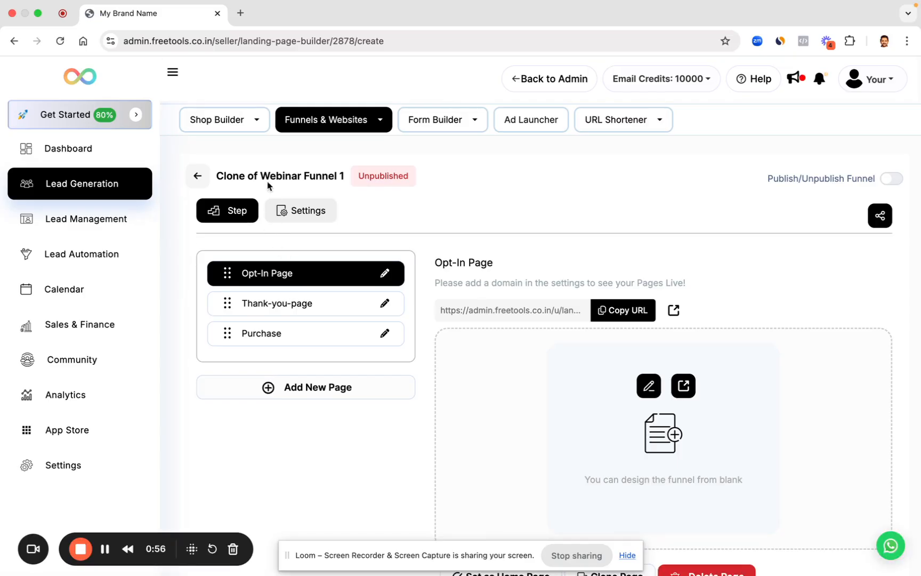
left_click_drag(260, 176, 356, 181)
left_click(381, 208)
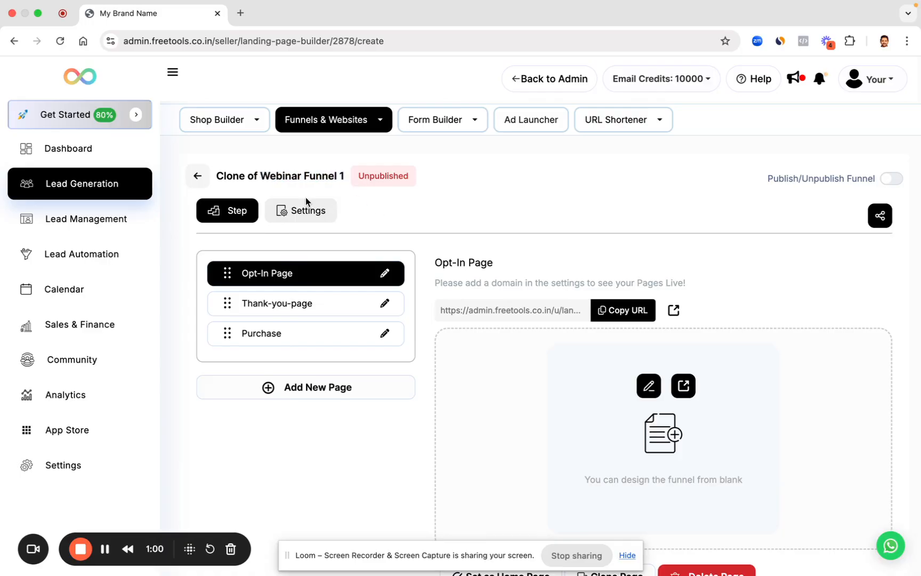
Step: Change the funnel's name to "Business Automation Workshop" in its settings
left_click(288, 210)
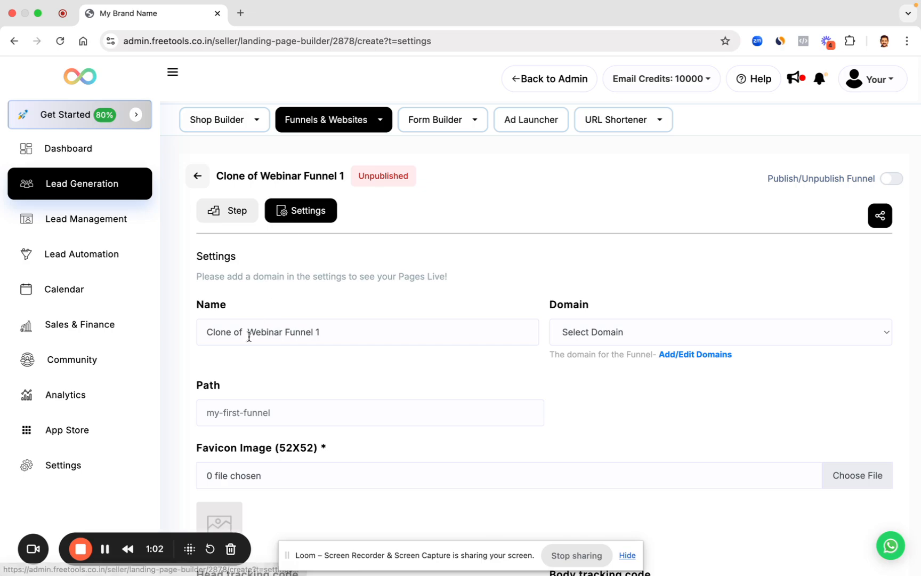
left_click_drag(247, 333, 123, 335)
key("BackSpace")
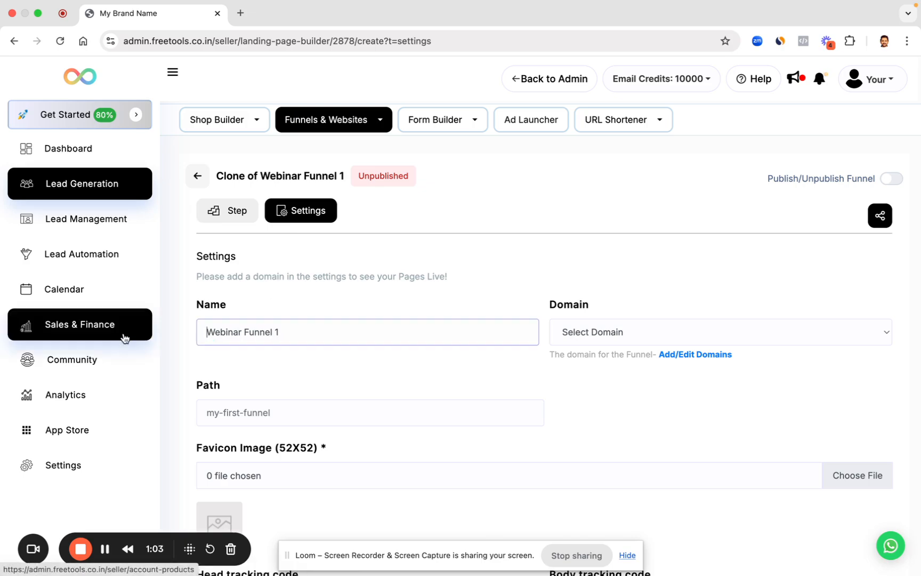
triple_click(262, 332)
type("BUSINE")
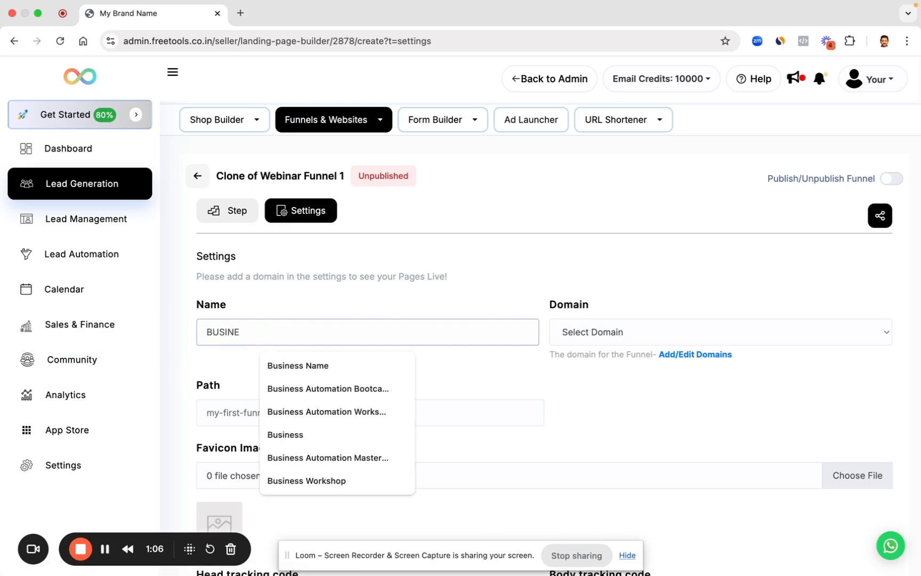
key("BackSpace")
key("BackSpace")
type("usin")
left_click(309, 412)
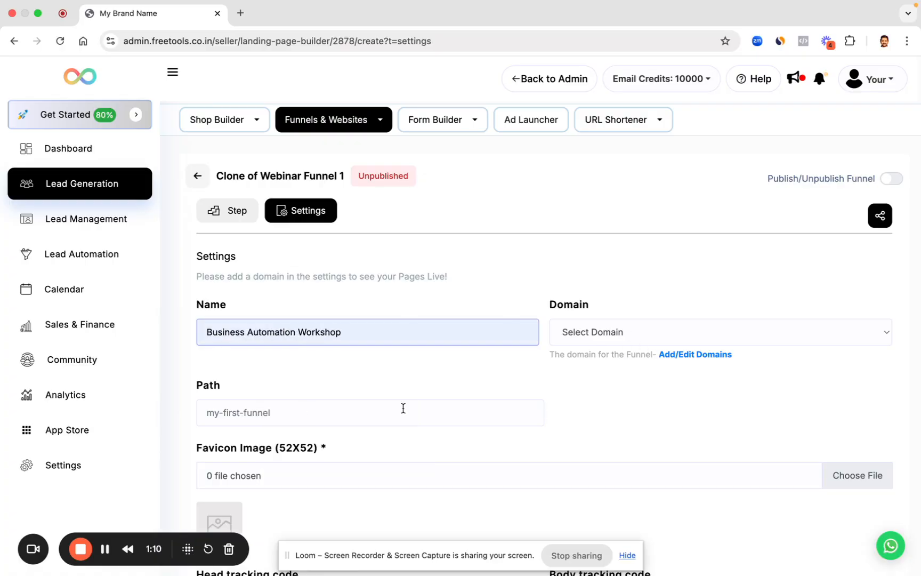
Step: Set the funnel's path to "business-workshop"
scroll(403, 408, "down", 3)
left_click(247, 300)
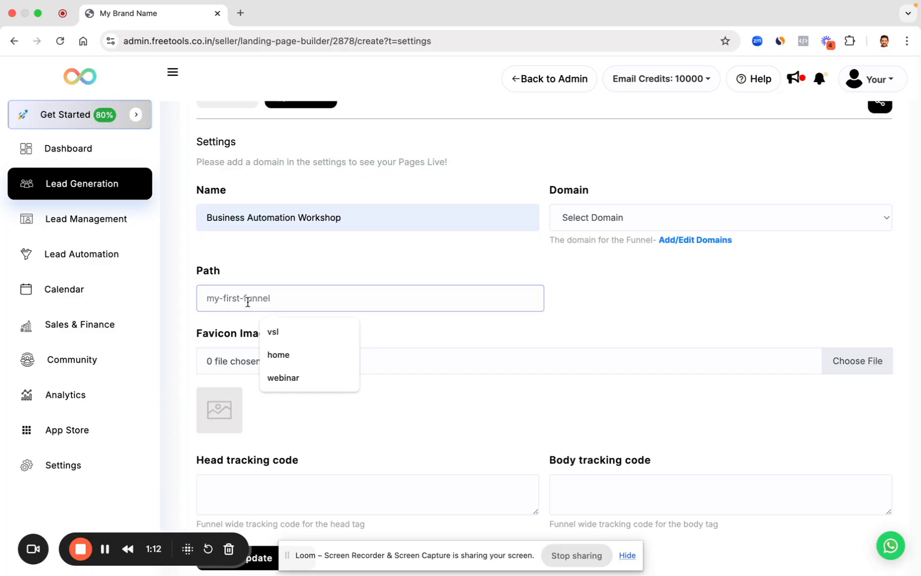
type("business-workshop")
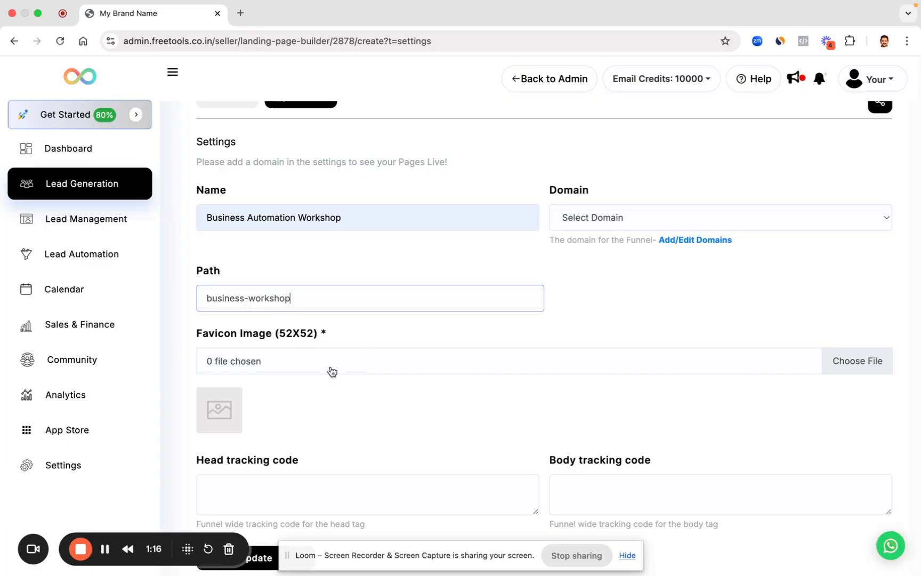
Step: Choose the black "YOUR BRAND" image from the media files as the favicon and save the funnel settings
left_click(867, 365)
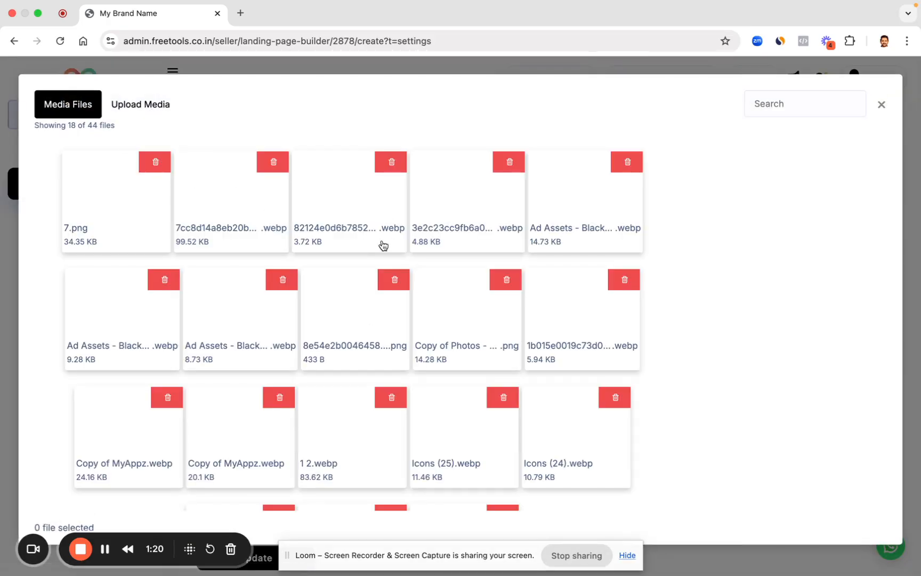
left_click(435, 205)
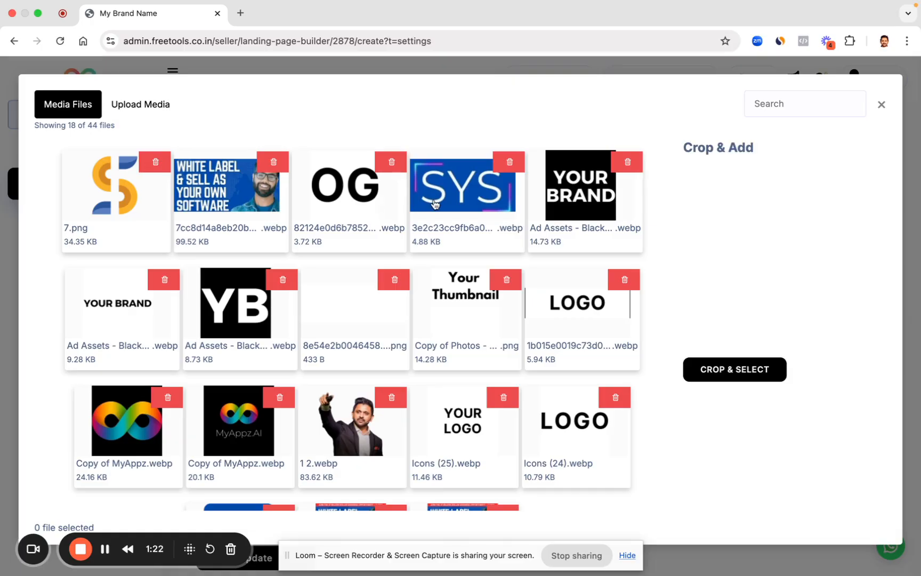
left_click(573, 213)
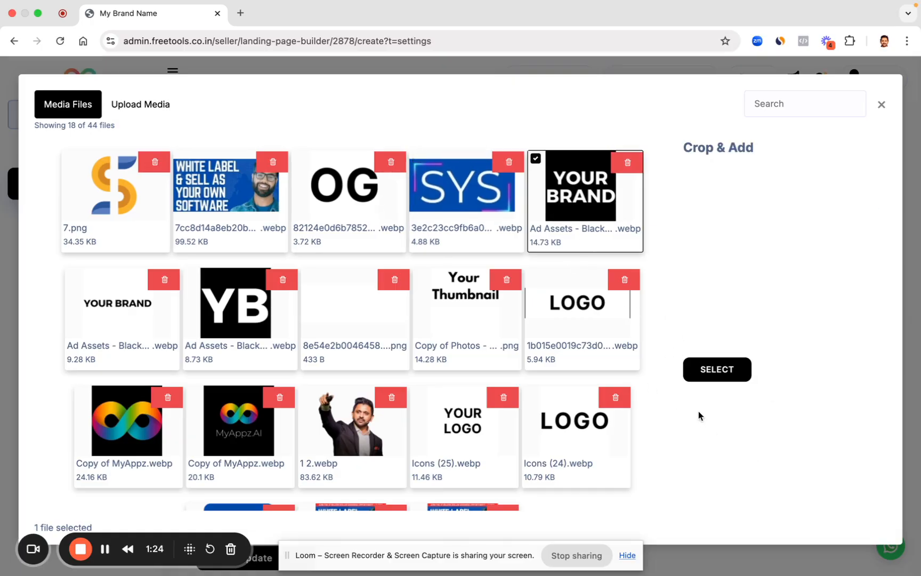
left_click(714, 378)
scroll(347, 397, "down", 2)
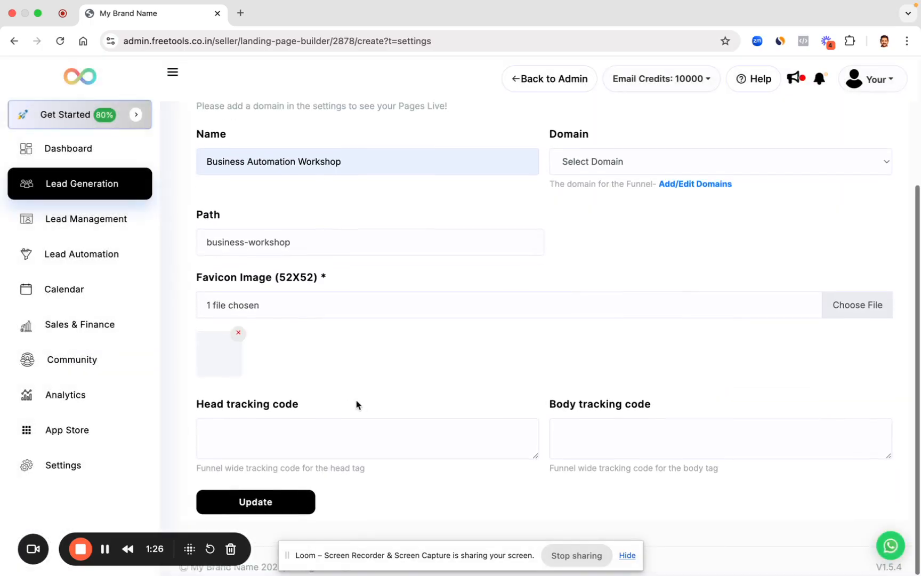
left_click(255, 503)
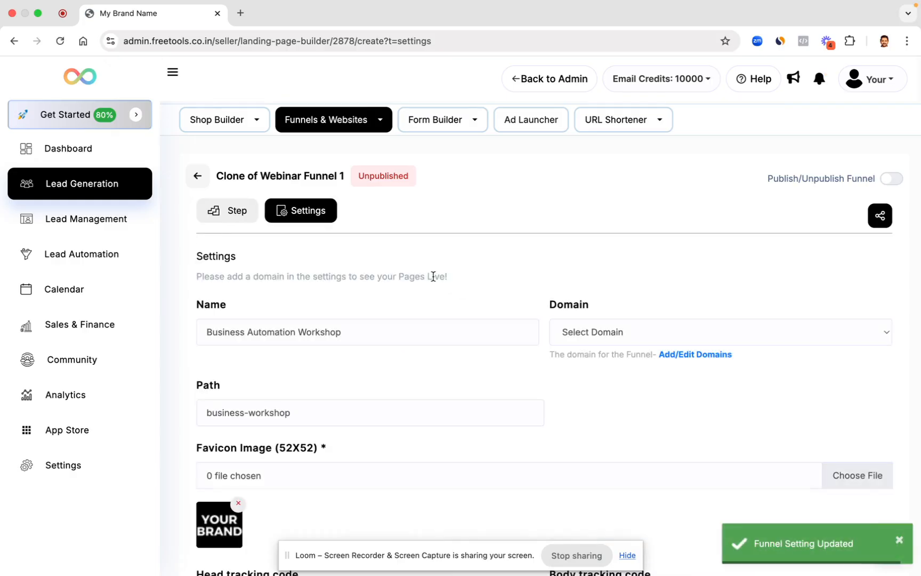
Step: Preview the funnel's Opt-In Page and examine its countdown bar, headline, subheadline and event date
left_click(239, 210)
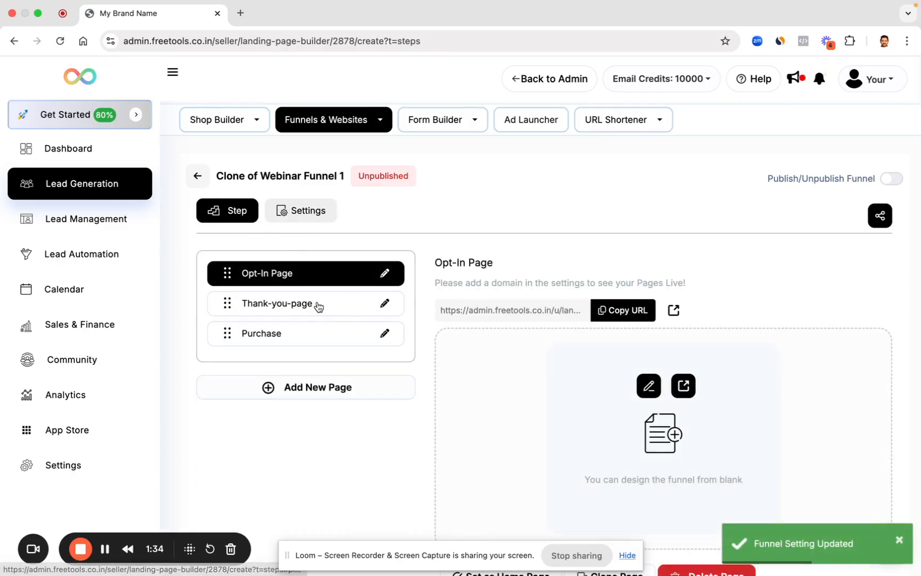
left_click(684, 387)
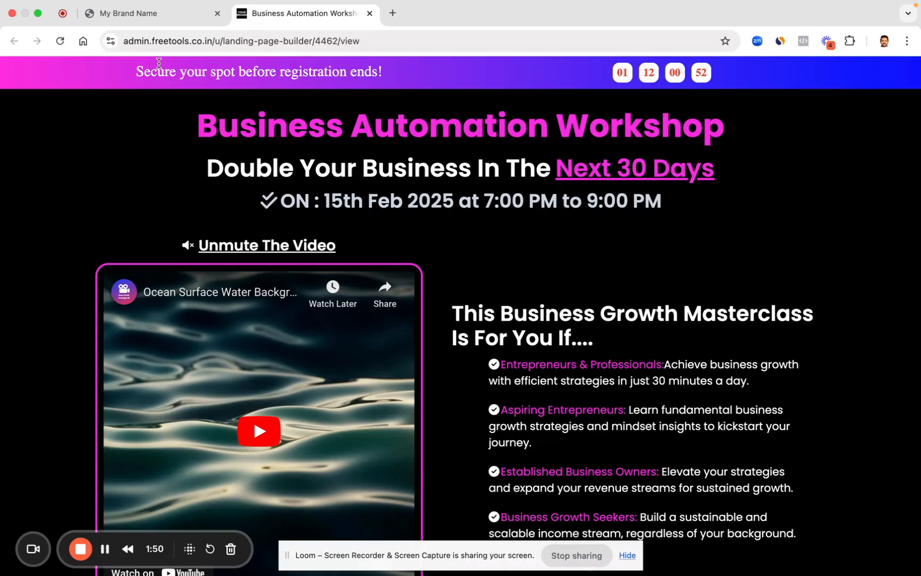
left_click_drag(132, 72, 743, 77)
left_click(728, 78)
left_click_drag(162, 132, 815, 133)
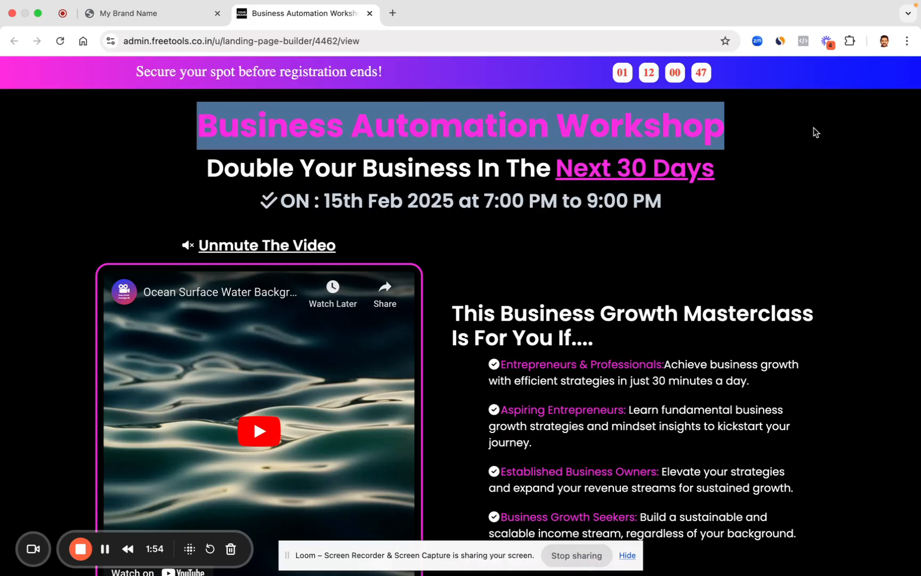
left_click_drag(208, 170, 794, 181)
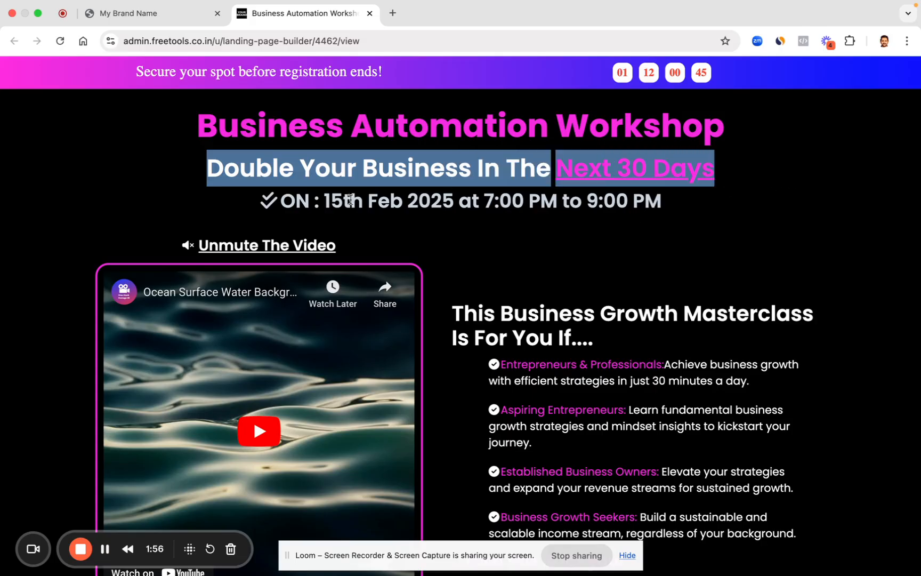
left_click(315, 203)
double_click(315, 203)
left_click(554, 335)
scroll(554, 336, "down", 3)
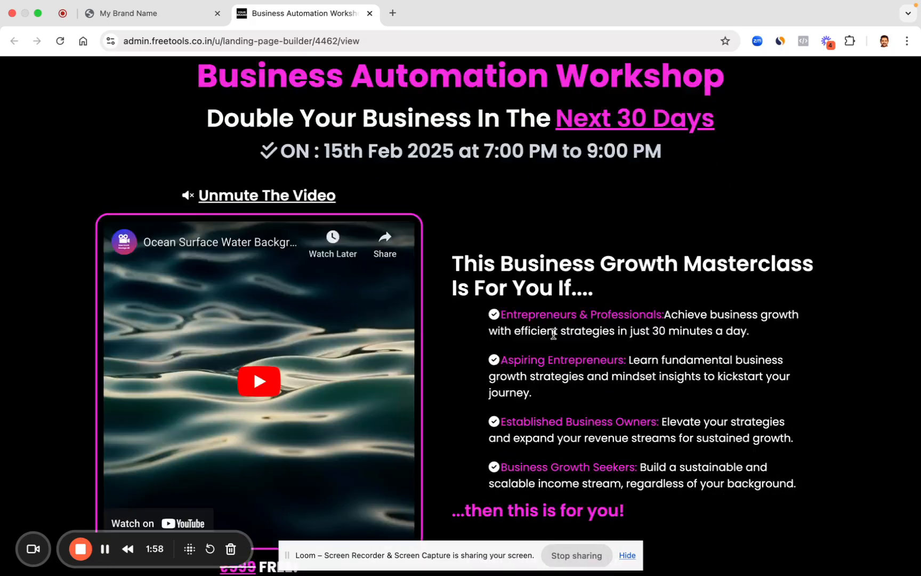
Step: Examine the preview's registration button, workshop schedule, learning secrets and "After this Workshop" sections
scroll(520, 381, "down", 5)
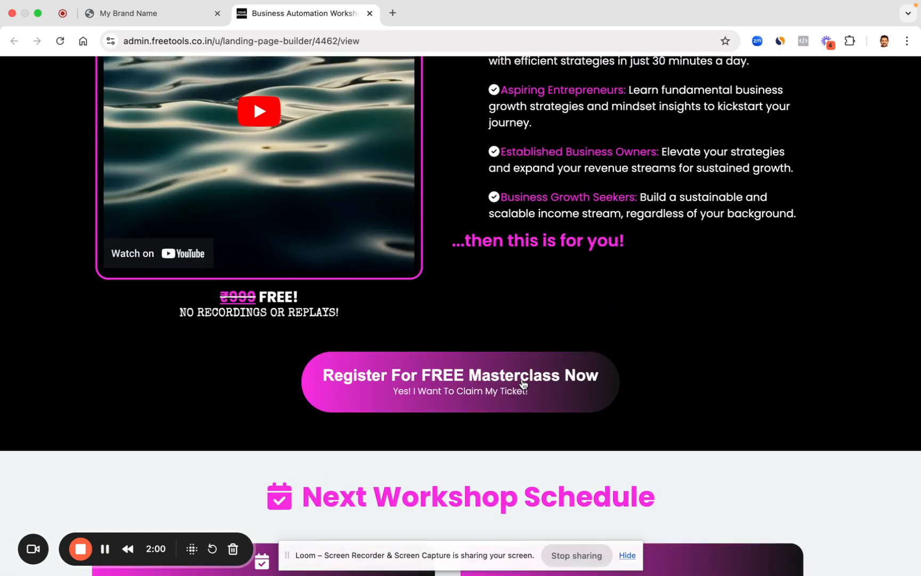
scroll(207, 144, "down", 7)
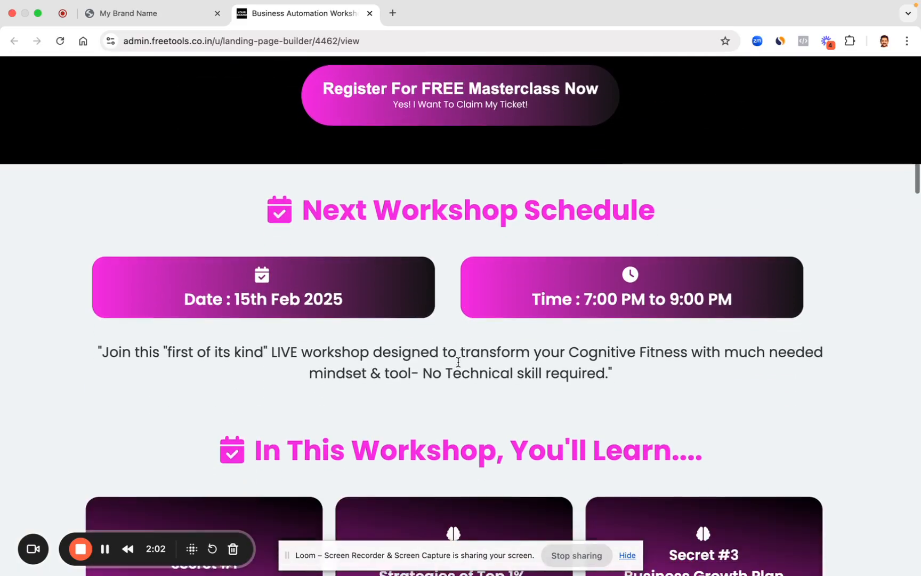
scroll(615, 286, "down", 7)
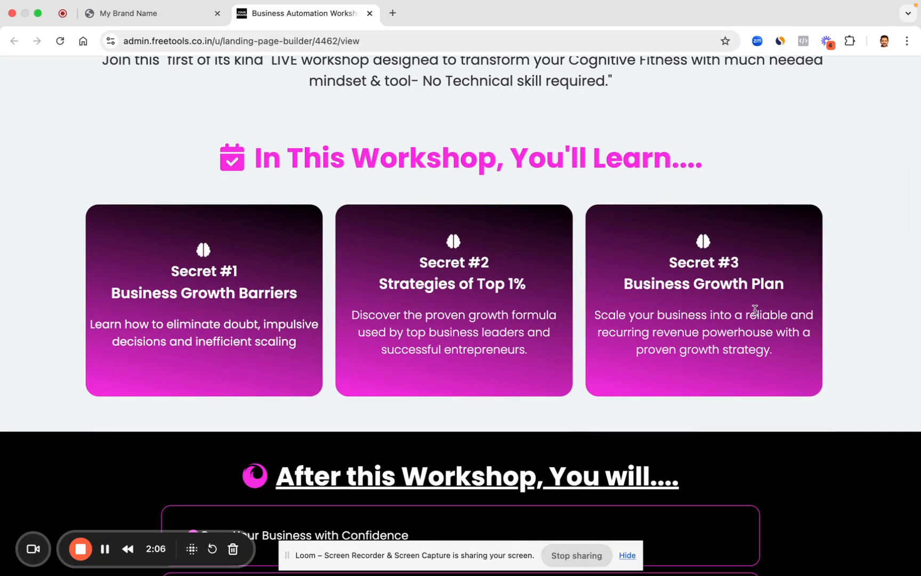
scroll(754, 309, "down", 8)
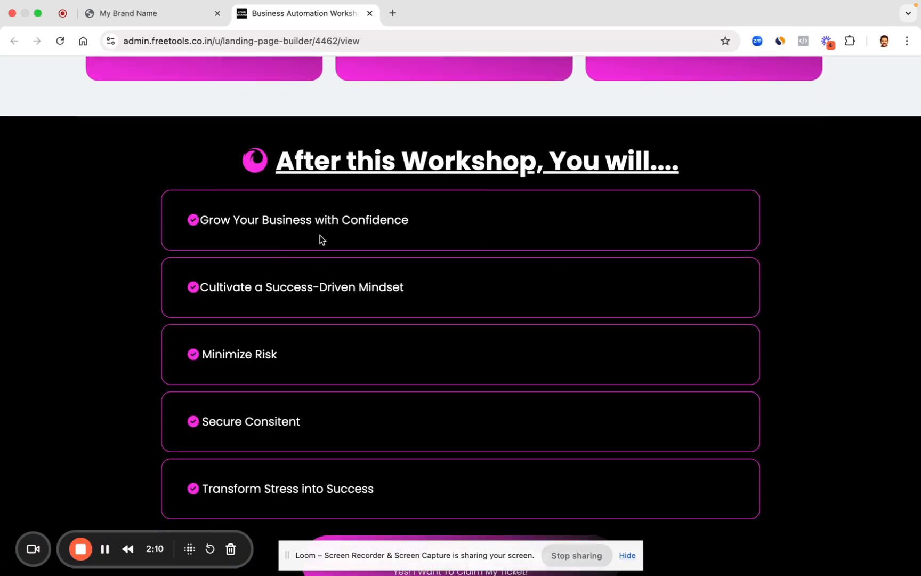
scroll(362, 351, "down", 4)
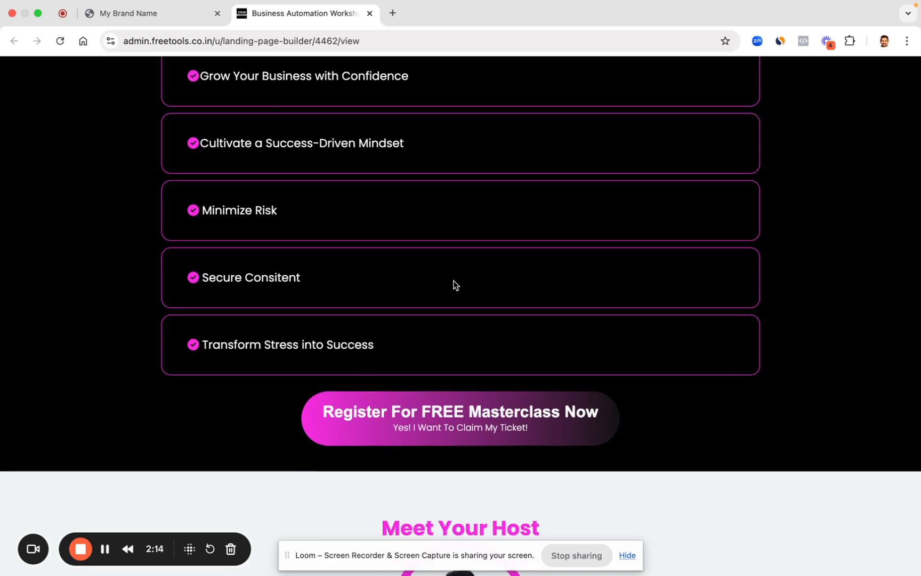
scroll(454, 284, "down", 1)
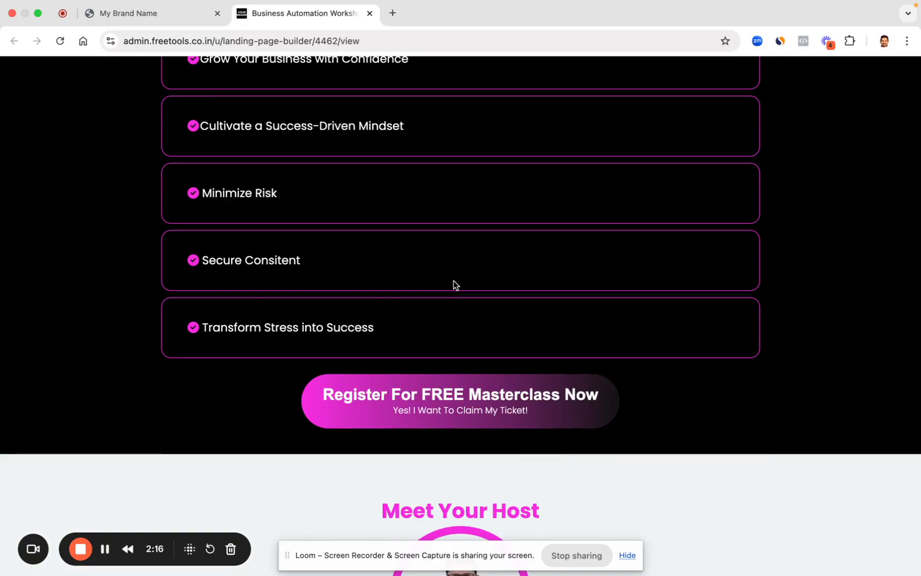
scroll(455, 284, "down", 5)
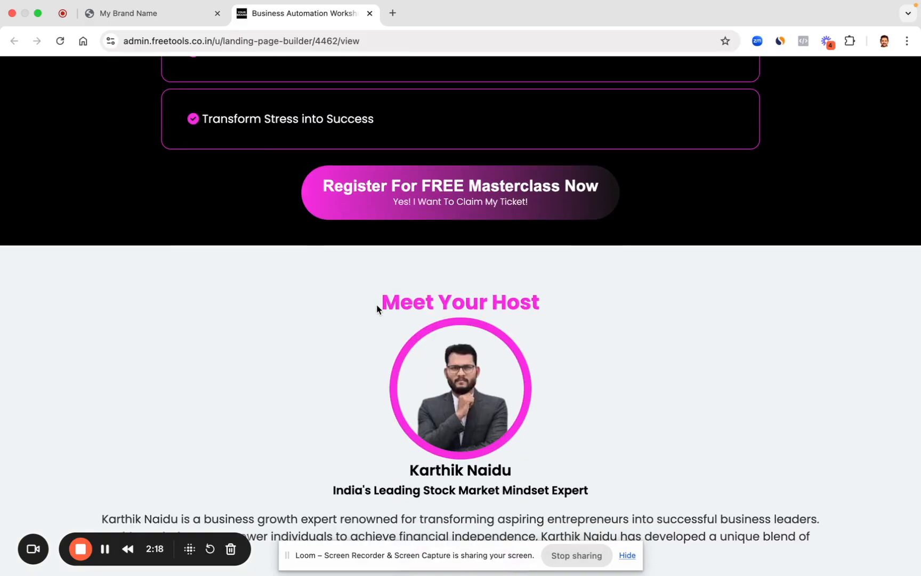
Step: Review the preview's "Meet Your Host" section, videos and testimonials, and return to the start of the page
left_click_drag(376, 305, 573, 309)
scroll(574, 309, "down", 4)
left_click(547, 305)
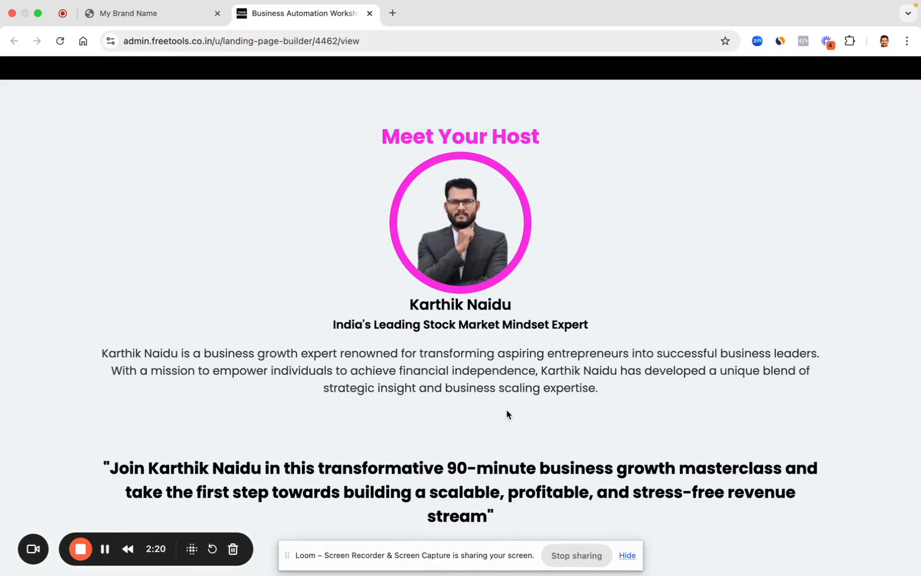
scroll(508, 413, "down", 6)
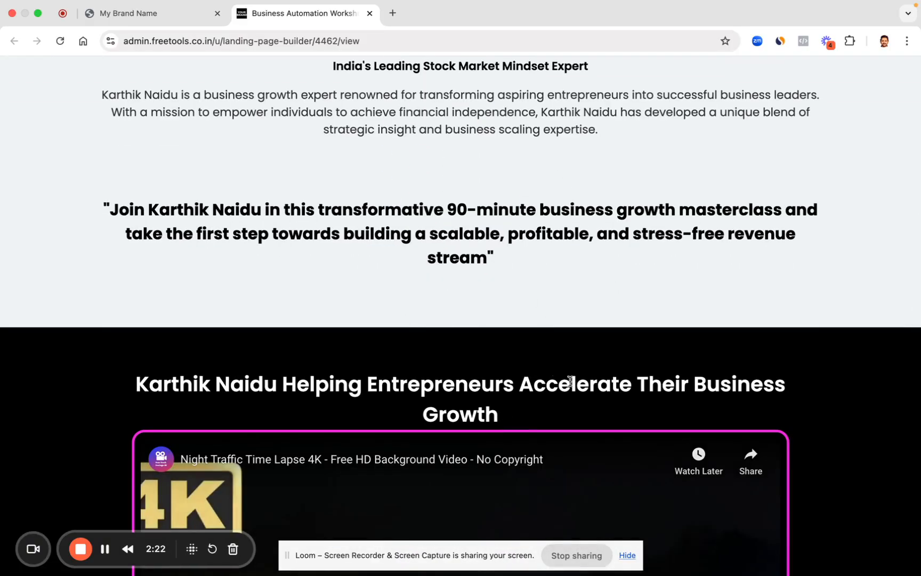
scroll(570, 380, "down", 6)
scroll(569, 380, "down", 8)
scroll(570, 380, "up", 18)
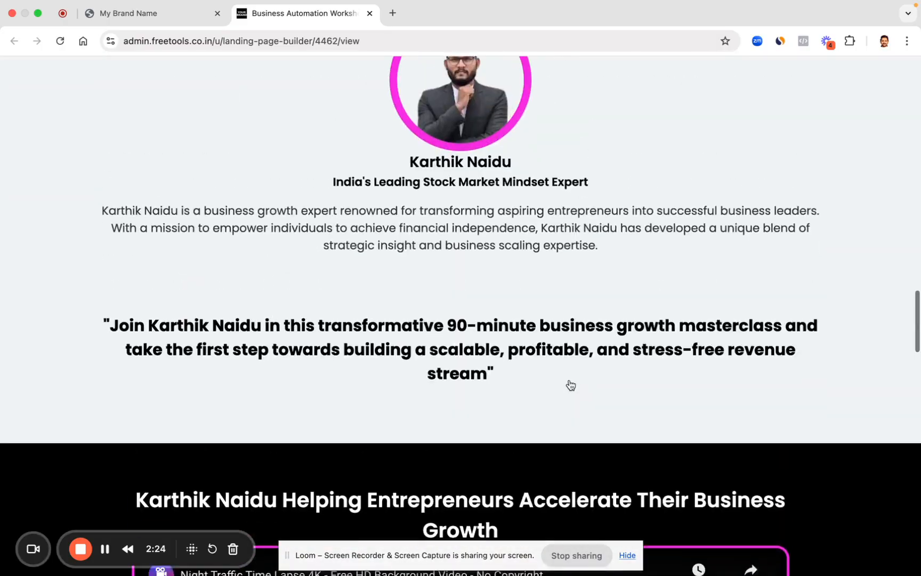
left_click_drag(398, 262, 517, 268)
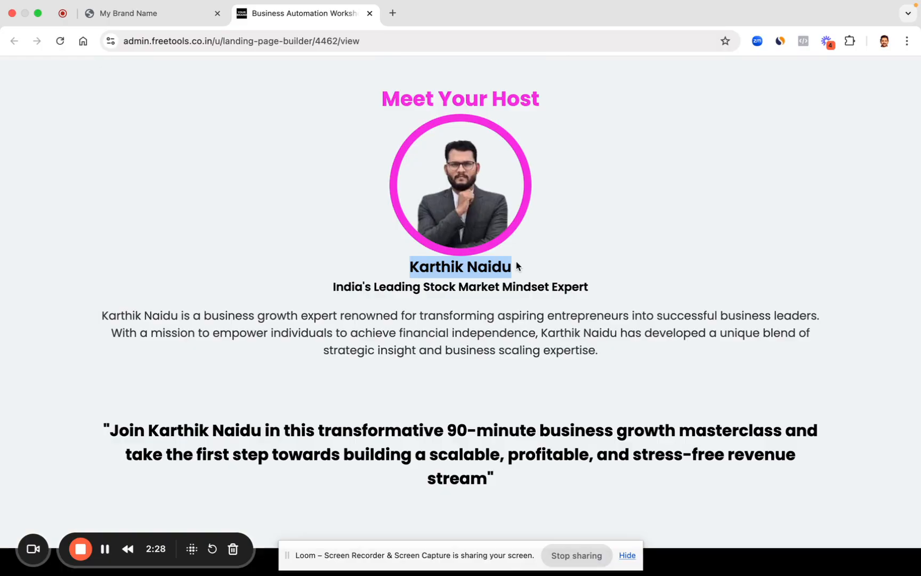
scroll(516, 265, "down", 20)
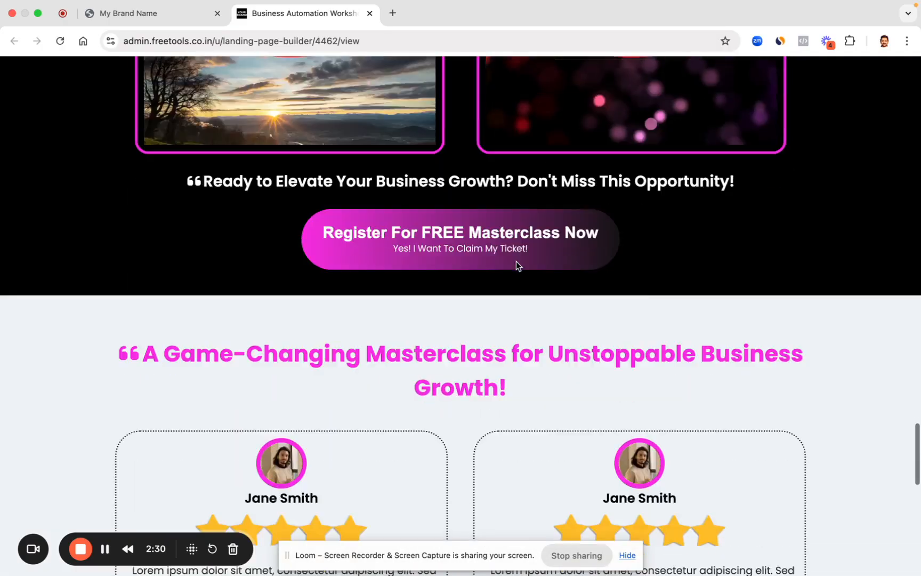
scroll(515, 263, "up", 15)
scroll(516, 263, "up", 10)
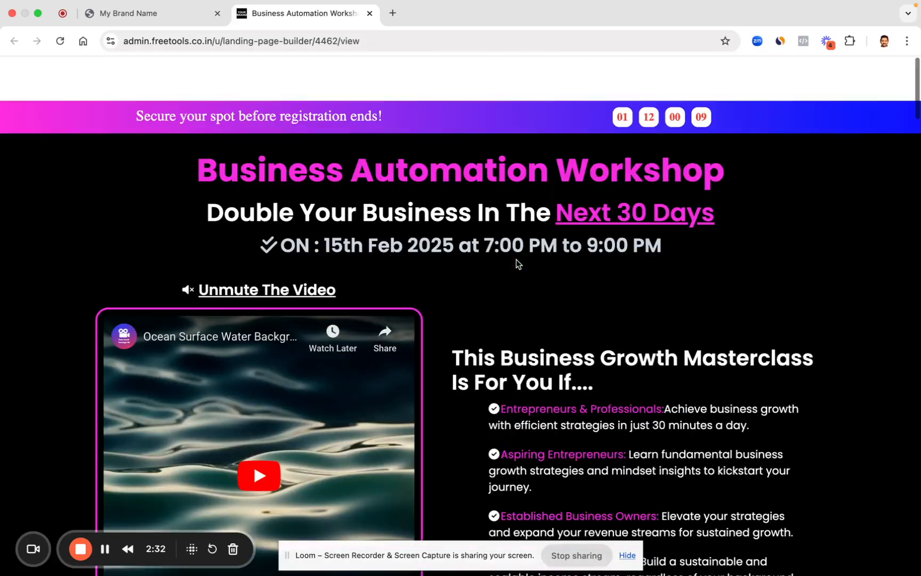
Step: Preview the funnel's Thank-you-page and examine its heading, video area and WhatsApp community button
left_click(156, 22)
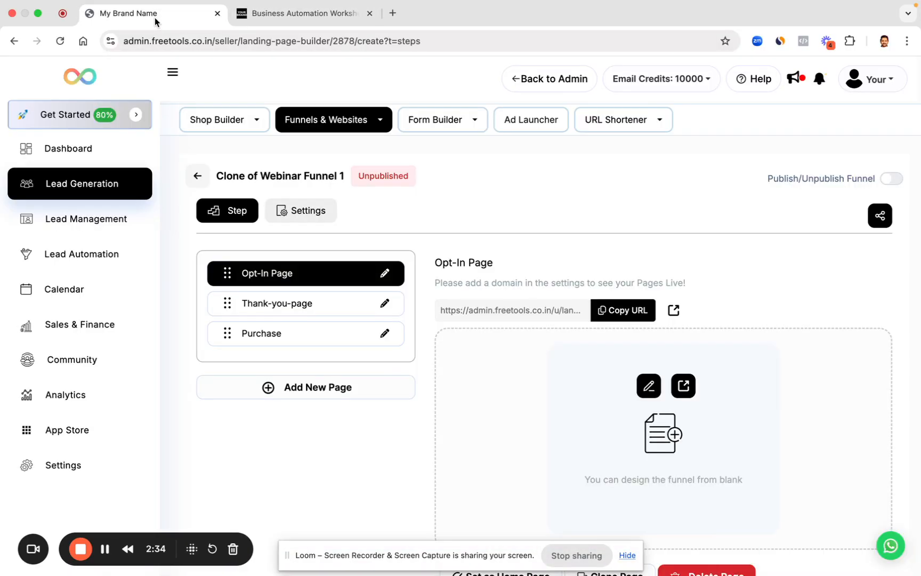
left_click(326, 311)
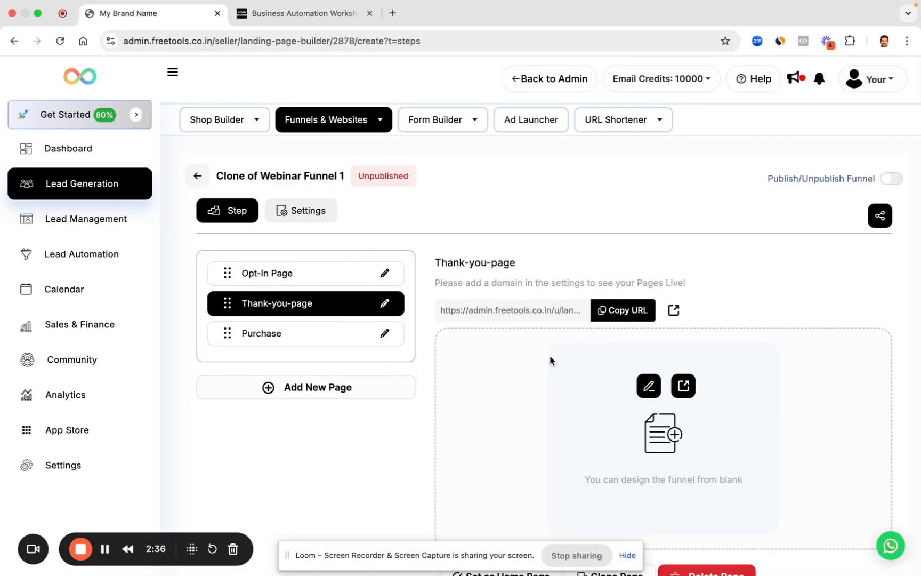
left_click(683, 396)
left_click(472, 15)
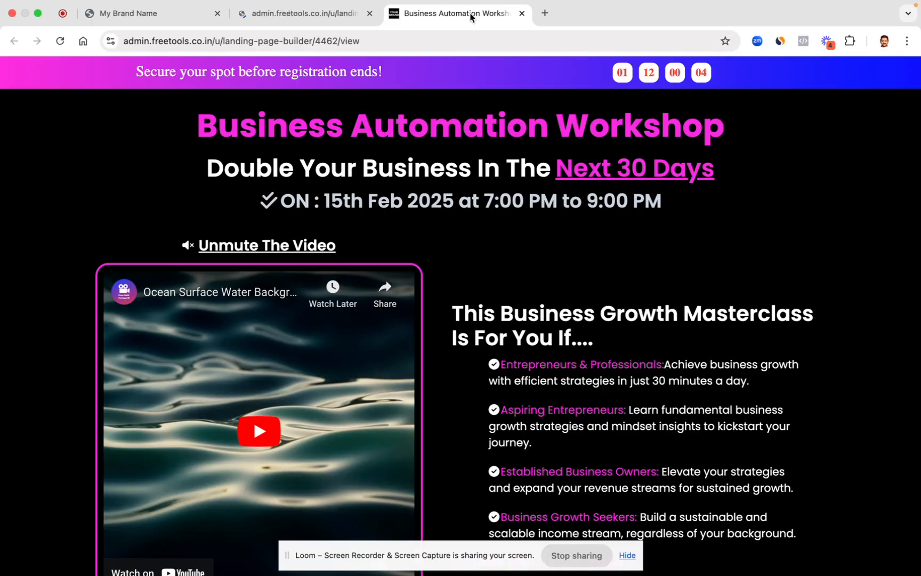
left_click(315, 14)
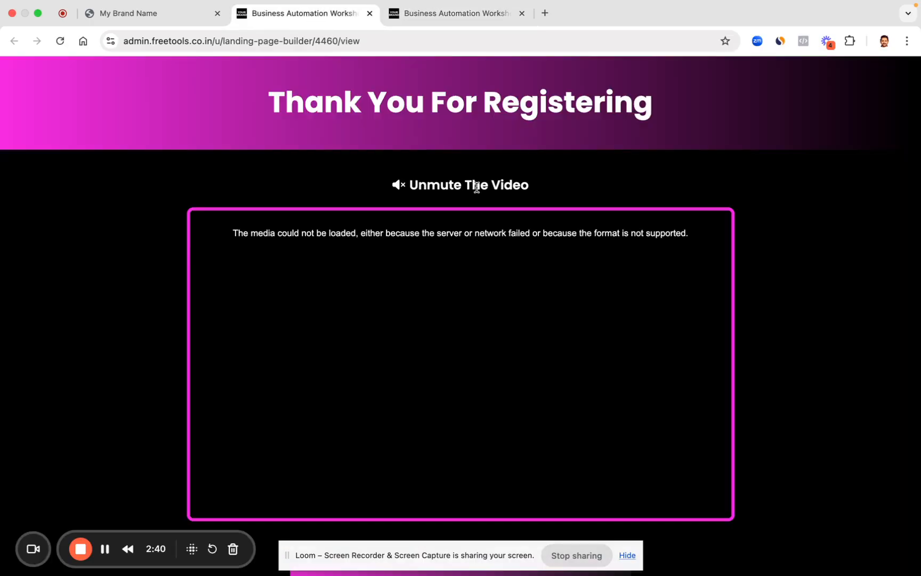
left_click_drag(267, 92, 654, 96)
scroll(616, 278, "down", 3)
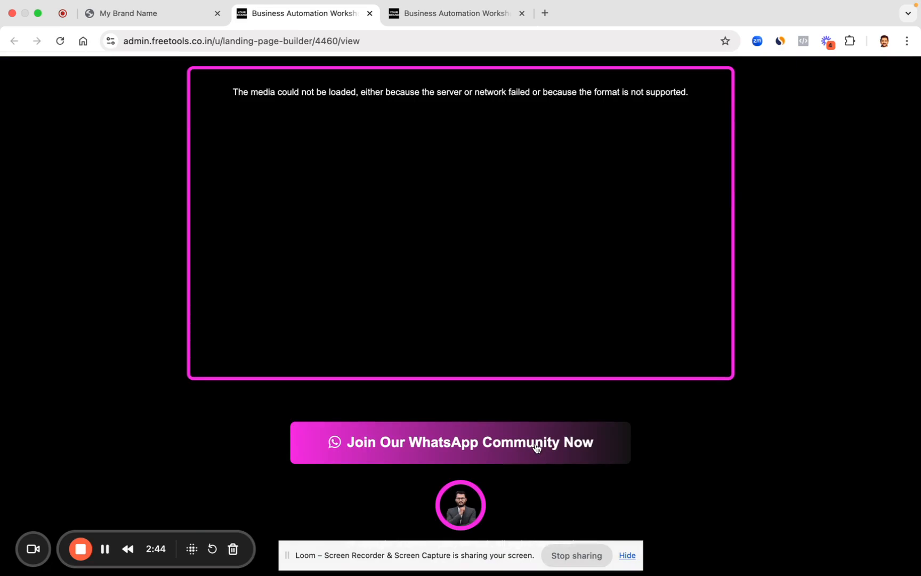
Step: Preview the funnel's Purchase page, look over its webinar bundle offer, and close the Purchase and Thank-you-page previews
left_click(170, 13)
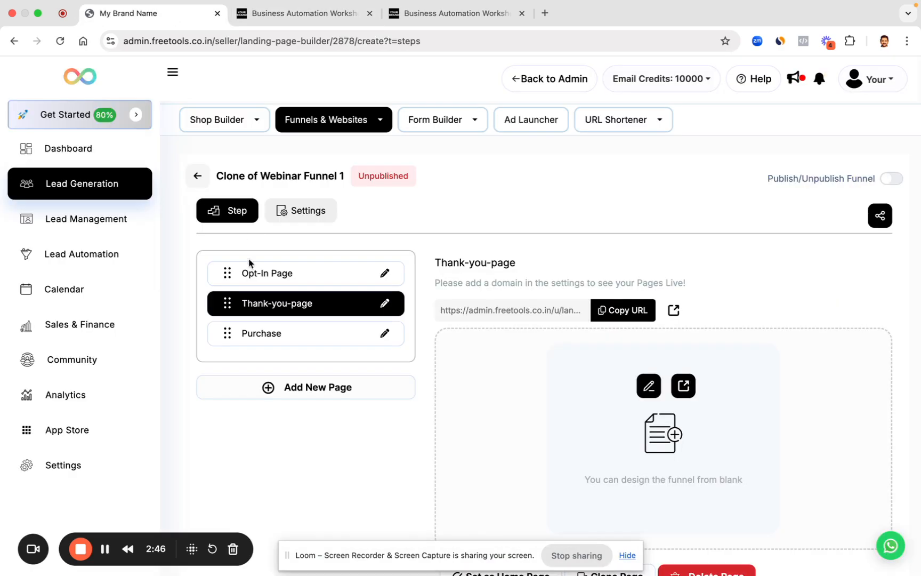
left_click(257, 331)
left_click(673, 309)
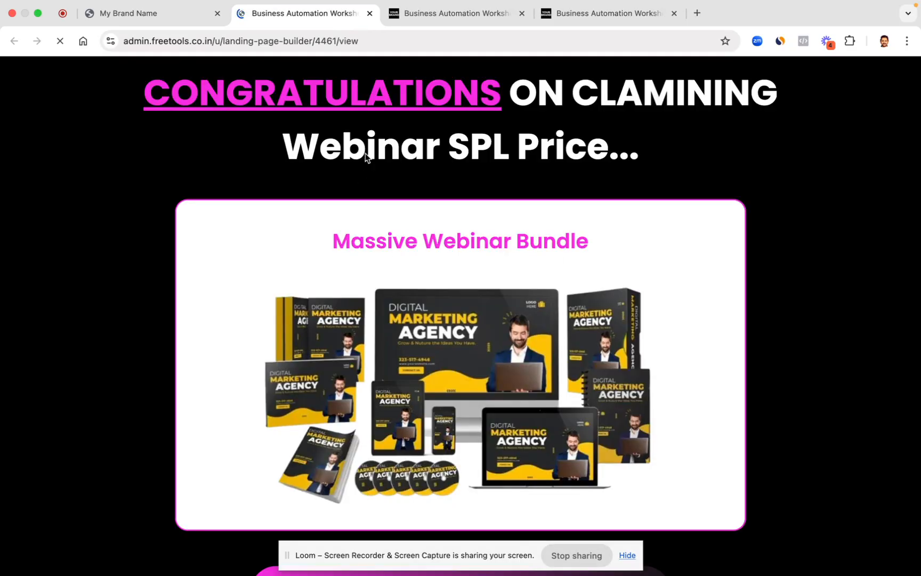
scroll(396, 358, "down", 5)
scroll(396, 358, "up", 5)
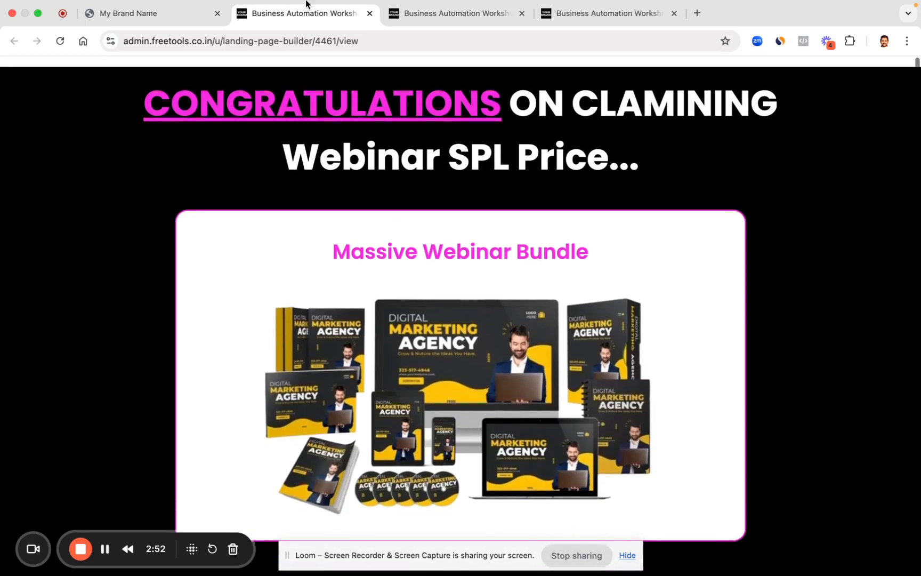
left_click(370, 13)
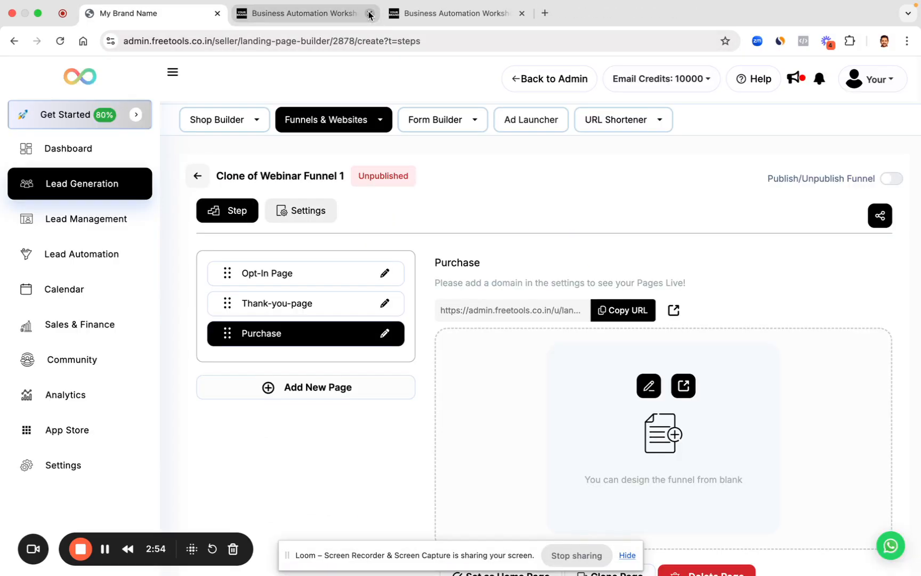
left_click(369, 13)
Step: Select the funnel's Opt-In Page, examine the headline in its open preview, and return to the funnel steps
left_click(276, 274)
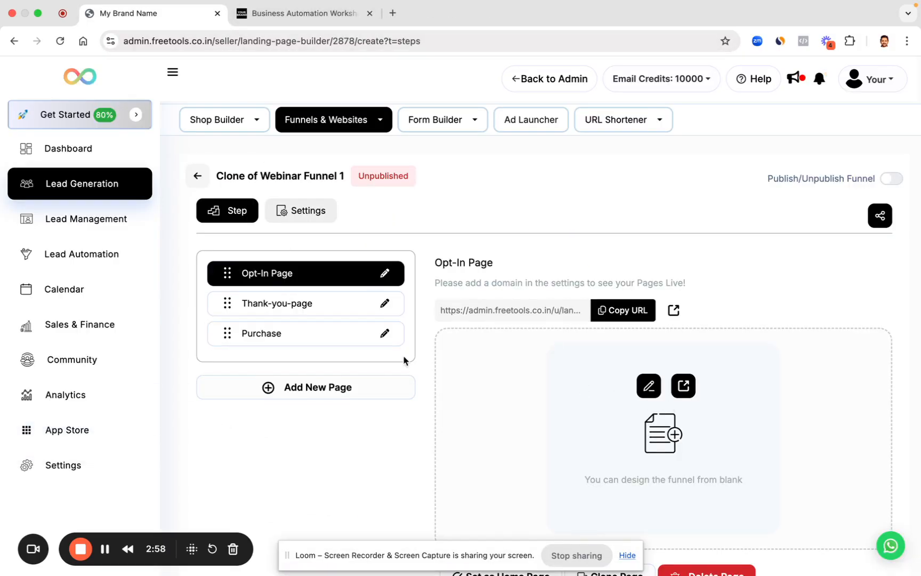
left_click(308, 16)
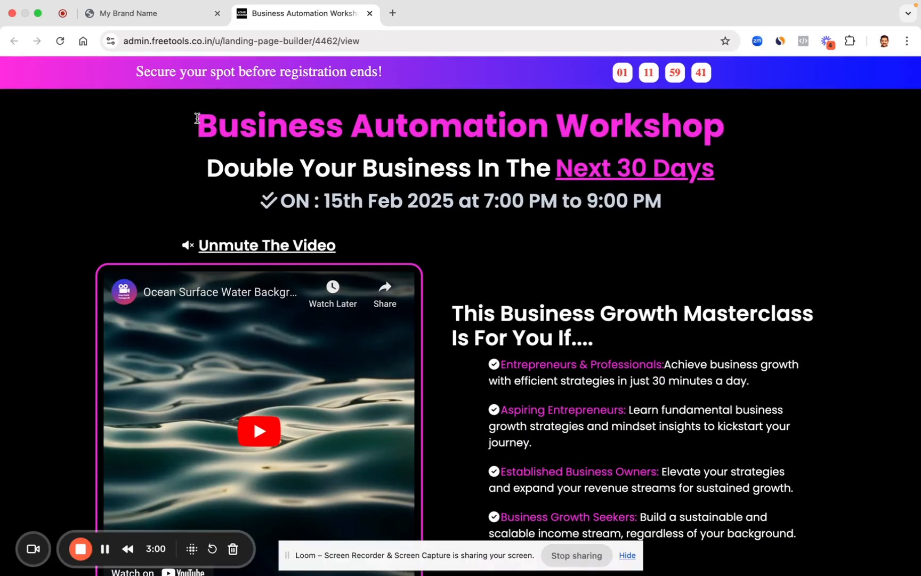
triple_click(748, 142)
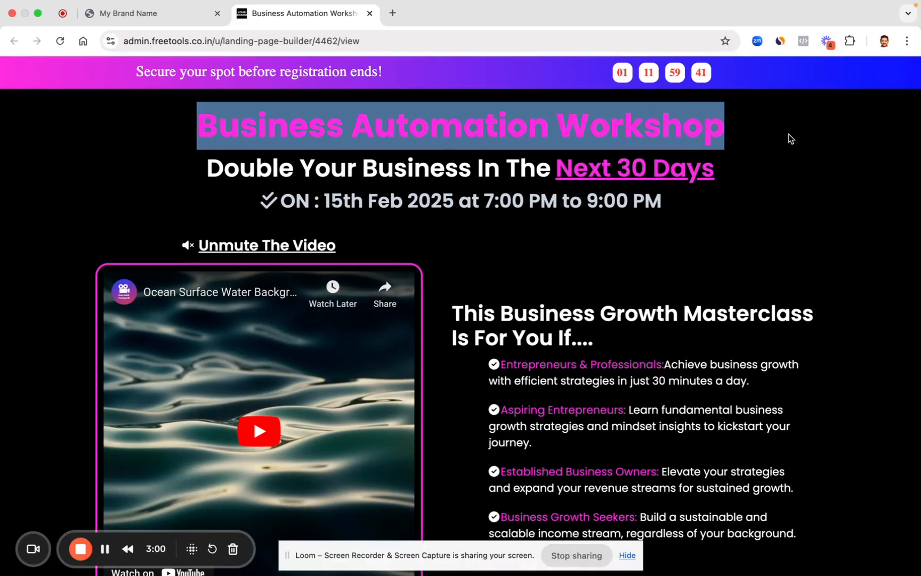
left_click(544, 228)
left_click(166, 14)
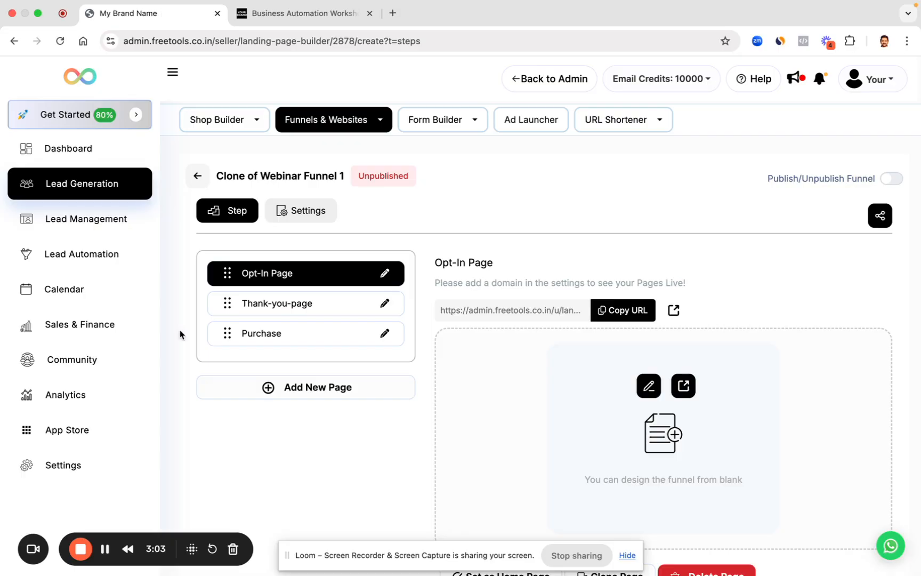
Step: In the account's company custom values, replace the Company Name value with "My Company Pvt Ltd" and save it
left_click(55, 466)
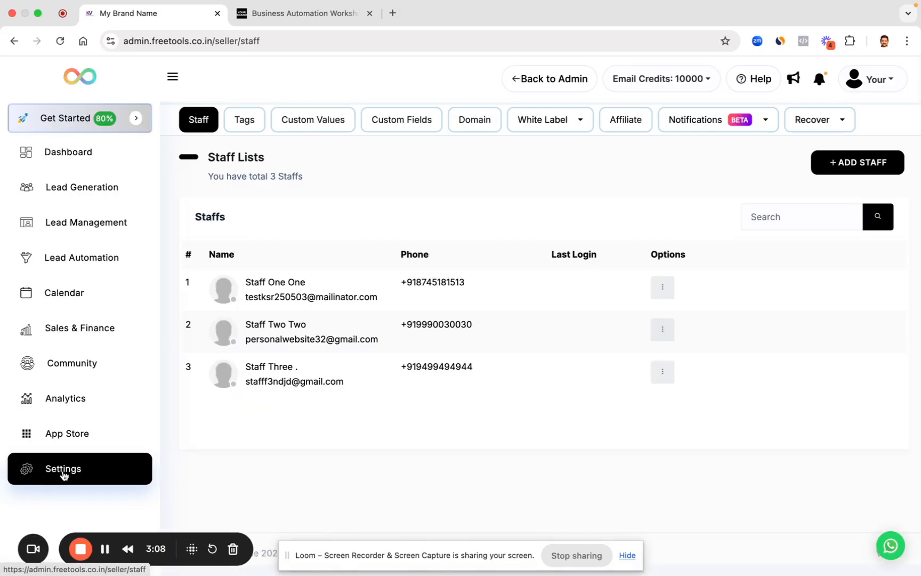
left_click(312, 129)
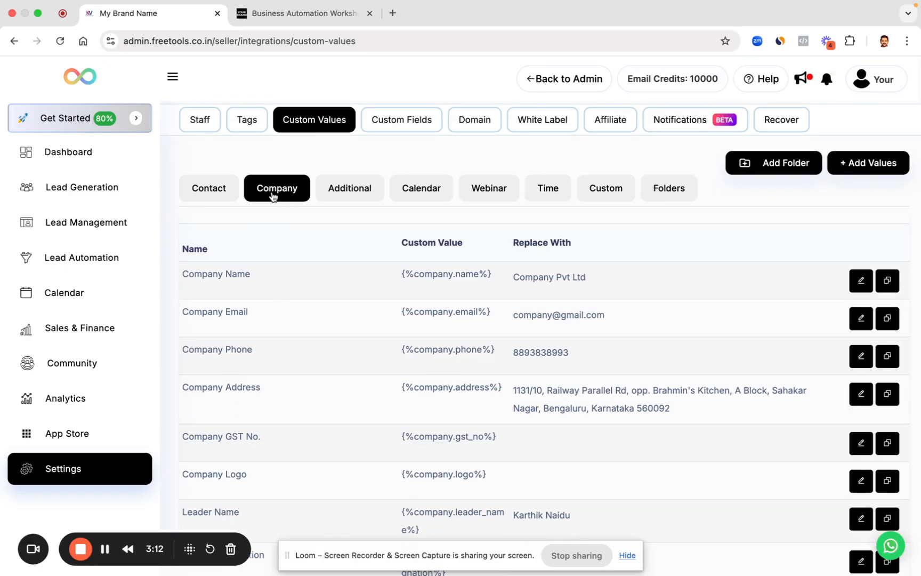
left_click(268, 192)
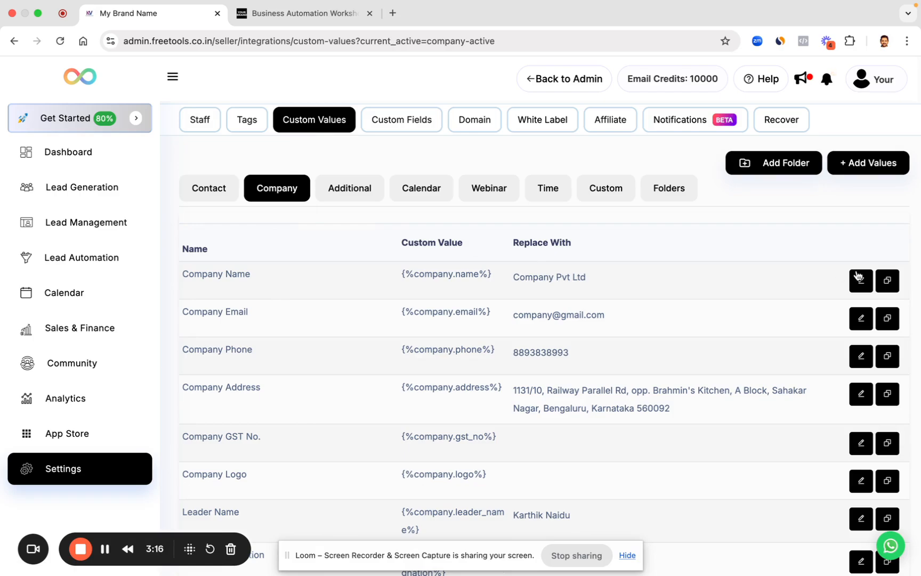
left_click(862, 286)
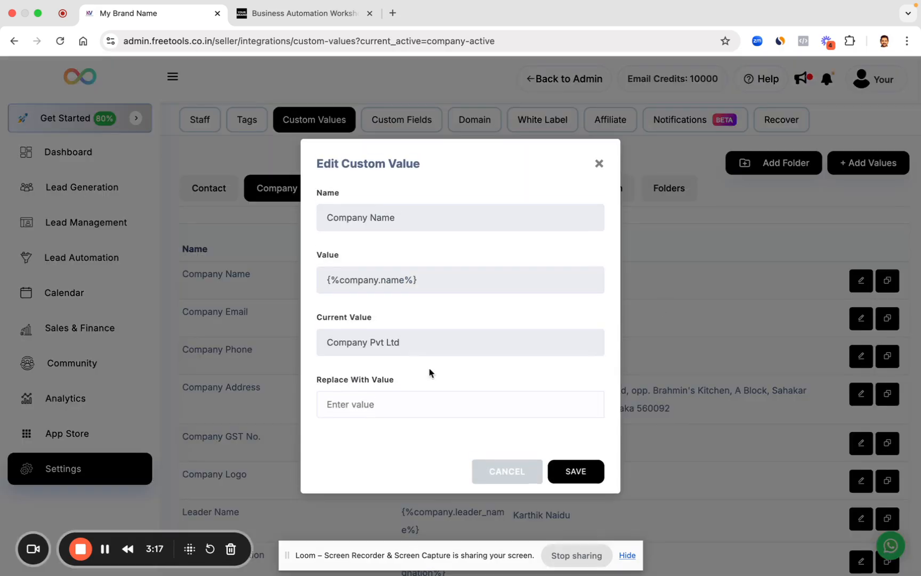
left_click(400, 404)
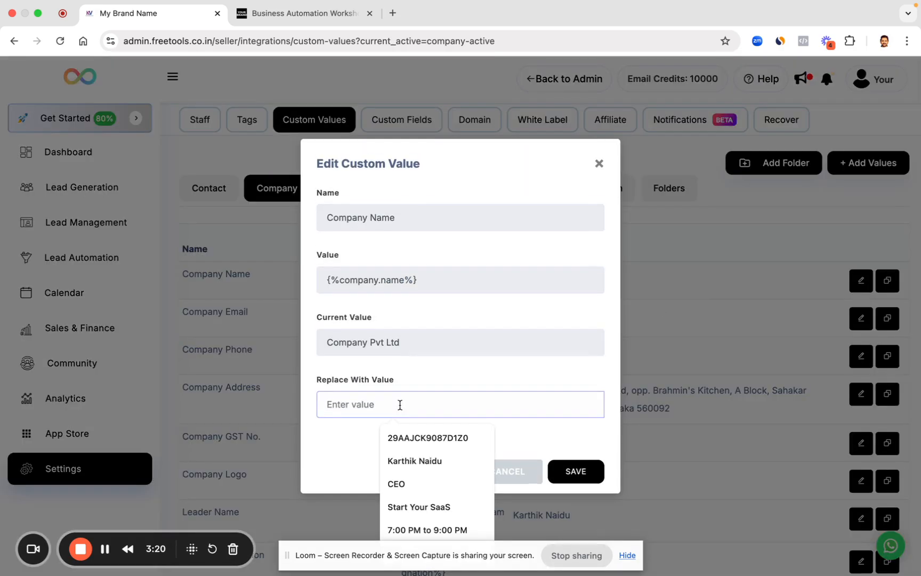
type("My Company Pvt Ltd")
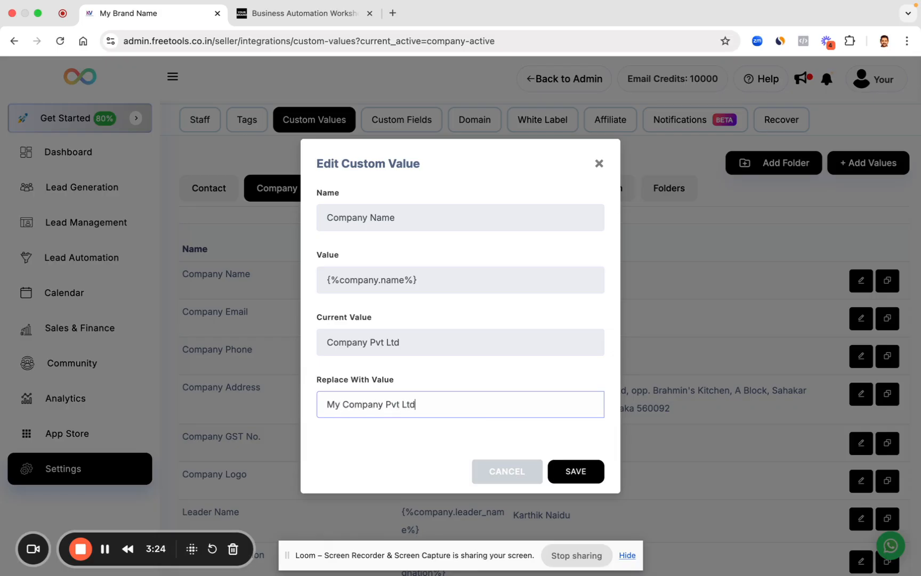
left_click(582, 467)
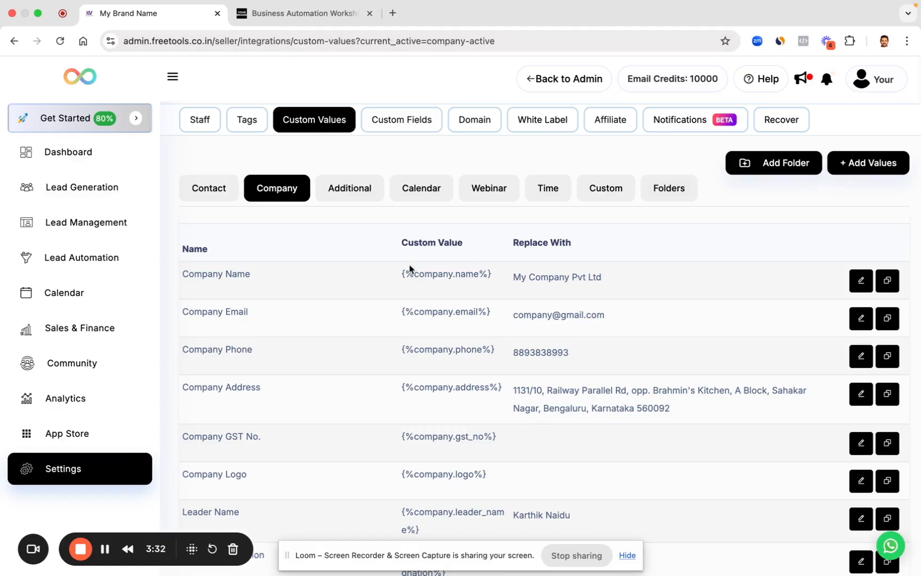
Step: Examine the {%company.name%} placeholder and look at the Opt-In Page preview before returning to the custom values
left_click_drag(400, 275, 493, 273)
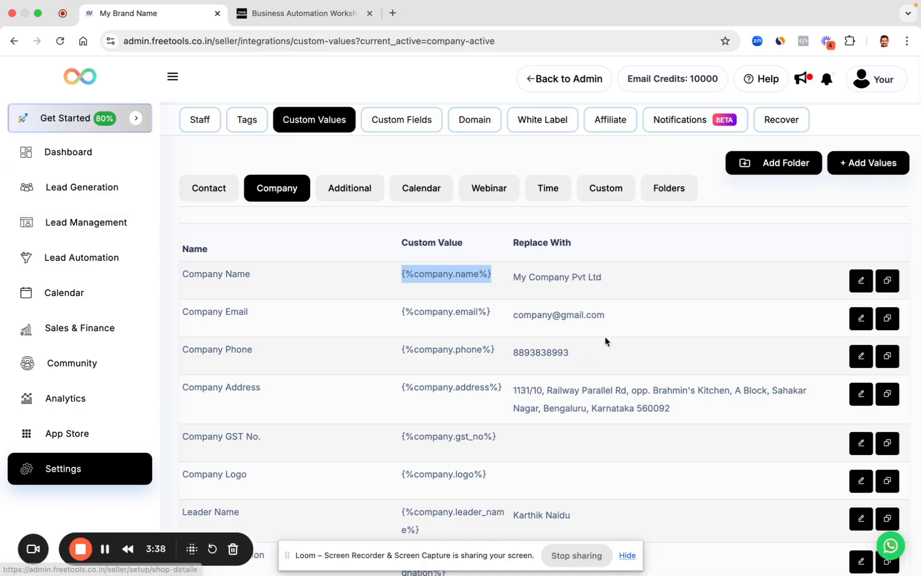
left_click(309, 17)
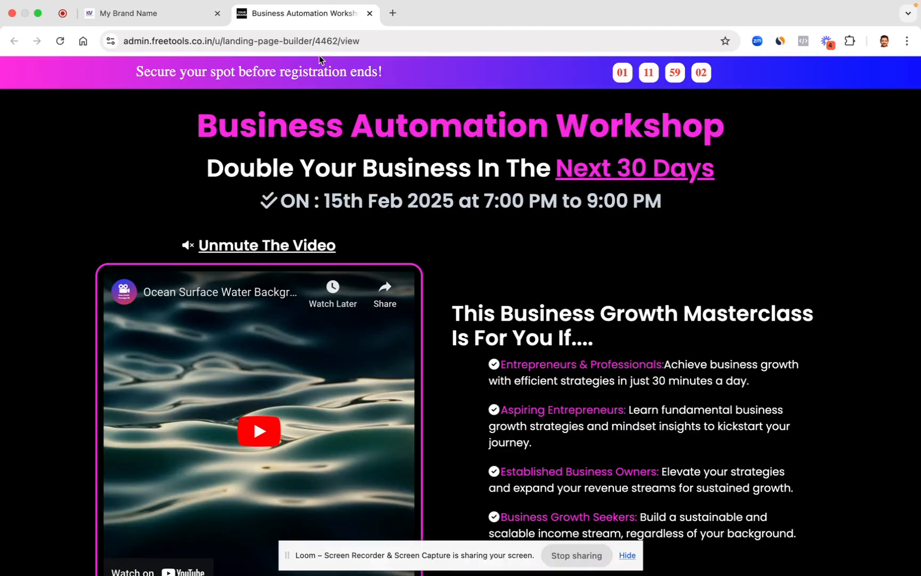
left_click(131, 16)
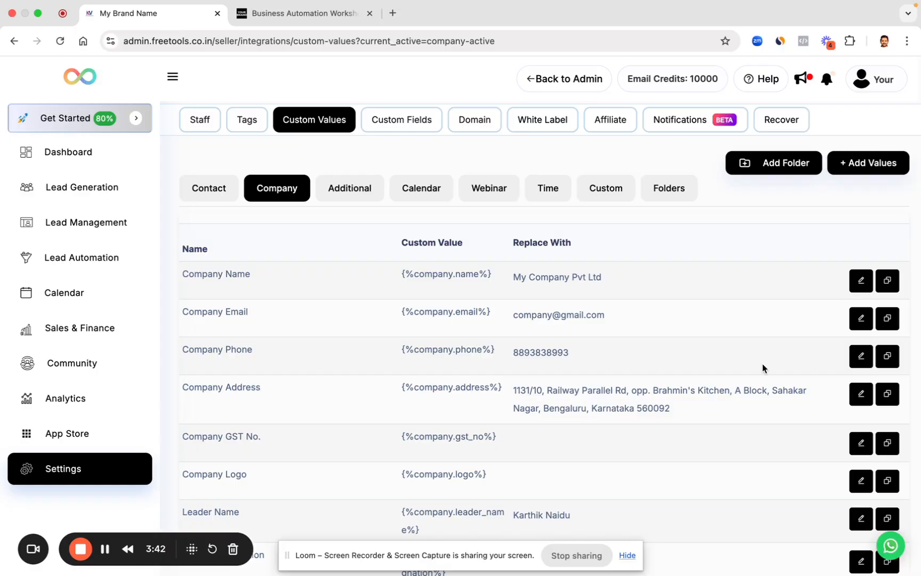
Step: In the webinar custom values, replace the Webinar Name value with "Lead Automation Masterclass" and save it
left_click(488, 187)
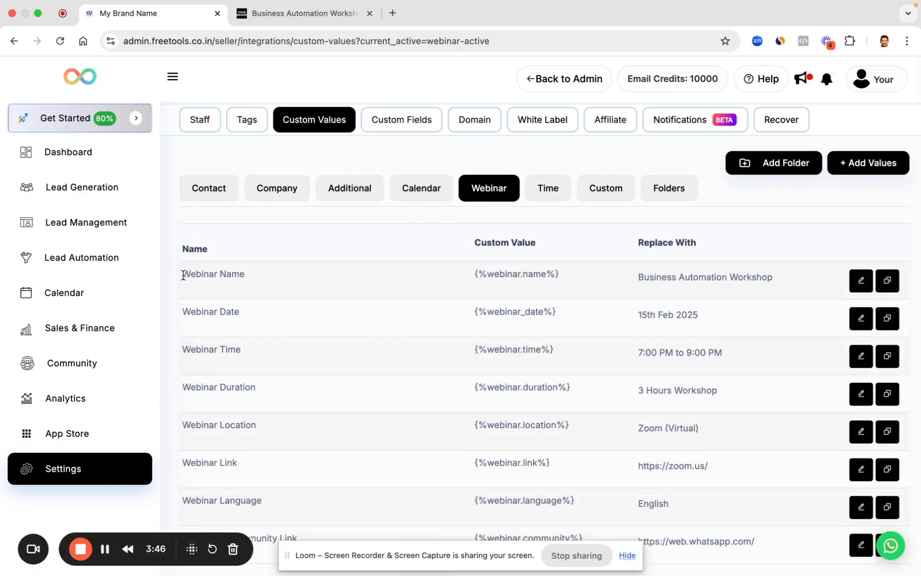
left_click_drag(183, 275, 275, 280)
left_click(861, 280)
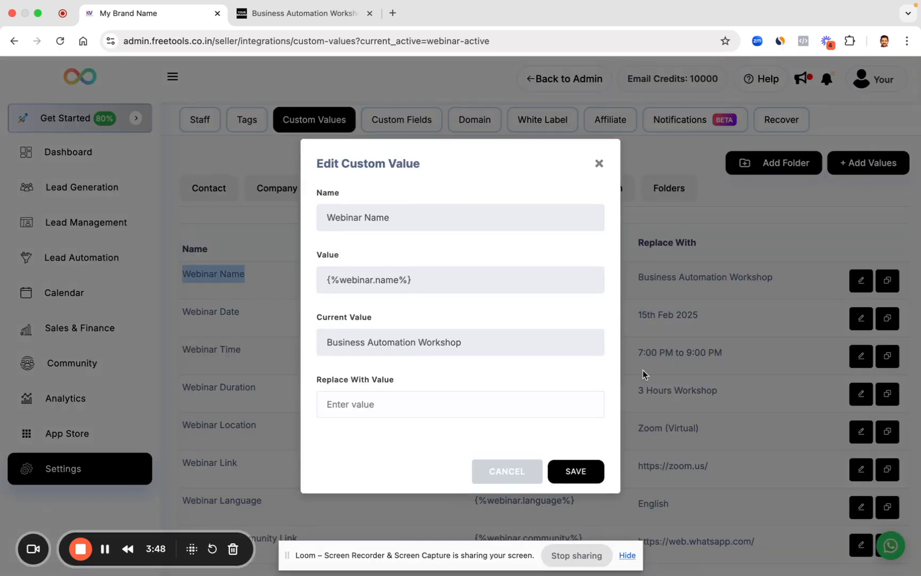
left_click(387, 403)
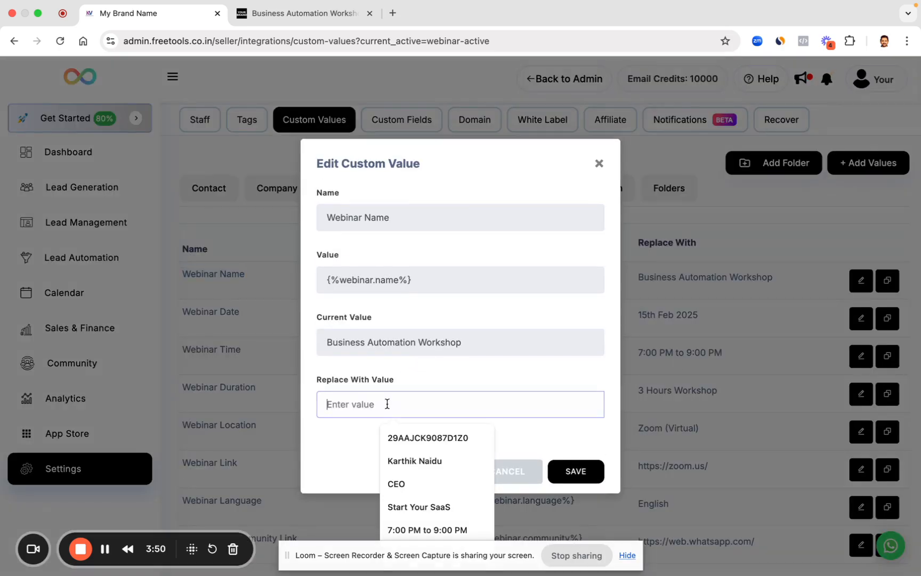
type("Lead Automation Maste")
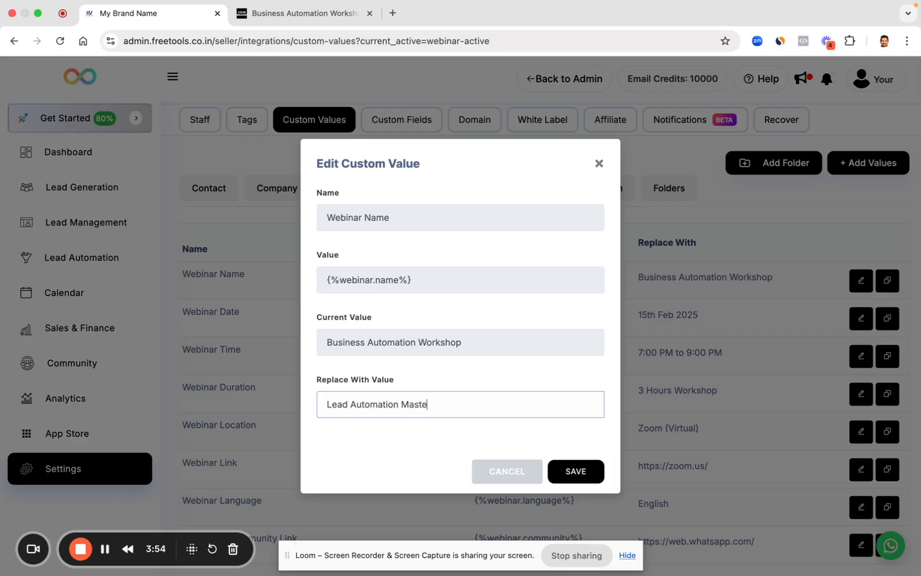
type("rclass")
left_click(601, 478)
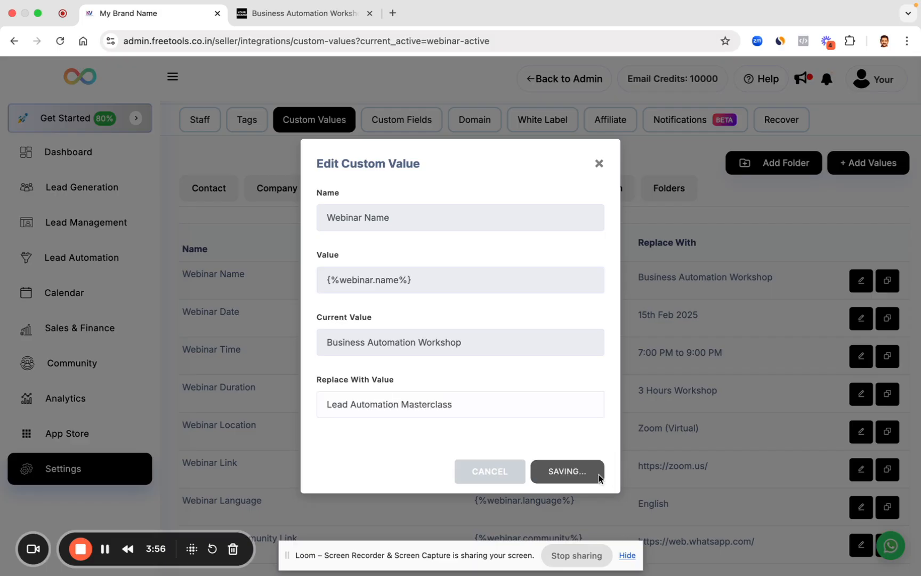
Step: Reload the Opt-In Page preview and check its main headline against the new webinar name
left_click(301, 17)
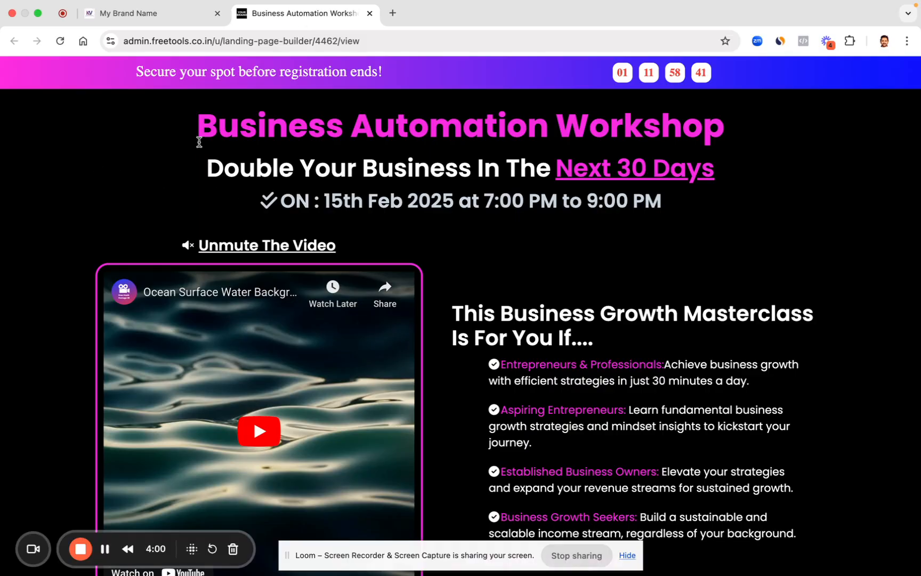
left_click(56, 40)
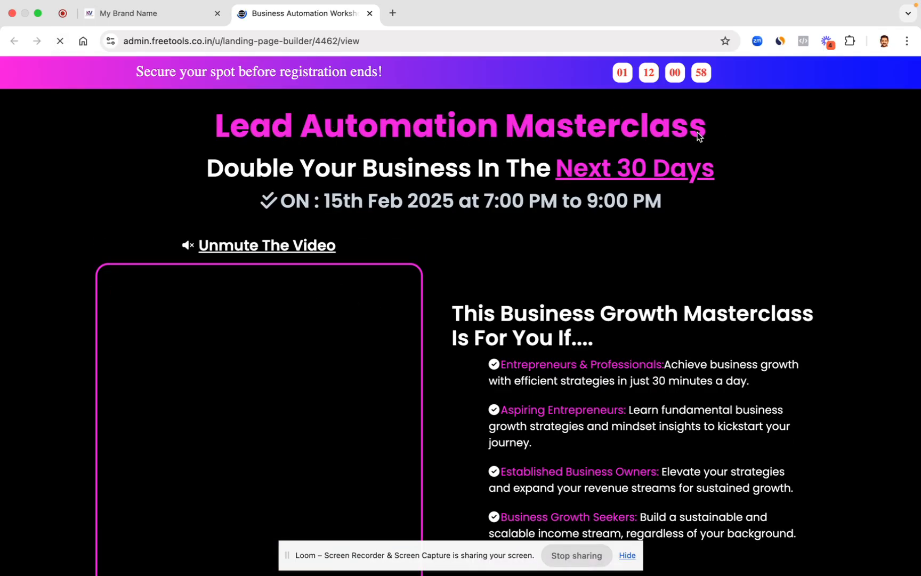
left_click_drag(709, 131, 210, 128)
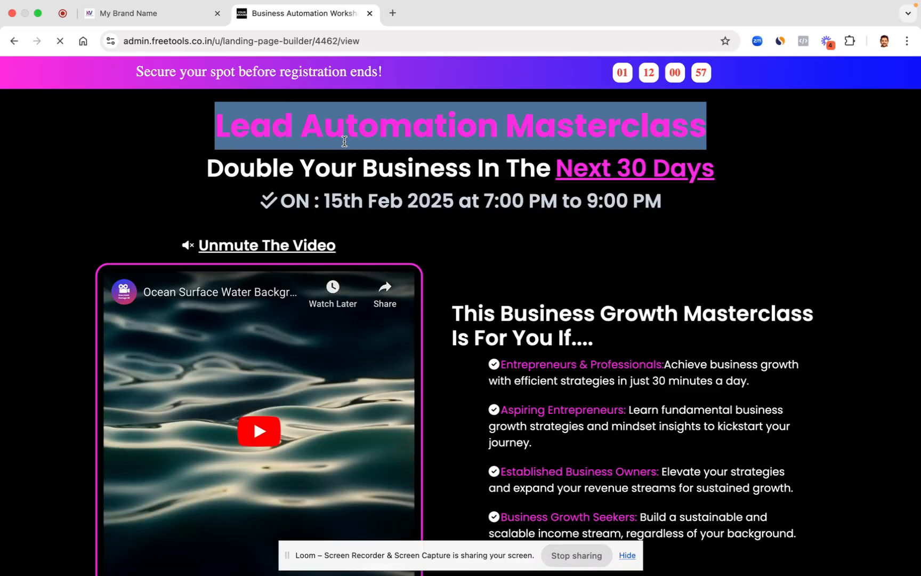
Step: Duplicate the custom values browser tab and re-examine the headline in the Opt-In Page preview
right_click(167, 18)
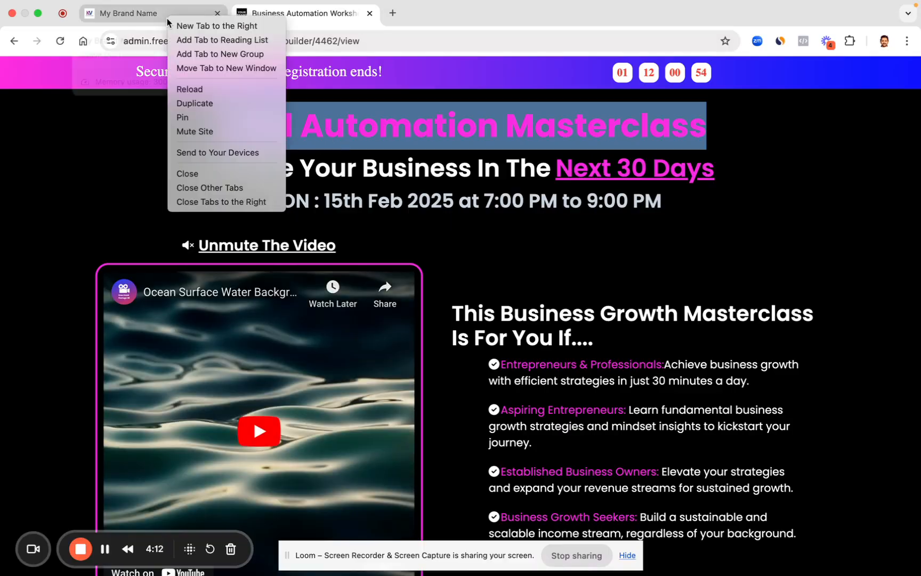
left_click(206, 98)
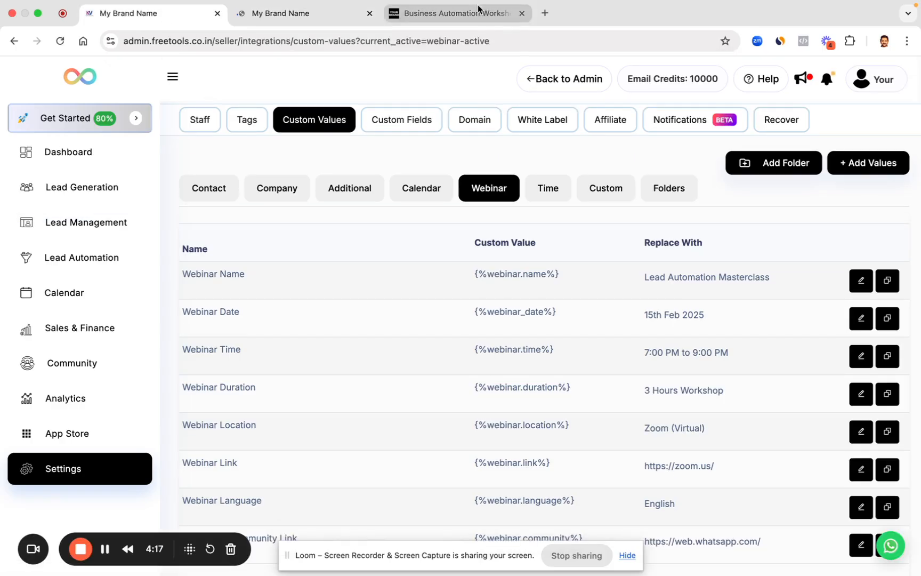
left_click(450, 14)
left_click_drag(209, 126, 759, 138)
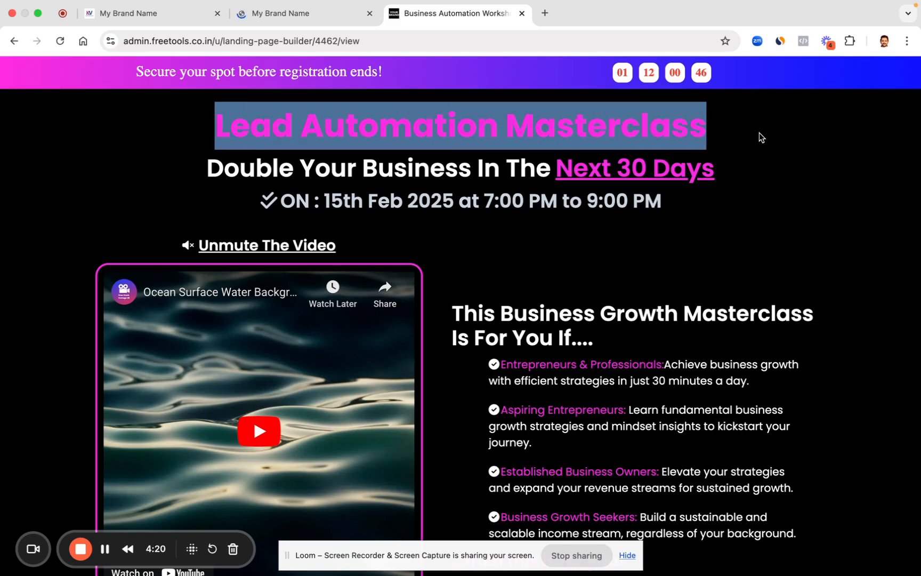
left_click(397, 207)
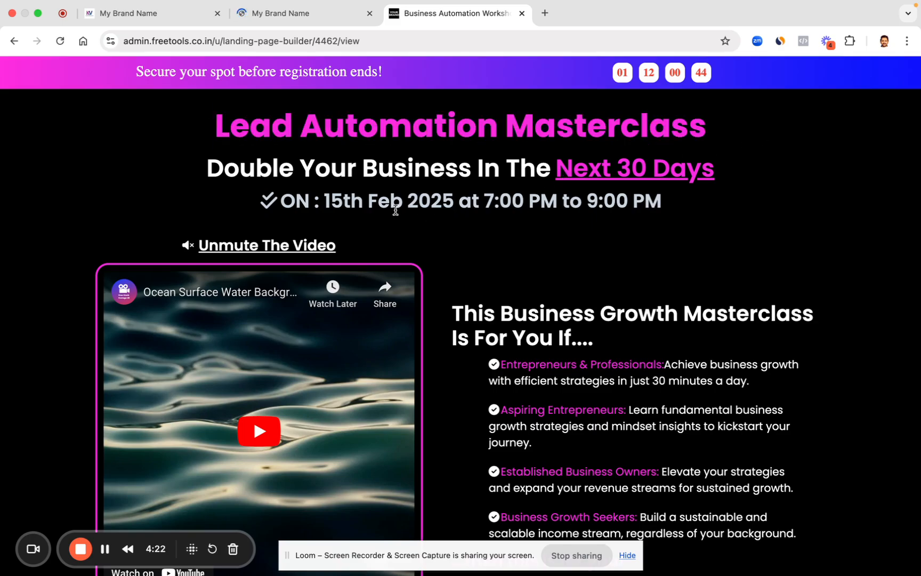
Step: Look through the Opt-In Page preview's schedule and workshop sections, and return to the webinar custom values list
scroll(588, 191, "down", 20)
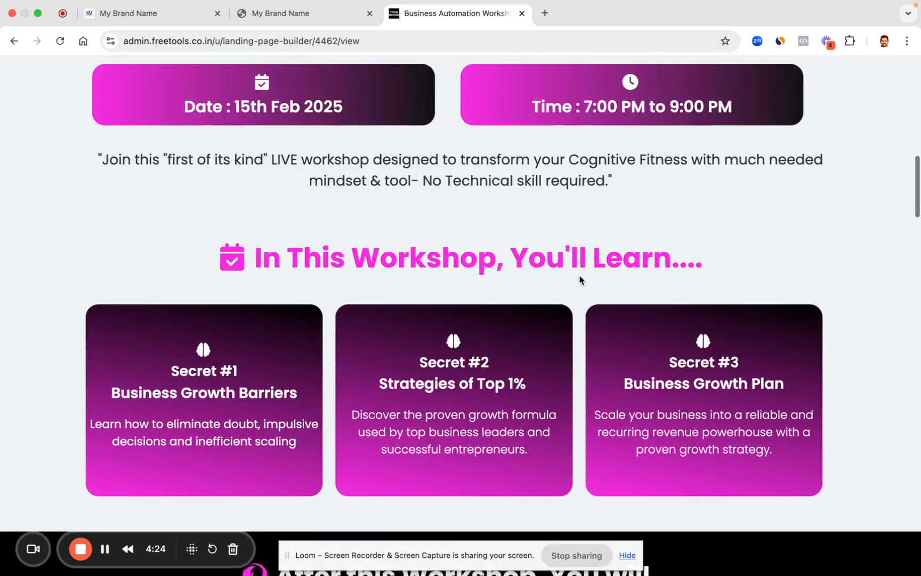
scroll(580, 274, "up", 20)
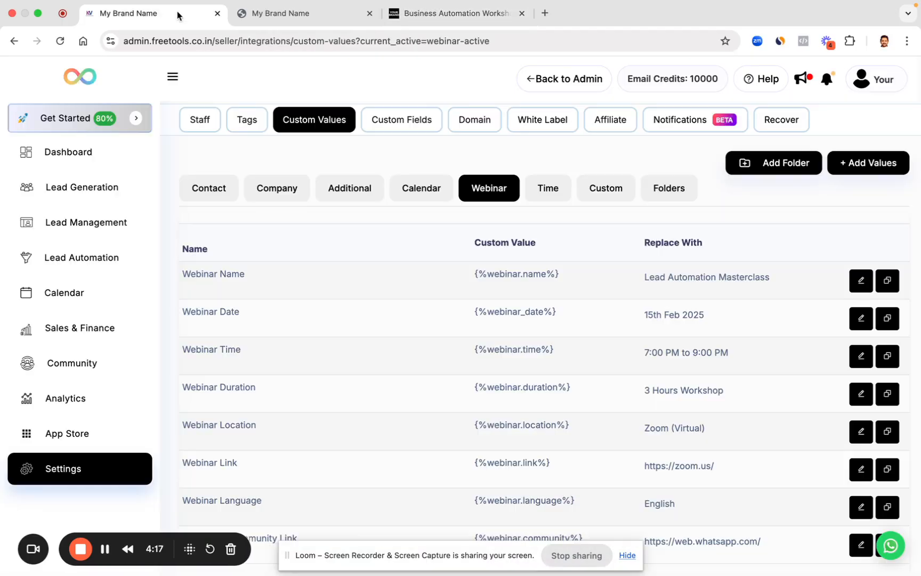
left_click(160, 14)
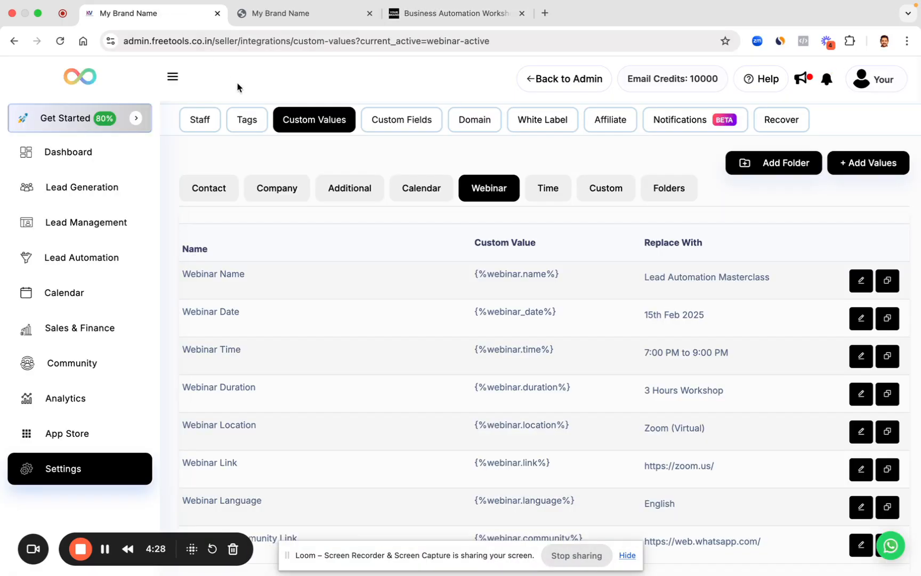
scroll(427, 249, "down", 3)
scroll(416, 239, "up", 3)
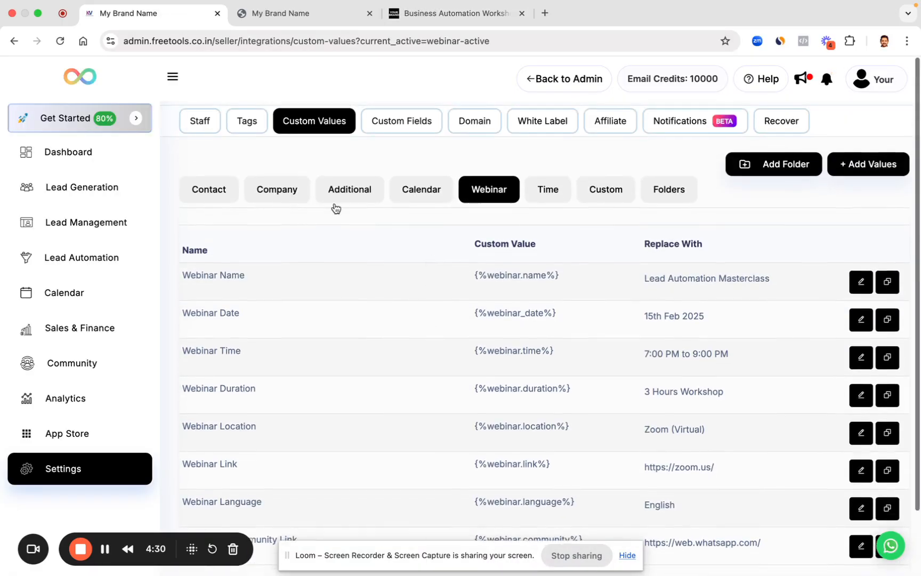
Step: Review the company custom values and locate the company address in the footer of the Opt-In Page preview
left_click(297, 190)
scroll(555, 177, "down", 2)
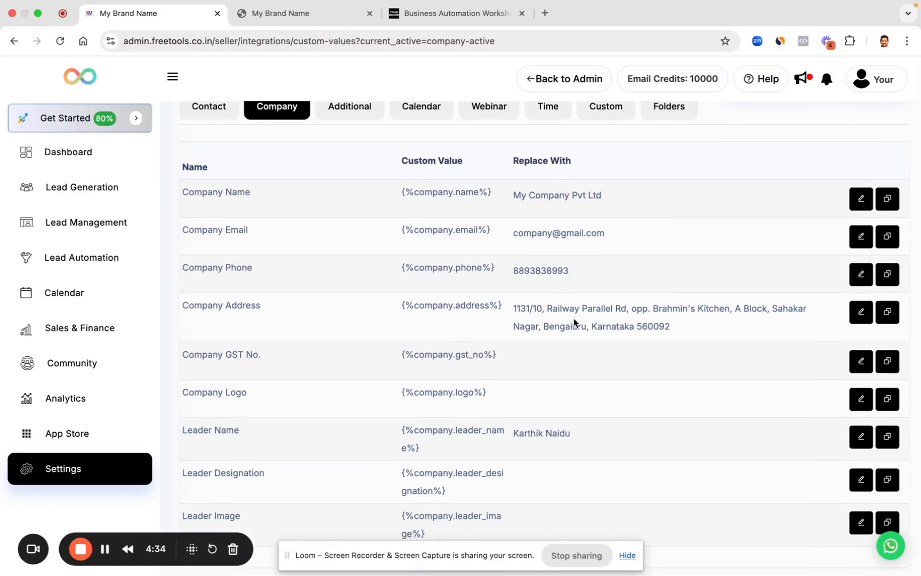
left_click(431, 16)
scroll(429, 385, "down", 15)
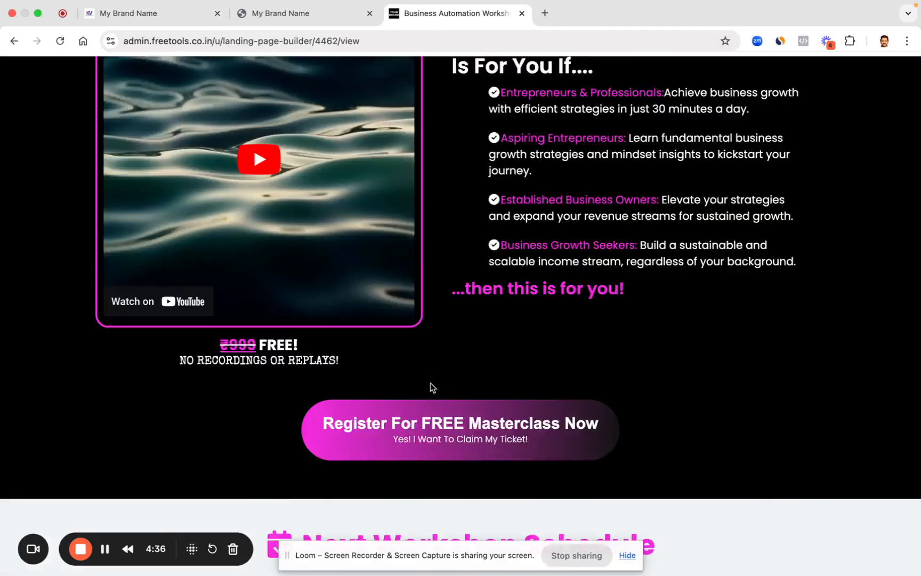
scroll(430, 383, "down", 10)
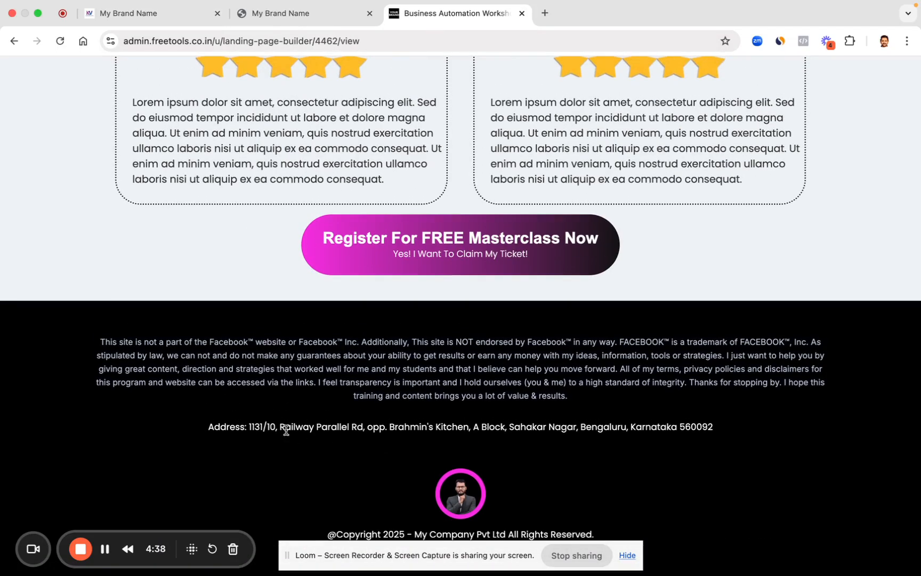
left_click_drag(245, 427, 717, 433)
Step: In the company custom values, replace the Company Address value with the new company address and save it
left_click(151, 14)
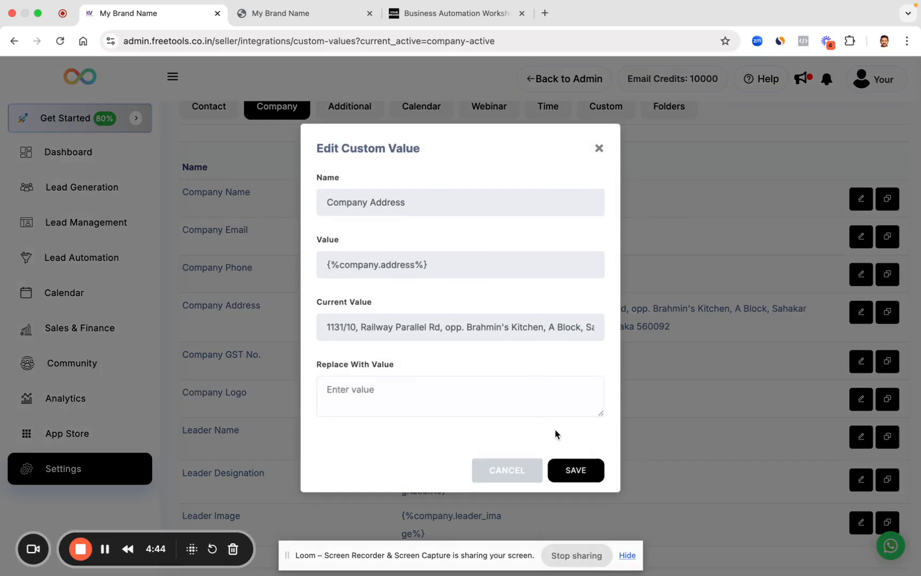
left_click(861, 311)
left_click(404, 399)
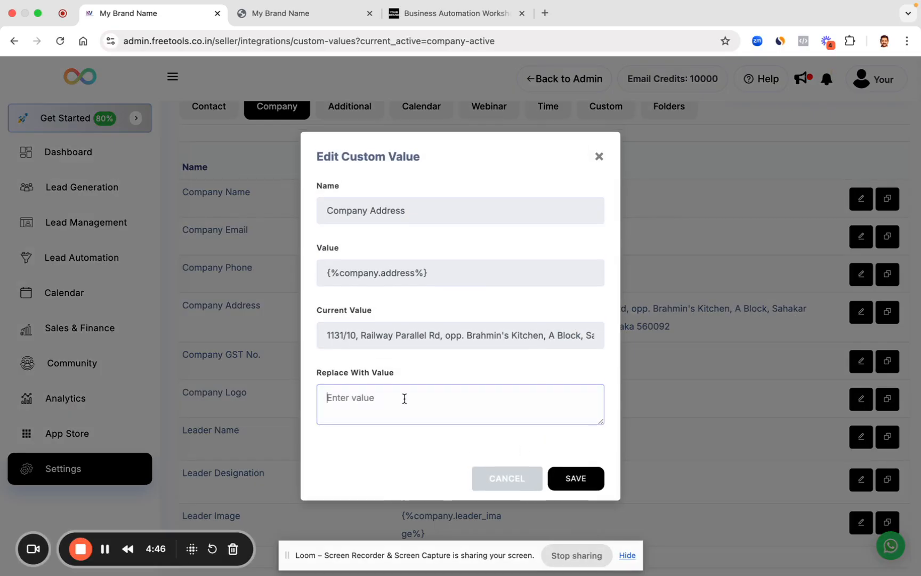
type("#1, Banghalore,")
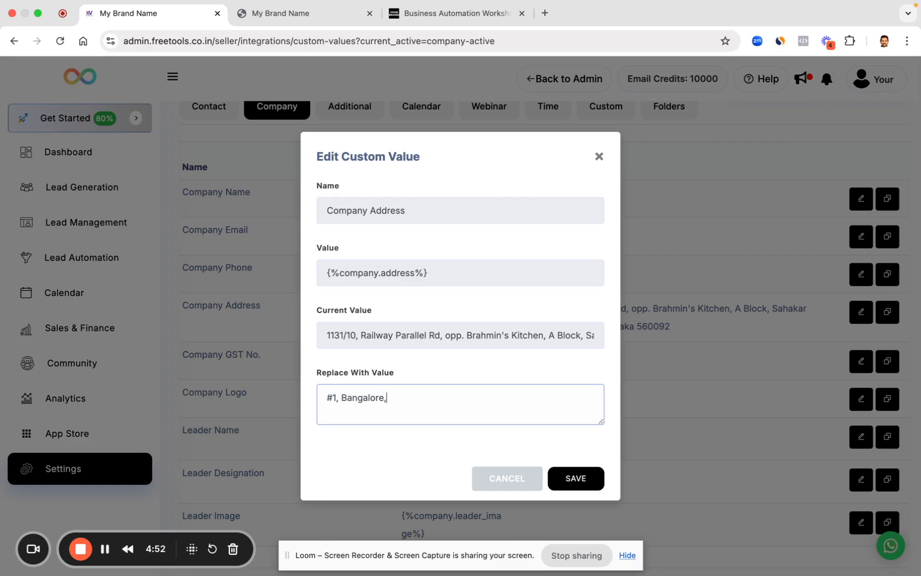
type(" India")
left_click(578, 477)
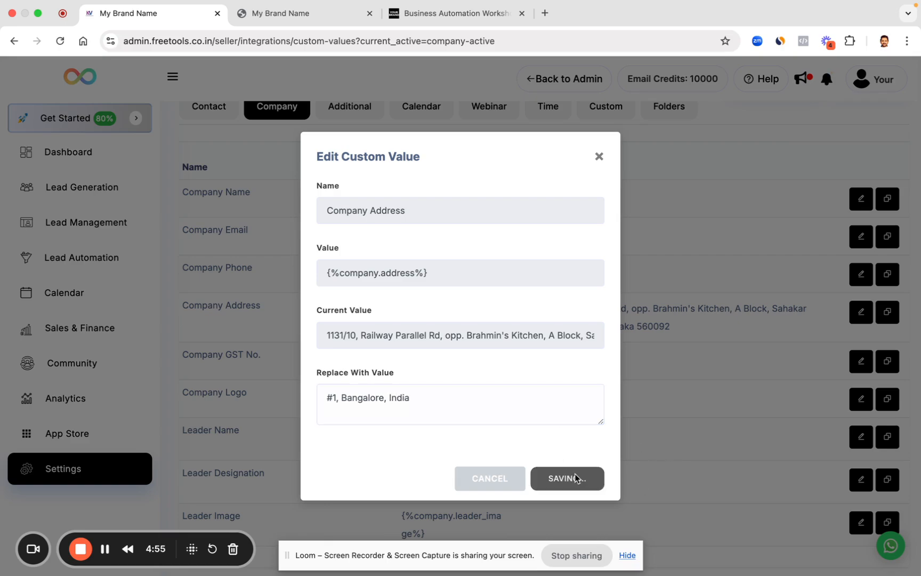
Step: Reload the Opt-In Page preview and check the address line in its footer
left_click(448, 16)
left_click(58, 42)
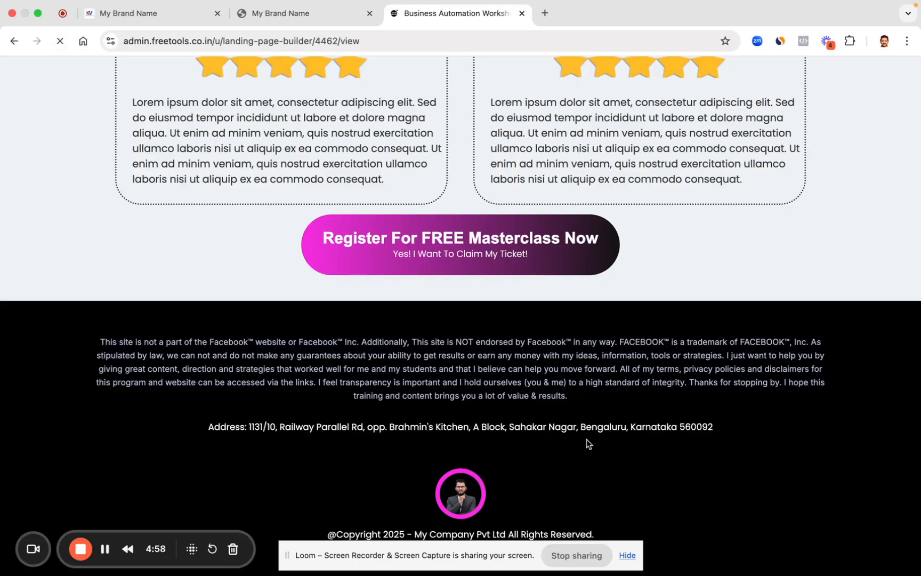
left_click_drag(436, 431, 542, 442)
left_click(284, 13)
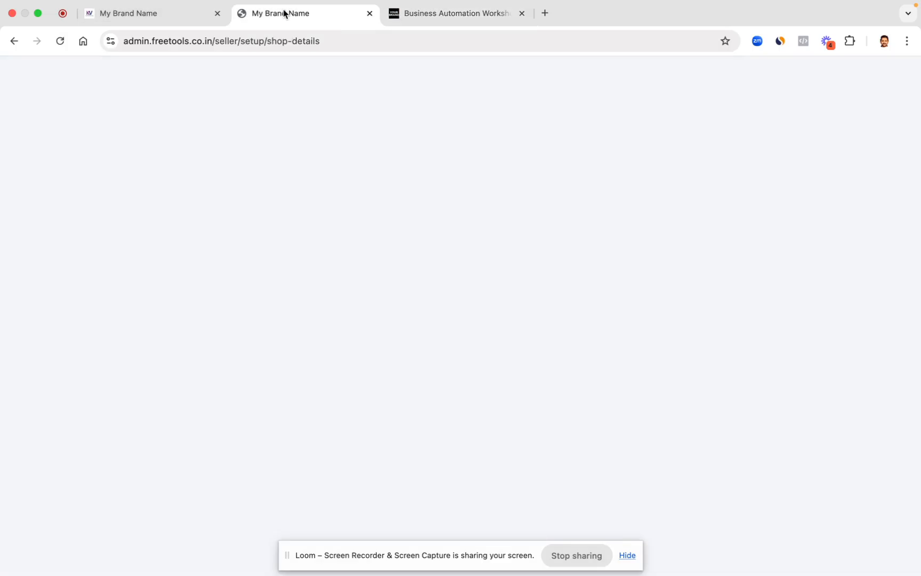
left_click(358, 128)
left_click(338, 152)
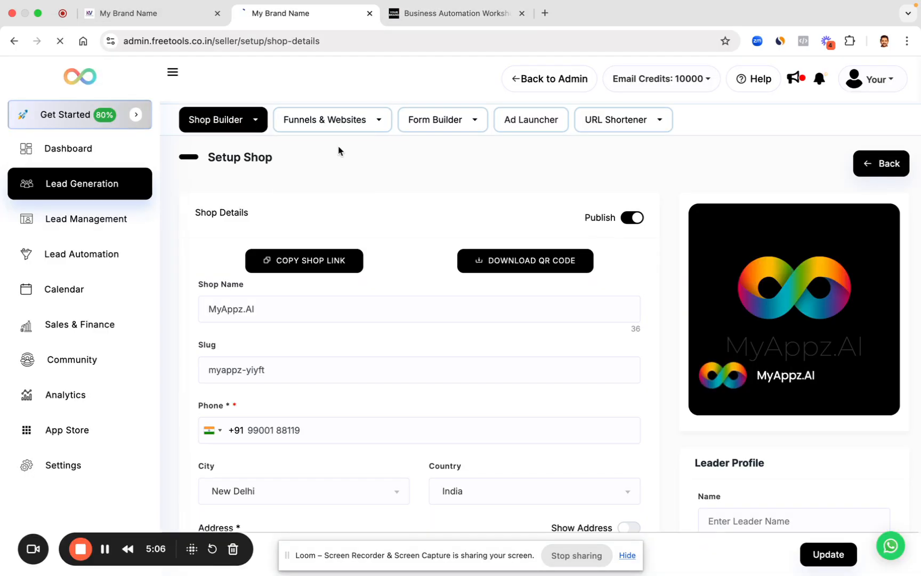
Step: In the company custom values, set the Leader Designation replacement value to "Founder, CEO" and save it
left_click(163, 13)
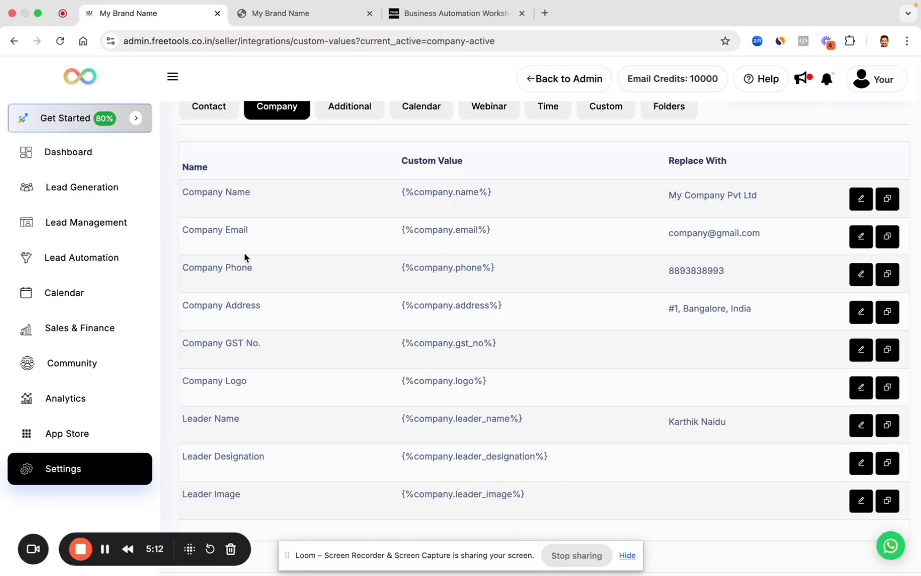
scroll(253, 373, "down", 1)
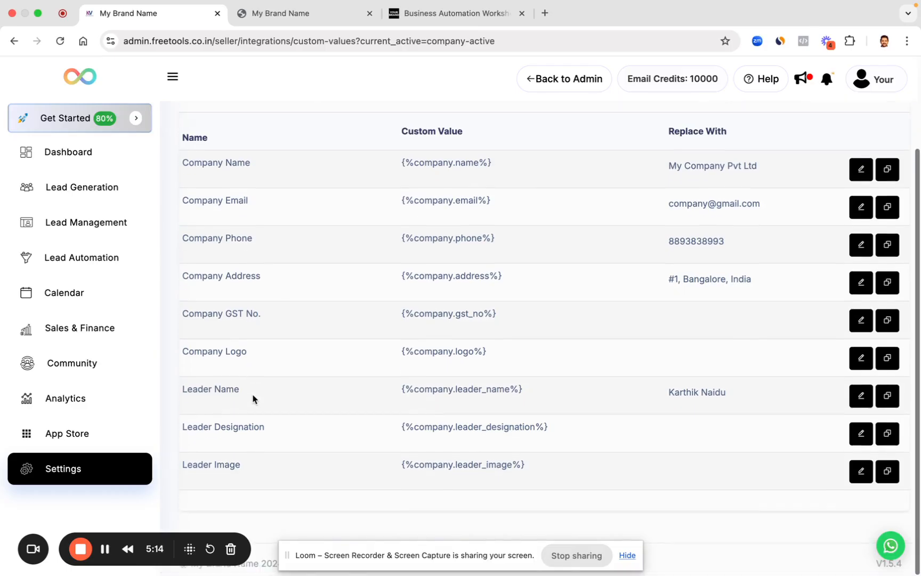
left_click_drag(187, 389, 312, 394)
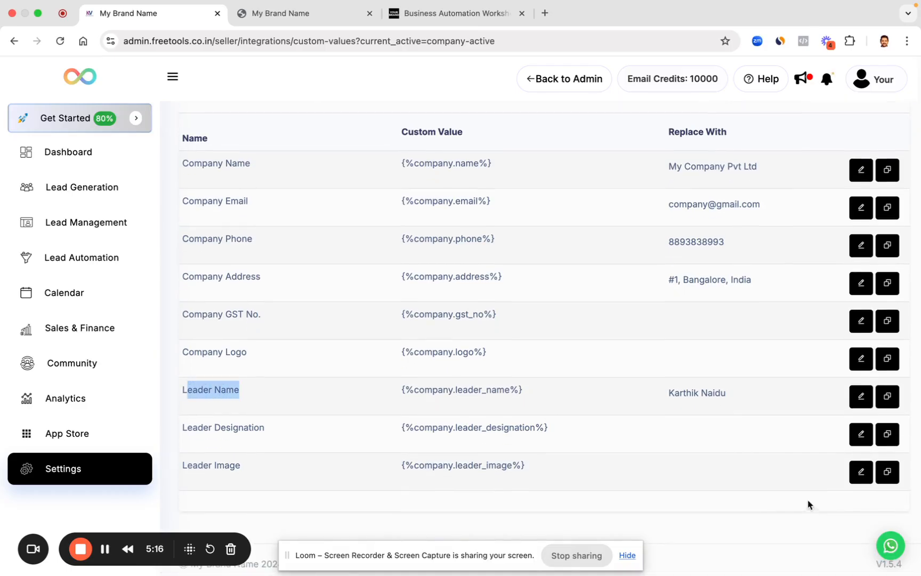
left_click(861, 435)
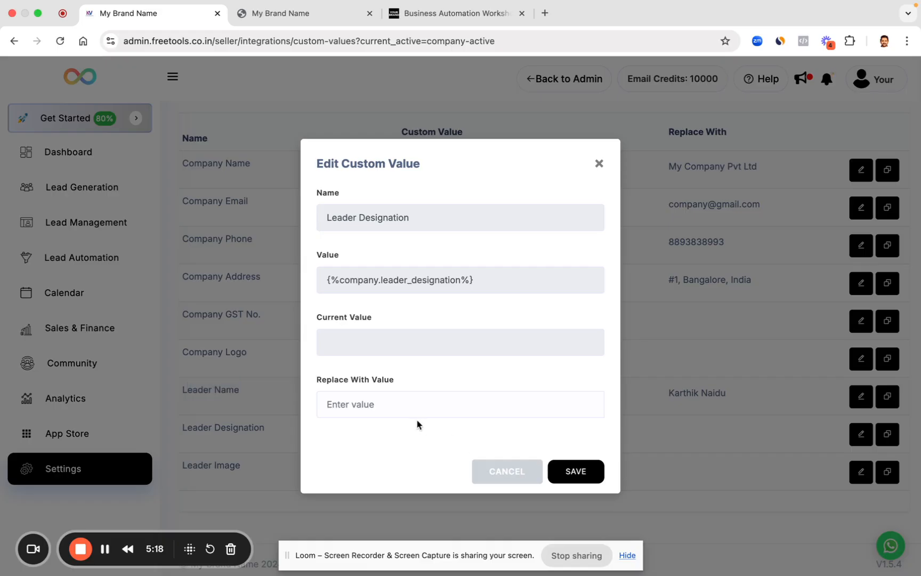
left_click(400, 406)
type("C")
key("BackSpace")
type("Fo")
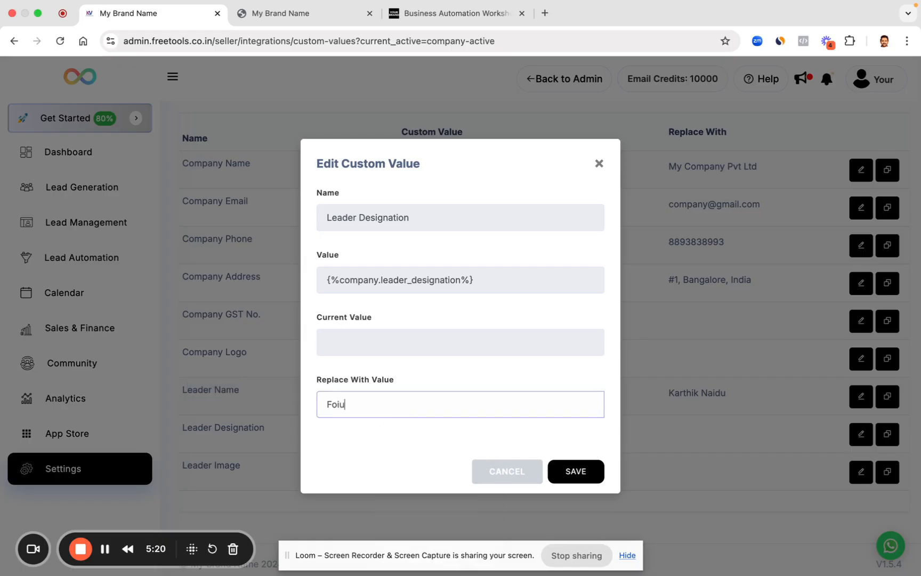
left_click(434, 438)
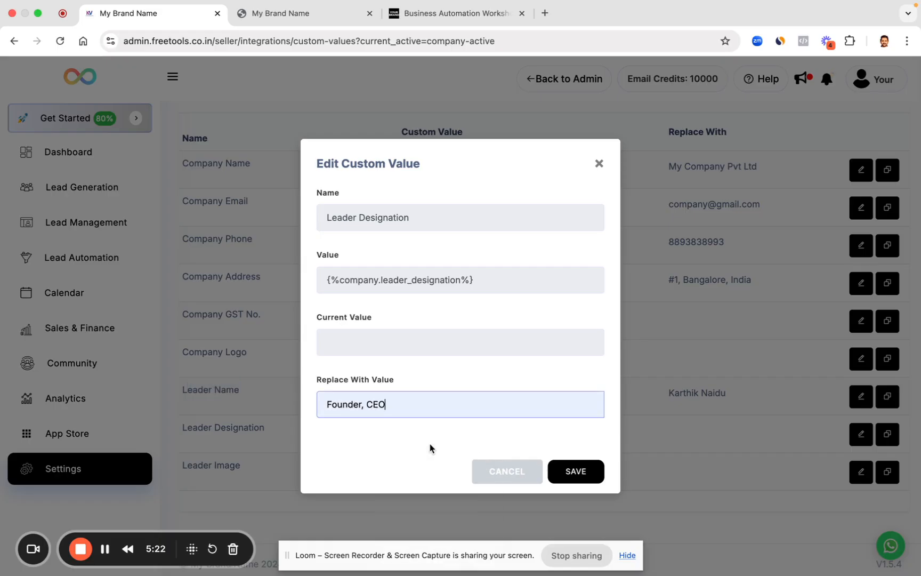
left_click(590, 471)
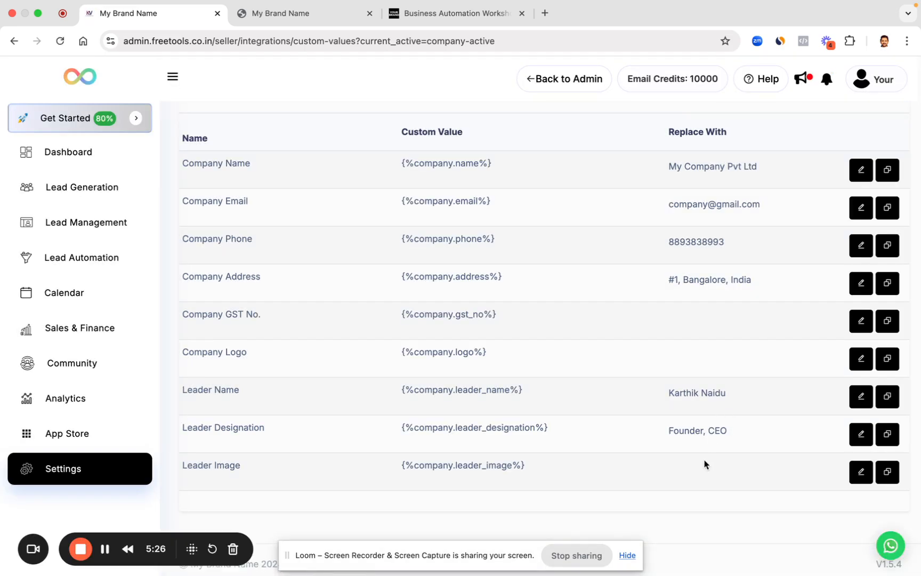
Step: Compare the Webinar Name value in the webinar custom values with the main headline of the Opt-In Page preview
scroll(462, 327, "up", 5)
left_click(488, 189)
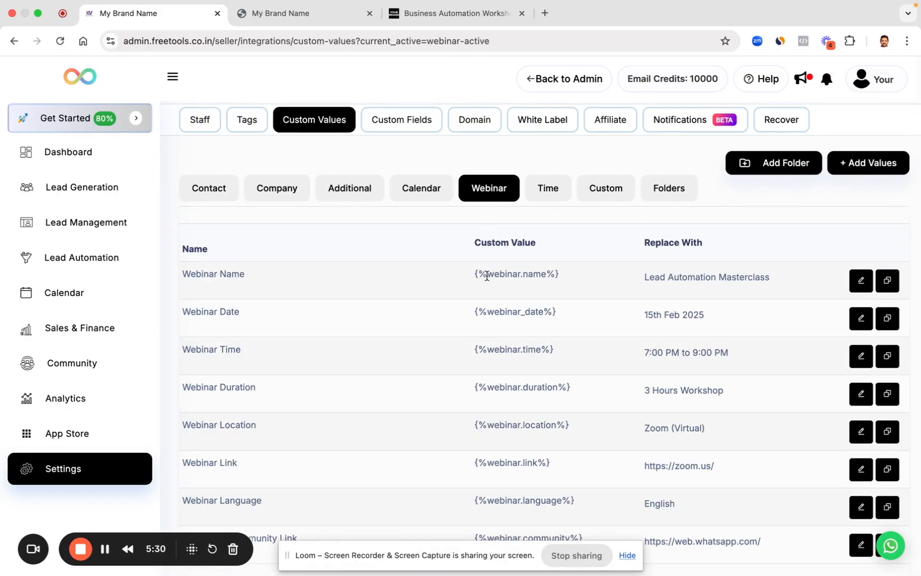
scroll(725, 346, "down", 1)
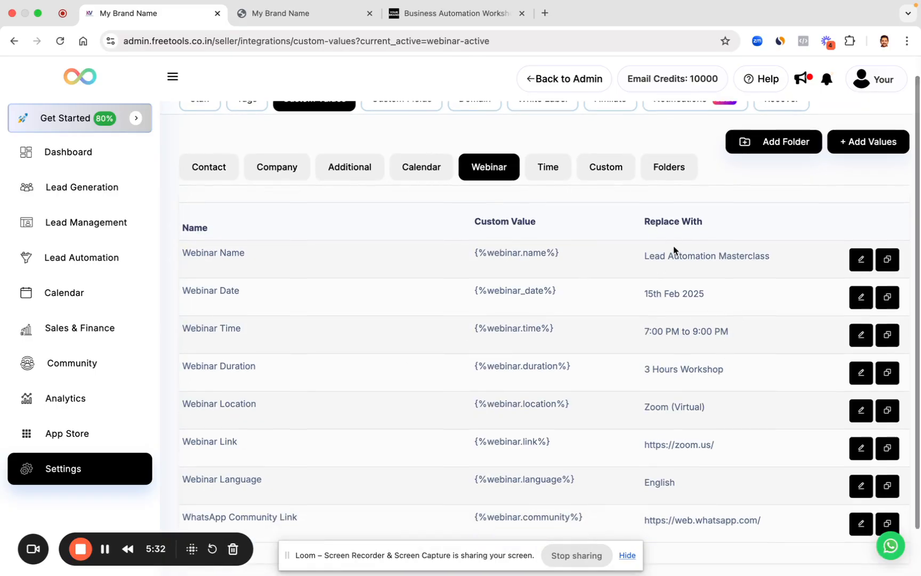
left_click_drag(646, 256, 769, 255)
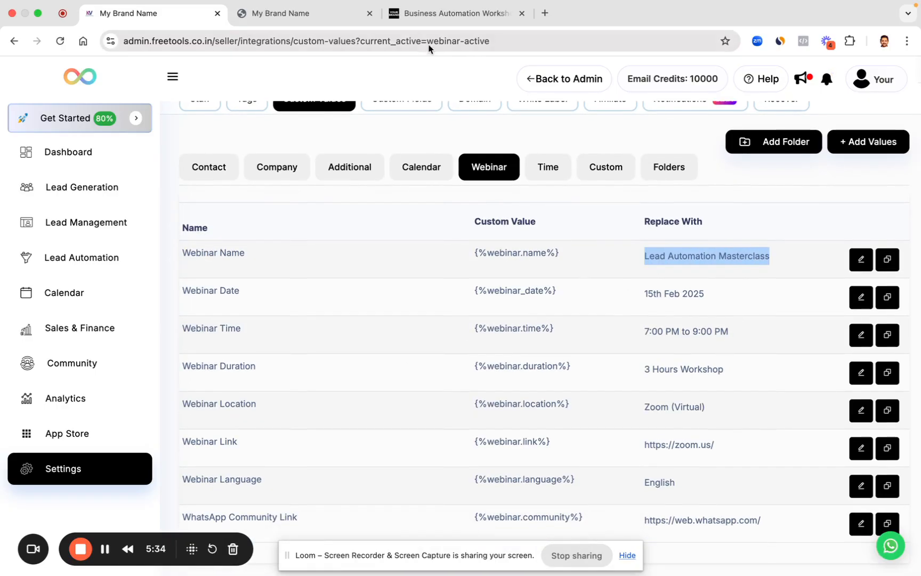
left_click(417, 15)
scroll(401, 119, "up", 20)
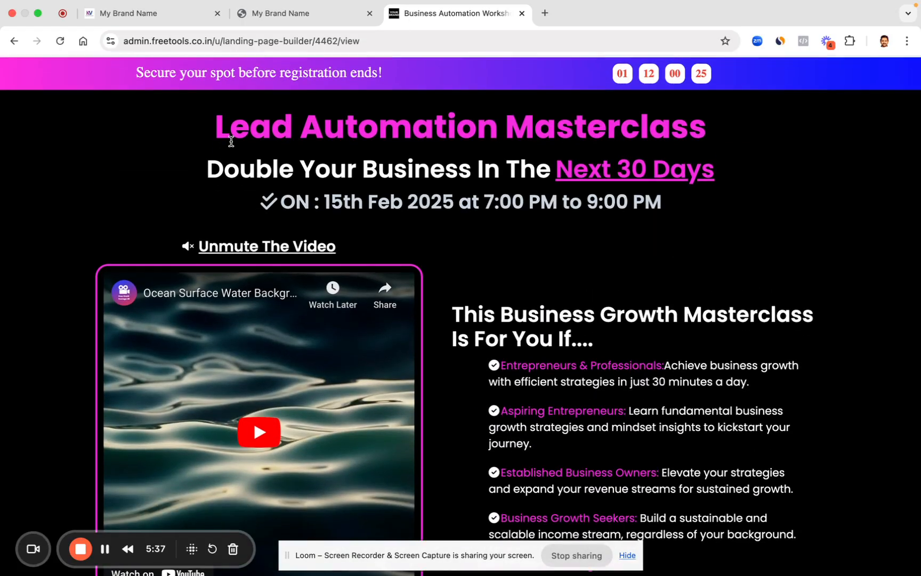
left_click_drag(208, 130, 738, 119)
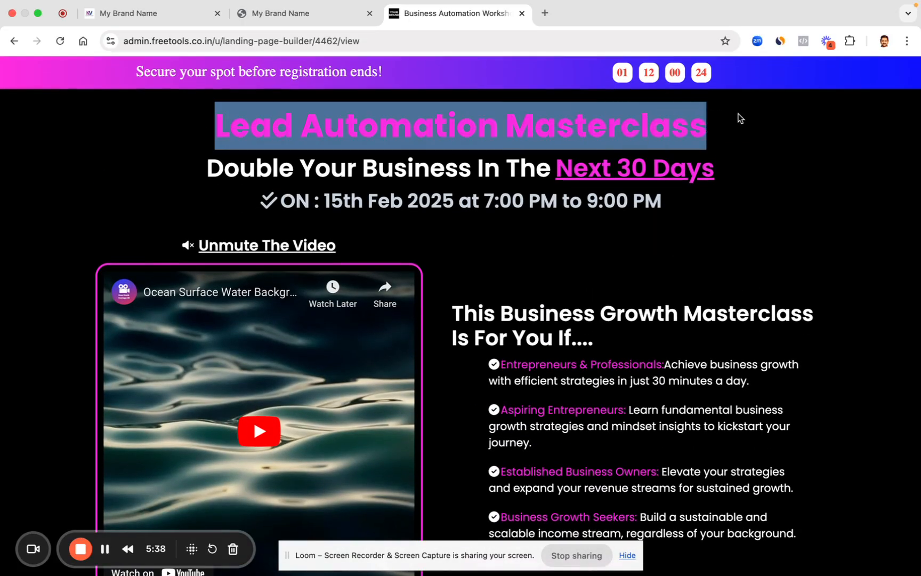
Step: Place the Opt-In Page preview tab beside the custom values tab and compare the webinar date between them
left_click(186, 19)
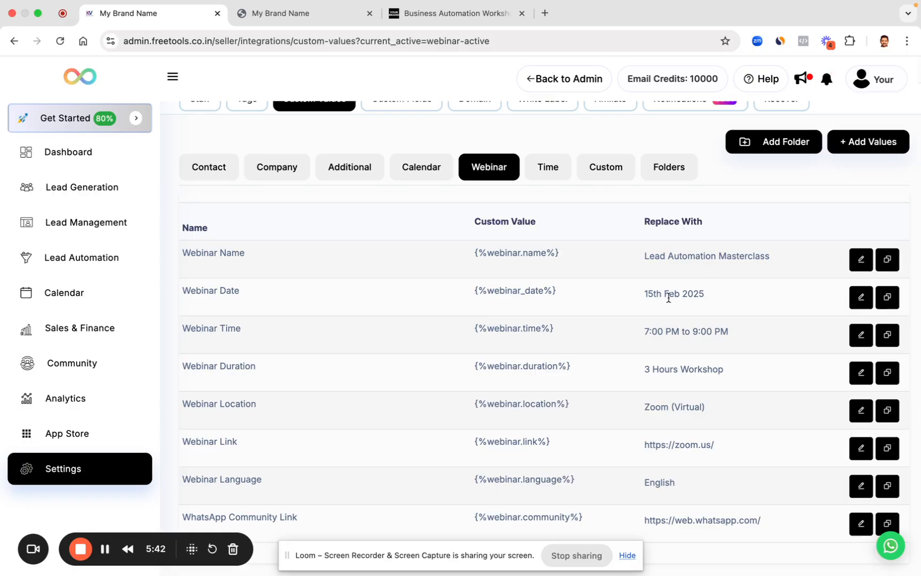
left_click_drag(426, 14, 277, 15)
left_click_drag(323, 201, 453, 202)
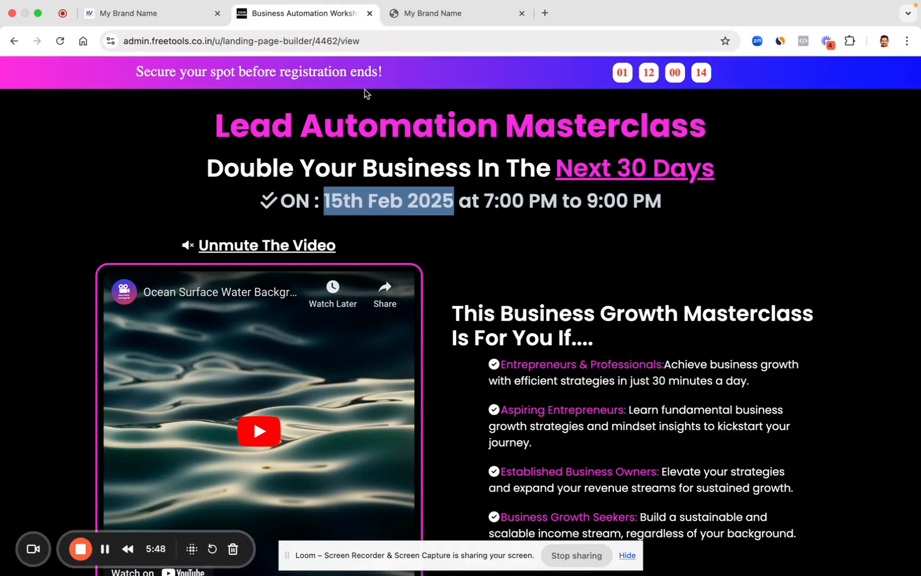
left_click(150, 21)
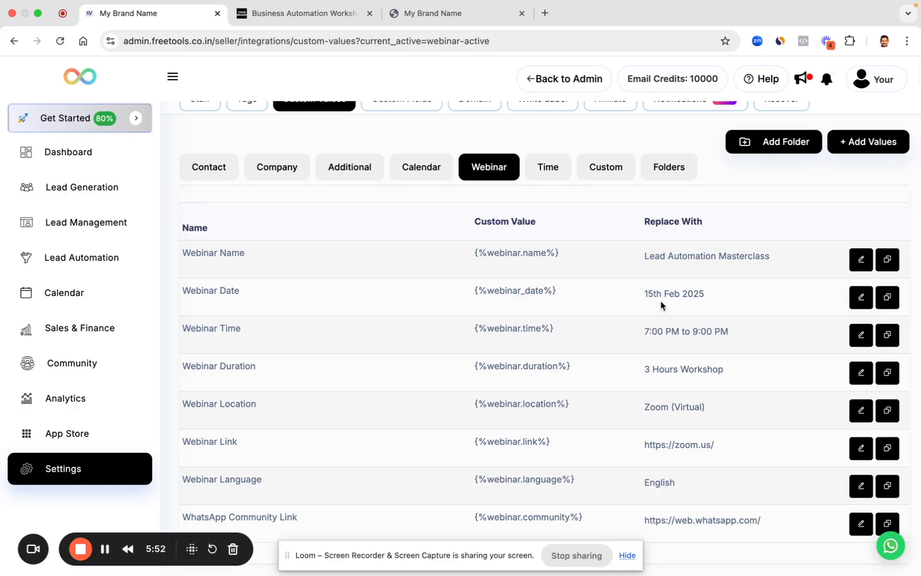
Step: Examine the webinar time, duration, location, link and language replacement values in the webinar custom values
triple_click(671, 329)
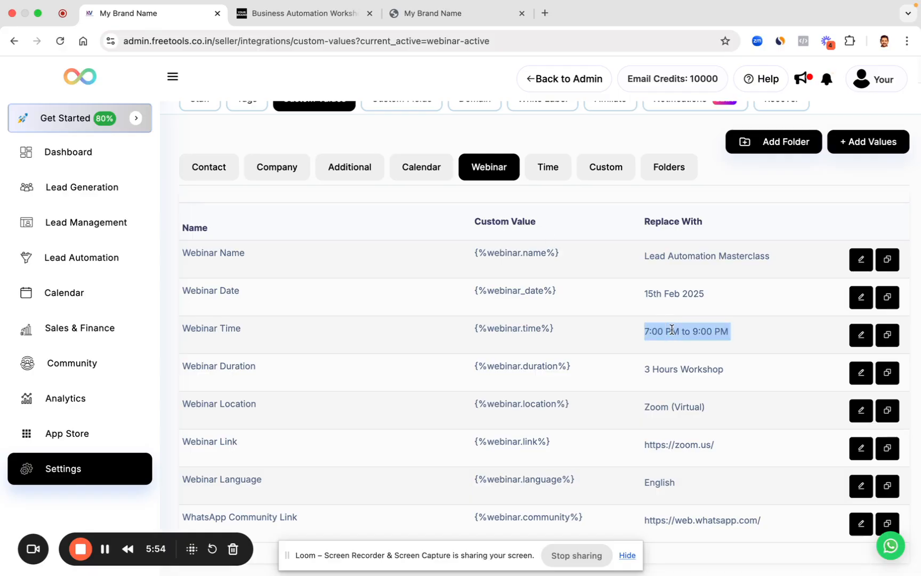
double_click(670, 380)
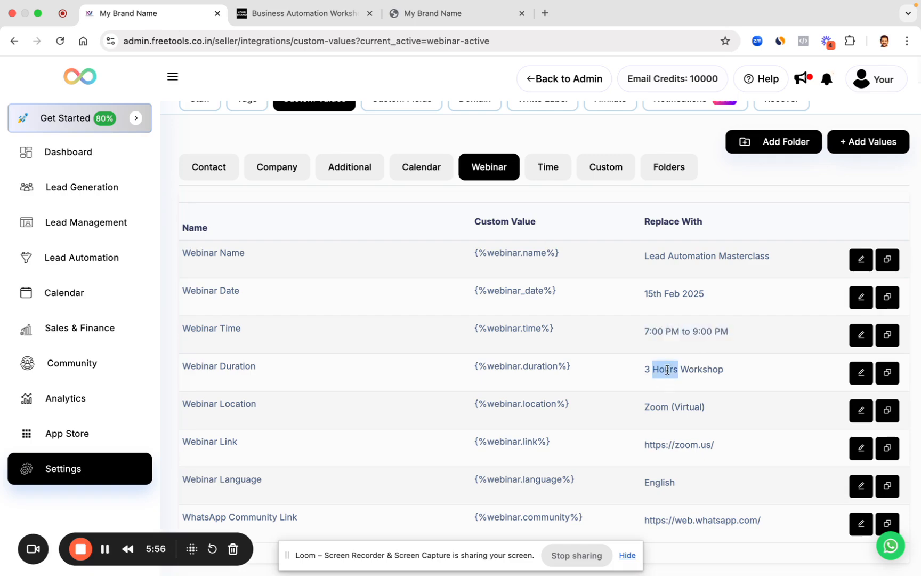
triple_click(667, 370)
triple_click(651, 407)
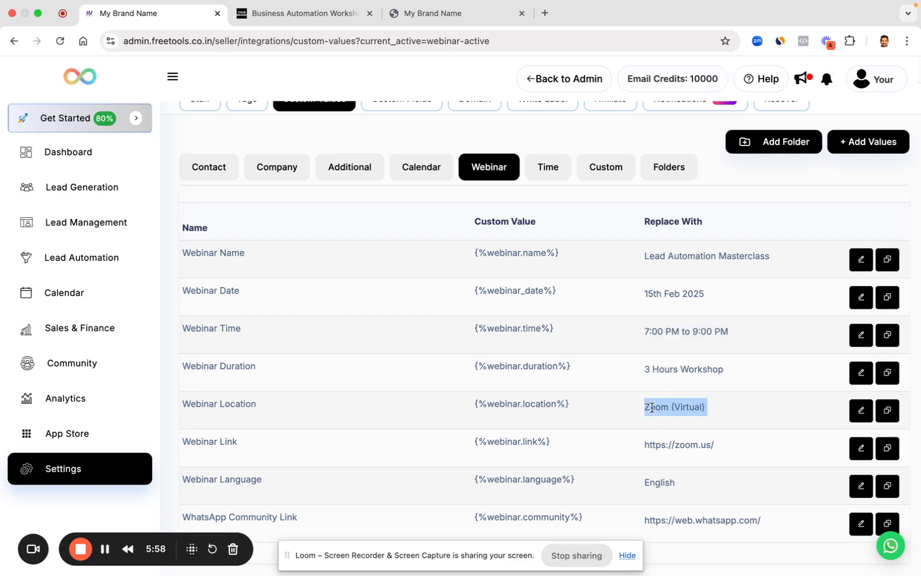
scroll(676, 412, "down", 2)
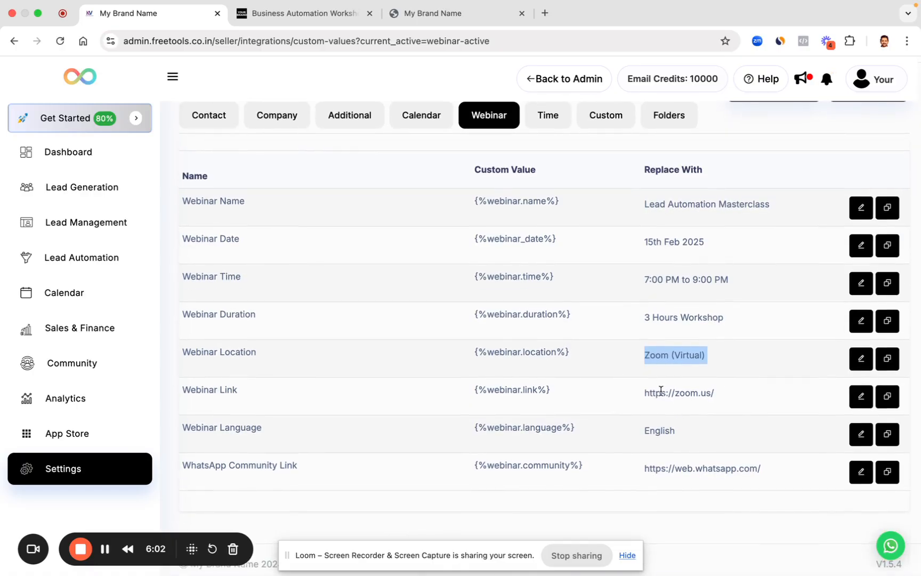
triple_click(661, 391)
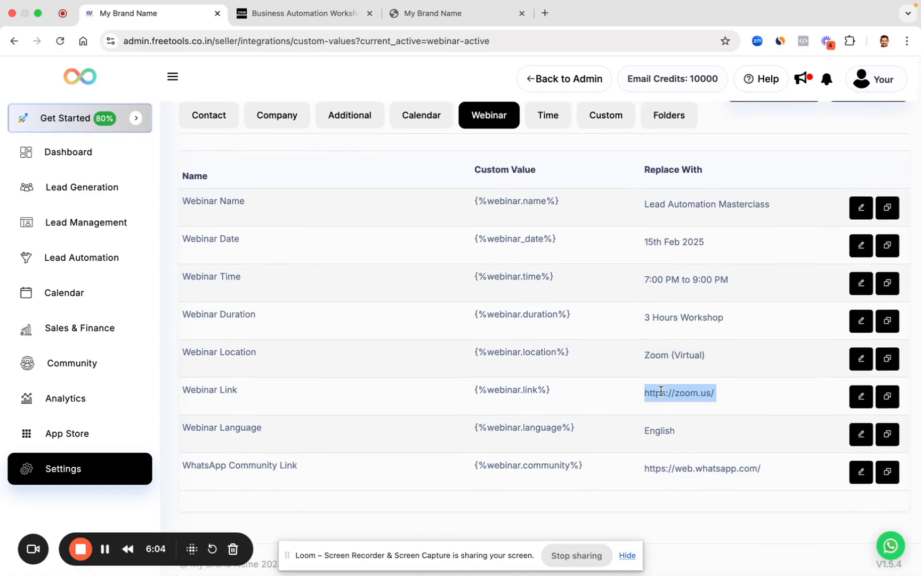
triple_click(657, 429)
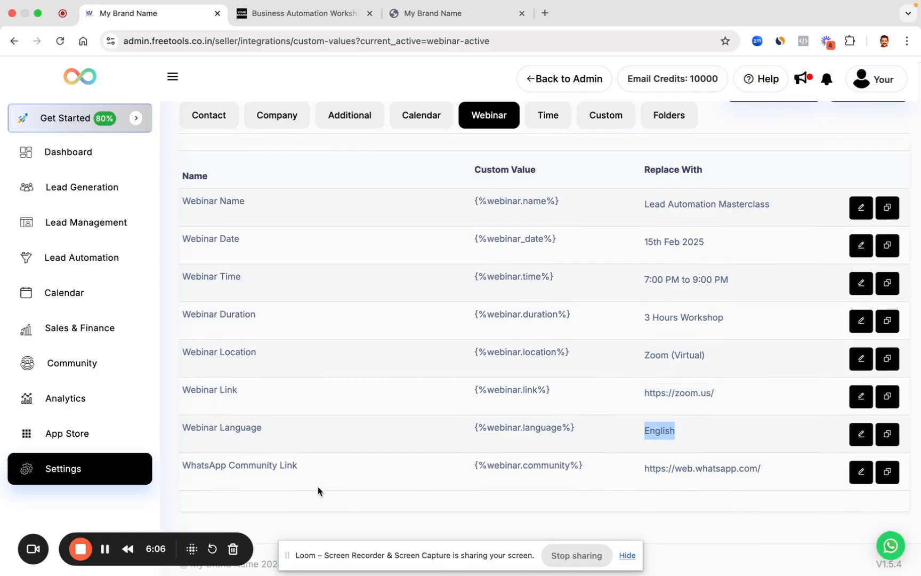
Step: Check the WhatsApp Community Link value in the webinar custom values, and open the Thank-you-page preview of the newest Clone of Webinar Funnel 1
triple_click(237, 463)
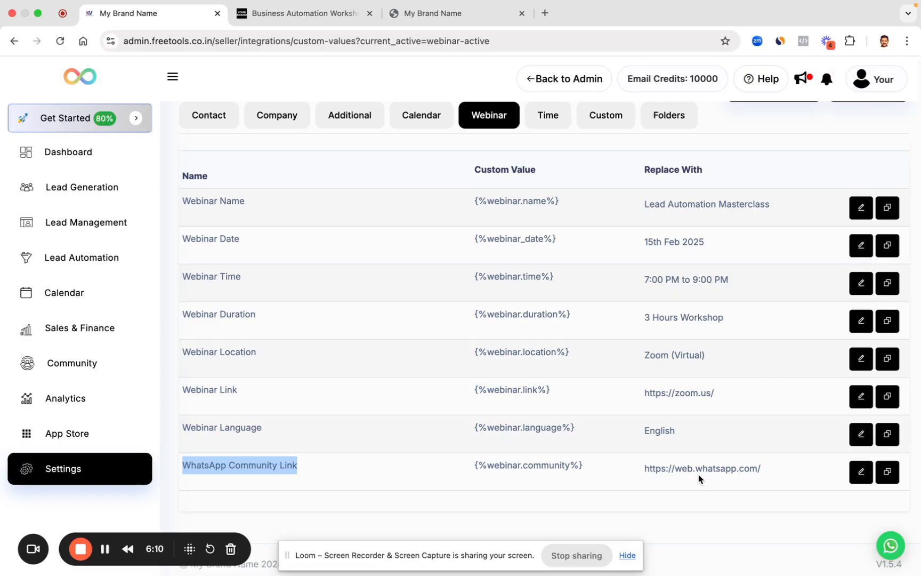
left_click_drag(643, 470, 780, 470)
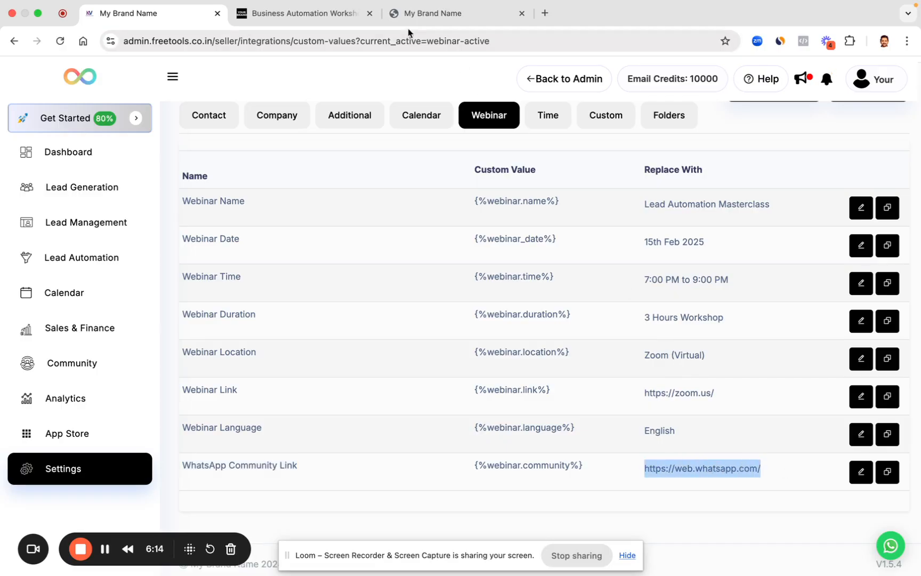
left_click(425, 16)
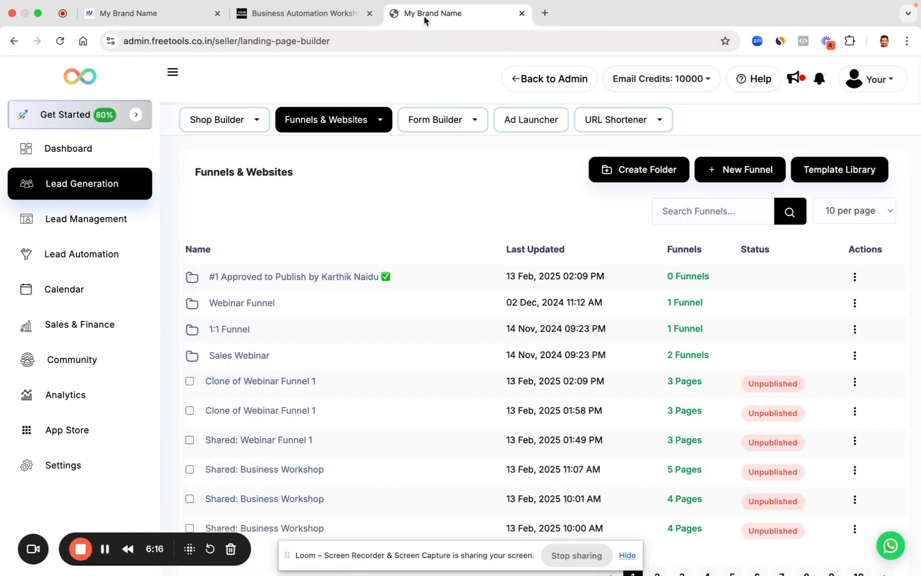
left_click(257, 381)
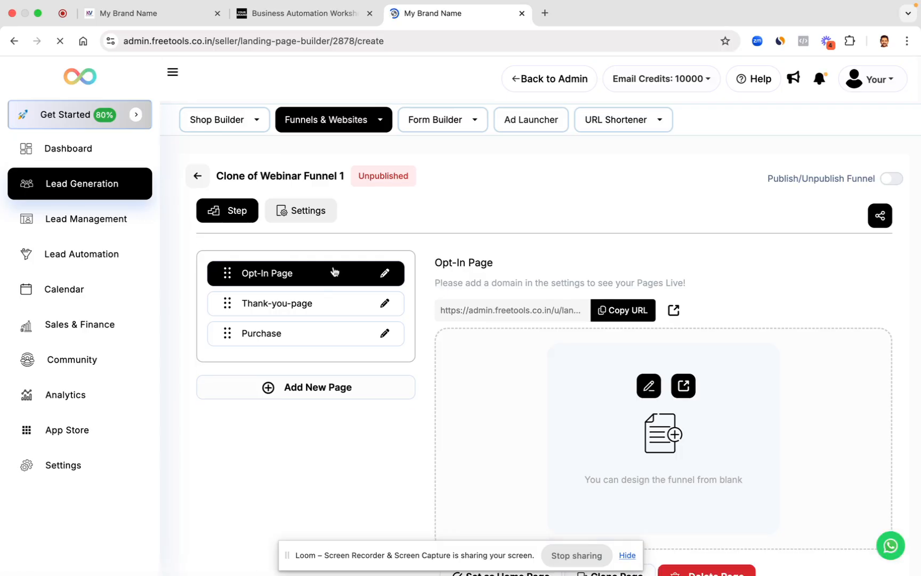
left_click(290, 307)
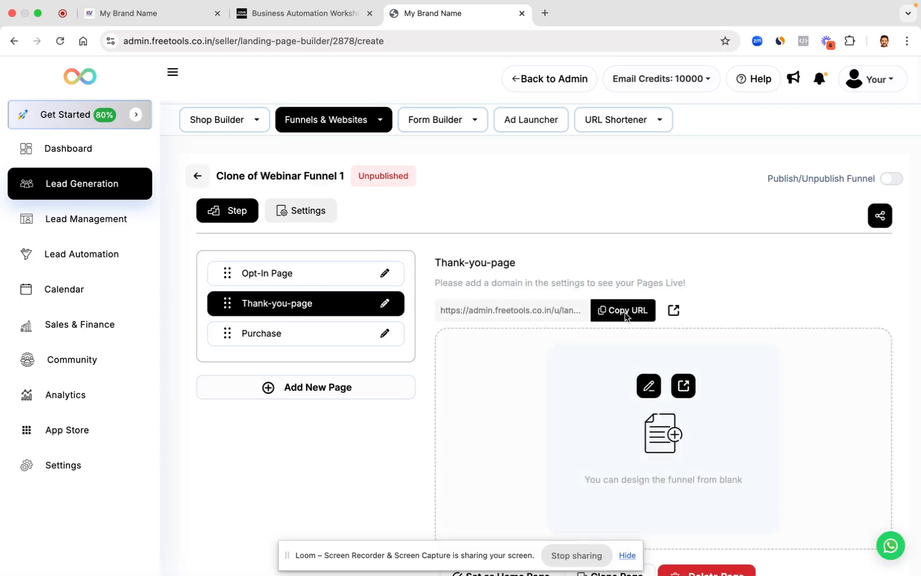
left_click(684, 385)
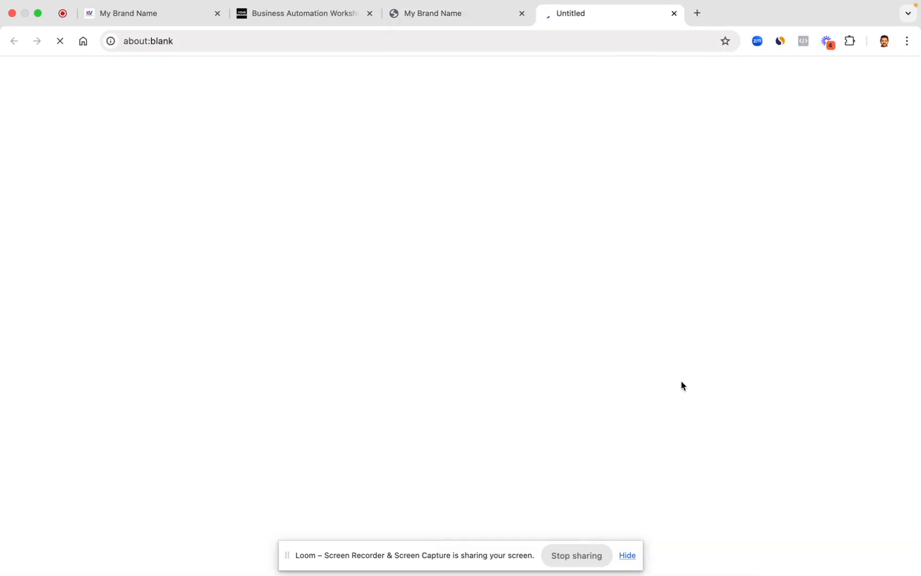
Step: Test the "Join Our WhatsApp Community Now" button on the Thank-you-page preview and compare its destination with the webinar custom values
scroll(461, 468, "down", 5)
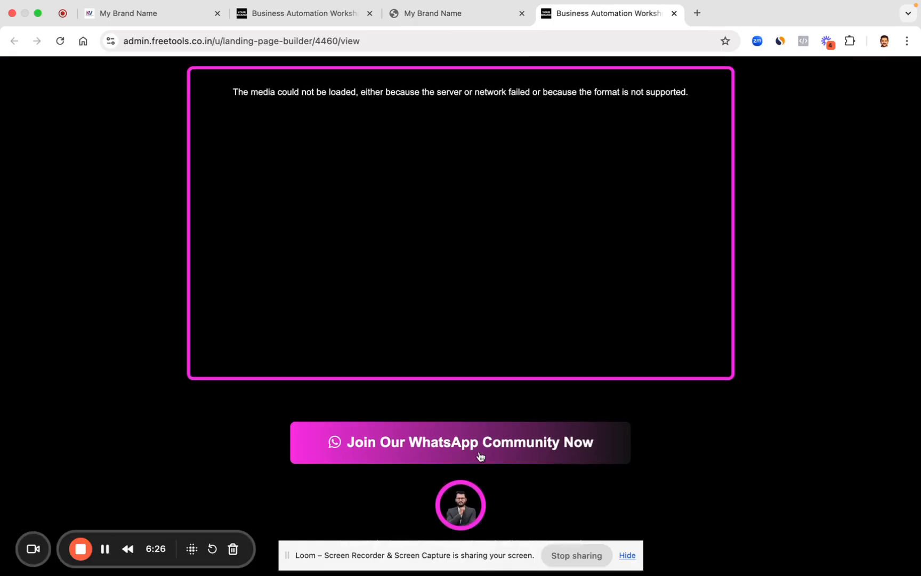
left_click(447, 450)
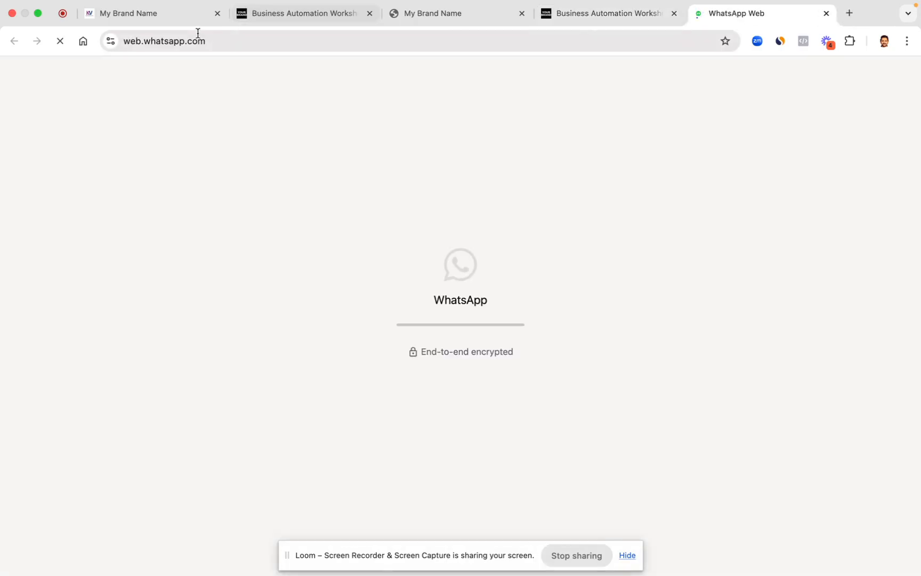
left_click(193, 41)
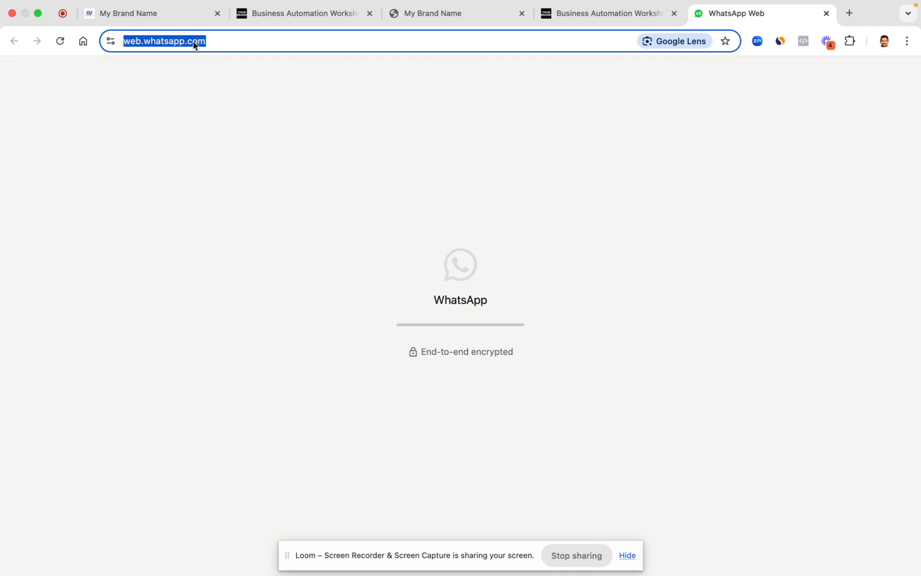
left_click(152, 9)
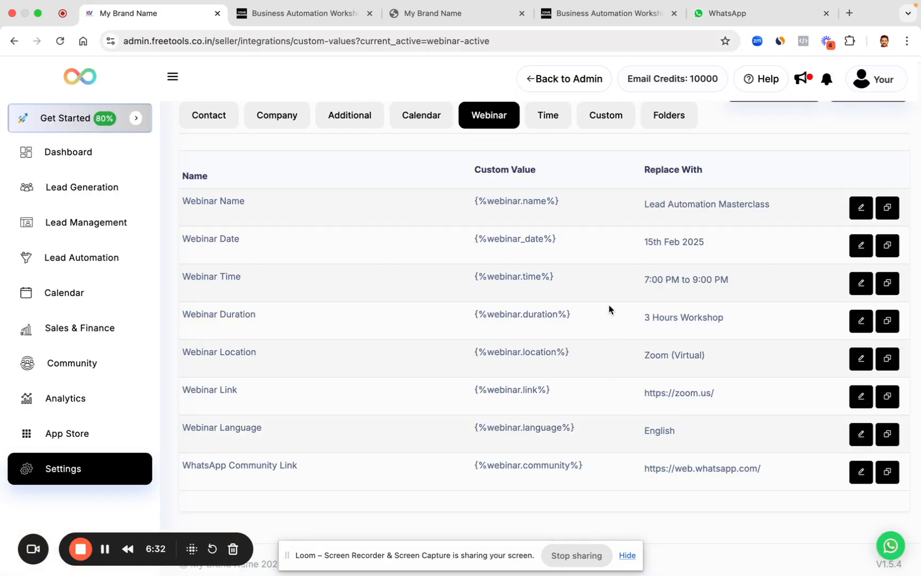
Step: Open the Thank-you-page of Clone of Webinar Funnel 1 in the page editor at its WhatsApp community button
left_click(425, 14)
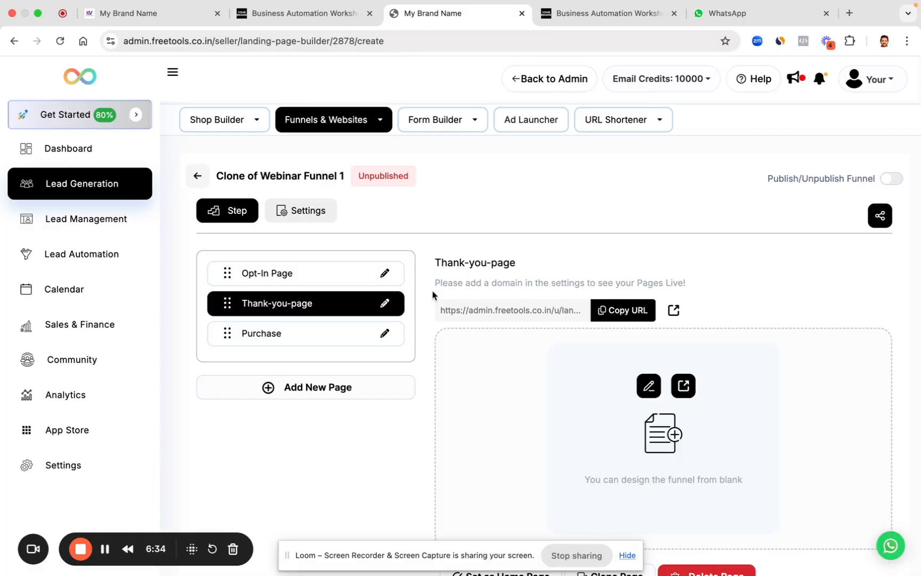
left_click(313, 280)
left_click(311, 302)
left_click(649, 385)
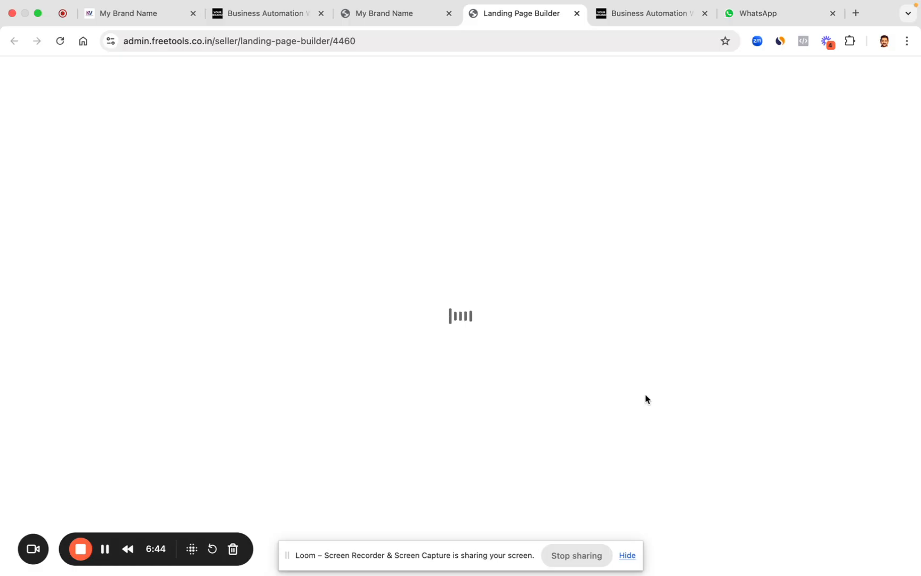
scroll(480, 346, "down", 3)
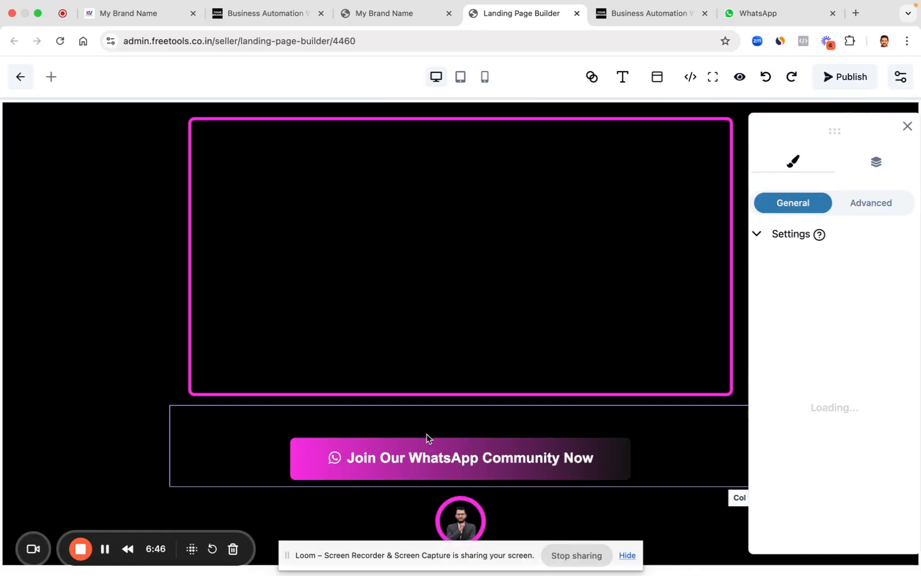
Step: Reselect Website Url as the WhatsApp community button's action and compare its link placeholder with the WhatsApp Community Link custom value
left_click(330, 476)
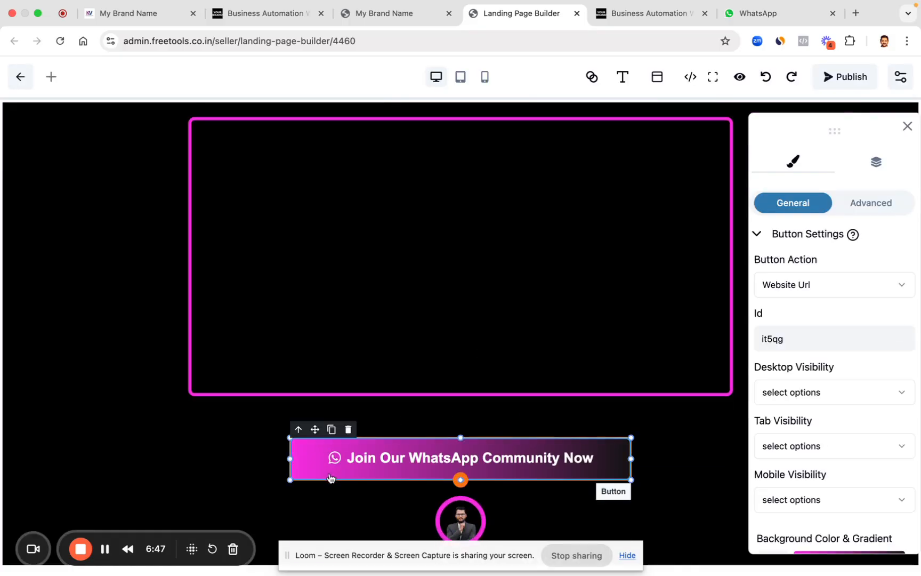
left_click(807, 287)
left_click(798, 335)
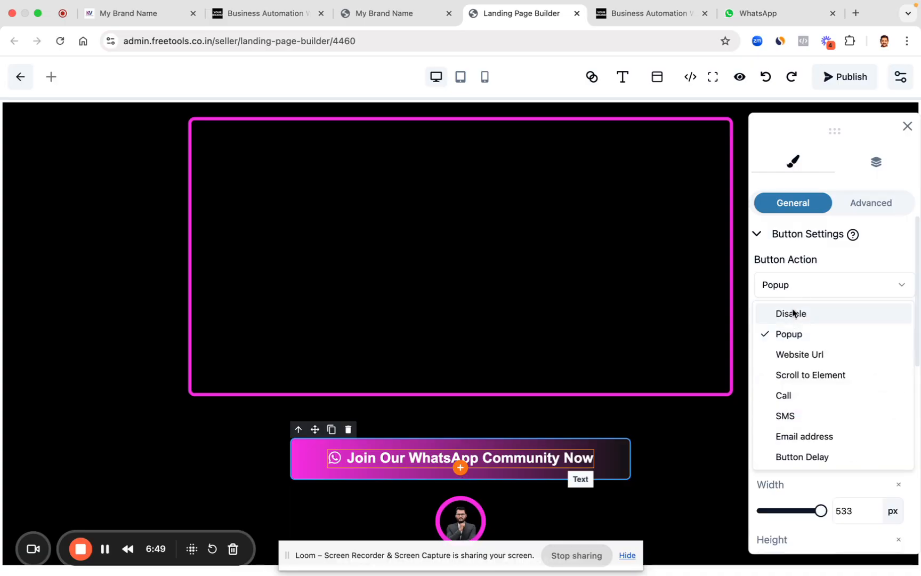
left_click(796, 354)
left_click_drag(760, 341, 875, 337)
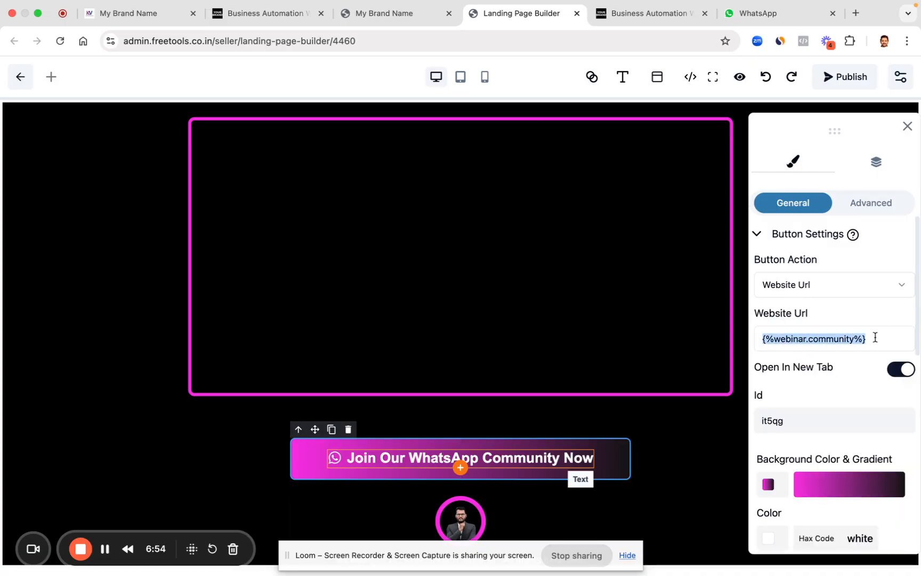
left_click(152, 14)
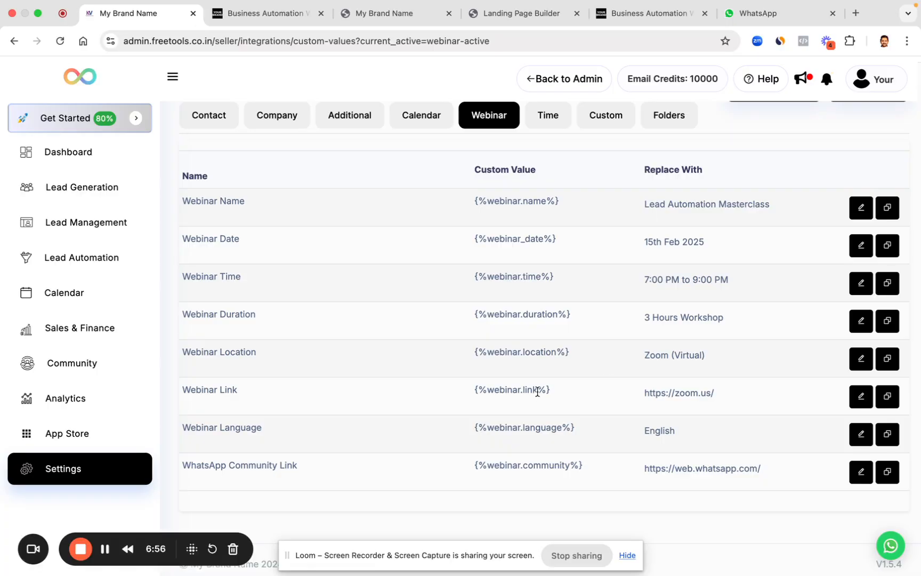
left_click_drag(478, 465, 600, 468)
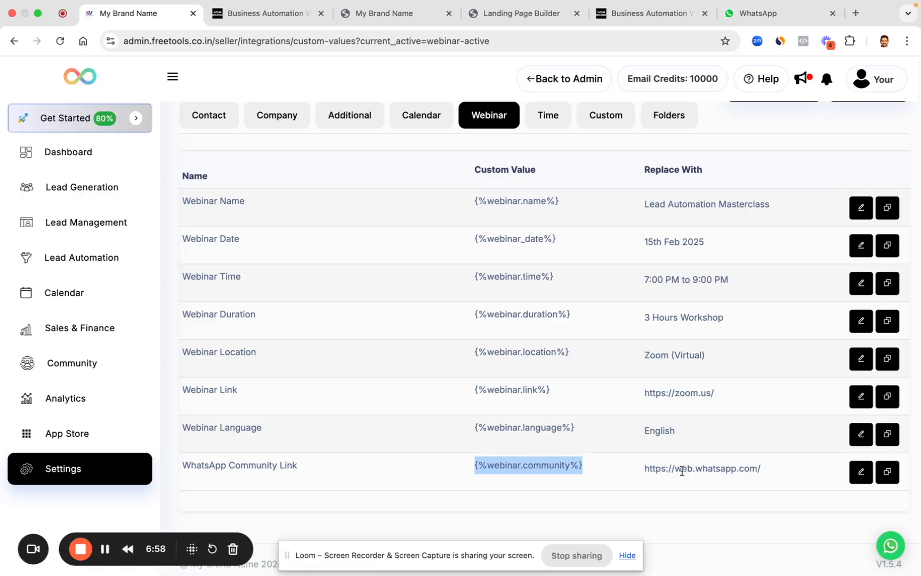
Step: Close the funnel, Thank-you-page editor, Thank-you-page preview and WhatsApp tabs, keeping the custom values and Opt-In Page preview open
left_click(450, 16)
left_click(451, 16)
left_click(450, 16)
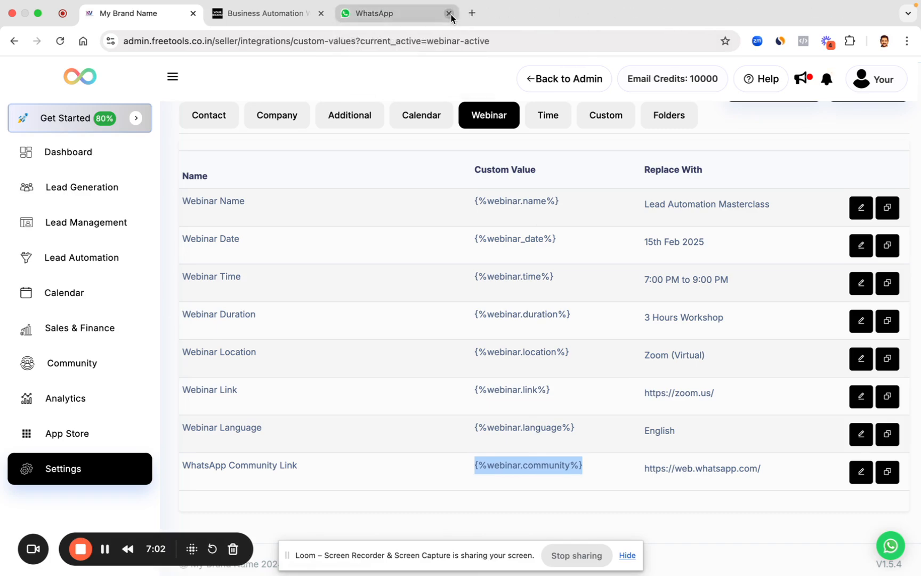
Step: Review the Opt-In Page preview and compare its main headline with the Webinar Name custom value
left_click(296, 22)
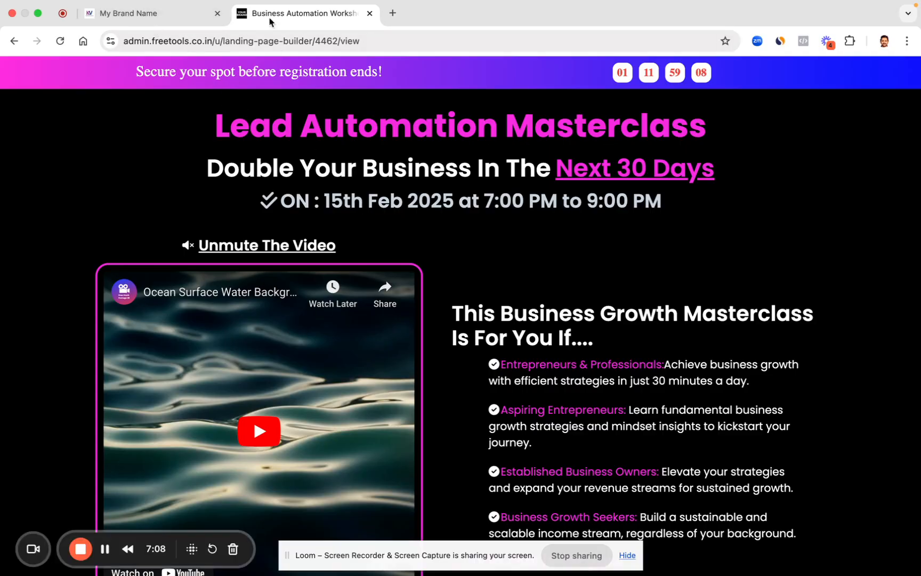
scroll(530, 341, "down", 20)
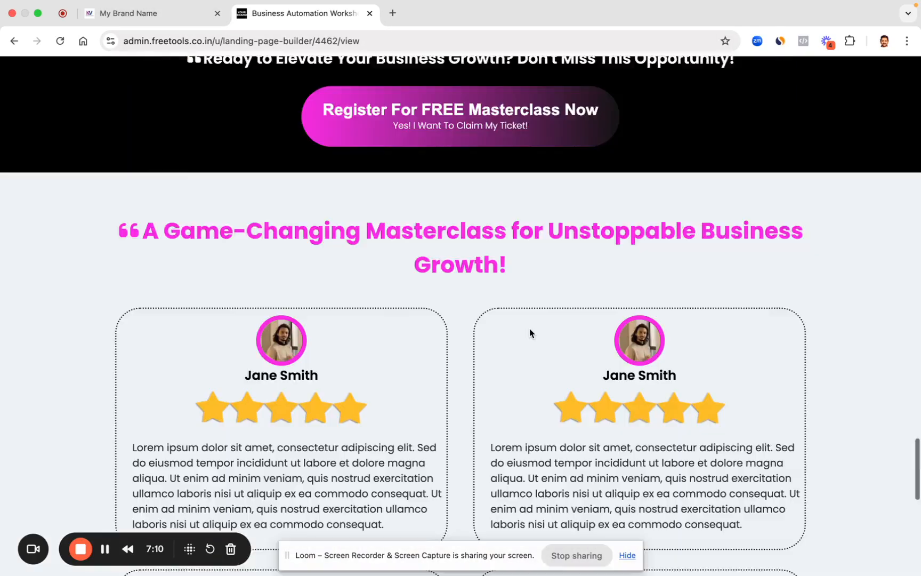
scroll(530, 331, "up", 20)
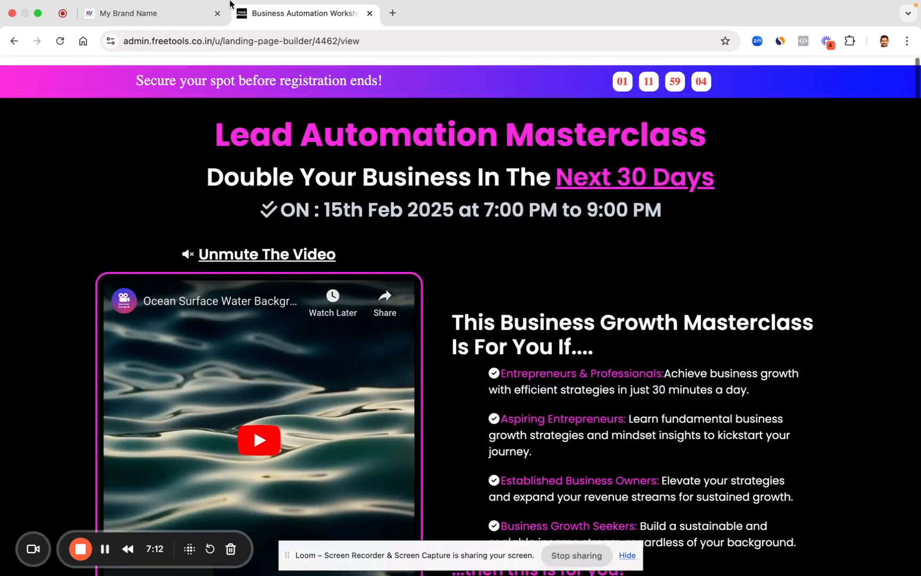
left_click(166, 18)
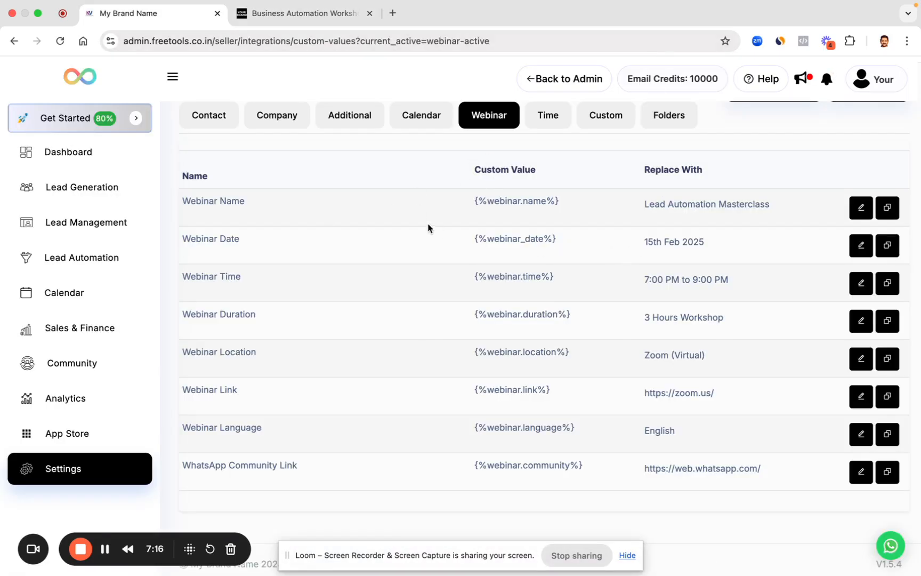
left_click(305, 16)
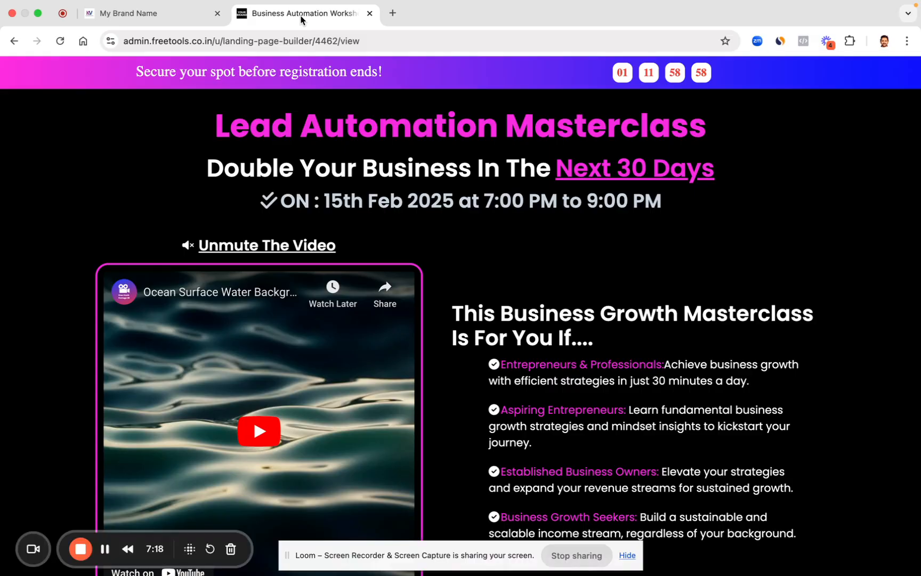
left_click_drag(210, 127, 701, 120)
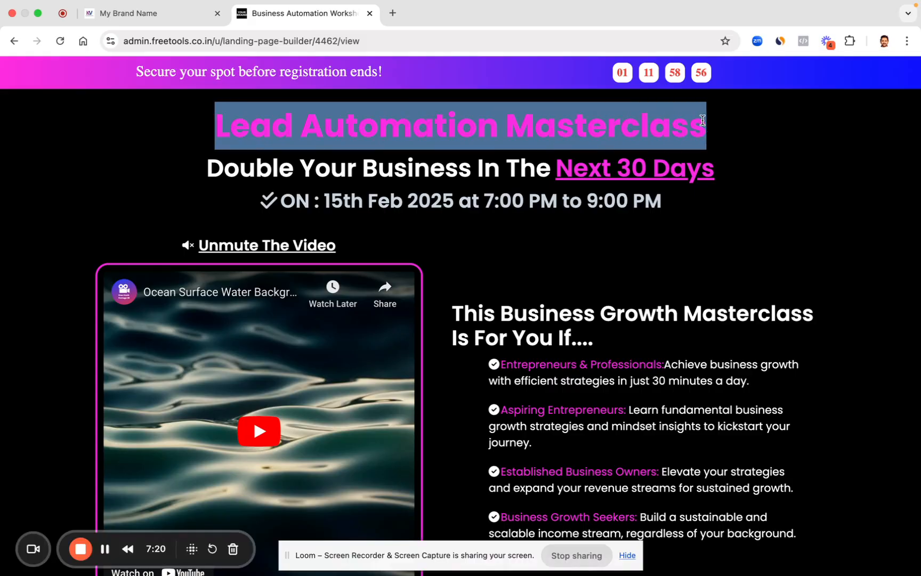
Step: From the Funnels & Websites list, open the newest Clone of Webinar Funnel 1 and load its Opt-In Page in the page editor
left_click(195, 15)
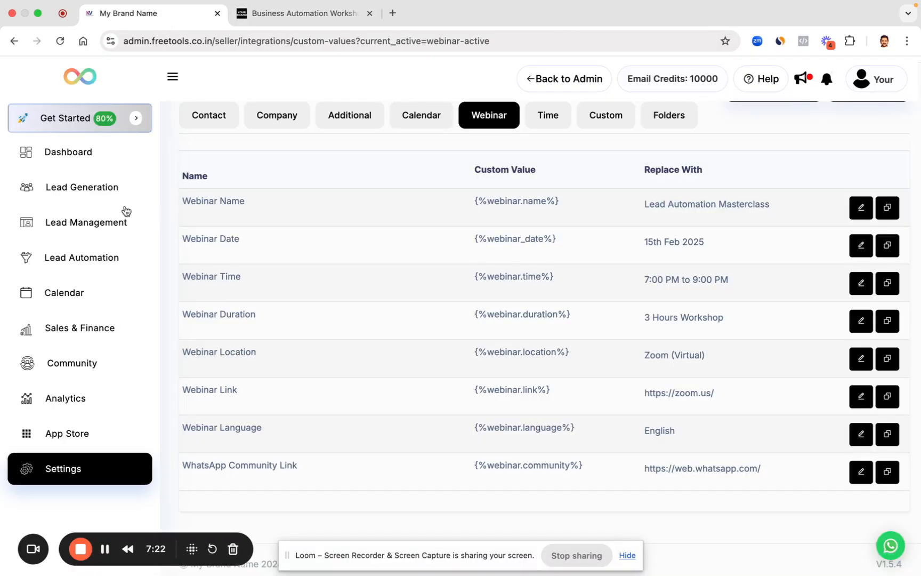
left_click(117, 202)
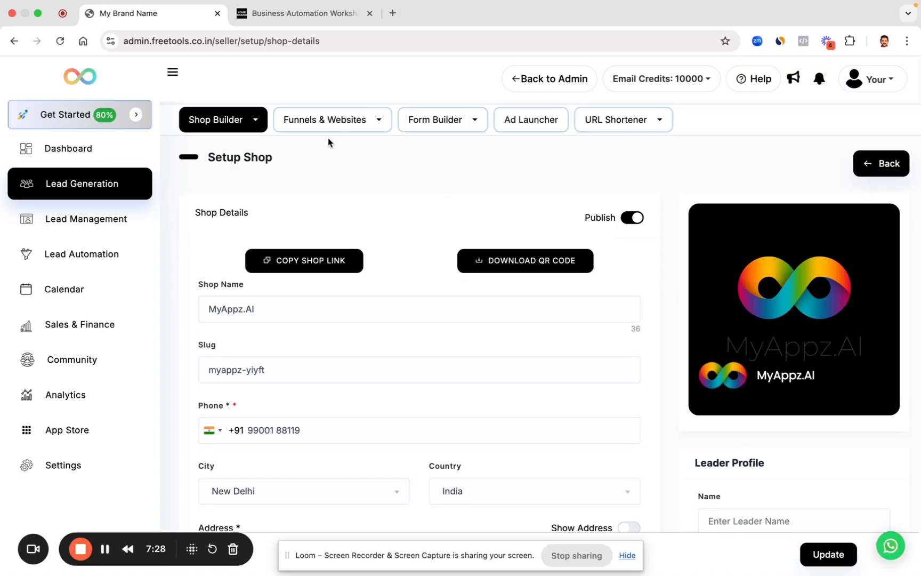
left_click(318, 122)
left_click(311, 158)
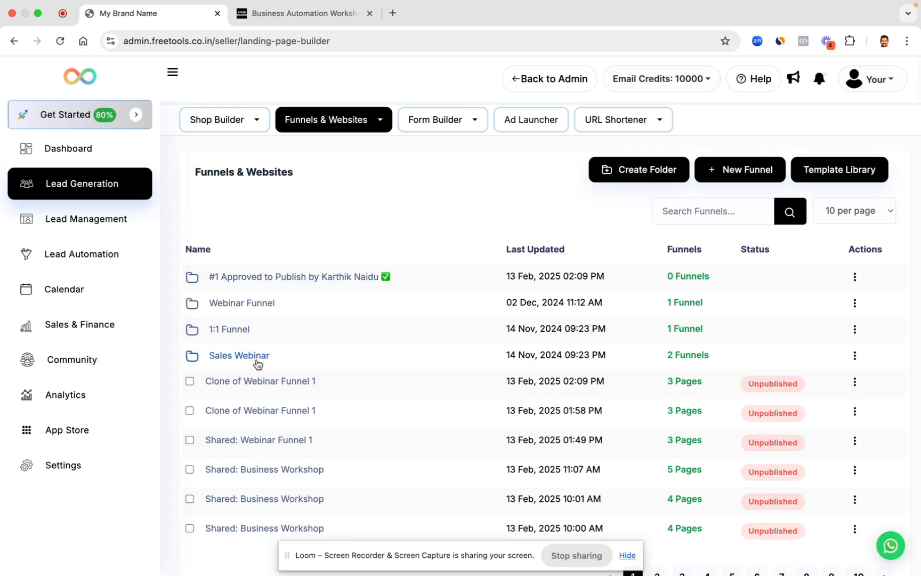
left_click(247, 384)
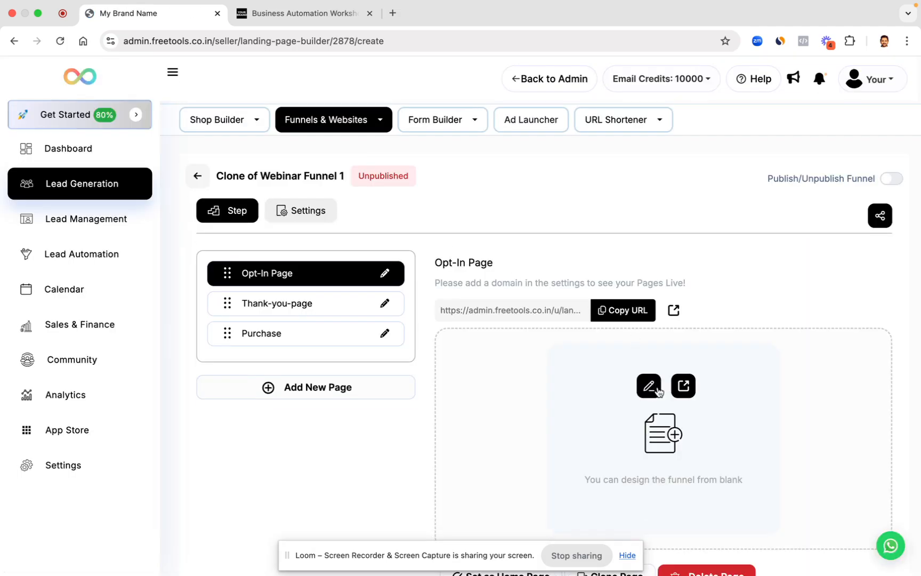
left_click(656, 388)
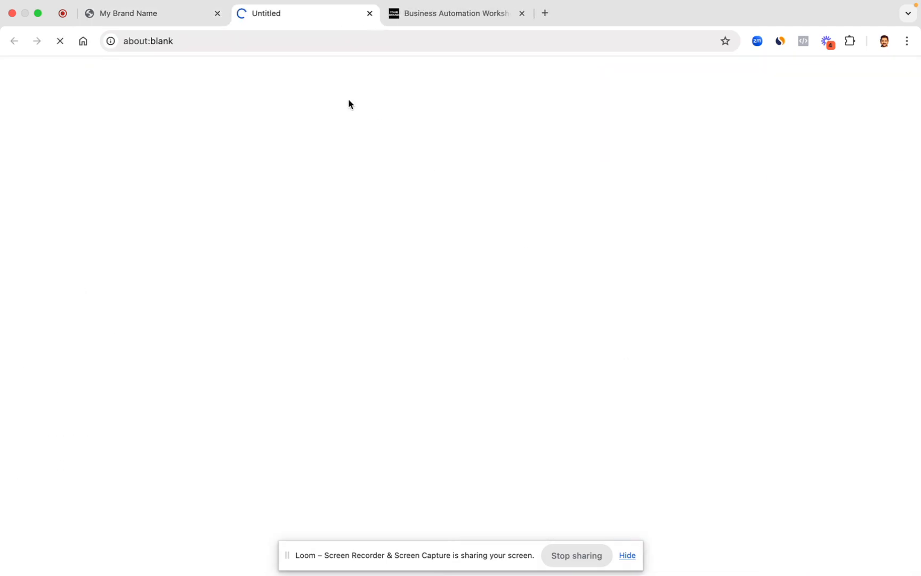
Step: Place the Opt-In Page editor tab between the funnel tab and the preview tab, and return to the editor
left_click_drag(454, 13, 363, 15)
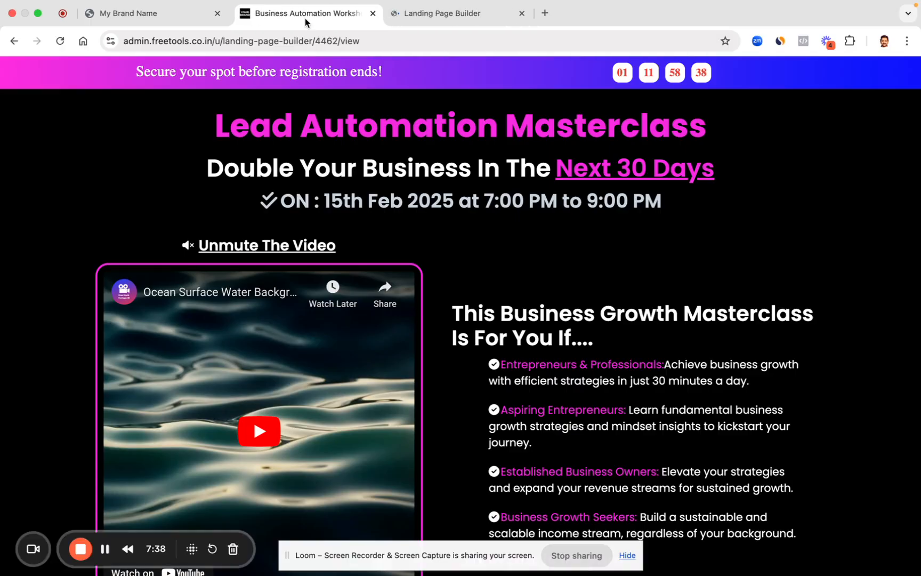
left_click(432, 18)
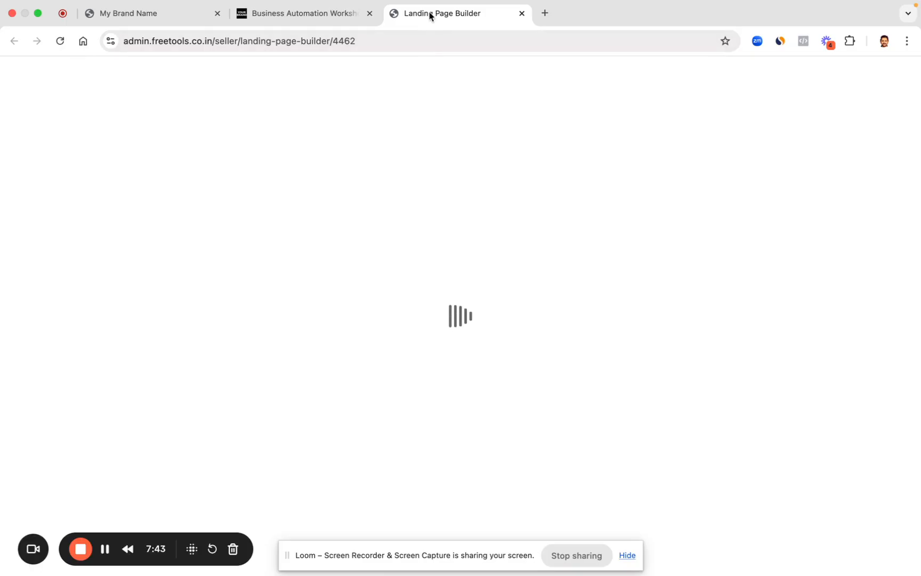
left_click_drag(430, 16, 306, 15)
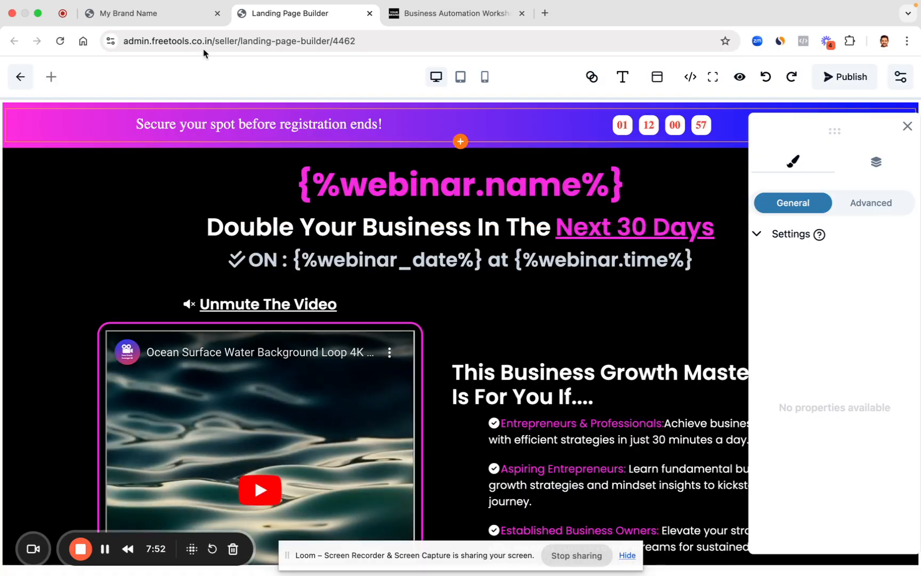
left_click(158, 14)
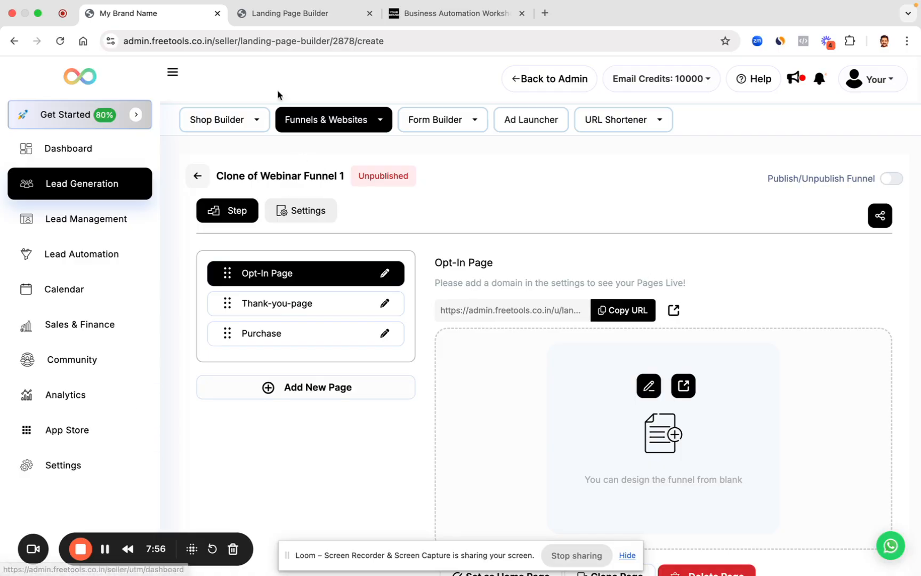
left_click(265, 11)
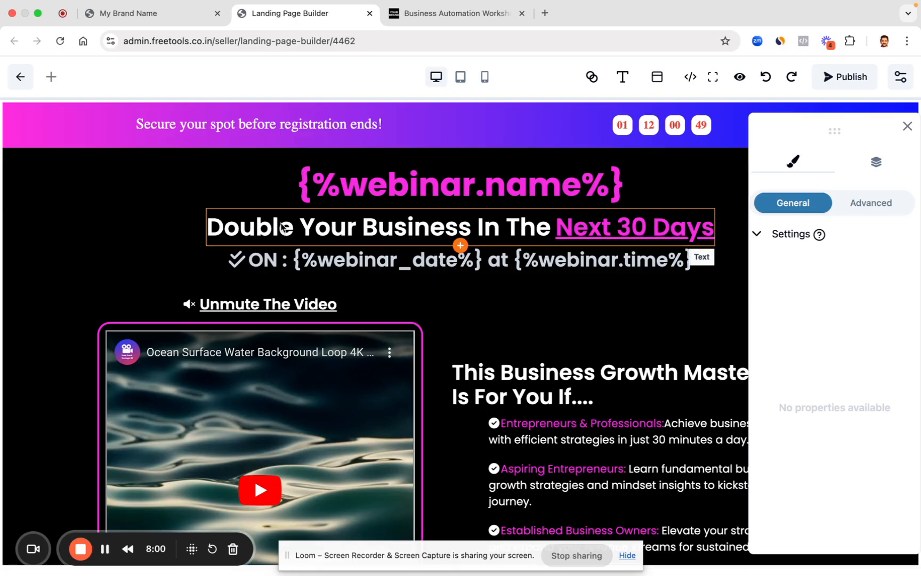
Step: Replace the word "Double" with "Grow" in the subheadline under the webinar name and publish the page
left_click(363, 227)
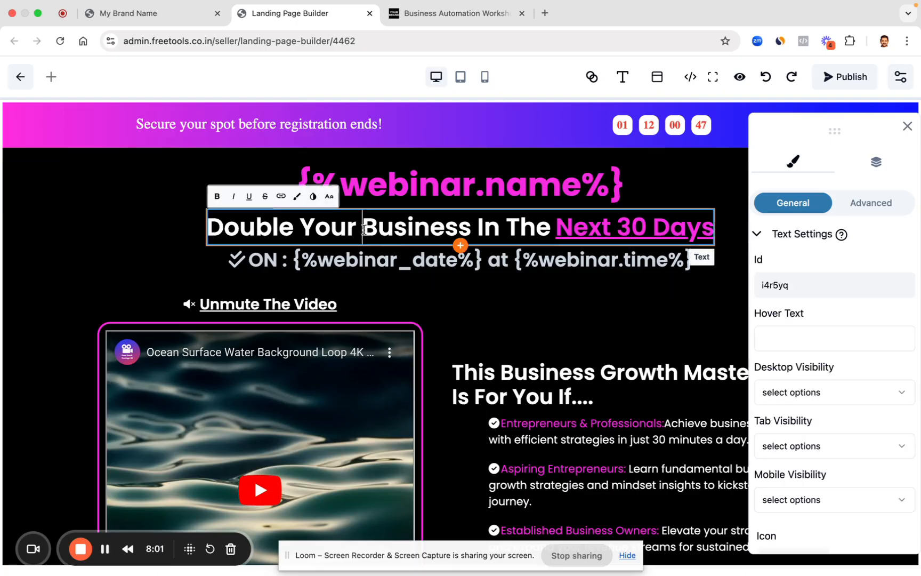
double_click(239, 224)
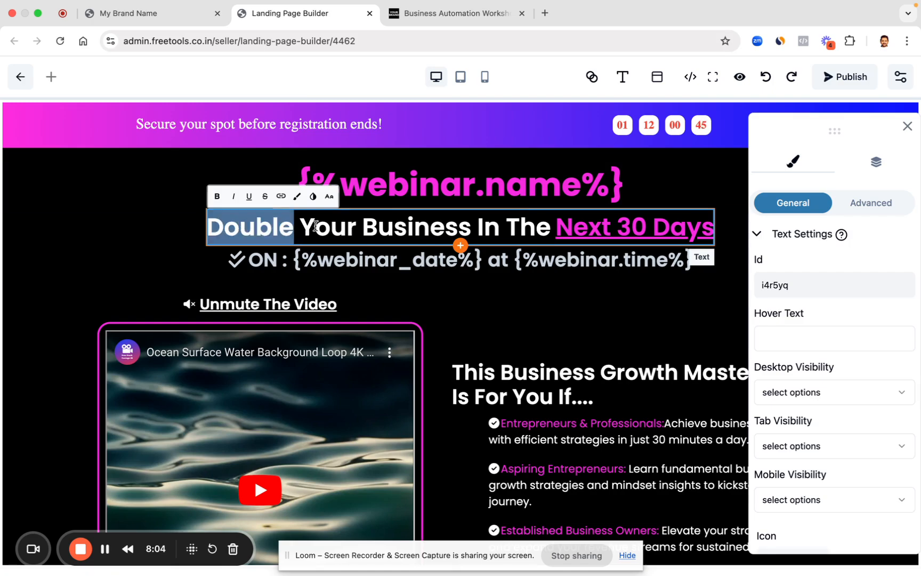
type("Grow")
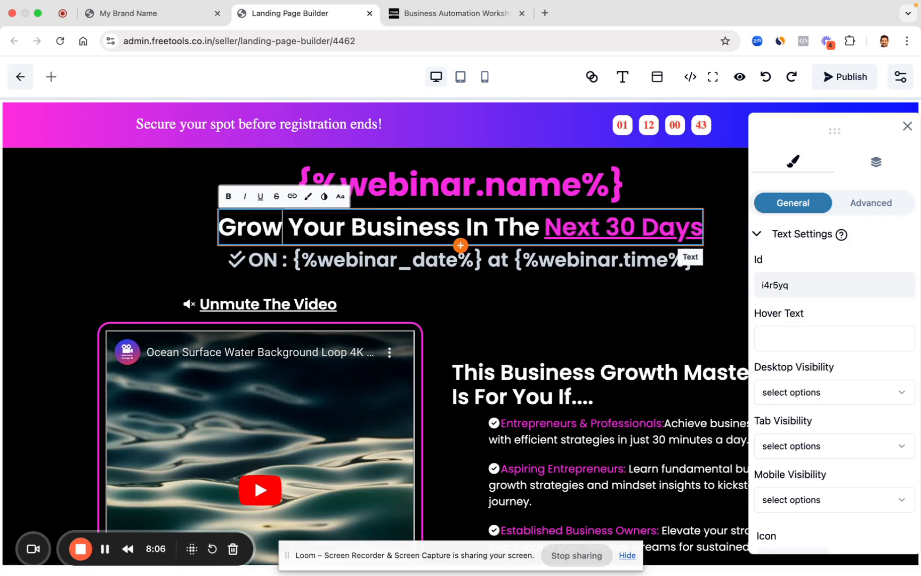
left_click(831, 80)
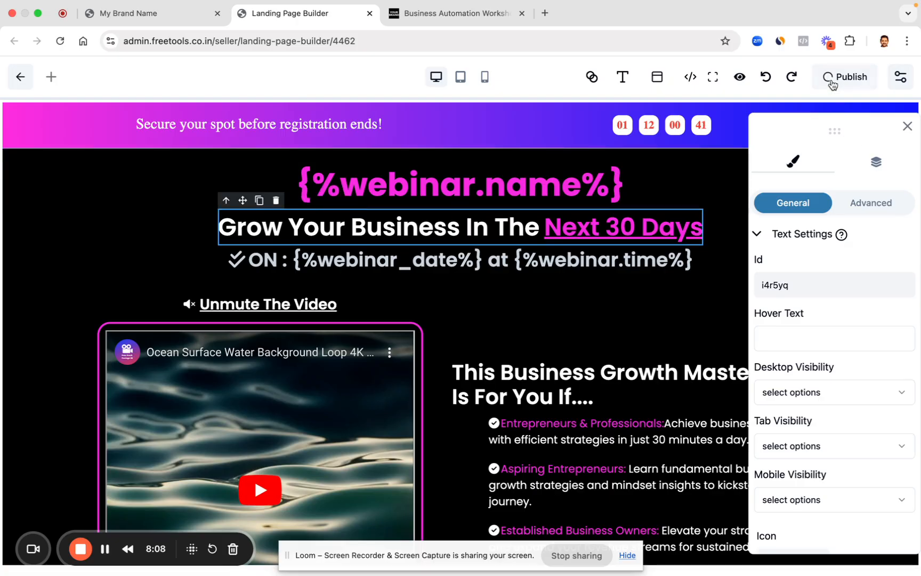
Step: Republish the page and reload the Opt-In Page preview to check the word "Grow" in the subheadline
left_click(435, 18)
left_click(64, 45)
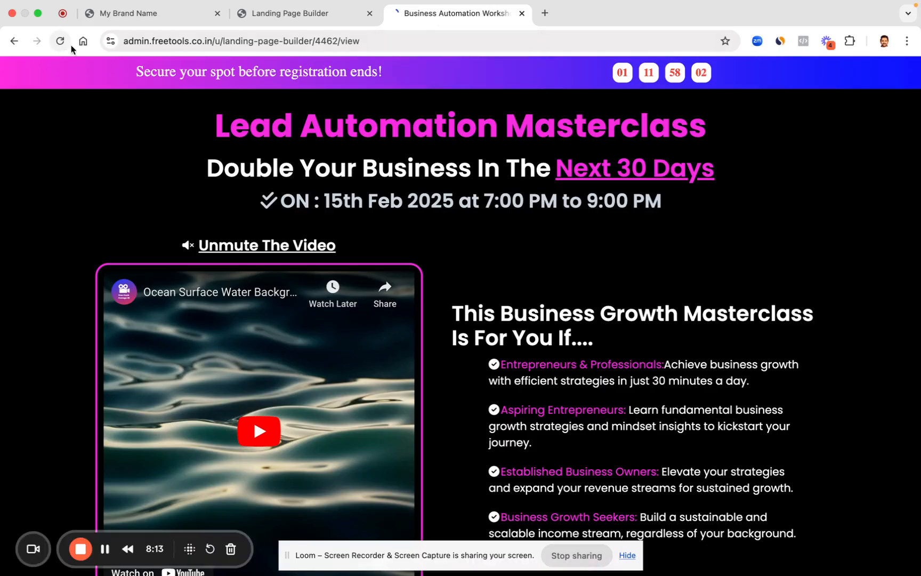
left_click(329, 14)
left_click(857, 87)
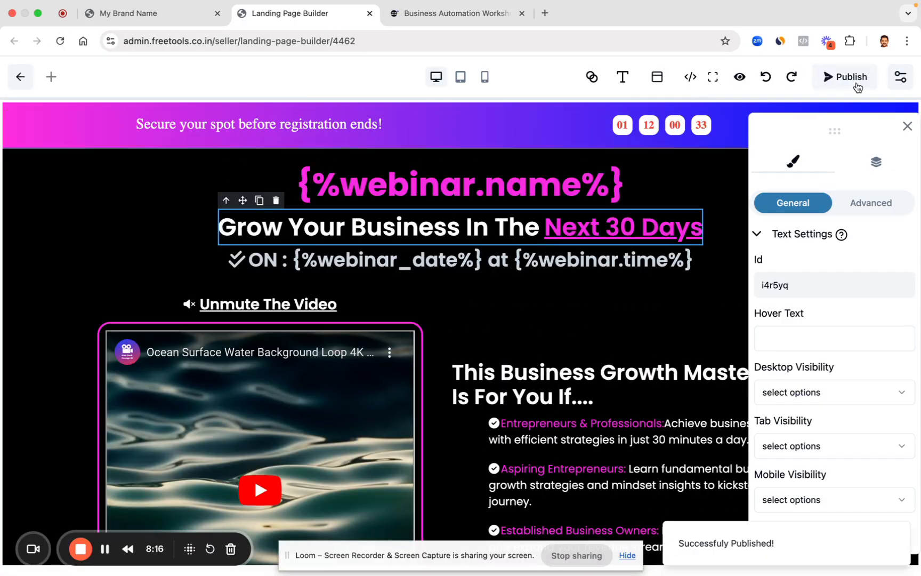
left_click(452, 14)
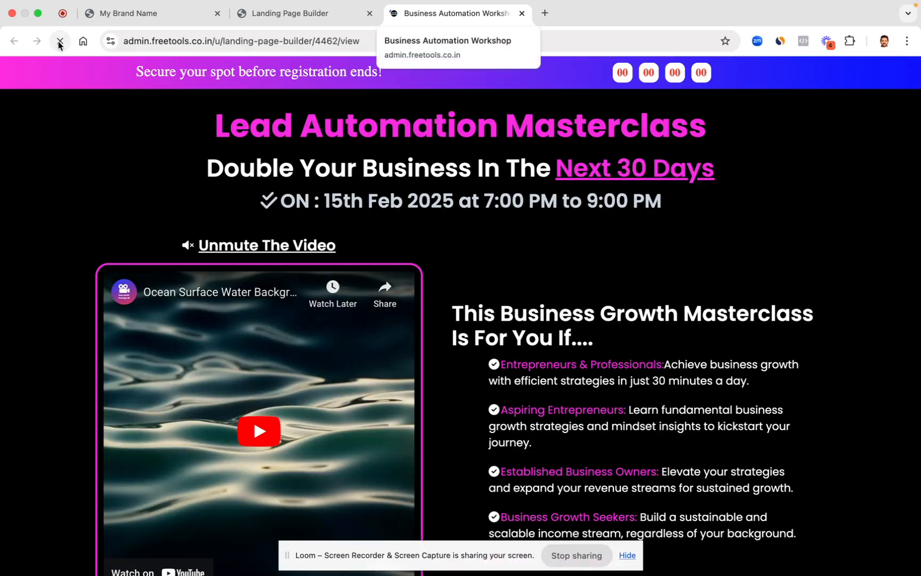
left_click(59, 43)
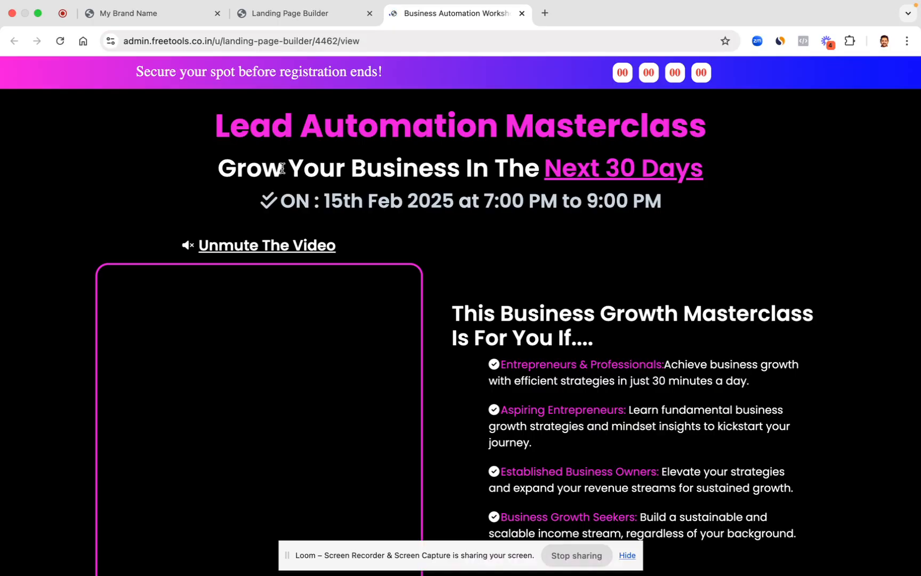
left_click_drag(282, 170, 184, 171)
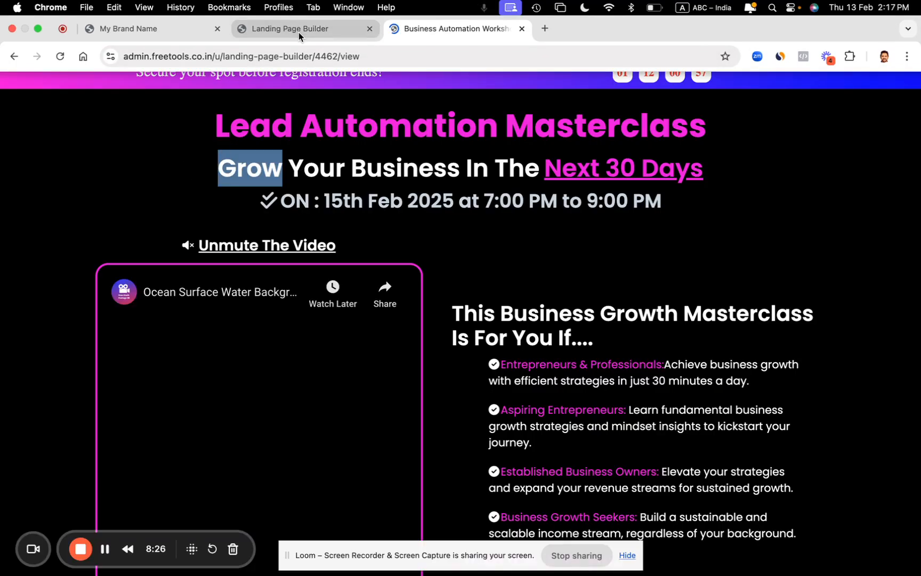
Step: In the page editor, change the border color of the column around the video to orange #ff9800
left_click(298, 32)
scroll(292, 348, "down", 5)
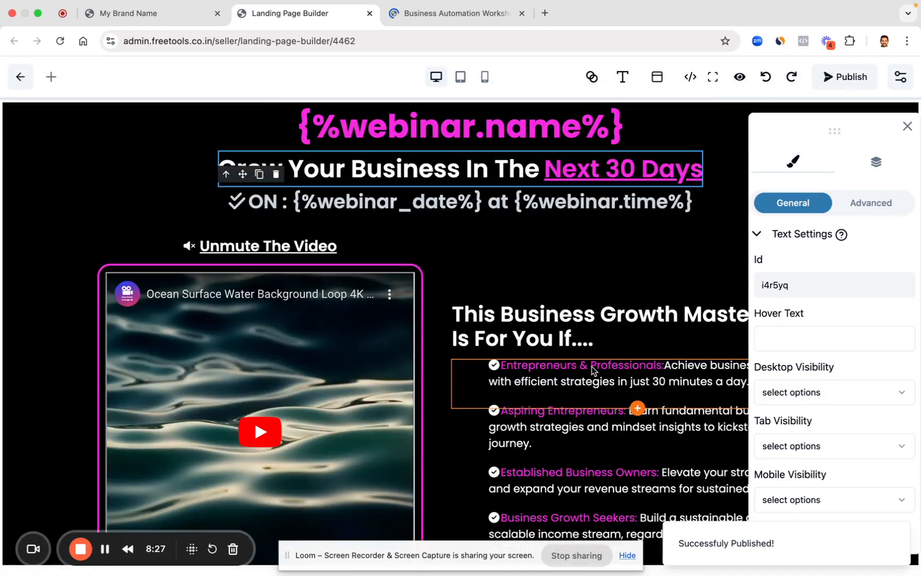
left_click(386, 193)
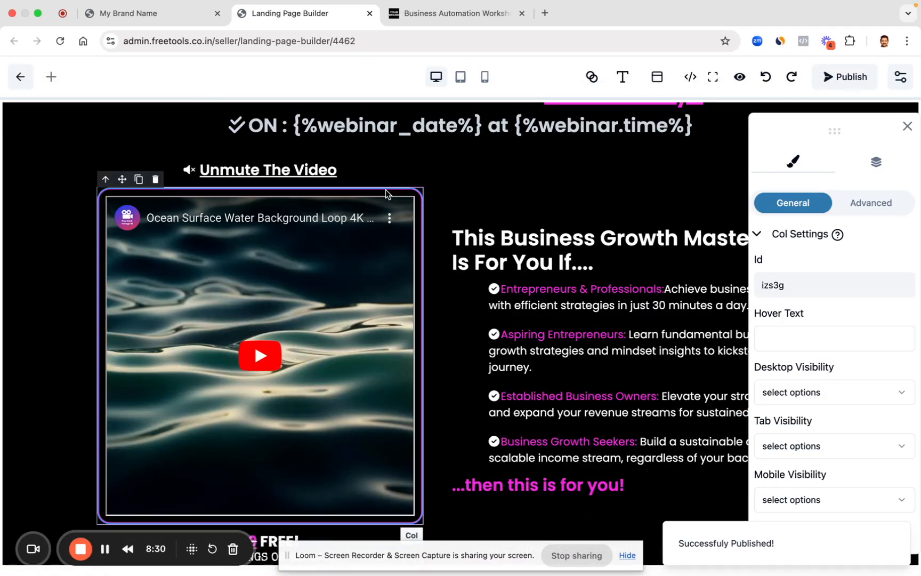
left_click(871, 203)
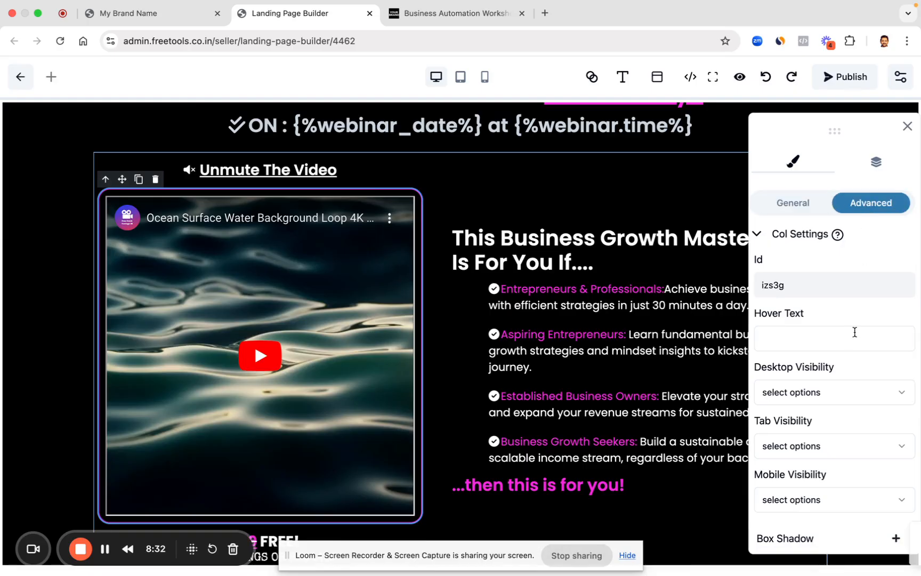
scroll(855, 341, "down", 3)
scroll(854, 342, "down", 5)
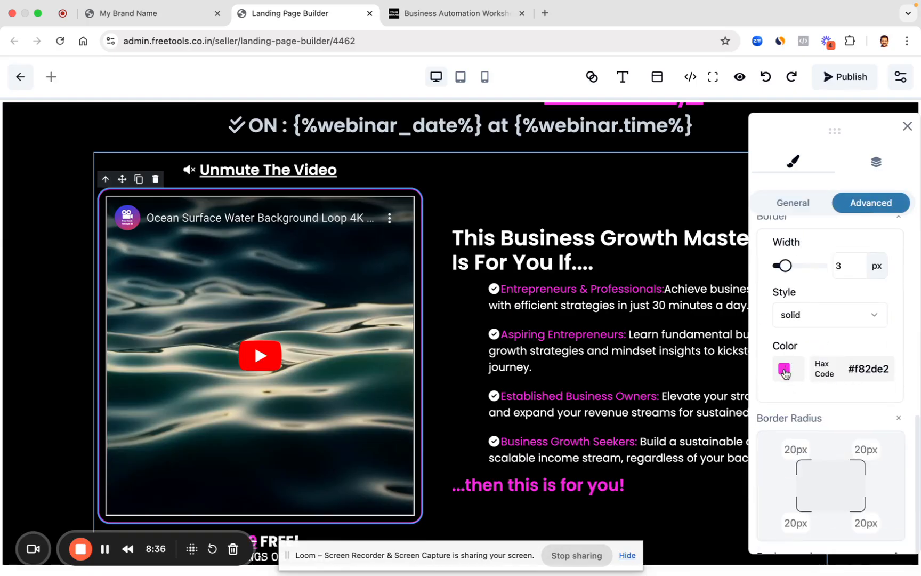
scroll(584, 346, "up", 3)
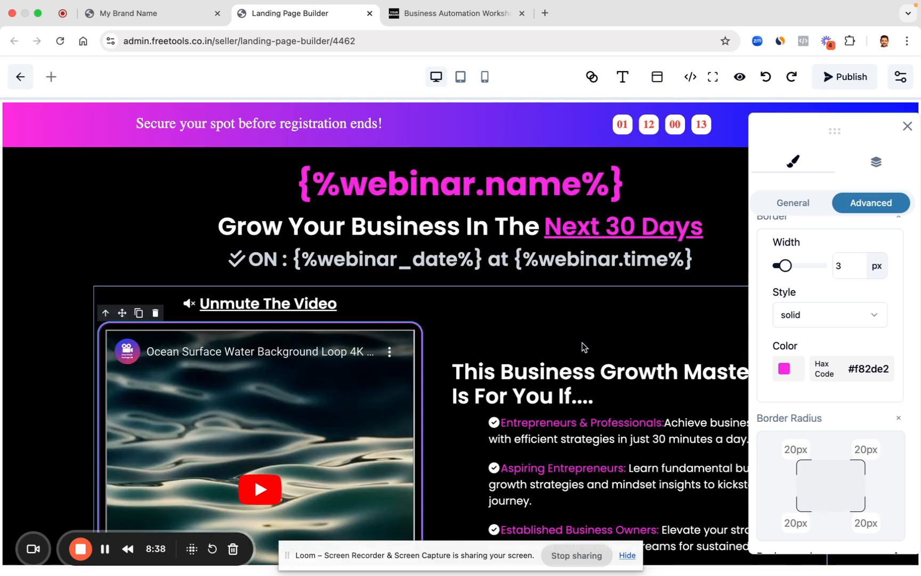
scroll(584, 347, "down", 3)
left_click(783, 369)
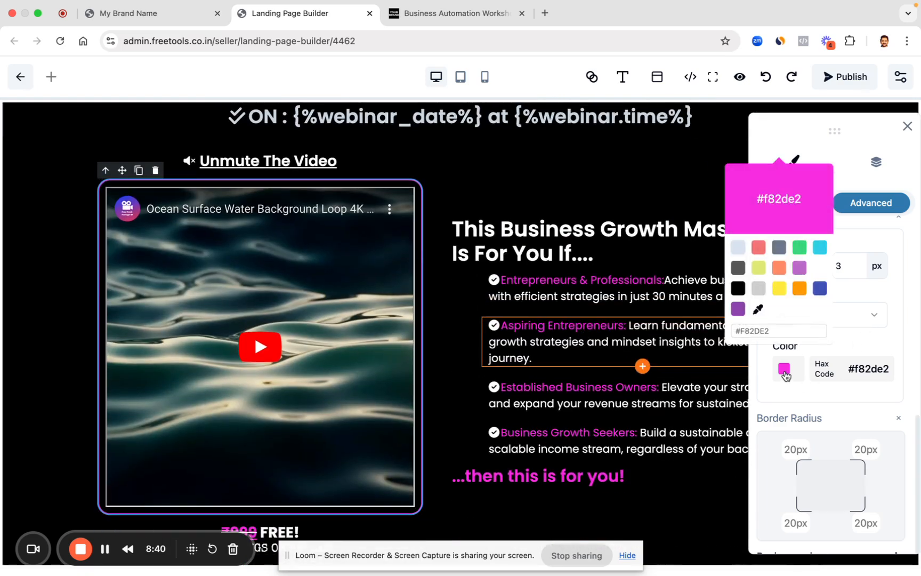
left_click(799, 289)
left_click(519, 280)
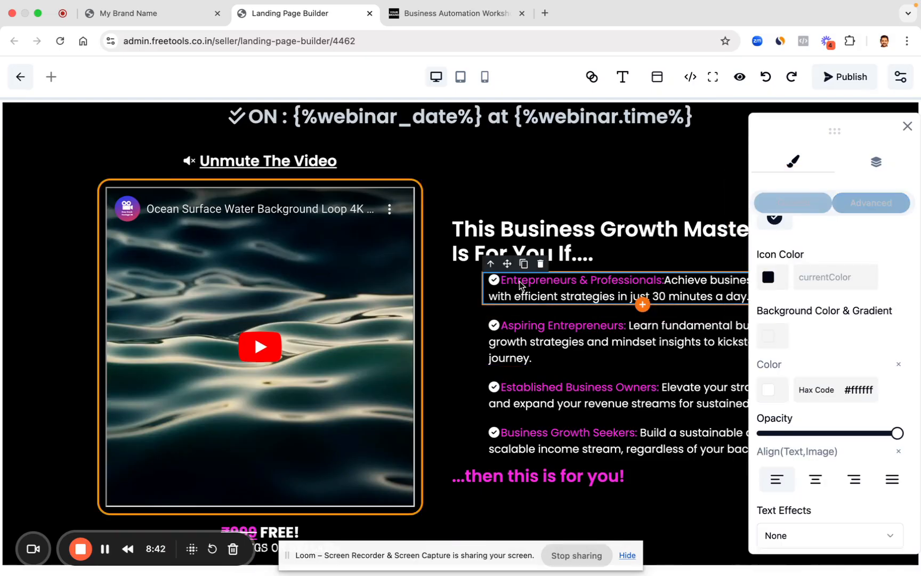
Step: Change the video column's border color to green #37d67a
left_click(421, 240)
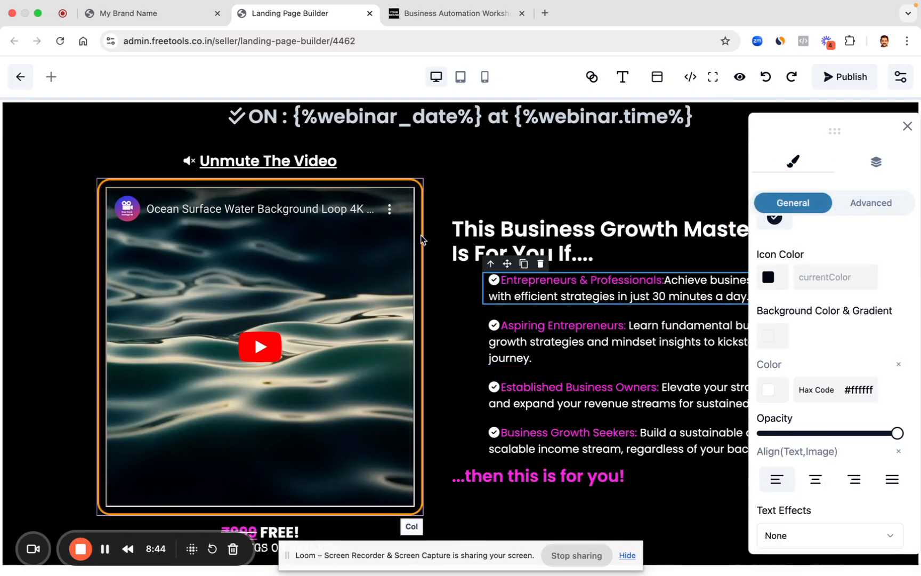
left_click(660, 281)
scroll(818, 397, "up", 10)
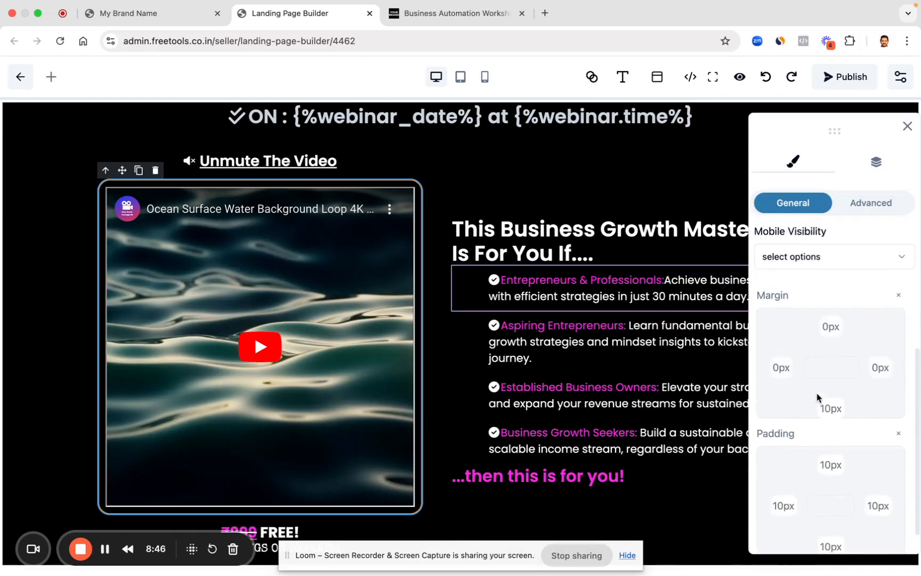
scroll(818, 397, "down", 6)
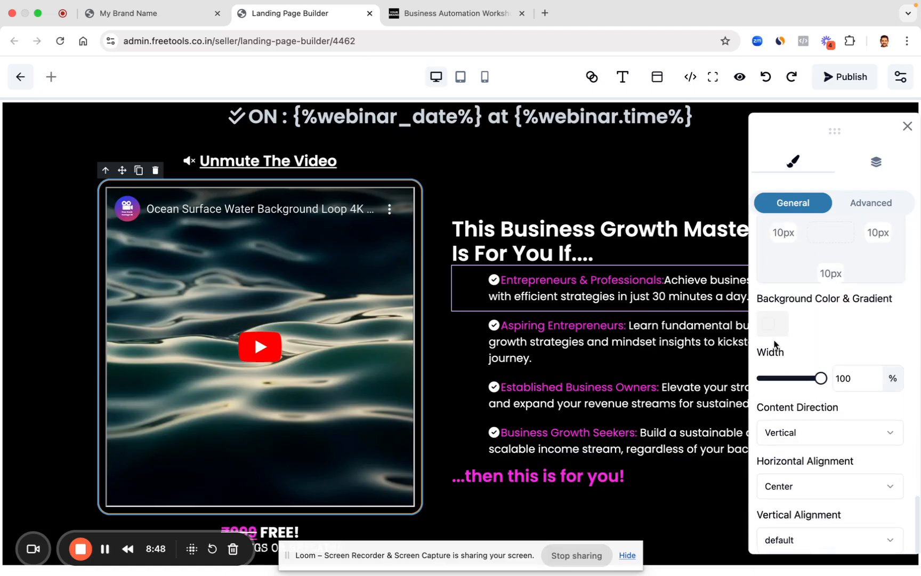
left_click(869, 203)
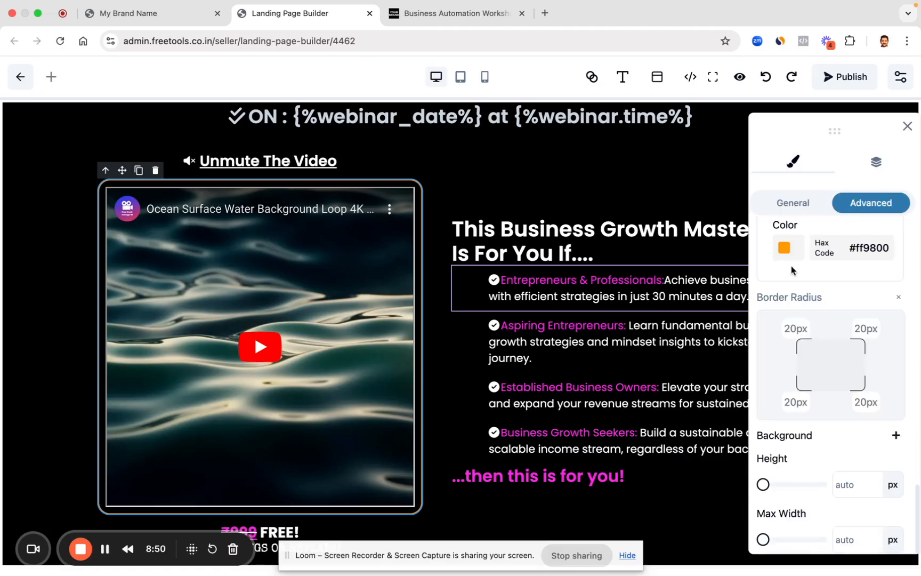
left_click(782, 249)
left_click(798, 351)
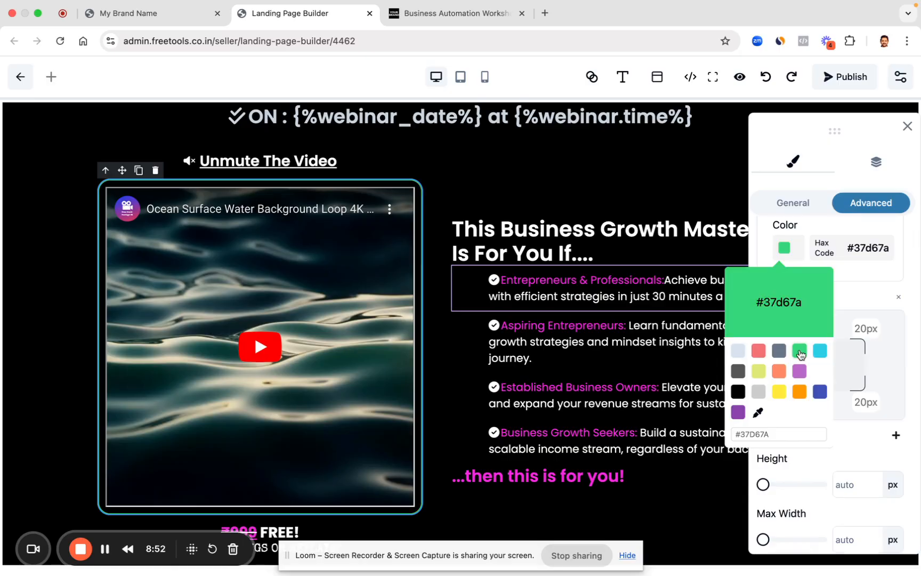
left_click(490, 291)
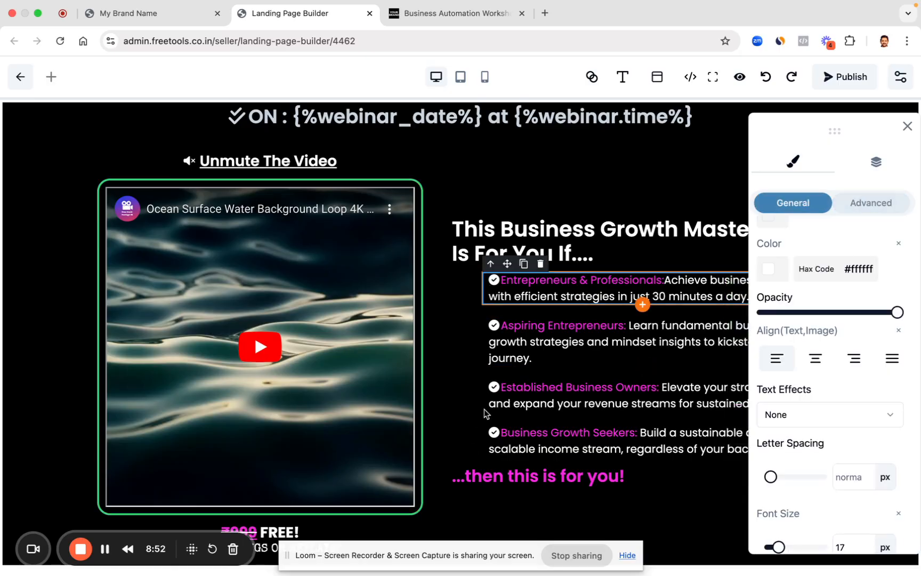
Step: Undo the green and orange border color changes on the video column and close the element settings
left_click(764, 79)
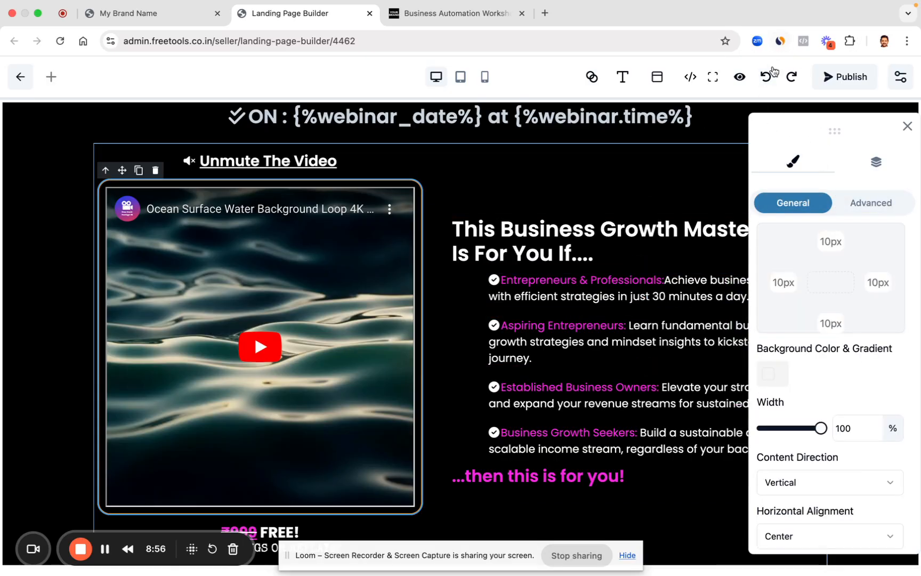
left_click(771, 72)
scroll(481, 313, "up", 3)
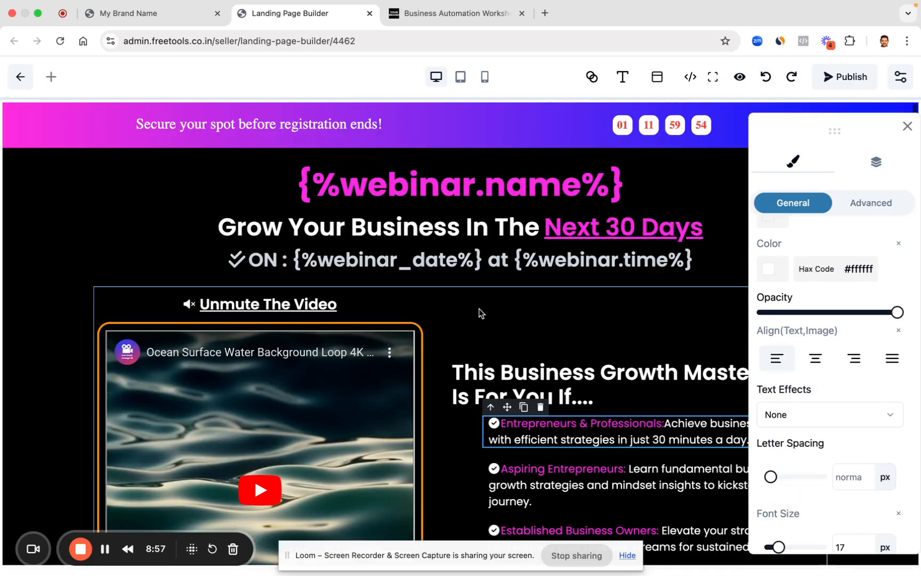
left_click(765, 77)
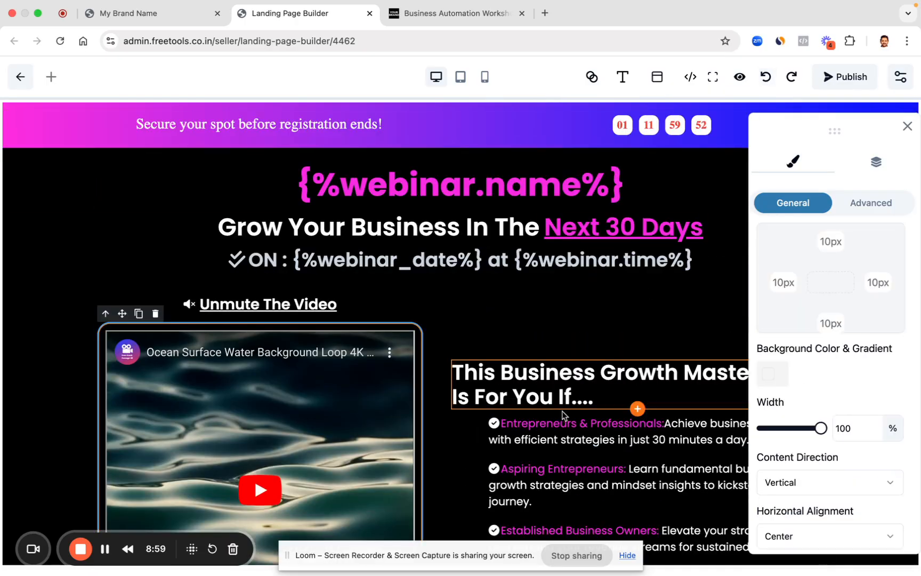
left_click(763, 79)
left_click(593, 320)
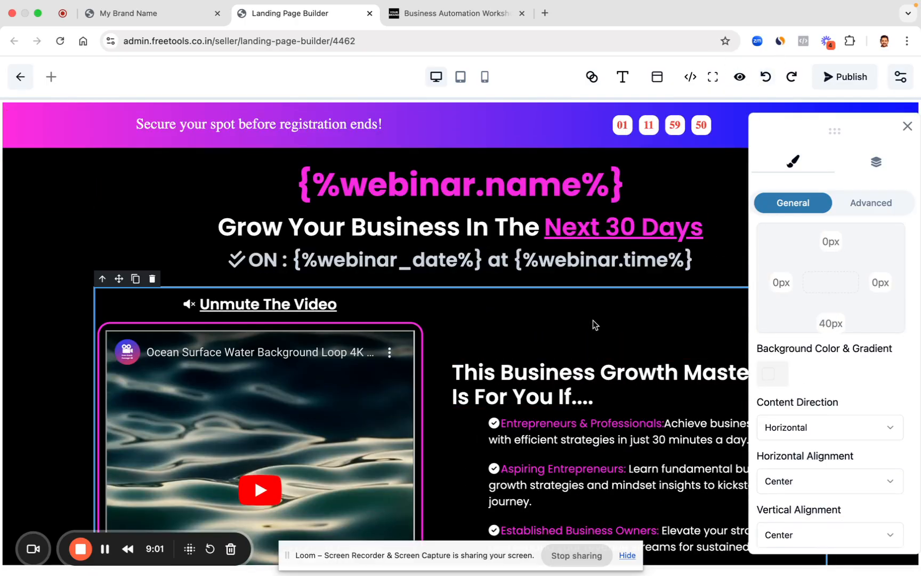
left_click(907, 126)
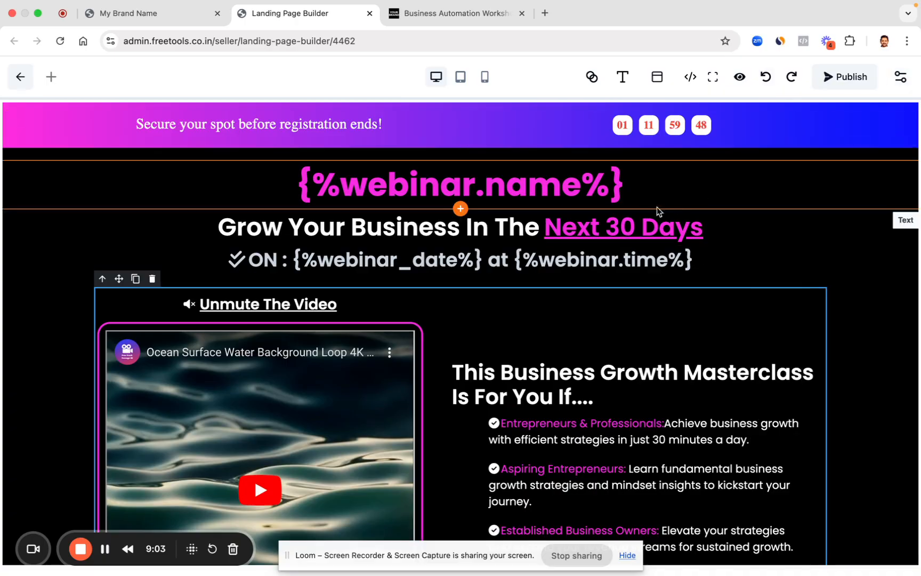
Step: Recolor the countdown banner's background gradient to start in blue #0000FF and end in magenta #FF00FF
left_click(58, 150)
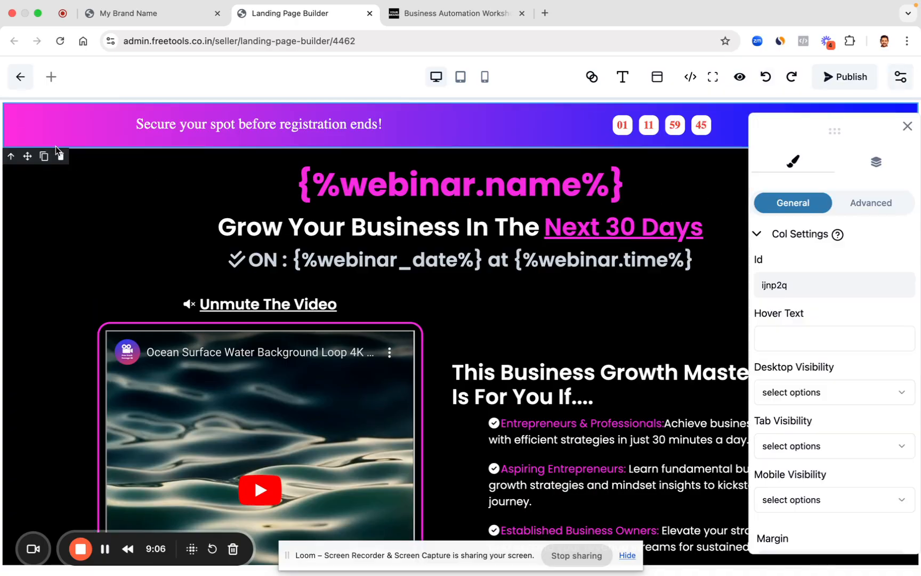
scroll(869, 366, "down", 10)
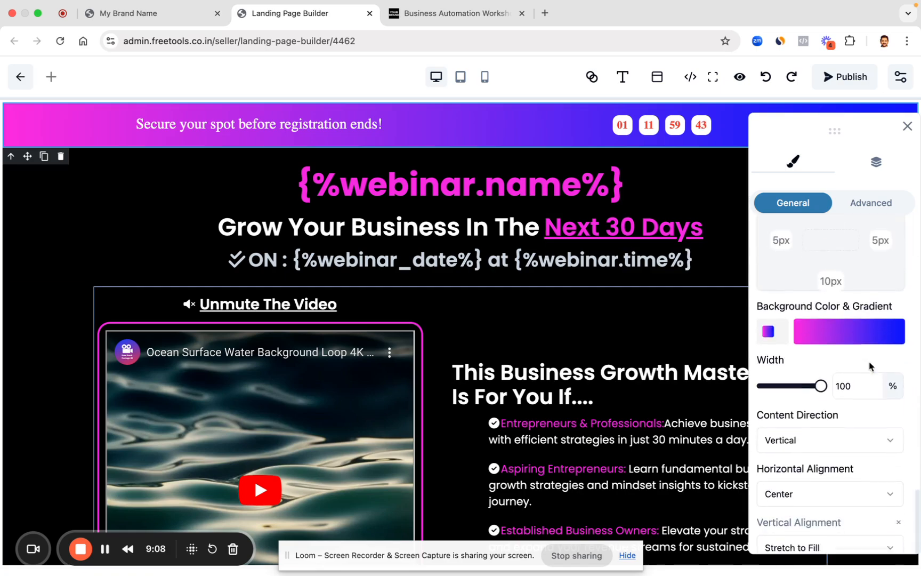
left_click(768, 328)
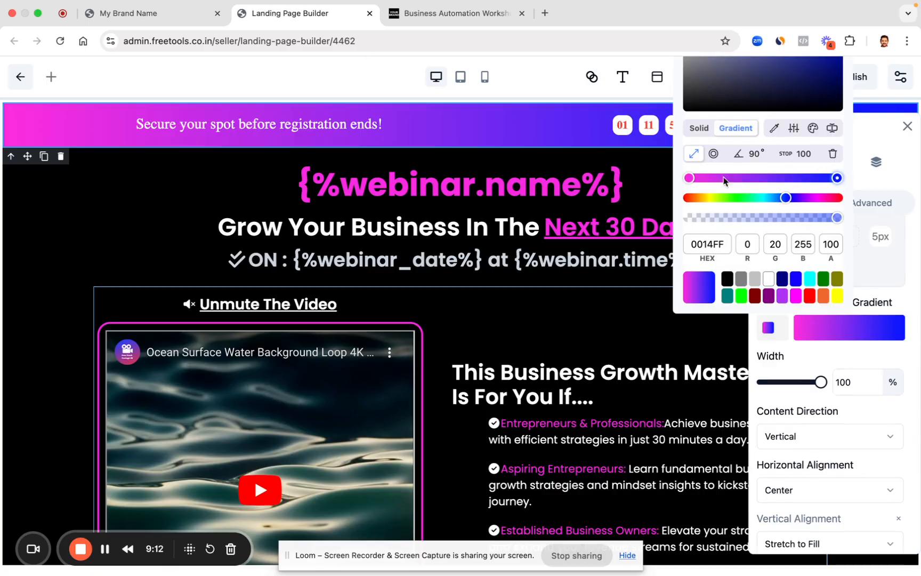
left_click(689, 178)
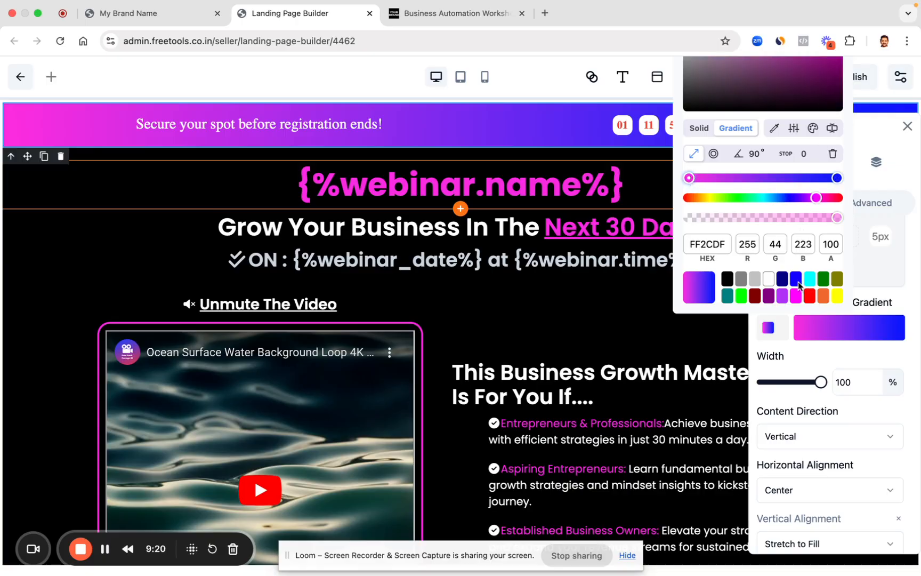
left_click(796, 279)
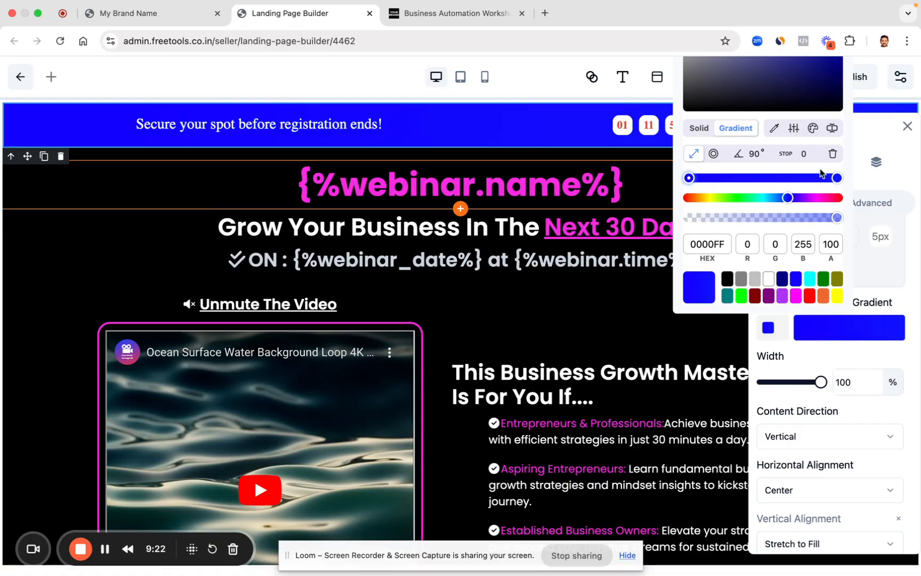
left_click(837, 179)
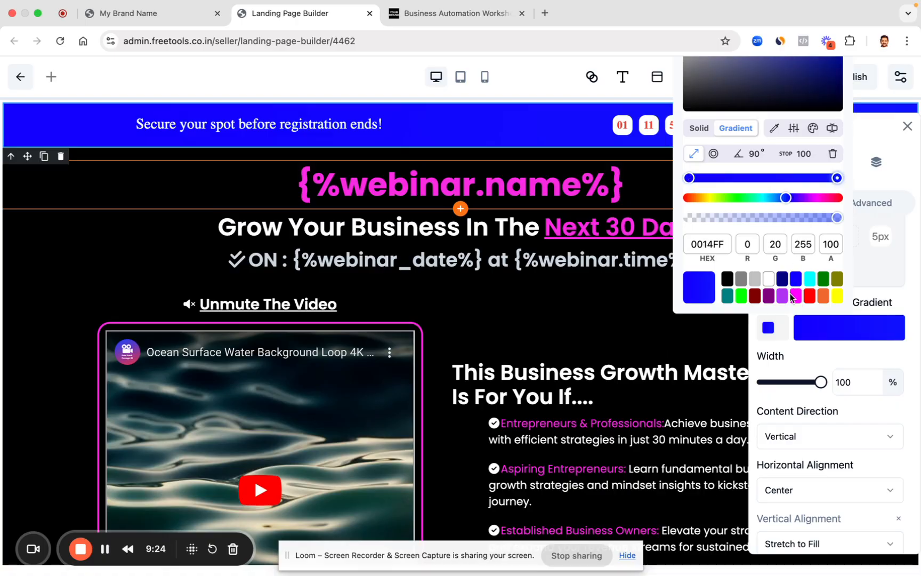
left_click(794, 296)
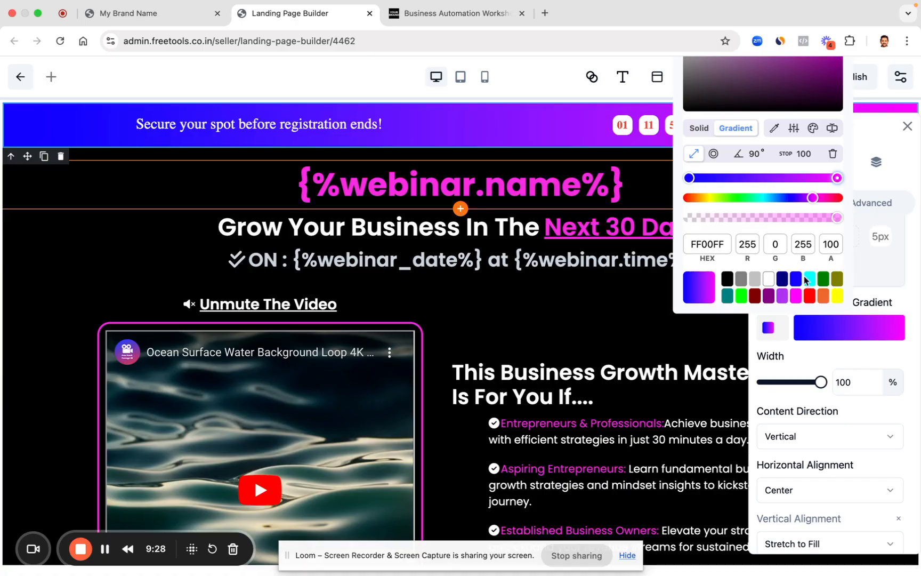
Step: Add a cyan #00FFFF stop at 27 and an olive #808000 stop at 56 to the banner's gradient
left_click(758, 178)
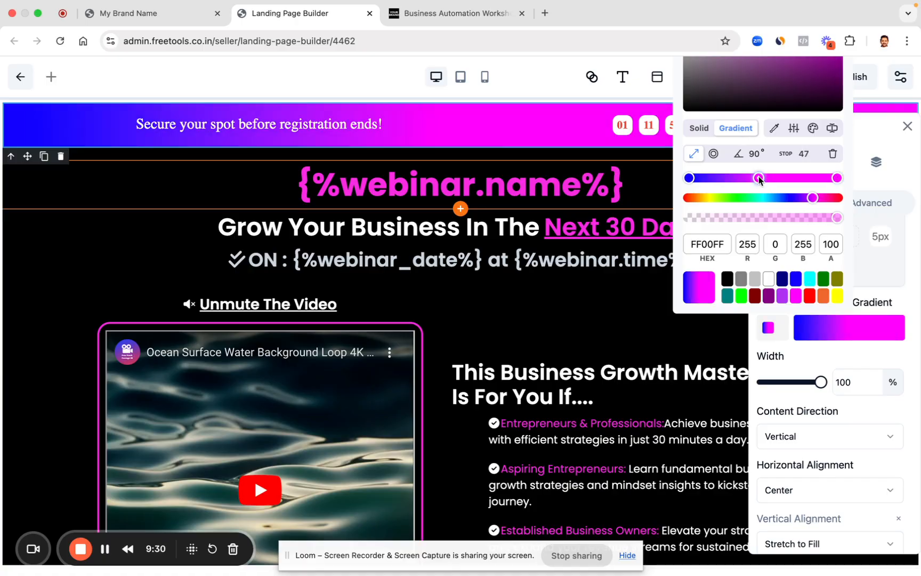
left_click(728, 178)
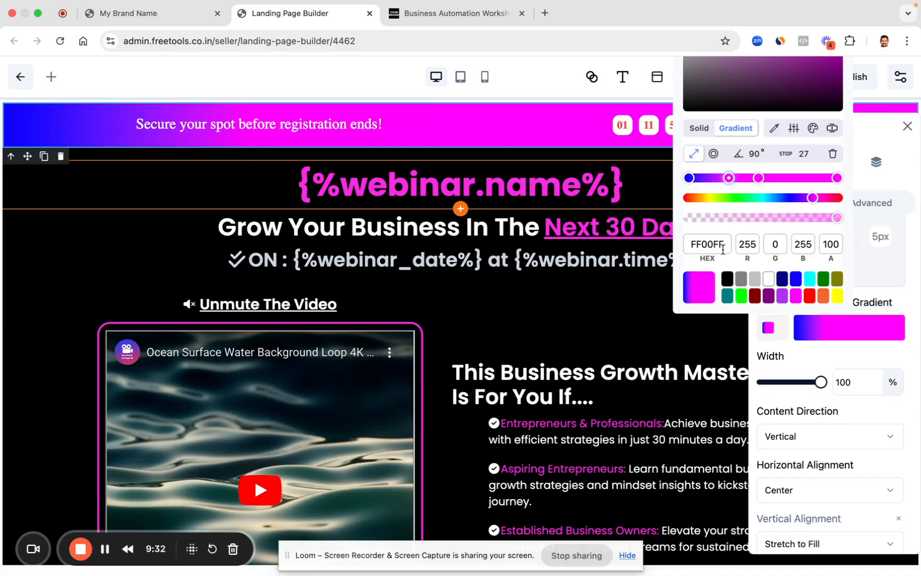
left_click(797, 281)
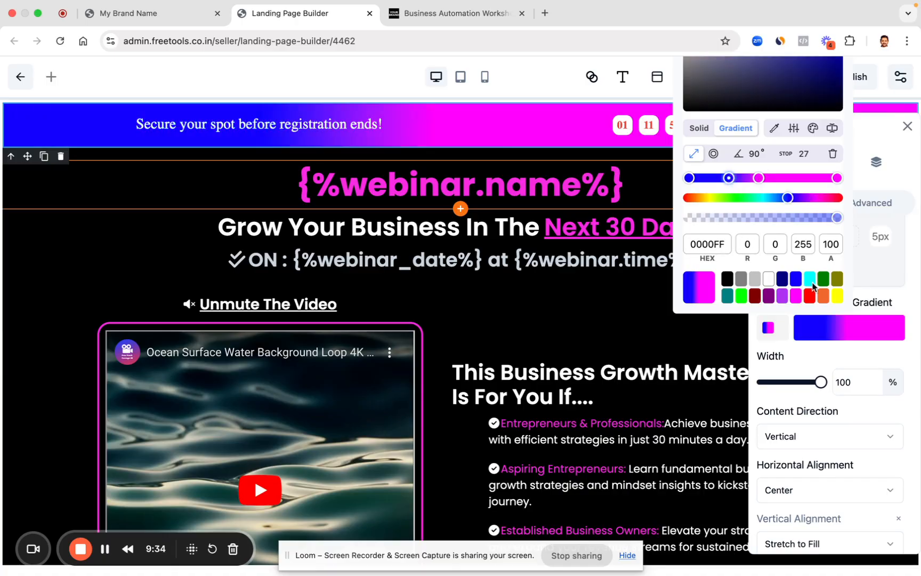
left_click(810, 279)
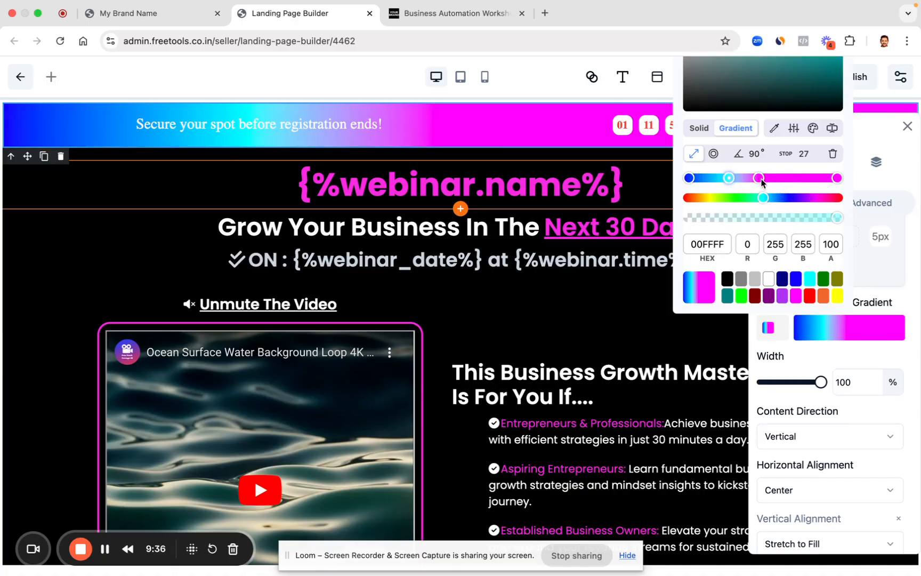
left_click(759, 178)
left_click(836, 280)
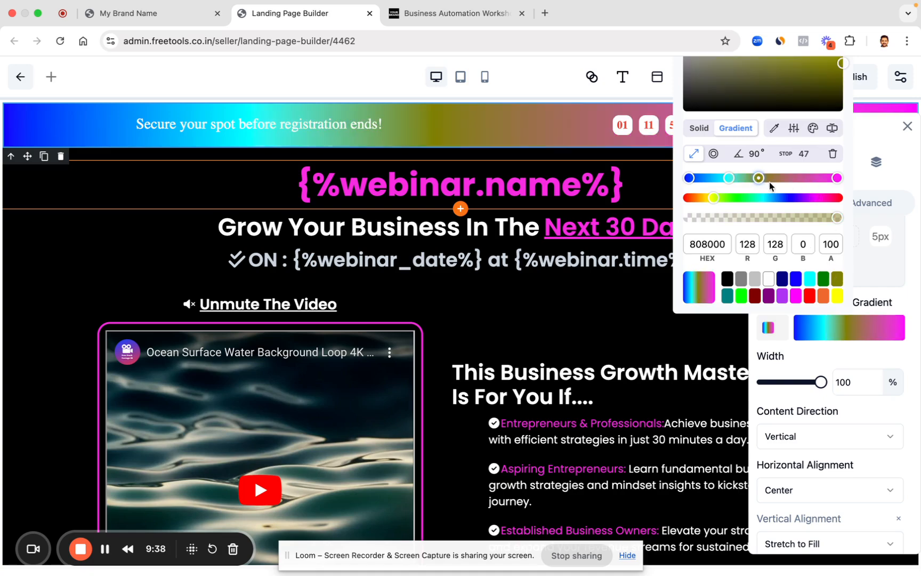
left_click_drag(768, 179, 772, 178)
Step: Delete the cyan and olive middle stops from the banner's gradient
left_click(729, 178)
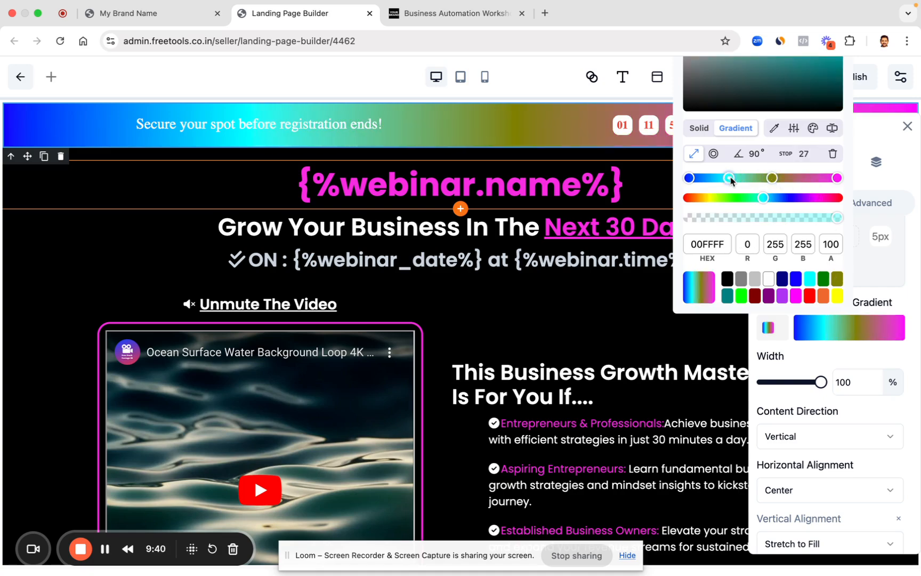
left_click(831, 154)
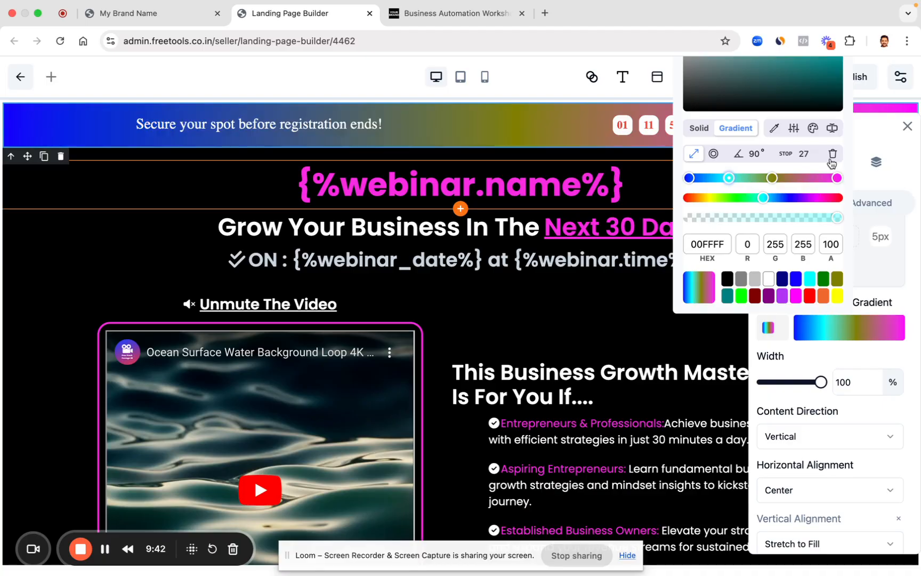
left_click(772, 178)
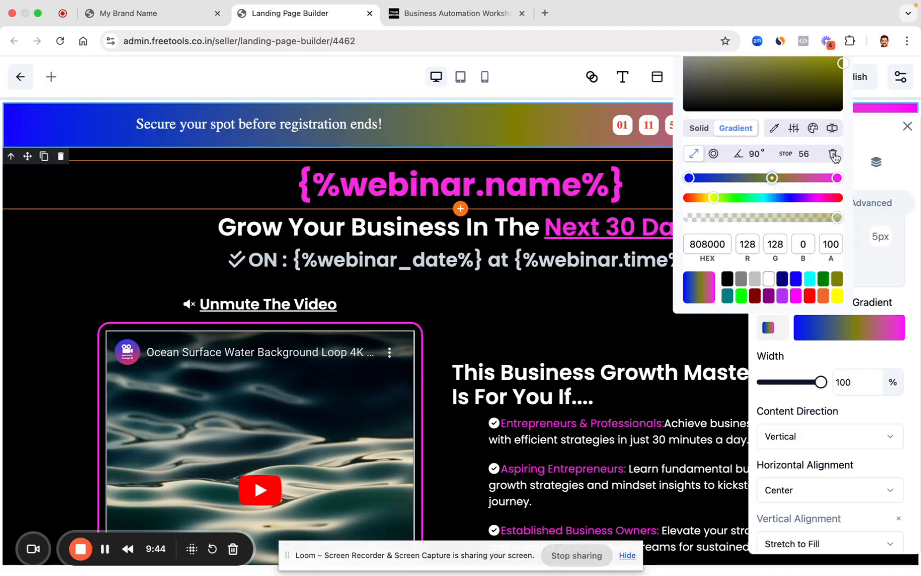
left_click(832, 154)
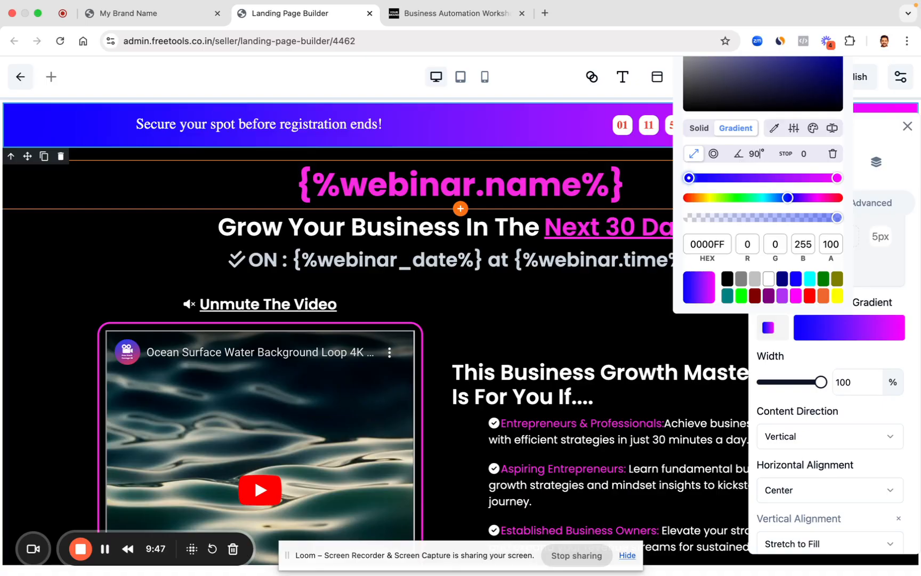
Step: Set the angle of the banner's linear gradient to 12°
key("BackSpace")
key("BackSpace")
type("12")
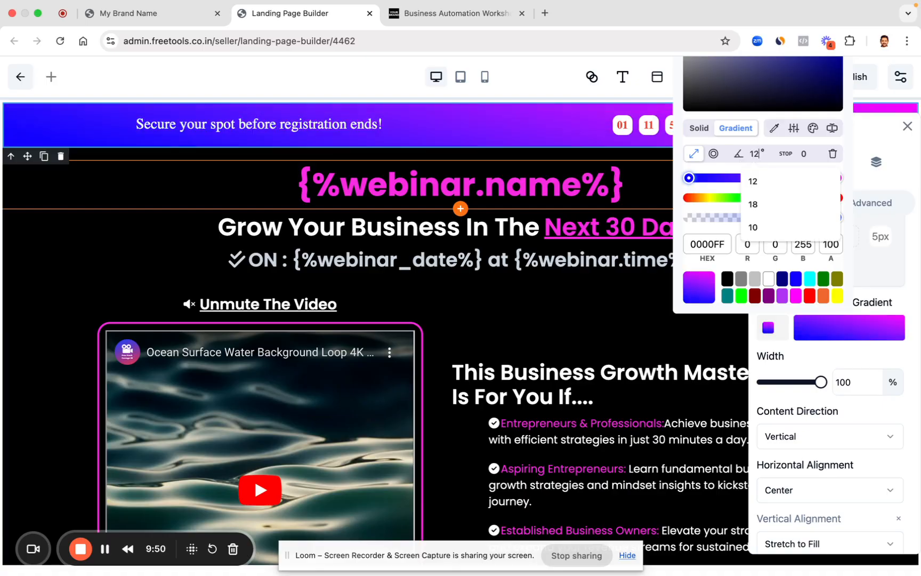
key("Escape")
key("BackSpace")
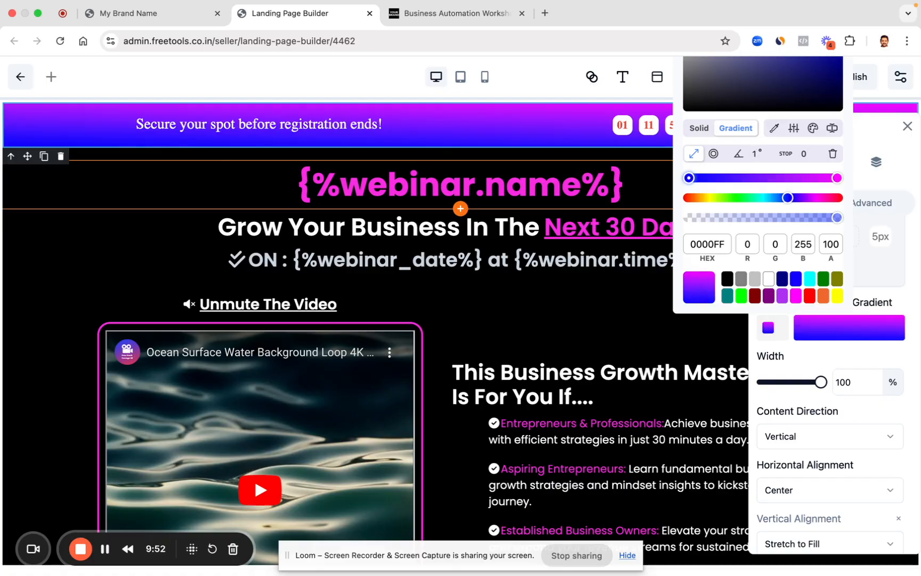
type("2")
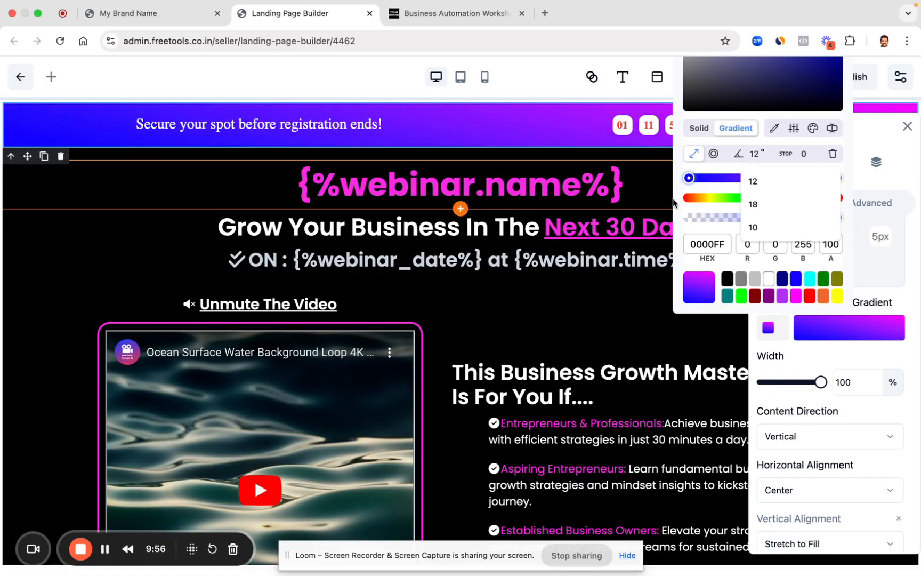
Step: Reopen the banner's background gradient to review its colors and angle, and close the element settings
left_click(646, 214)
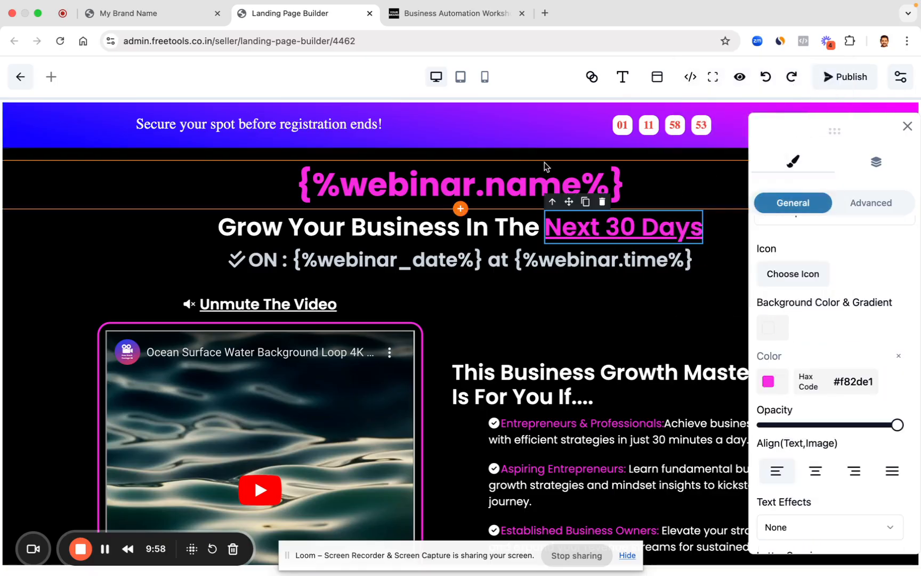
left_click(508, 149)
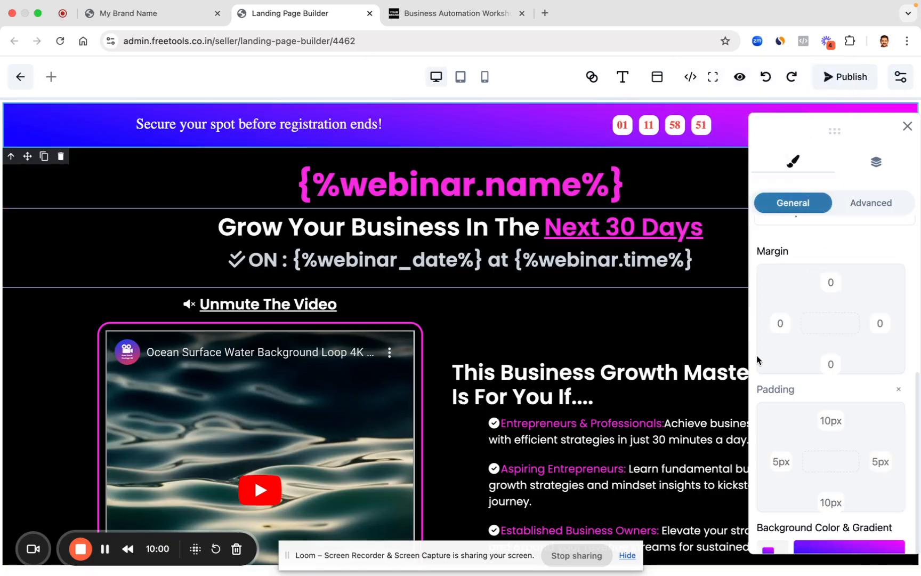
scroll(783, 469, "down", 3)
left_click(768, 455)
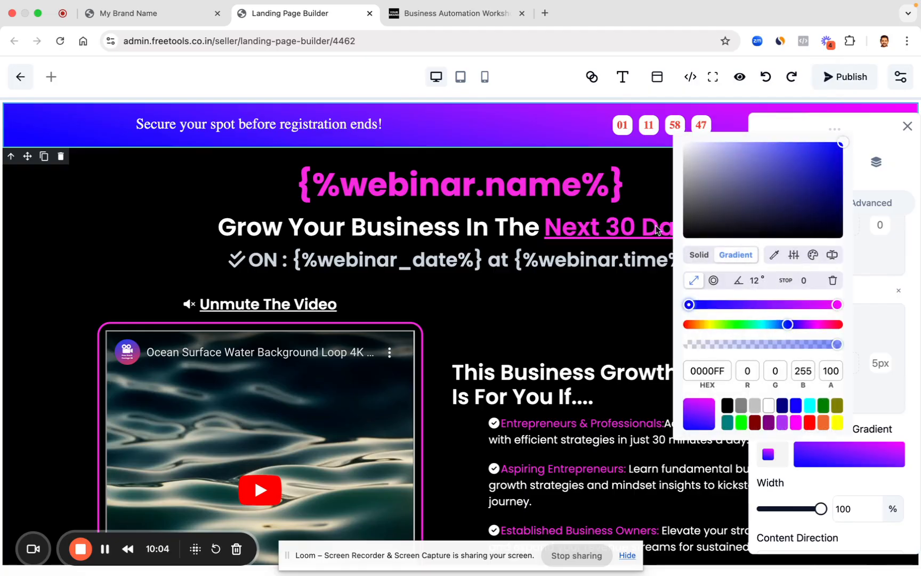
left_click(539, 189)
scroll(577, 306, "down", 3)
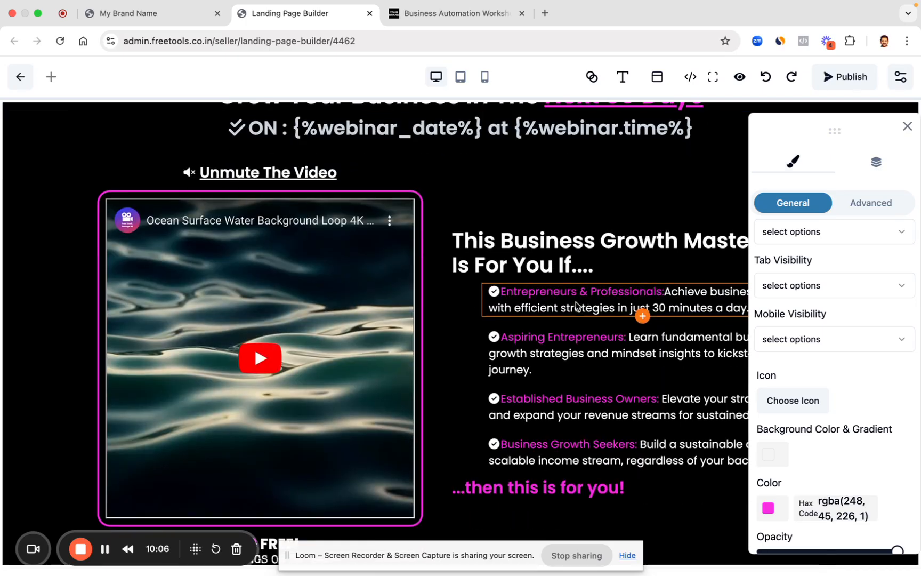
left_click(907, 125)
Step: Delete the "Business Growth Seekers" bullet and the empty column it leaves in the masterclass list
scroll(598, 357, "down", 2)
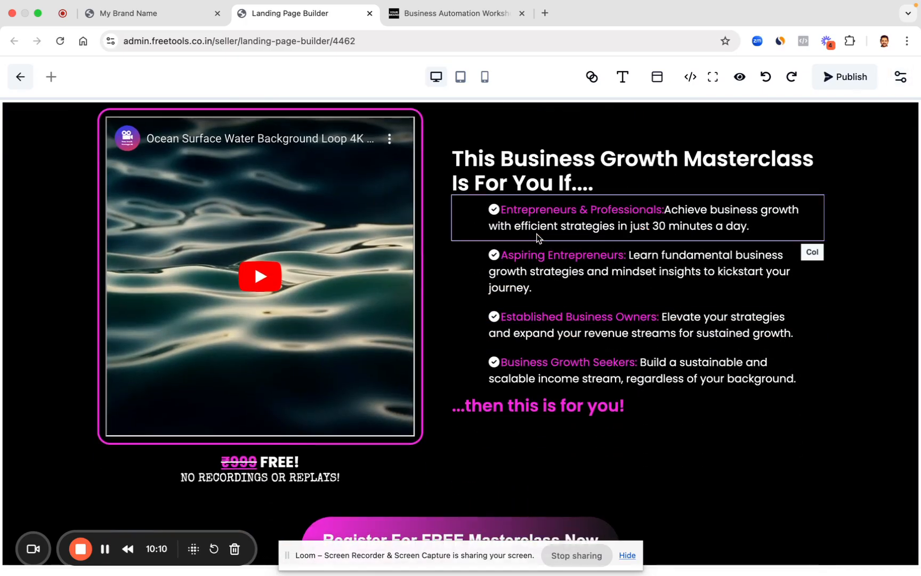
left_click(511, 358)
left_click(539, 348)
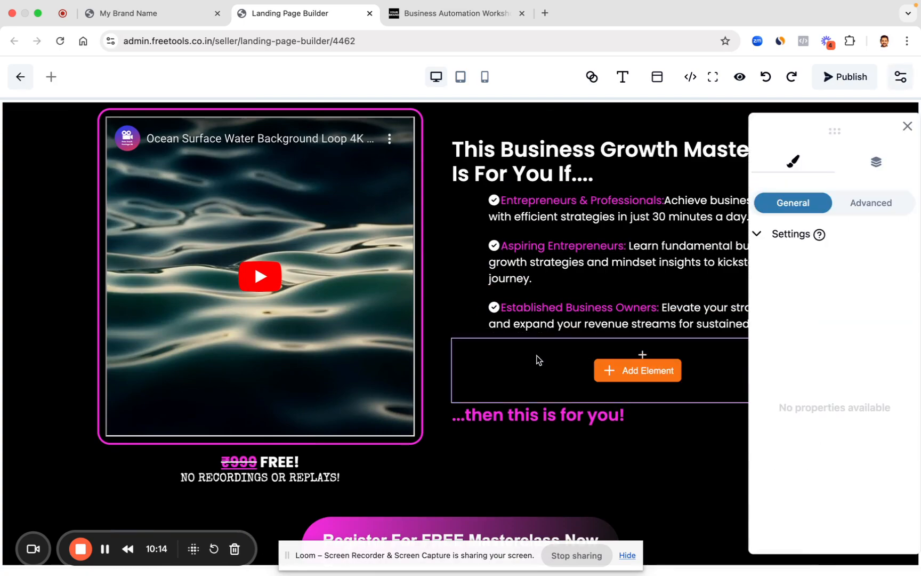
left_click(536, 355)
left_click(508, 331)
left_click(580, 431)
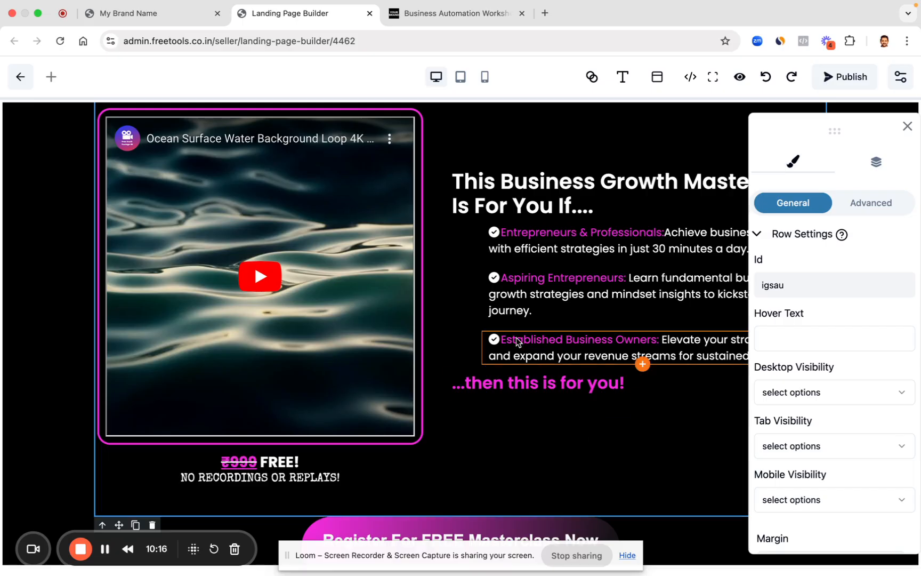
Step: Replace the check icon of the "Established Business Owners" bullet with the double right chevron icon
left_click(531, 341)
scroll(834, 407, "down", 3)
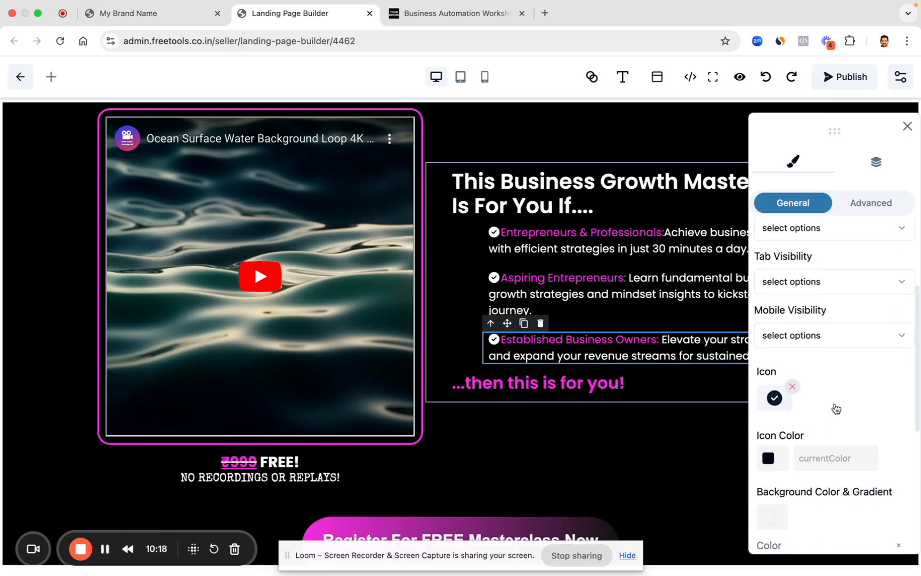
left_click(792, 386)
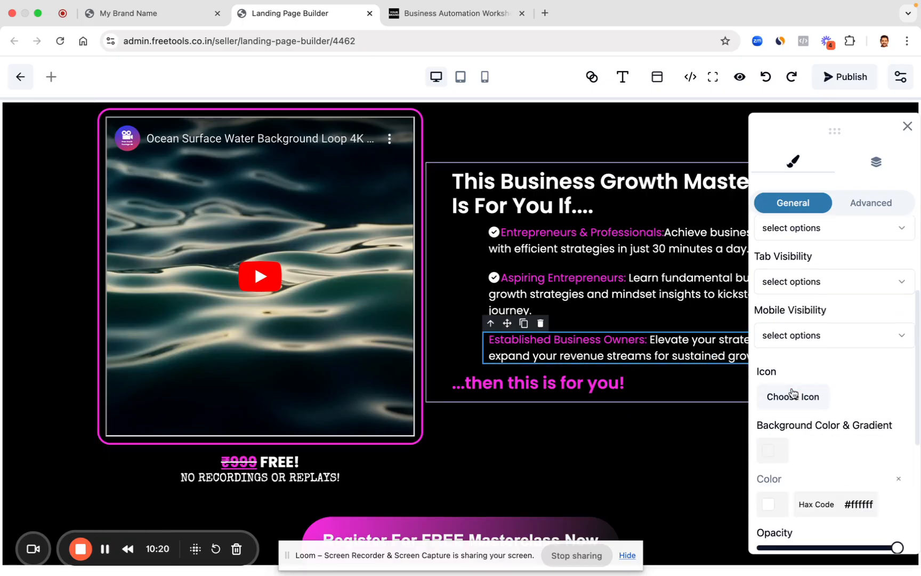
left_click(782, 403)
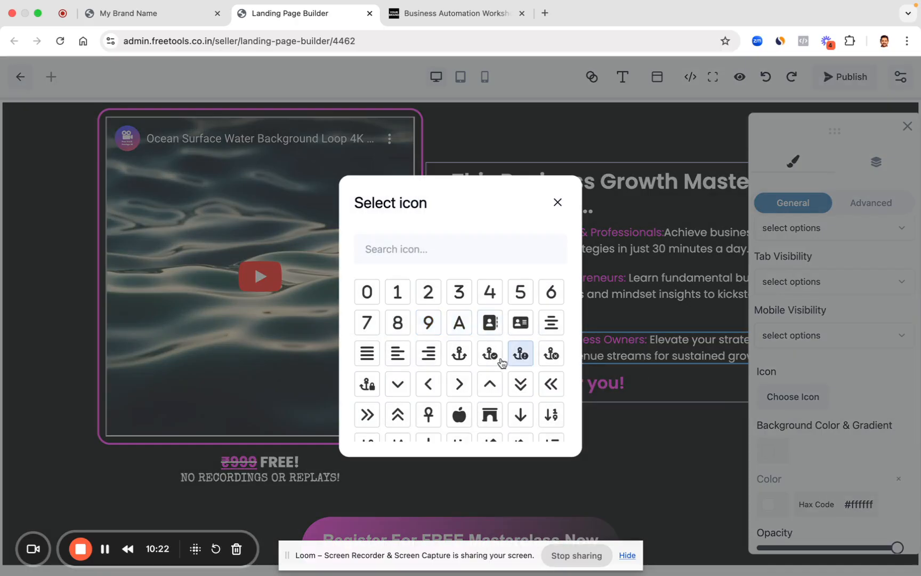
left_click(371, 416)
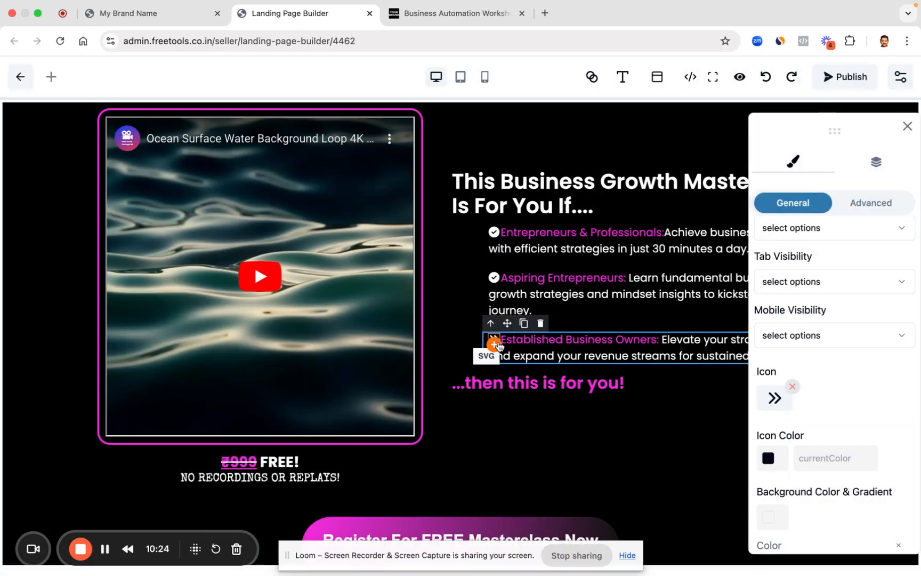
Step: Color the chevron icon of the "Established Business Owners" bullet cyan #00FFFF, and undo the bullet's icon changes
left_click(768, 458)
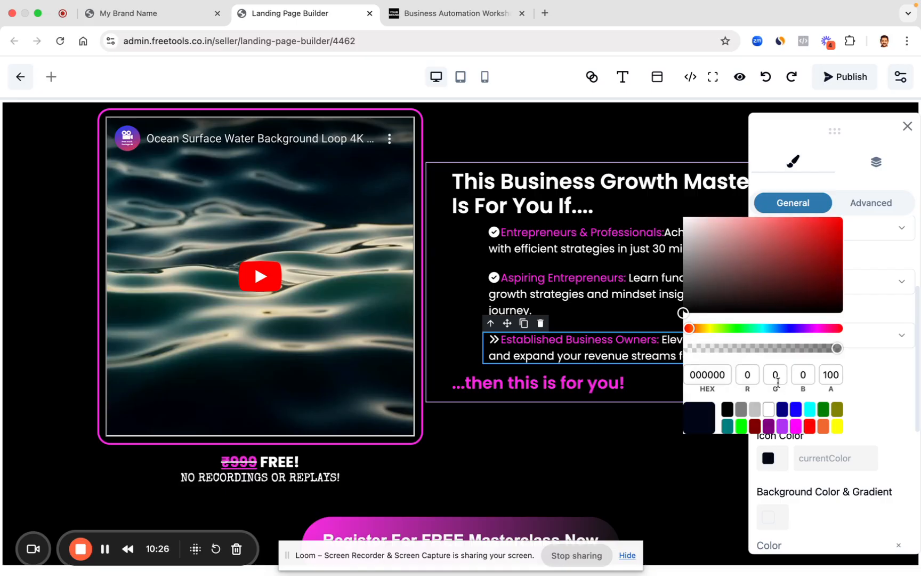
left_click(809, 408)
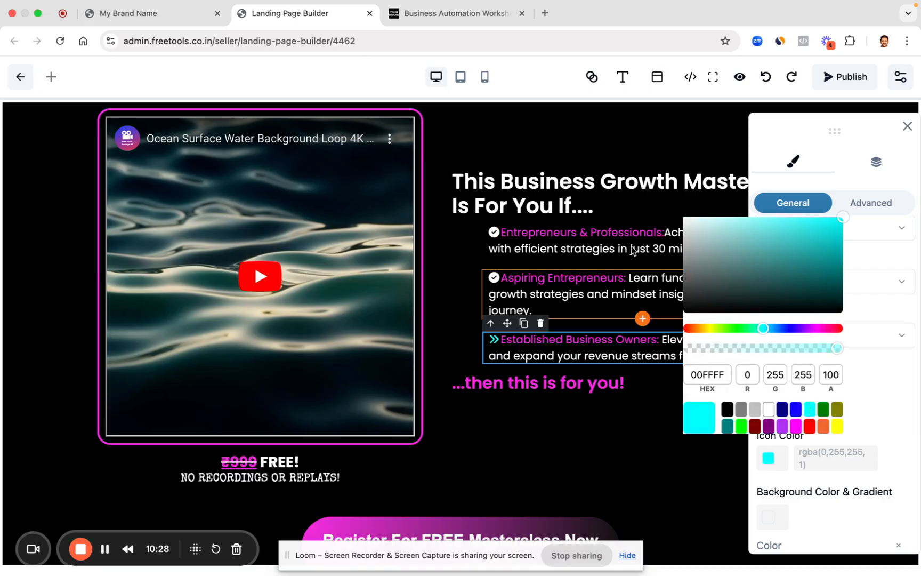
left_click(765, 76)
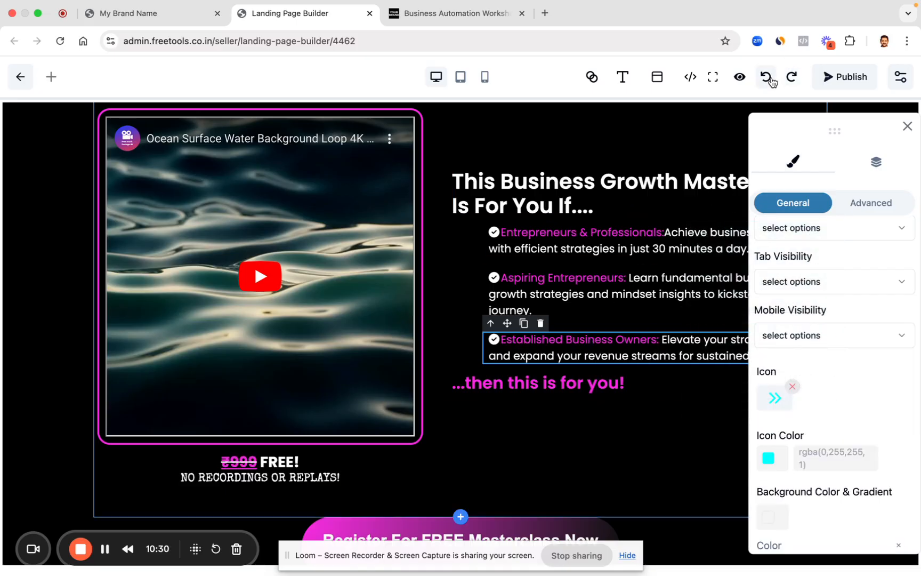
Step: Open the settings of the "Register For FREE Masterclass Now" button to inspect its action and background
left_click(480, 383)
scroll(353, 351, "down", 5)
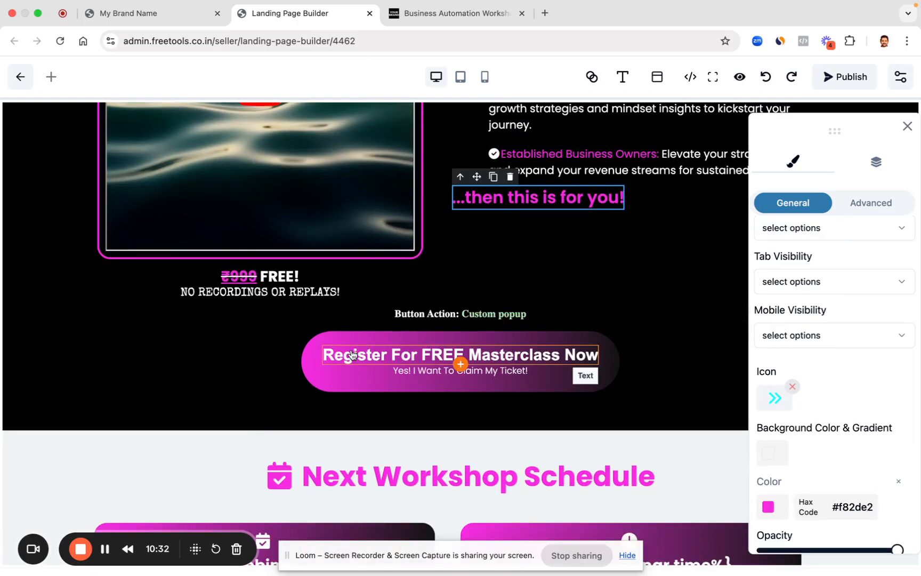
left_click(459, 331)
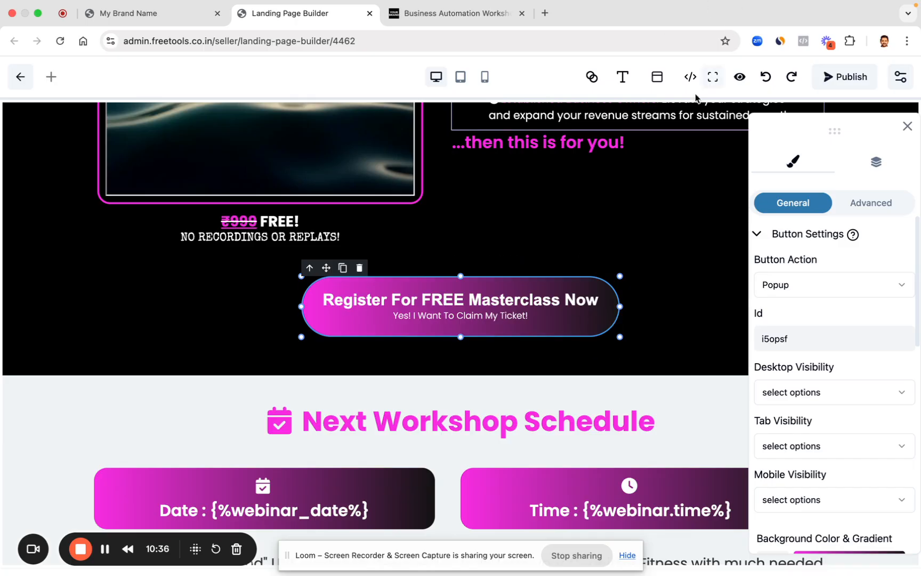
Step: Try solid red #C90606 as the page background, and replace it with a gradient without the middle color stop
left_click(475, 230)
scroll(474, 226, "up", 9)
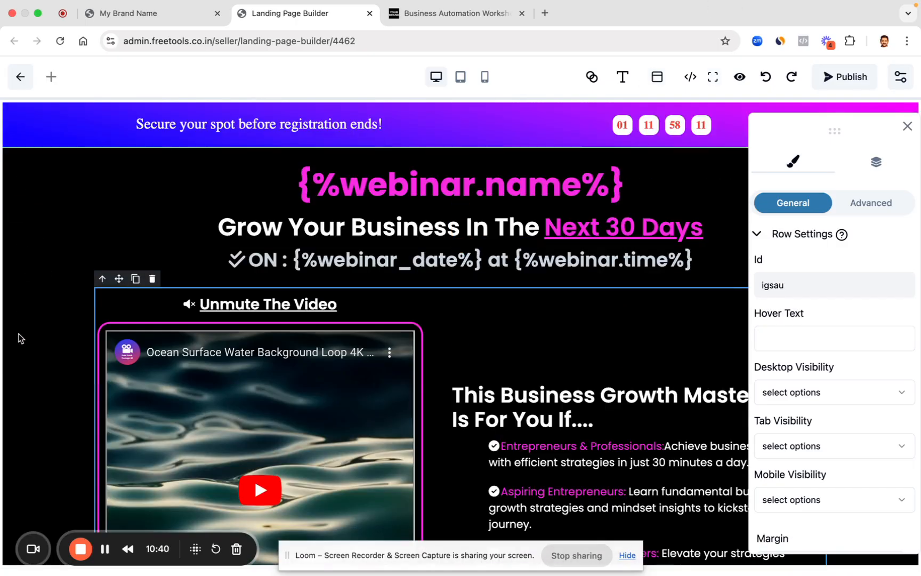
left_click(591, 76)
left_click(661, 117)
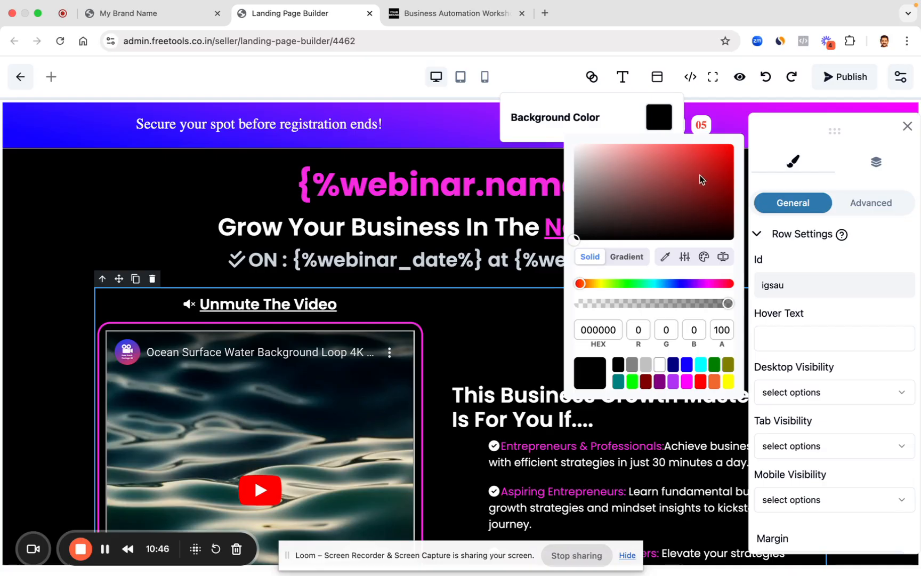
left_click_drag(699, 179, 729, 164)
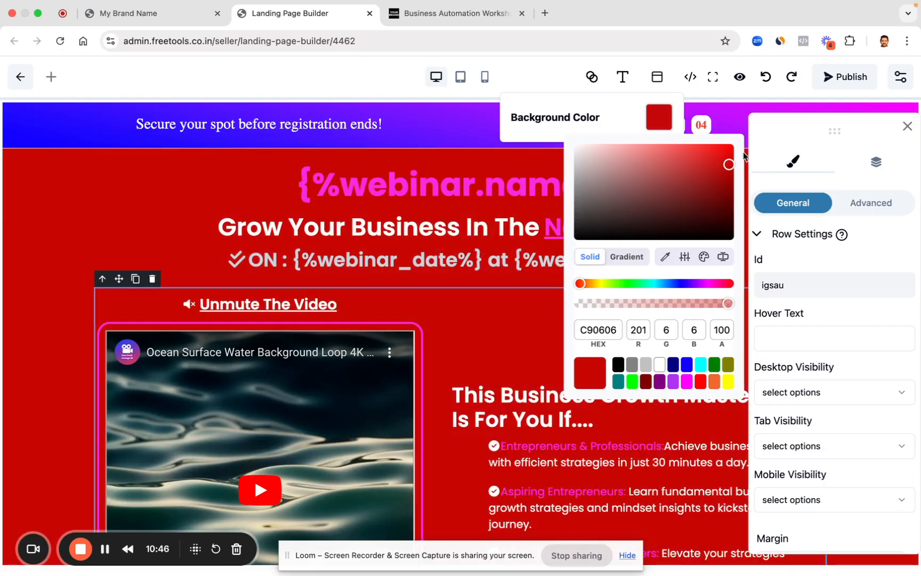
left_click(621, 256)
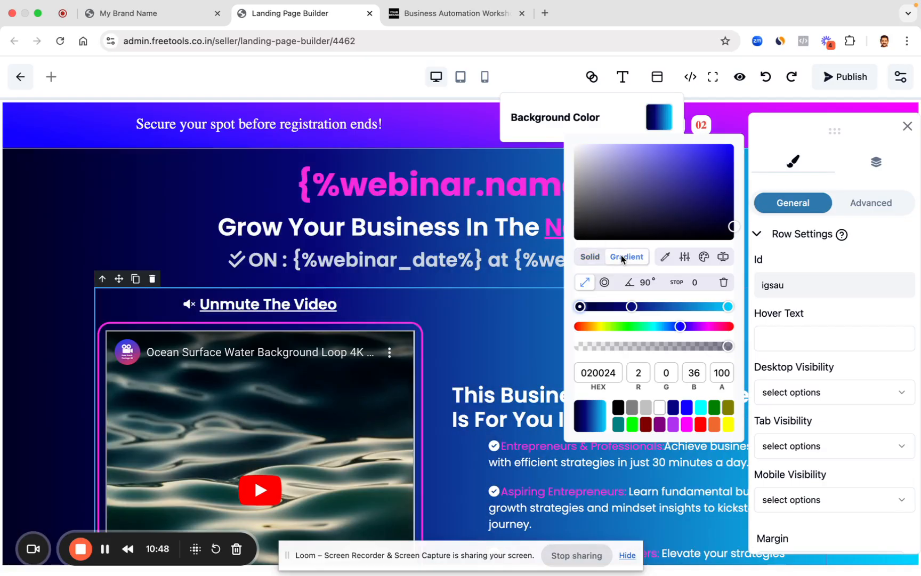
left_click(631, 307)
left_click(723, 281)
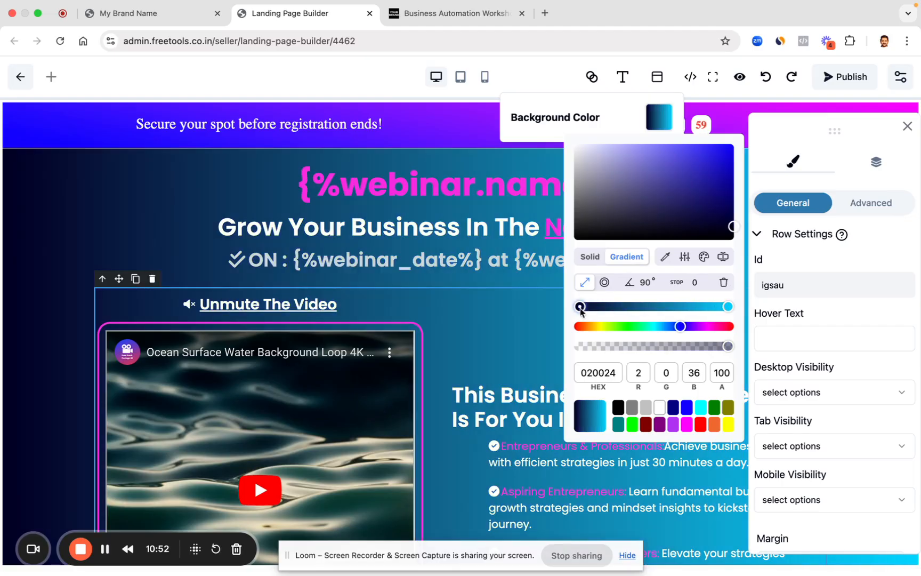
Step: Set the page background gradient to magenta #FF00FF and black #000000 stops at a 1° angle
left_click(706, 326)
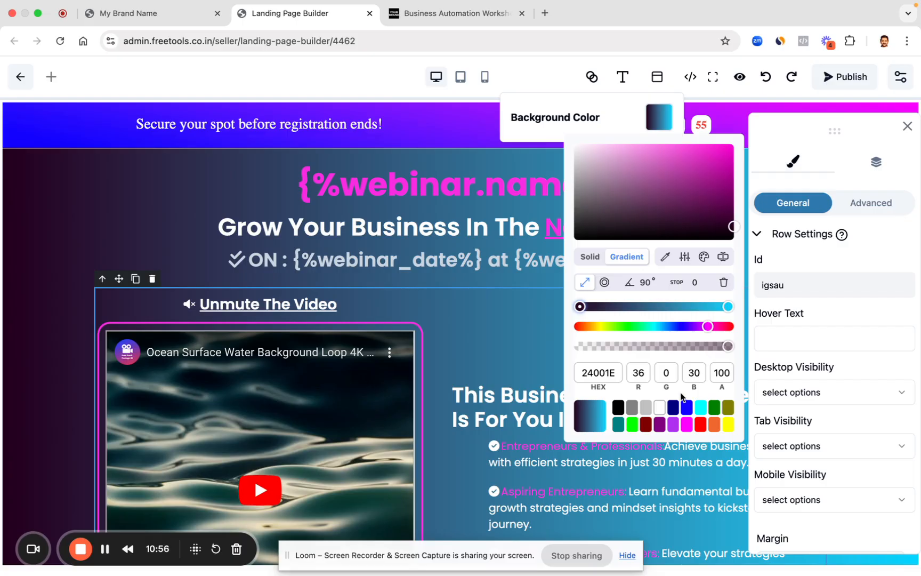
left_click(729, 307)
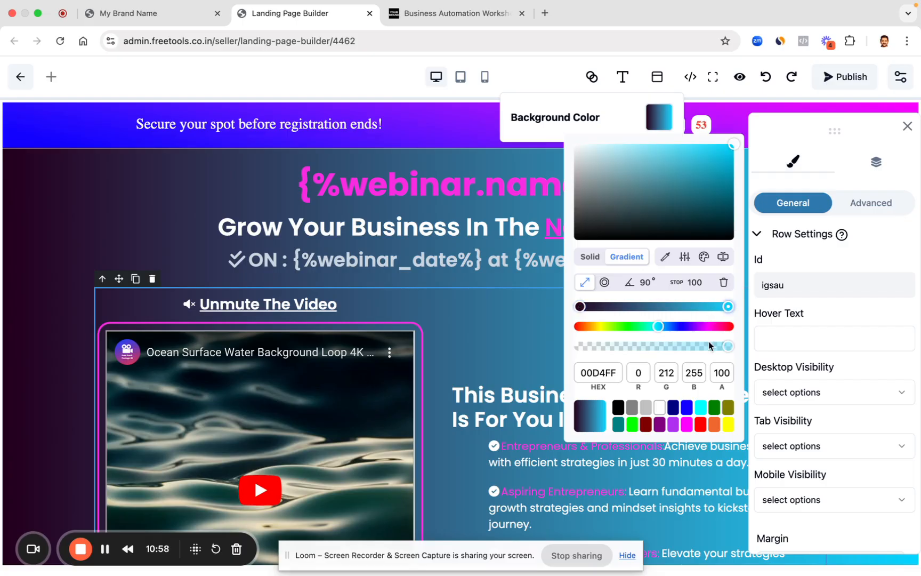
left_click(618, 408)
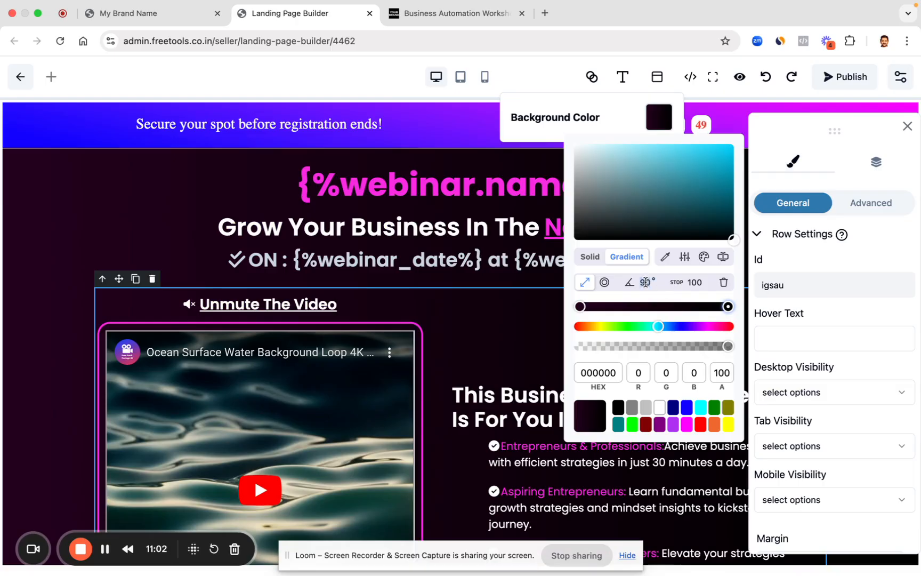
type("1")
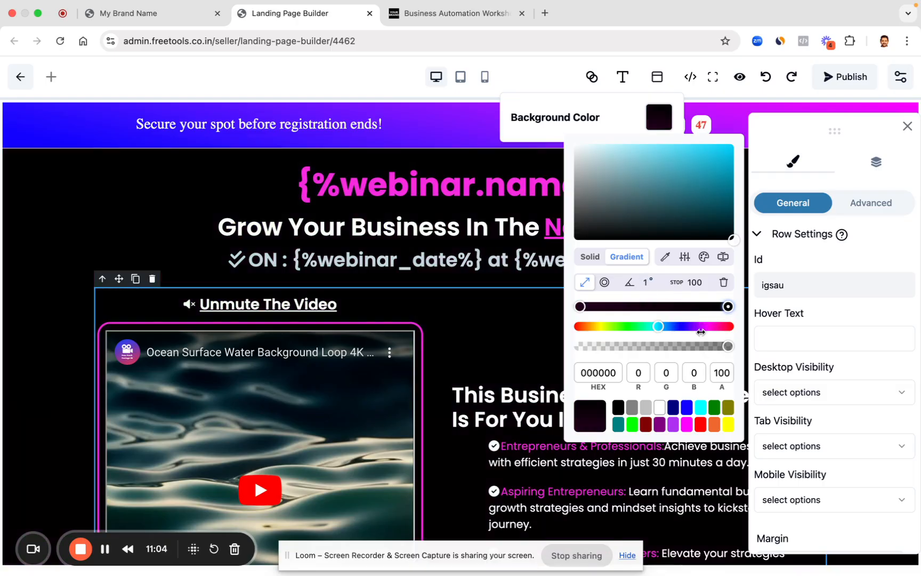
left_click(581, 307)
left_click(686, 424)
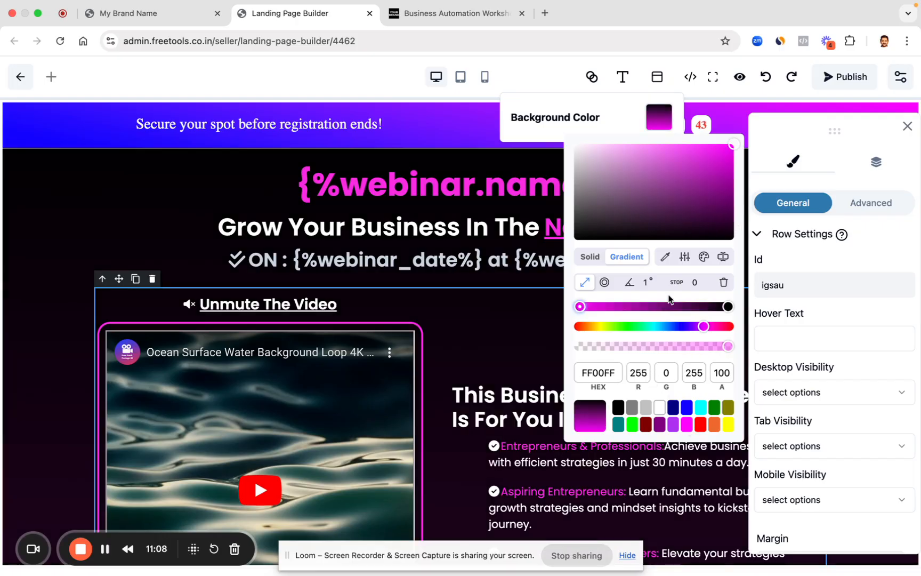
left_click(448, 281)
scroll(505, 379, "down", 8)
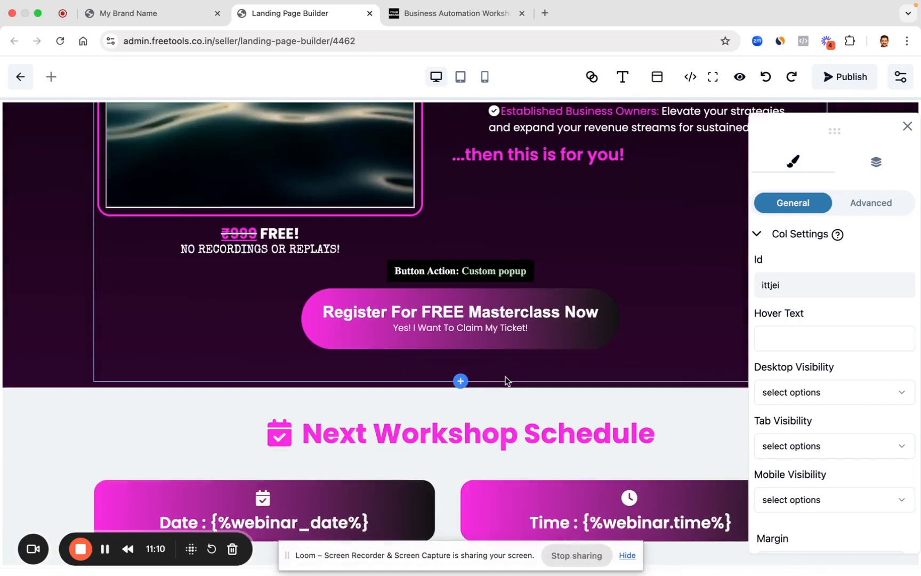
scroll(505, 376, "up", 10)
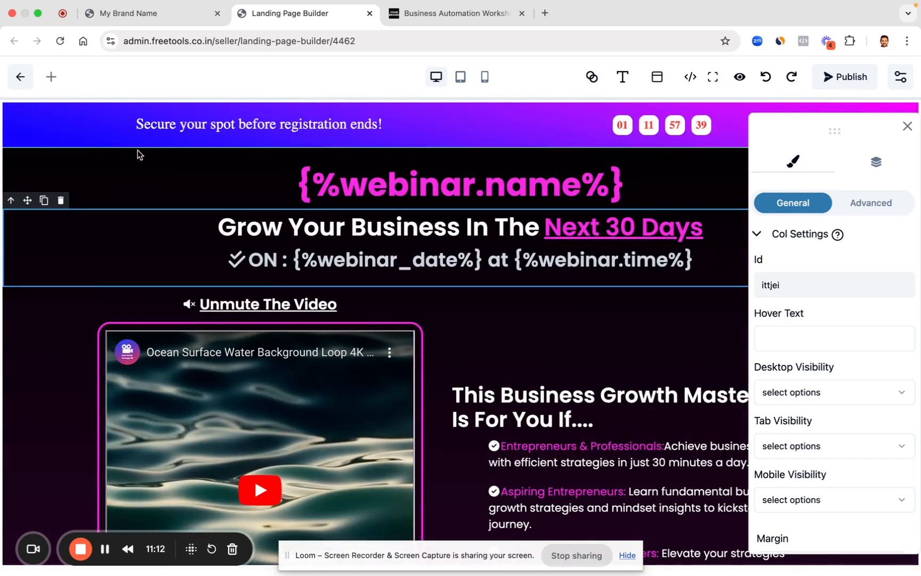
Step: Try a 180° angle for the page background gradient, and set it to 0° instead
left_click(137, 150)
left_click(591, 77)
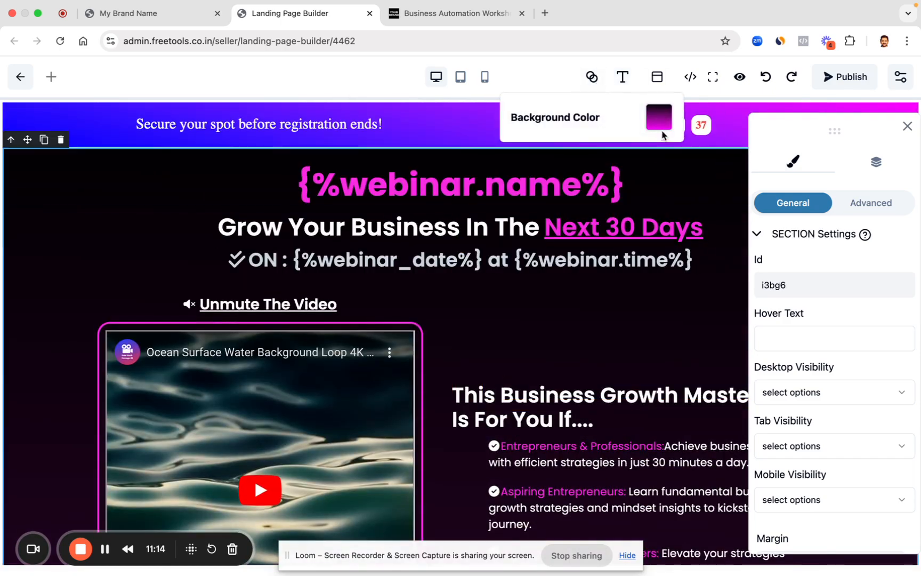
left_click(659, 118)
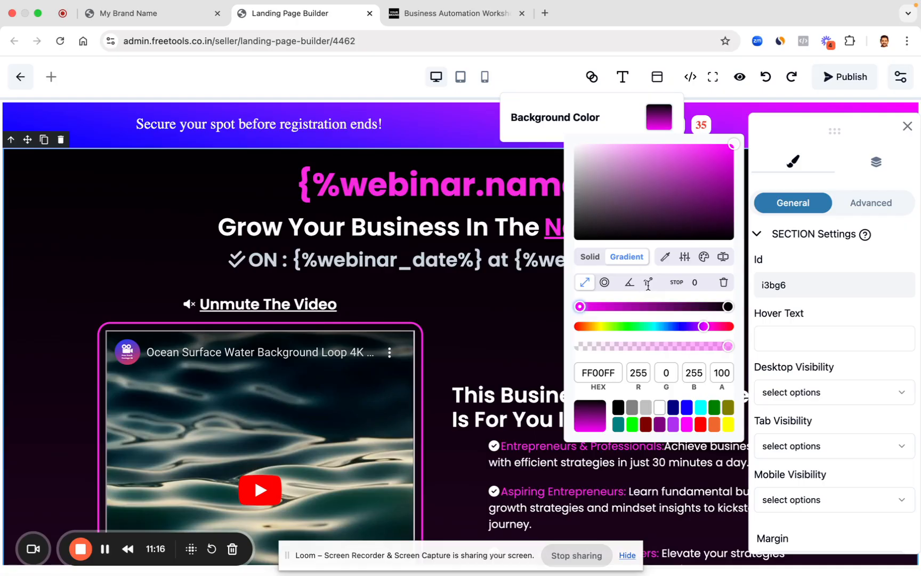
left_click(648, 284)
type("180")
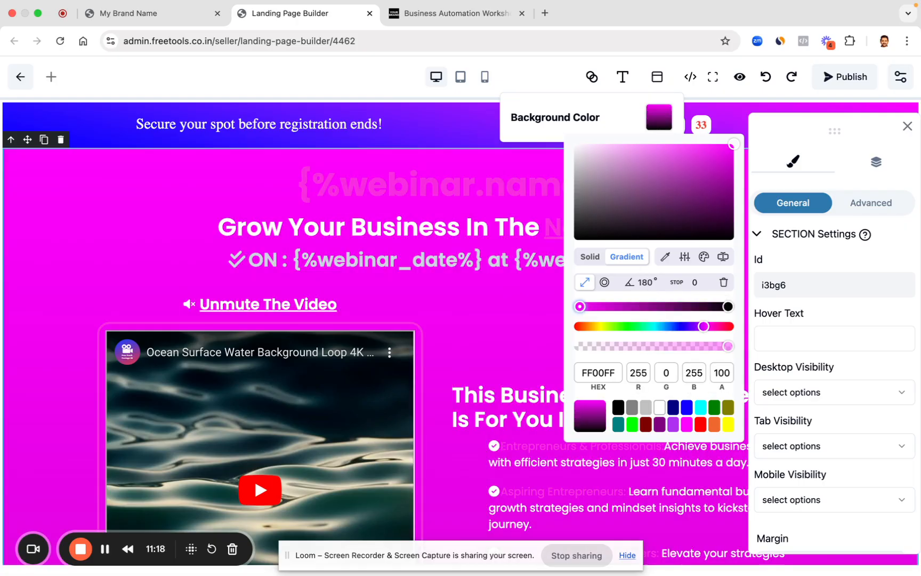
key("BackSpace")
key("BackSpace")
key("BackSpace")
type("0")
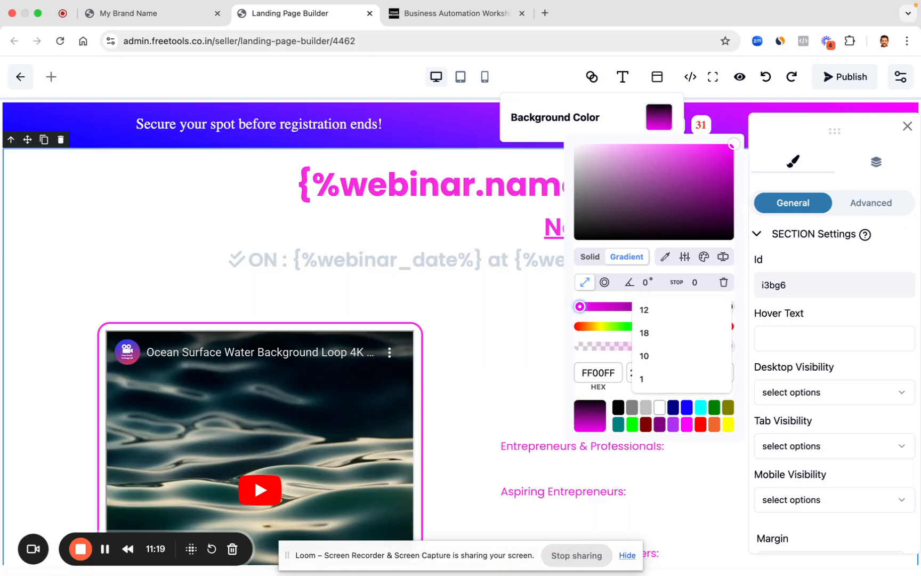
Step: Try a 90° angle for the page background gradient, and undo that angle change
scroll(514, 411, "down", 5)
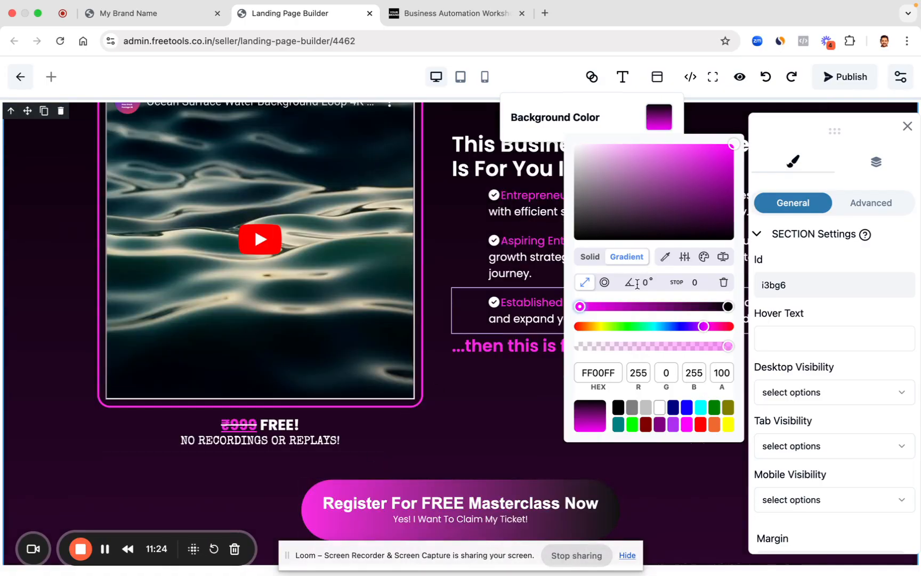
type("9")
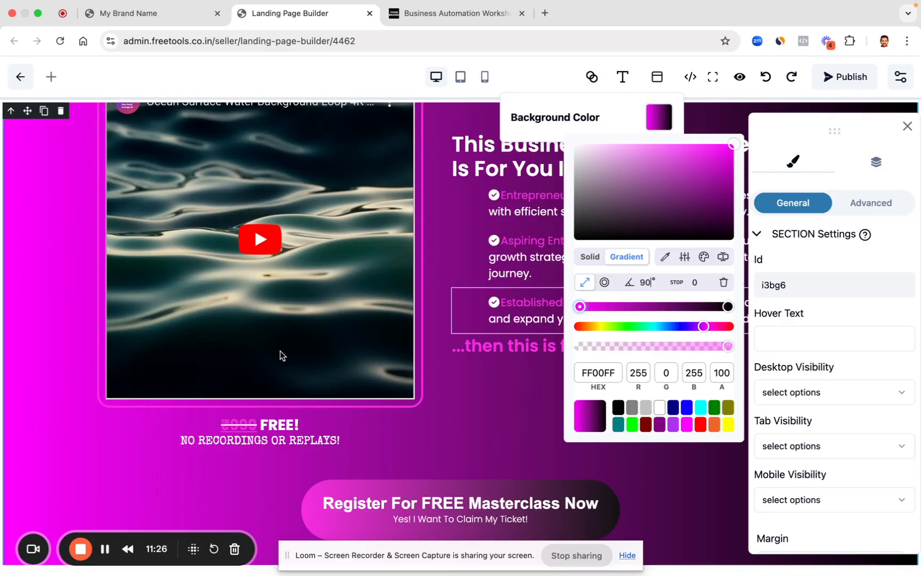
scroll(282, 355, "up", 4)
scroll(426, 310, "down", 1)
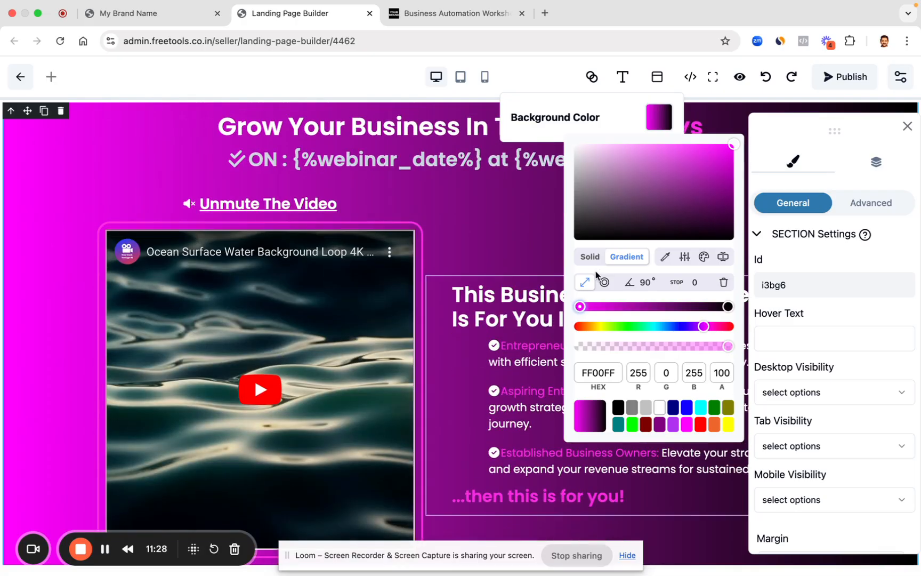
left_click(637, 307)
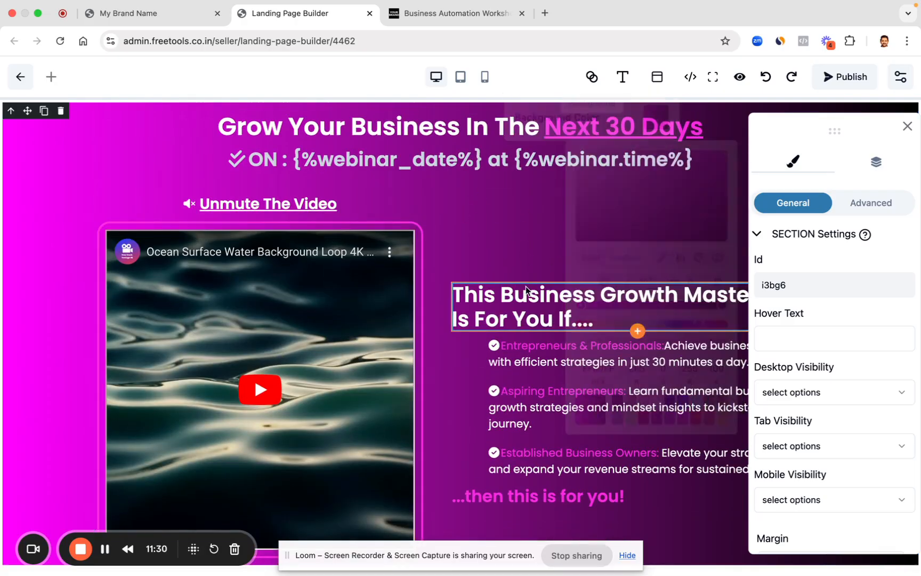
left_click(761, 79)
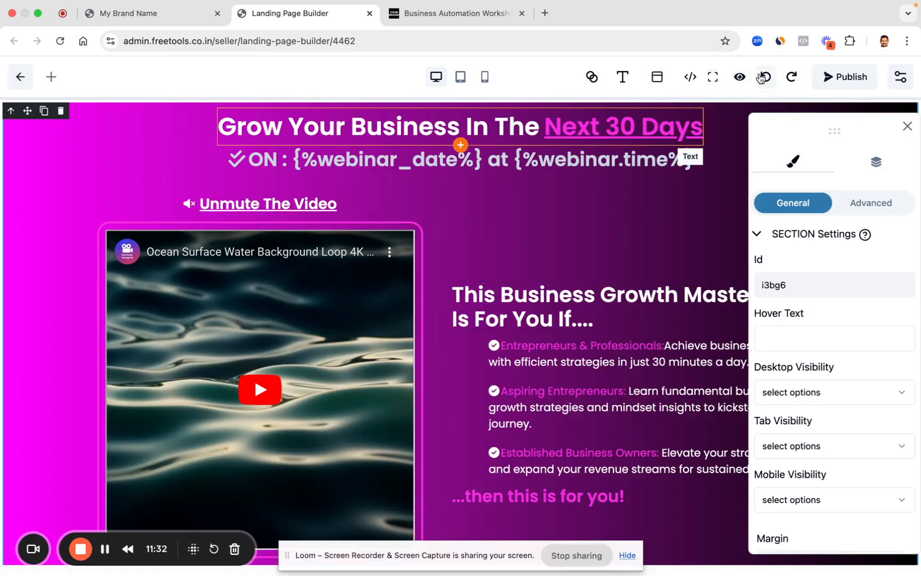
left_click(761, 78)
left_click(794, 80)
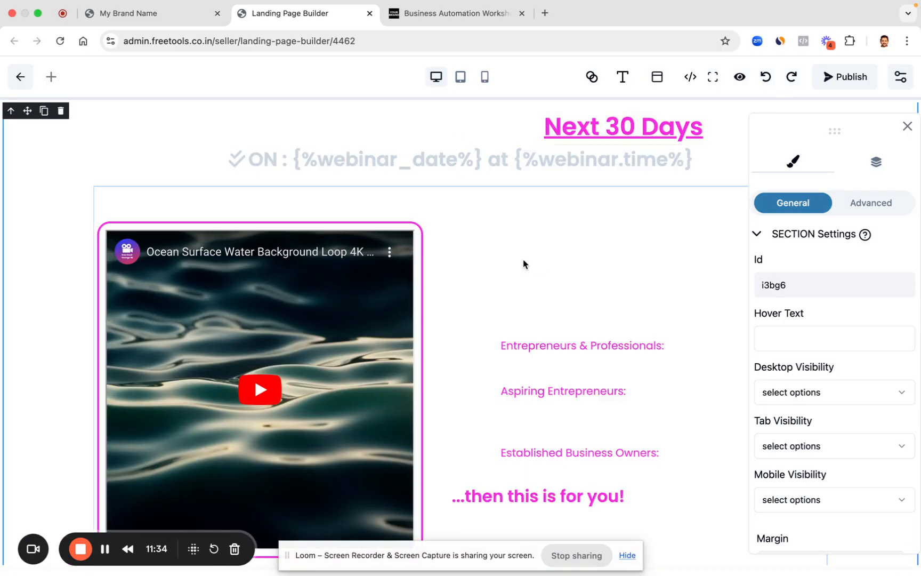
left_click(792, 80)
Step: Review the page background and the gradient settings of the Date box under Next Workshop Schedule
scroll(566, 270, "up", 2)
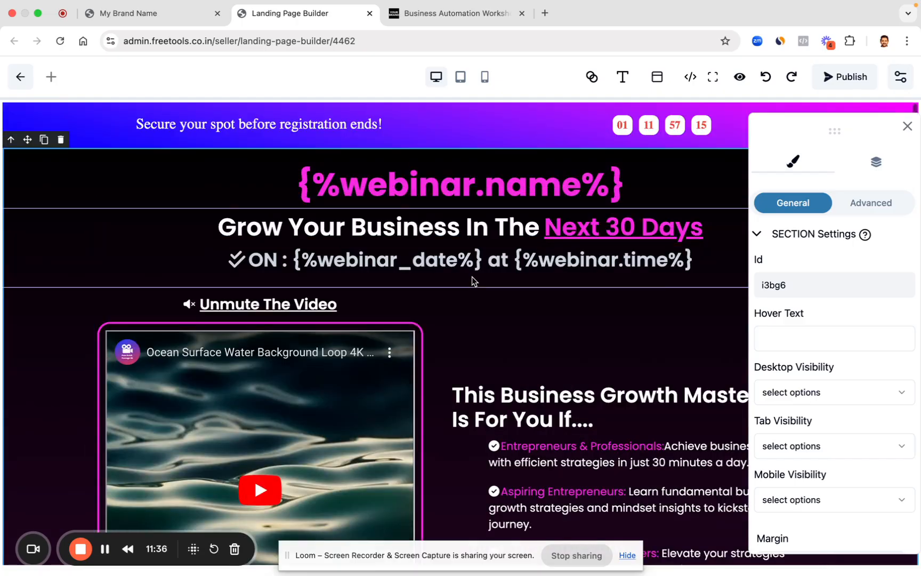
scroll(472, 280, "down", 10)
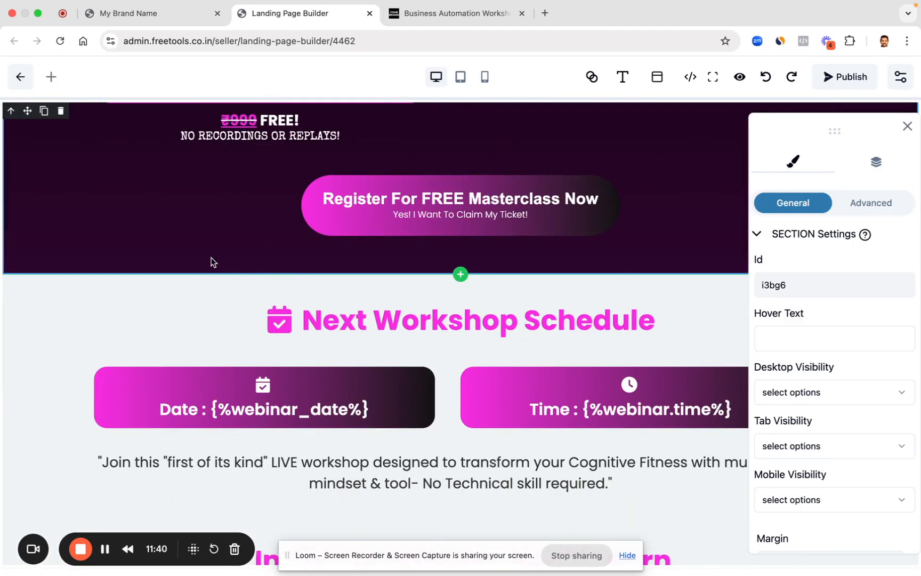
scroll(859, 417, "down", 8)
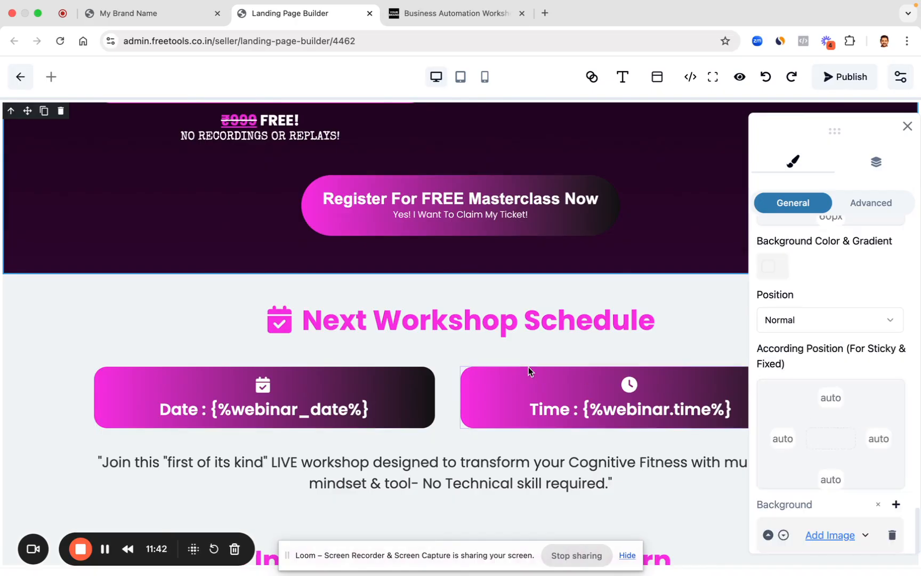
scroll(529, 366, "down", 4)
left_click(403, 195)
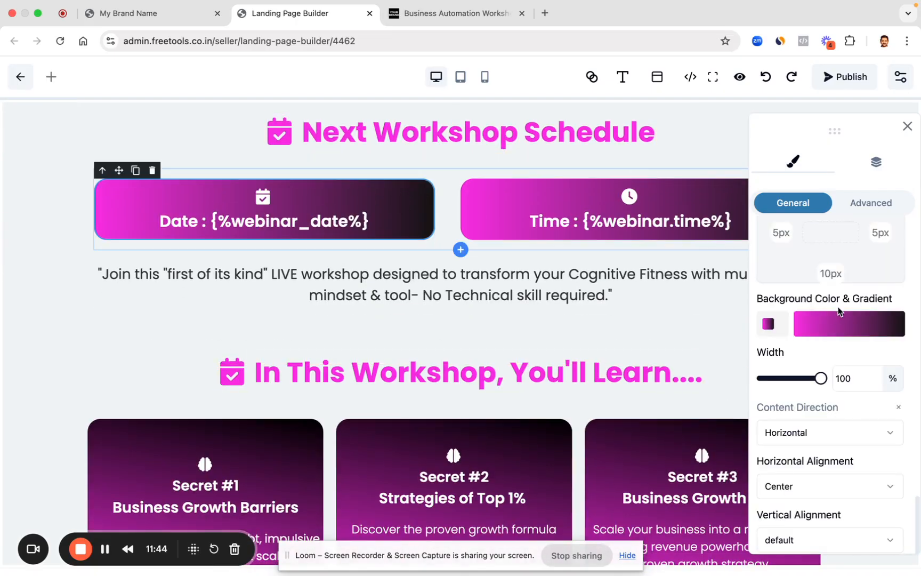
left_click(768, 325)
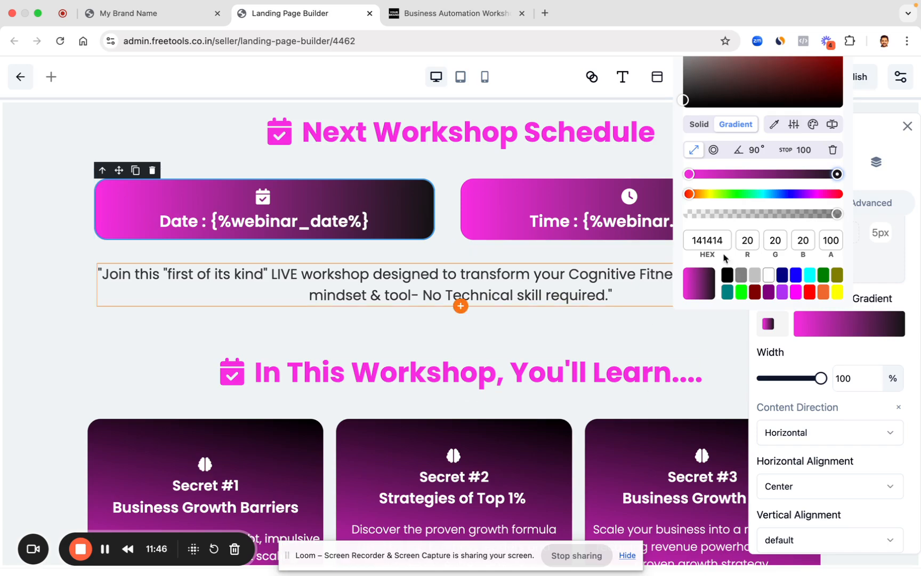
left_click(485, 328)
left_click(471, 222)
Step: Inspect the settings of the Secret #1 card's heading and its brain icon
scroll(468, 363, "down", 4)
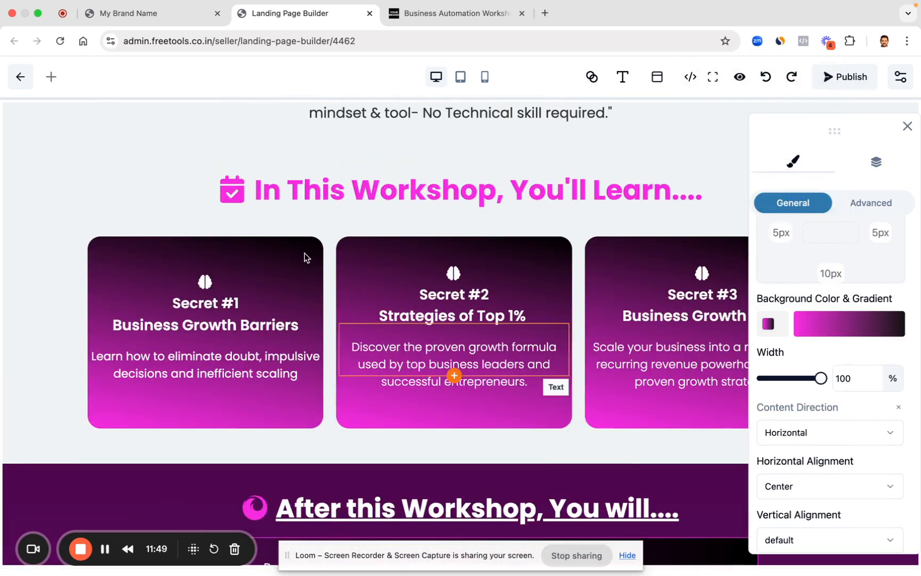
left_click(206, 304)
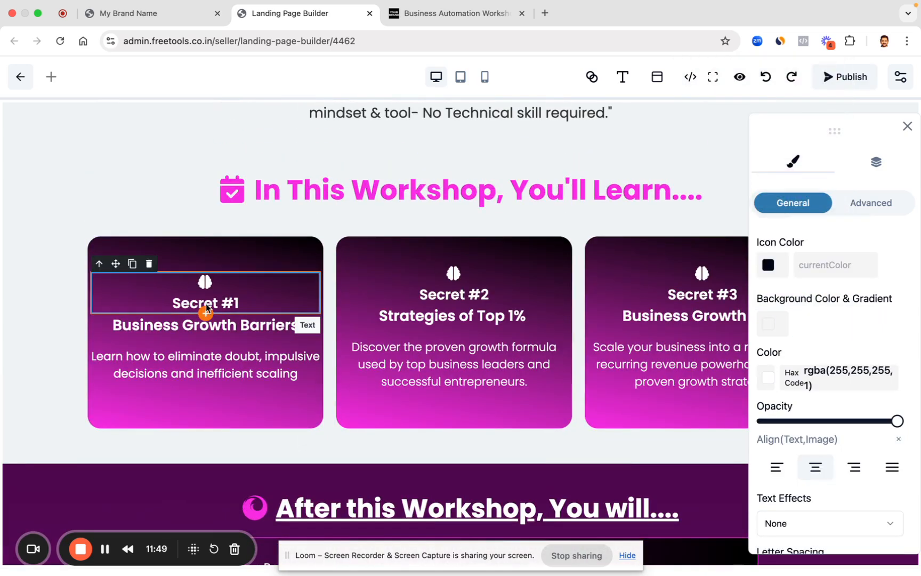
left_click(215, 281)
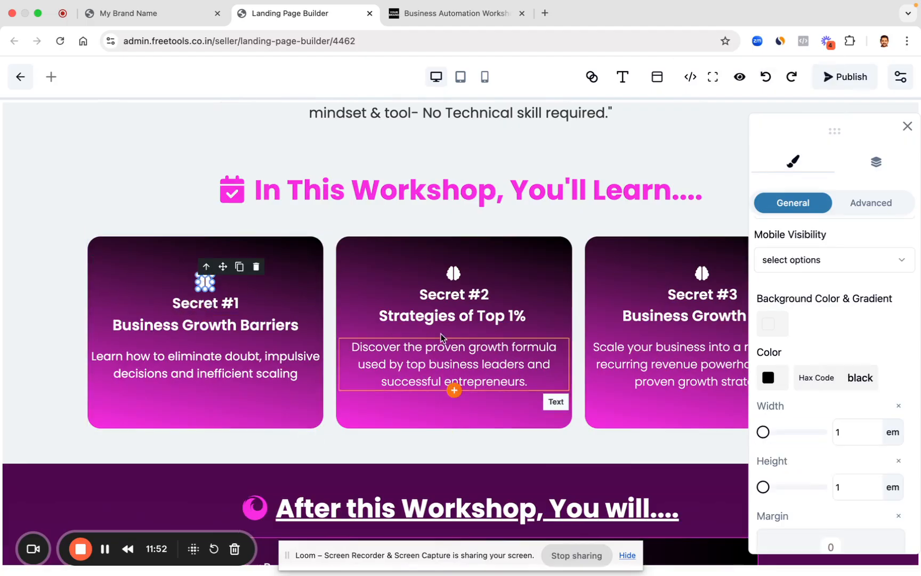
left_click(381, 394)
Step: Upload 3 copy 2.png from the Desktop's Personal > My Pics folder as an image for the Meet Your Host photo
scroll(382, 394, "down", 15)
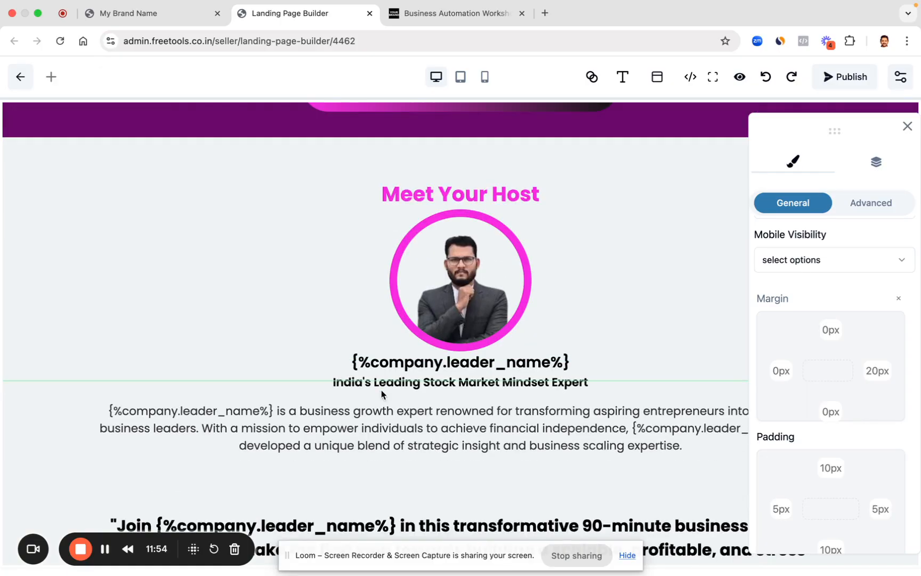
left_click(395, 293)
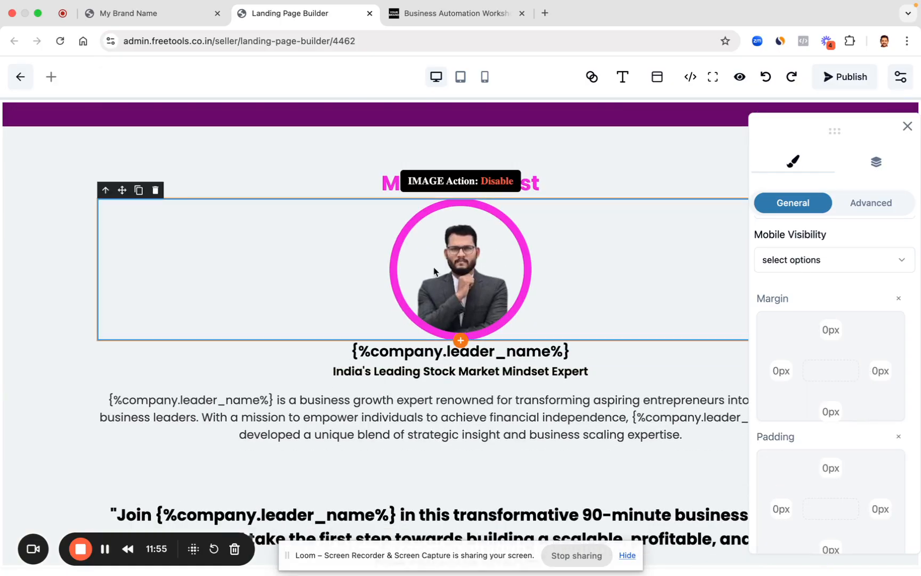
double_click(506, 252)
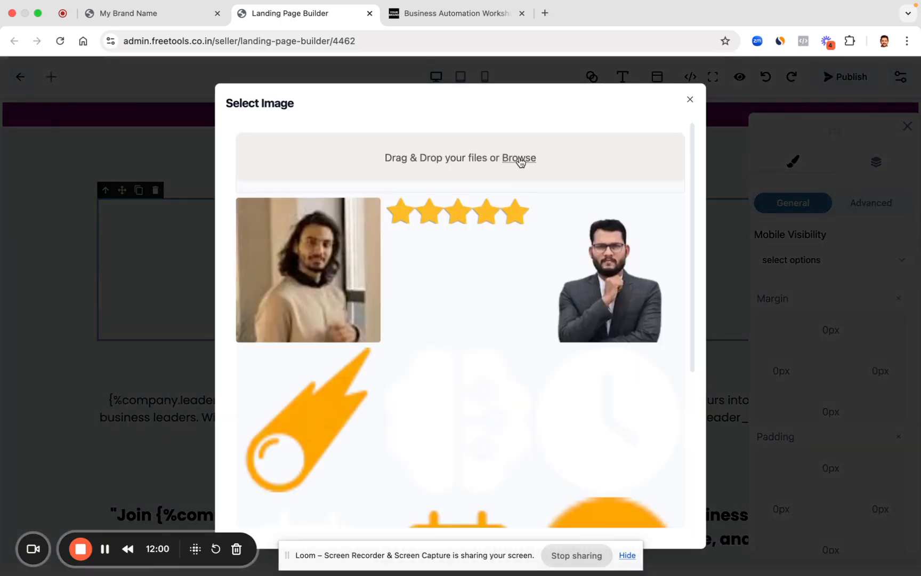
left_click(519, 160)
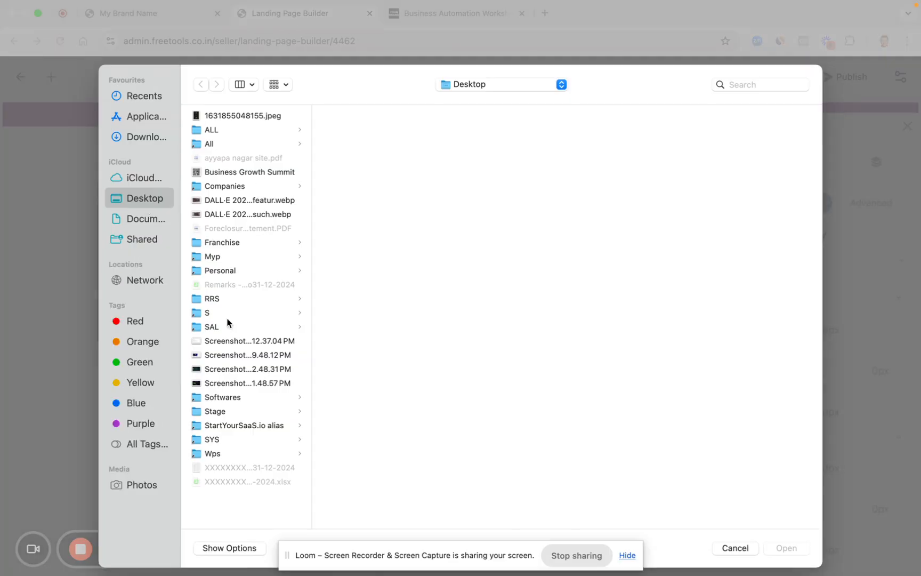
left_click(296, 271)
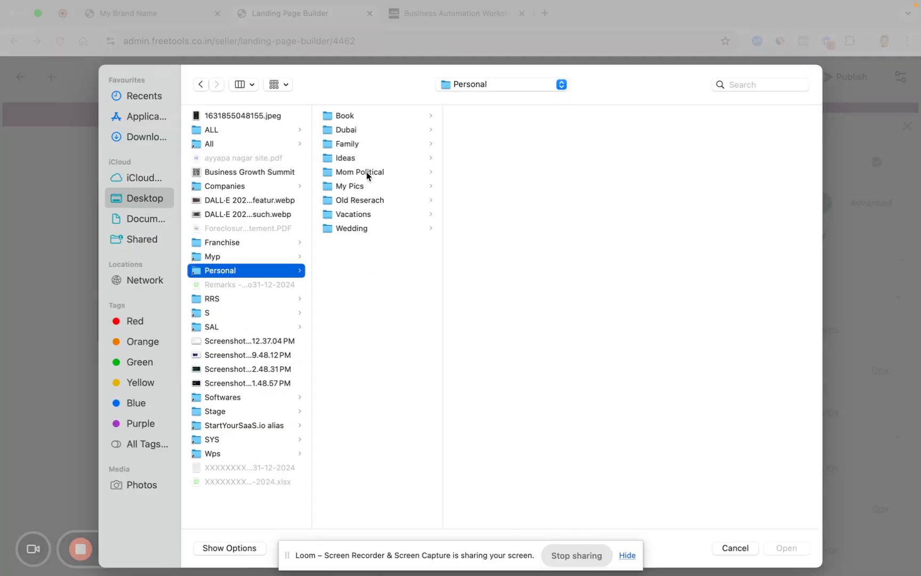
left_click(361, 186)
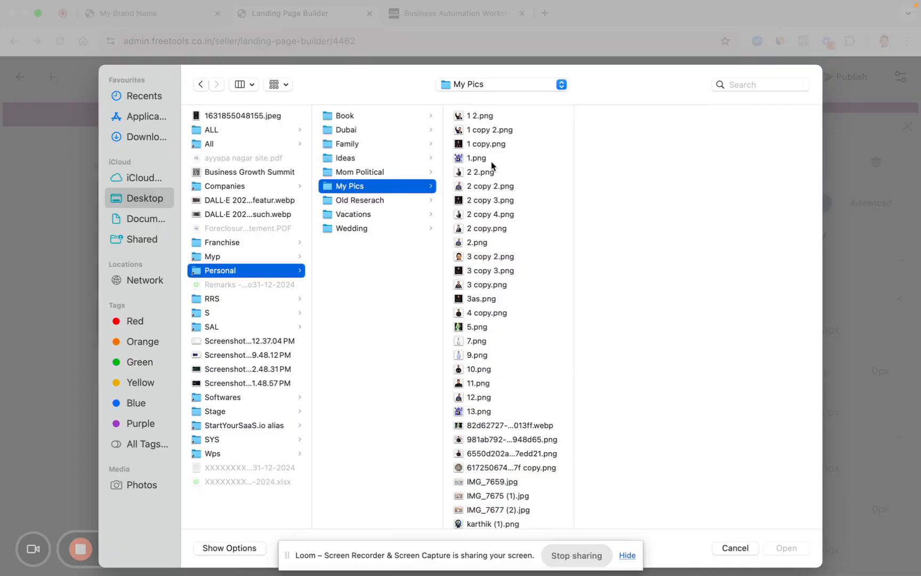
left_click(480, 257)
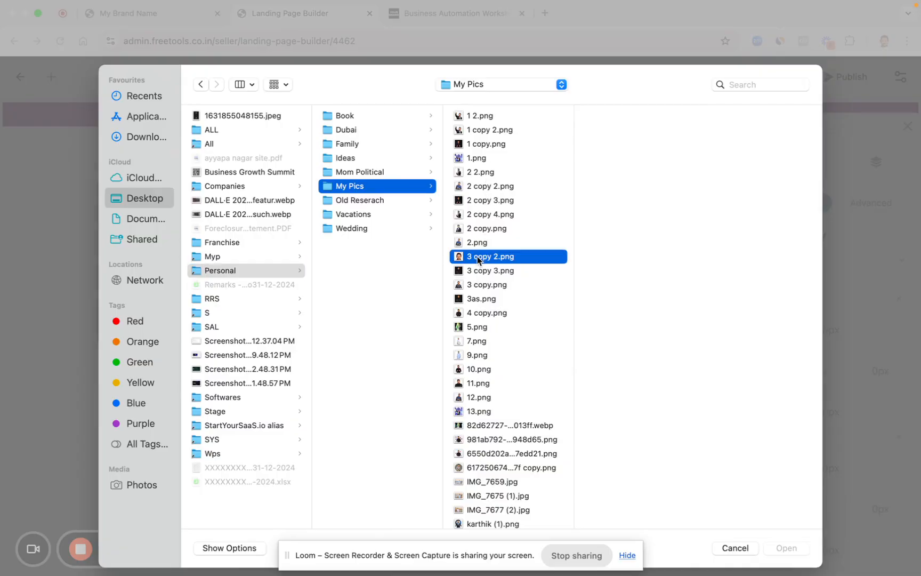
left_click(774, 548)
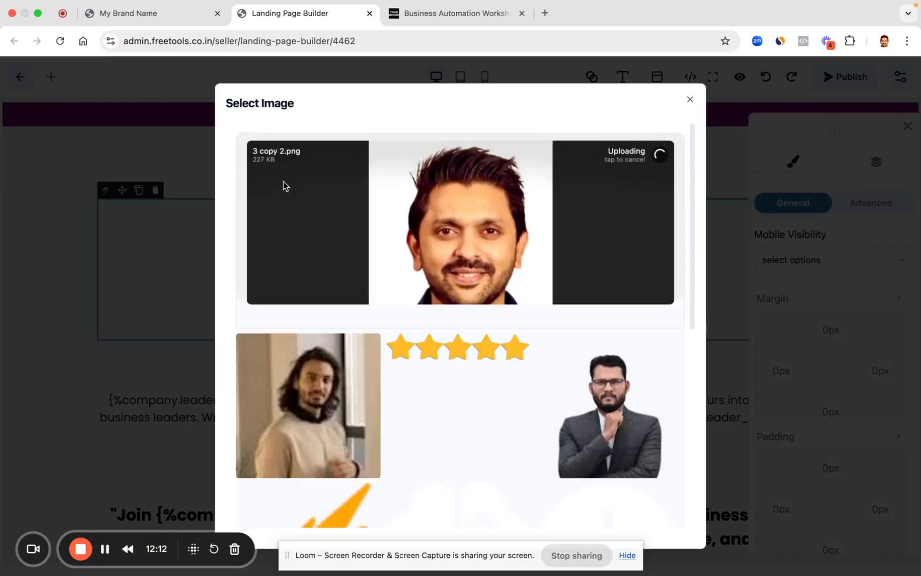
Step: Try the uploaded portrait as the Meet Your Host photo, and switch back to the photo of the man in the grey suit
mouse_move(309, 424)
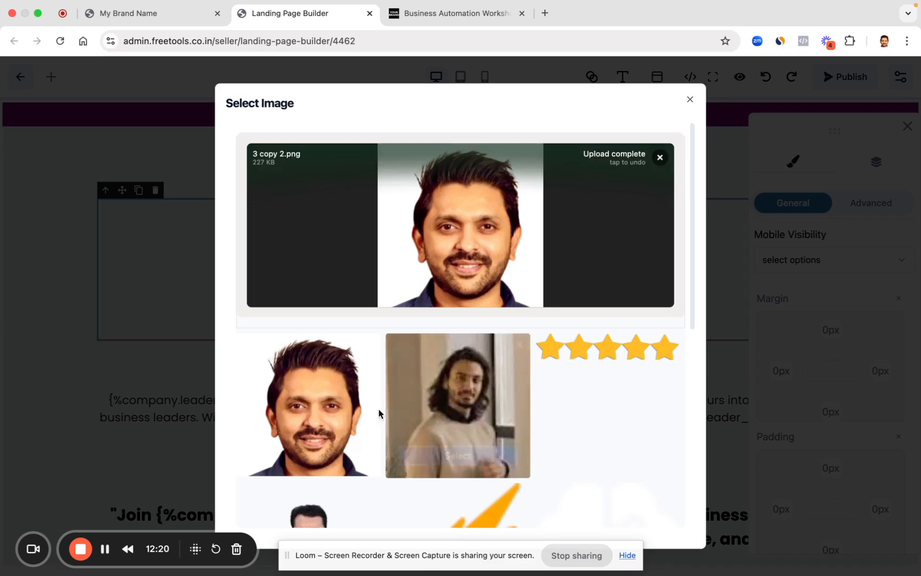
left_click(308, 456)
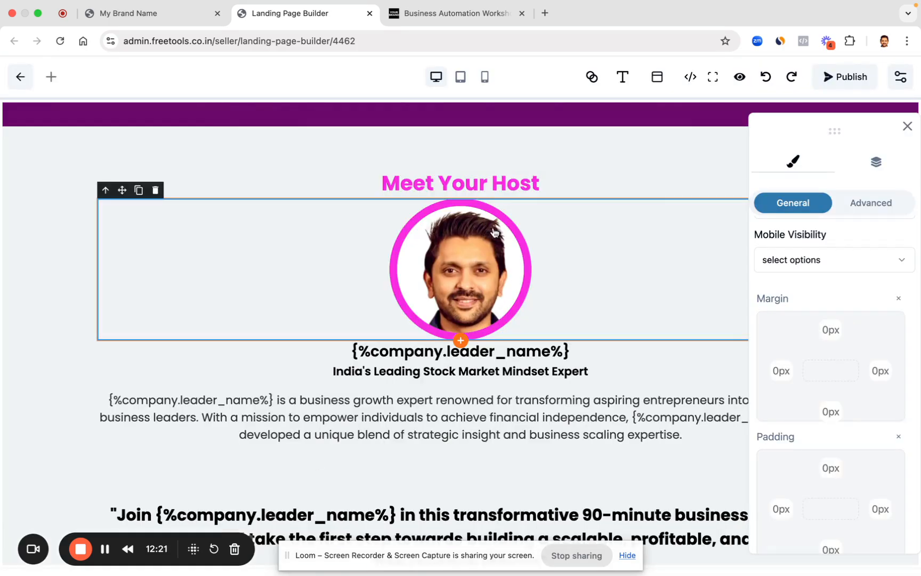
left_click(461, 266)
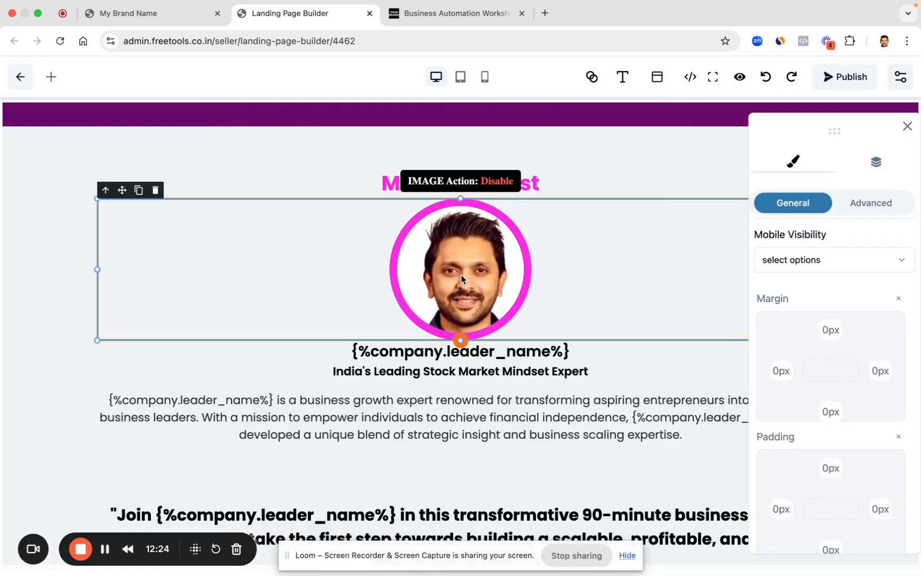
double_click(472, 242)
mouse_move(470, 456)
scroll(470, 452, "down", 3)
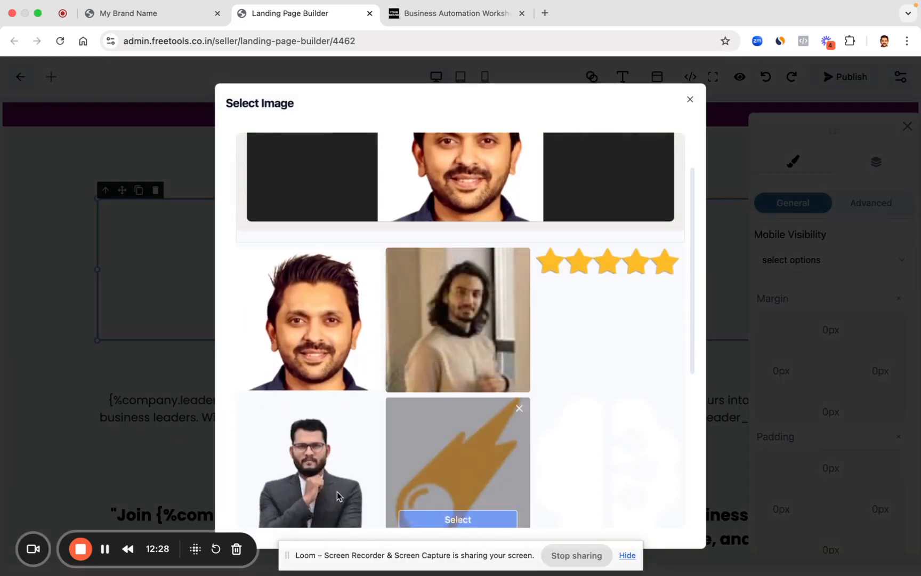
left_click(313, 502)
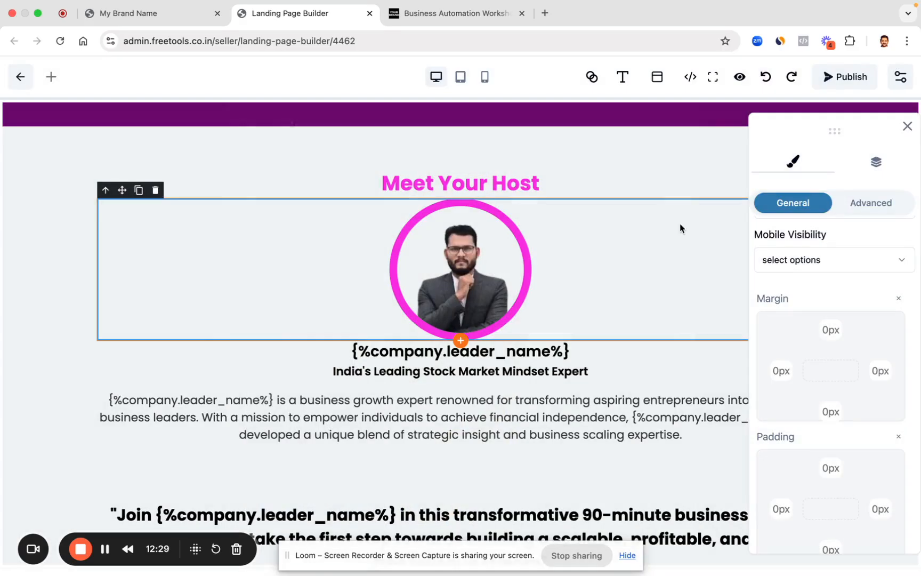
left_click(458, 256)
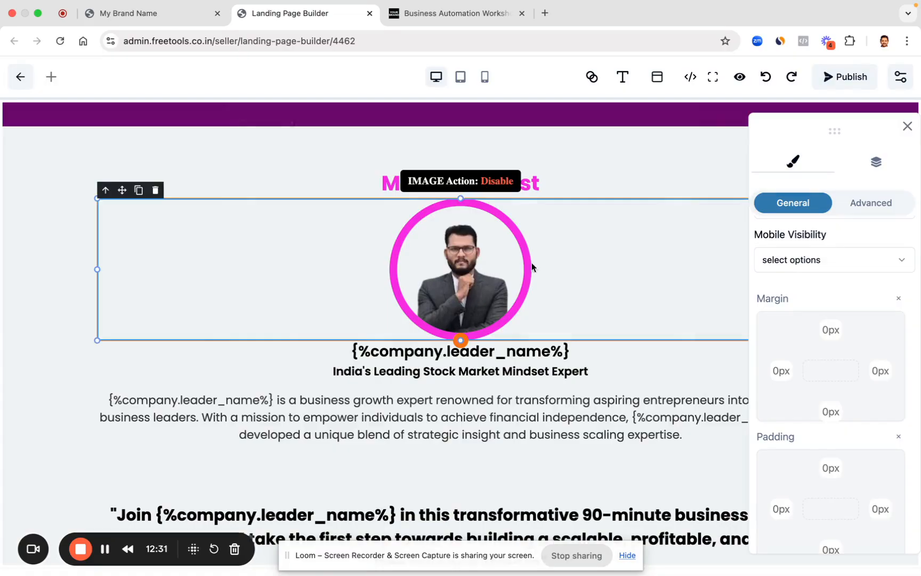
double_click(472, 240)
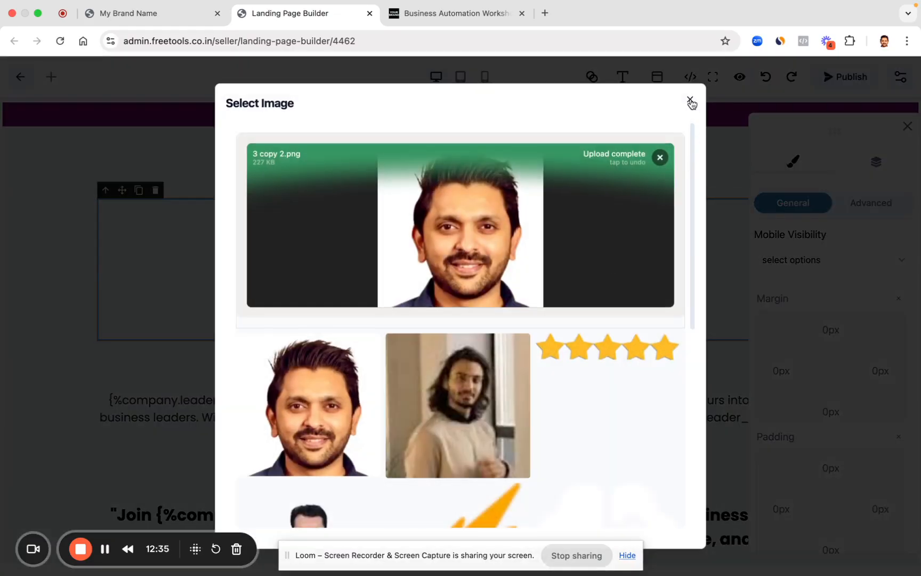
left_click(691, 100)
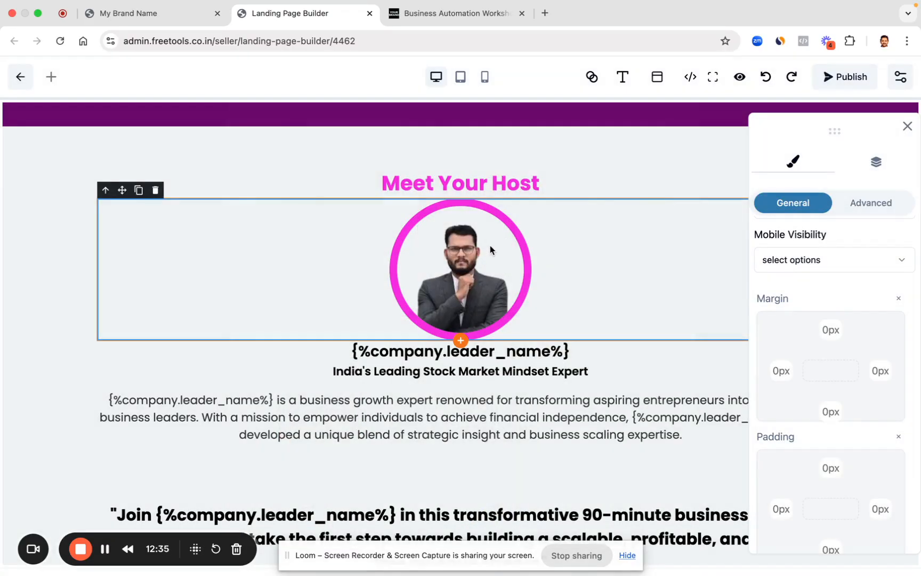
Step: Set the image action of the Meet Your Host photo to Popup
scroll(836, 355, "up", 5)
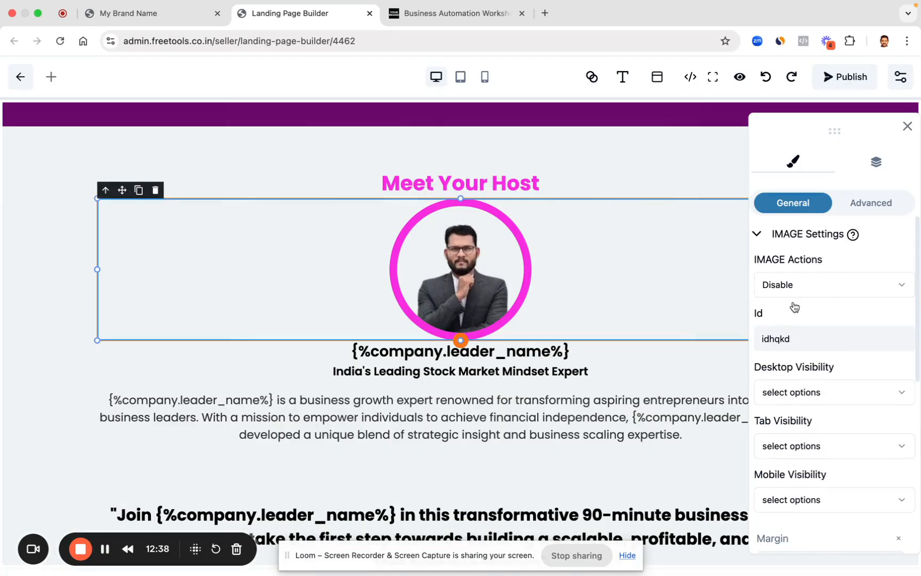
left_click(785, 280)
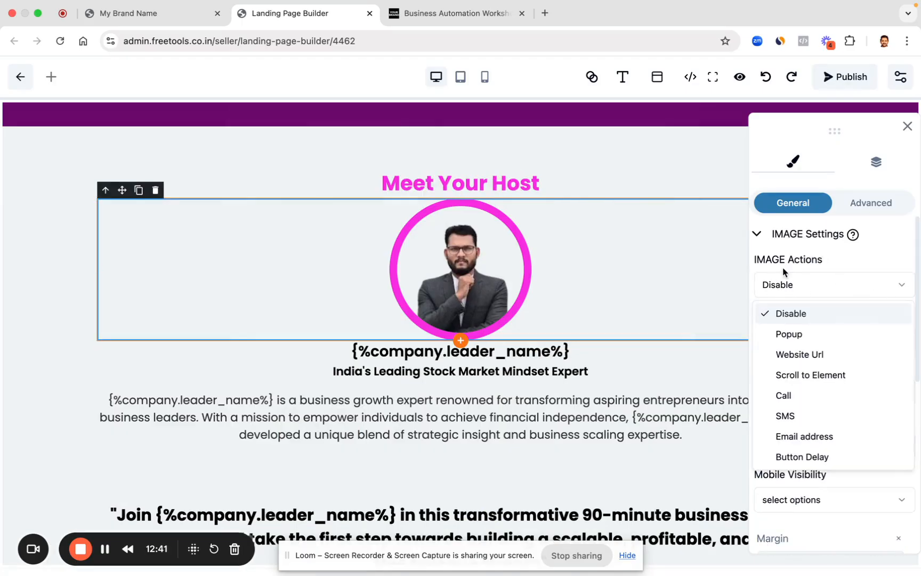
left_click(788, 335)
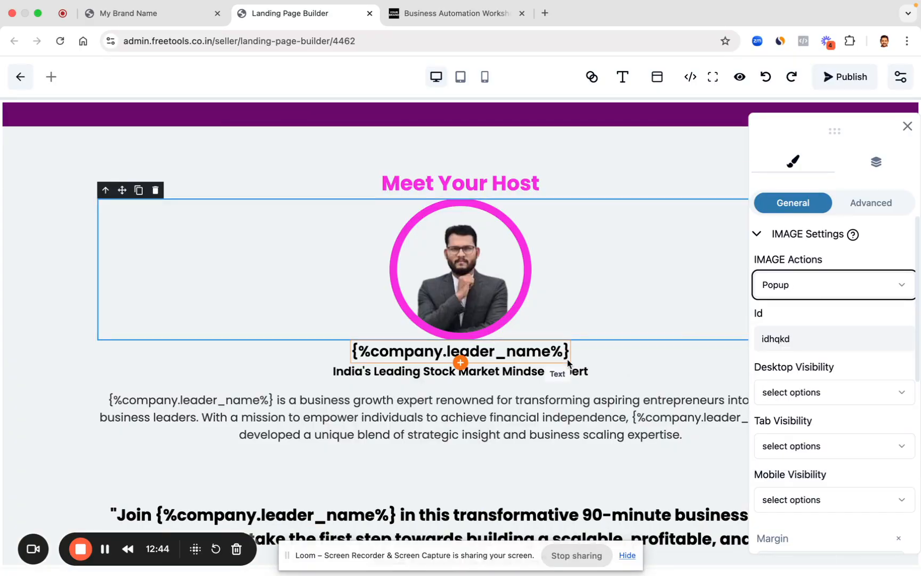
Step: Try the Upload Video type for the large video above the two smaller ones, and set it back to YouTube
scroll(532, 404, "down", 5)
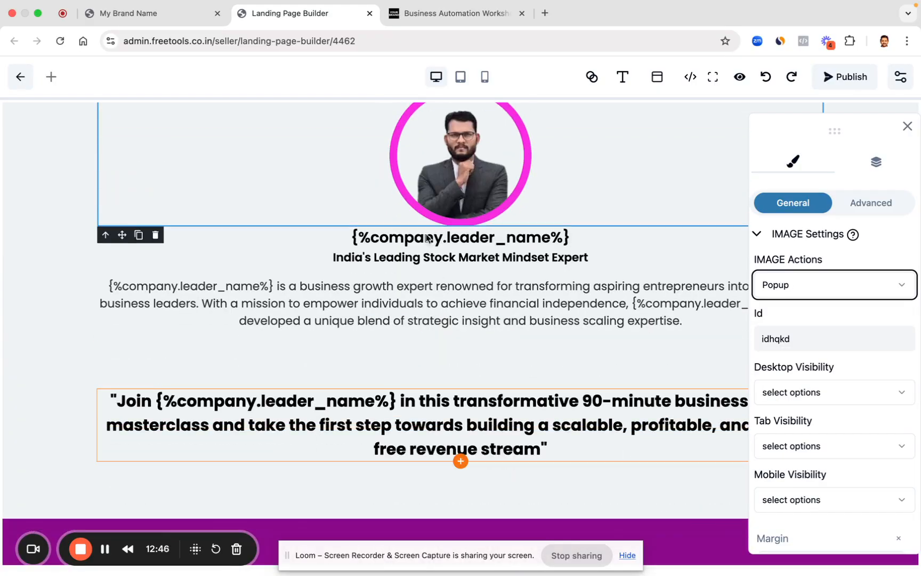
scroll(409, 256, "down", 20)
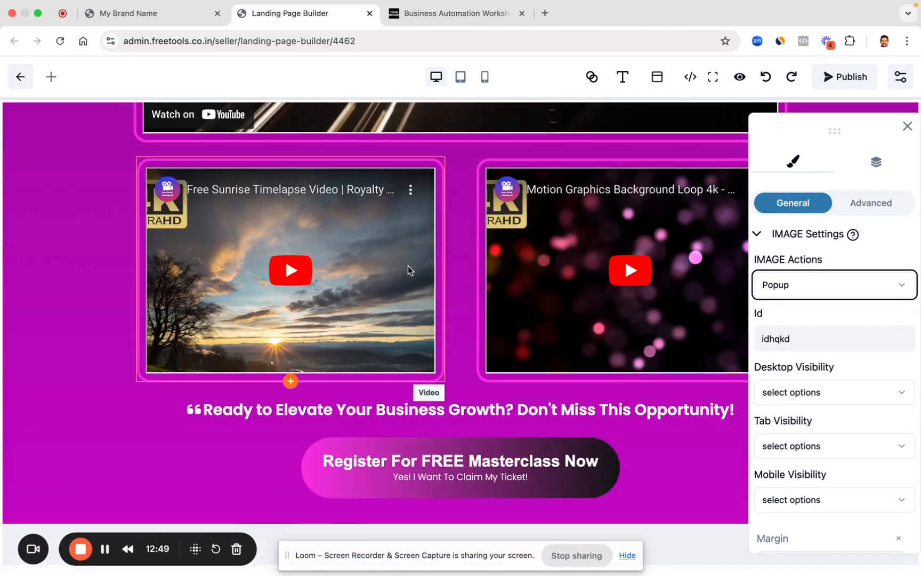
scroll(408, 266, "up", 9)
left_click(300, 218)
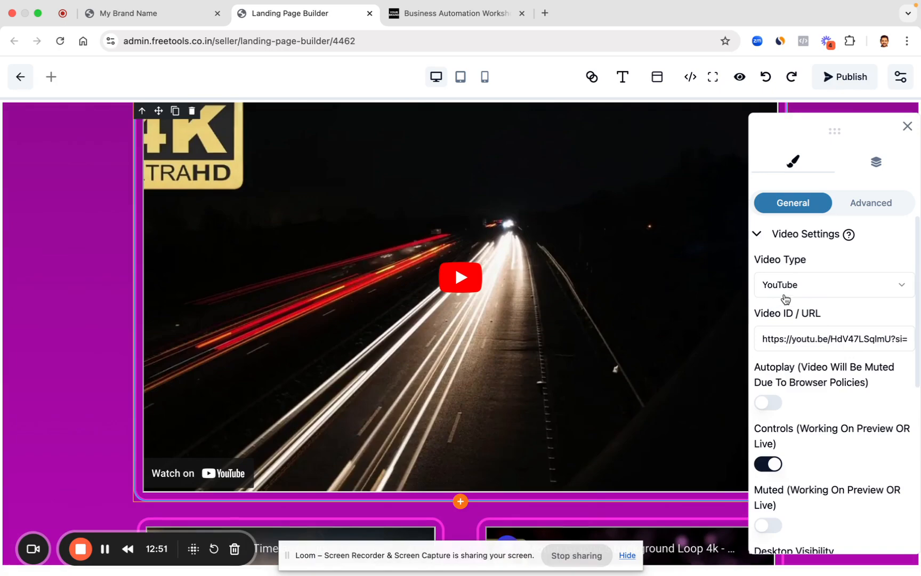
left_click(831, 292)
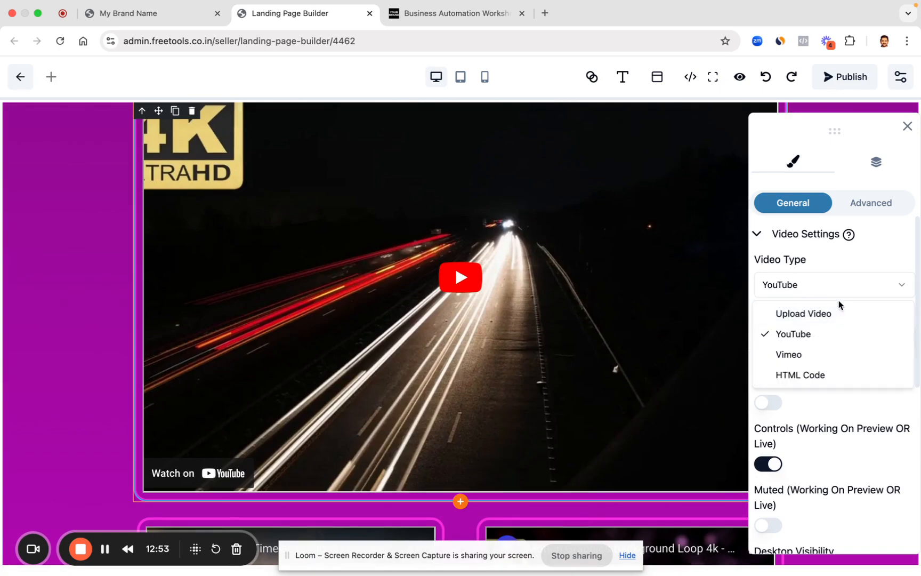
left_click(799, 315)
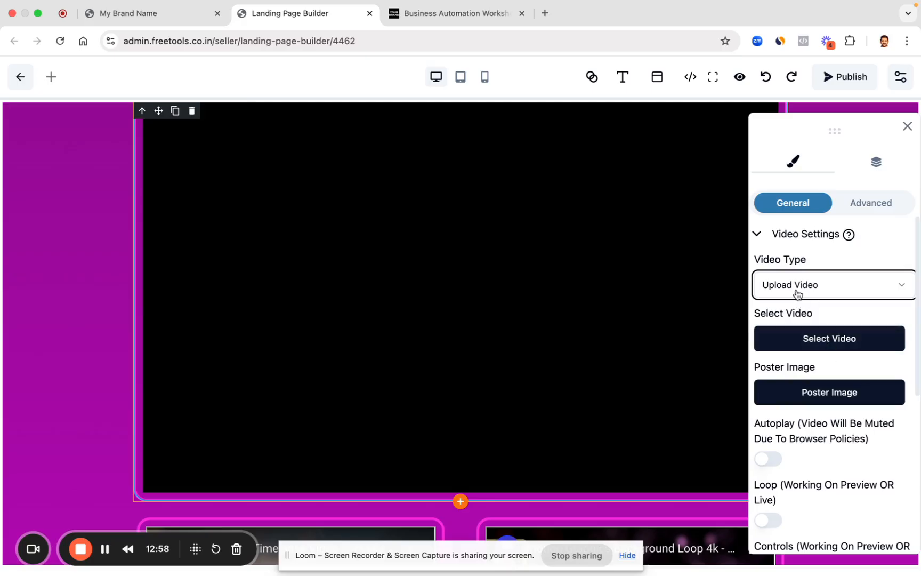
left_click(800, 287)
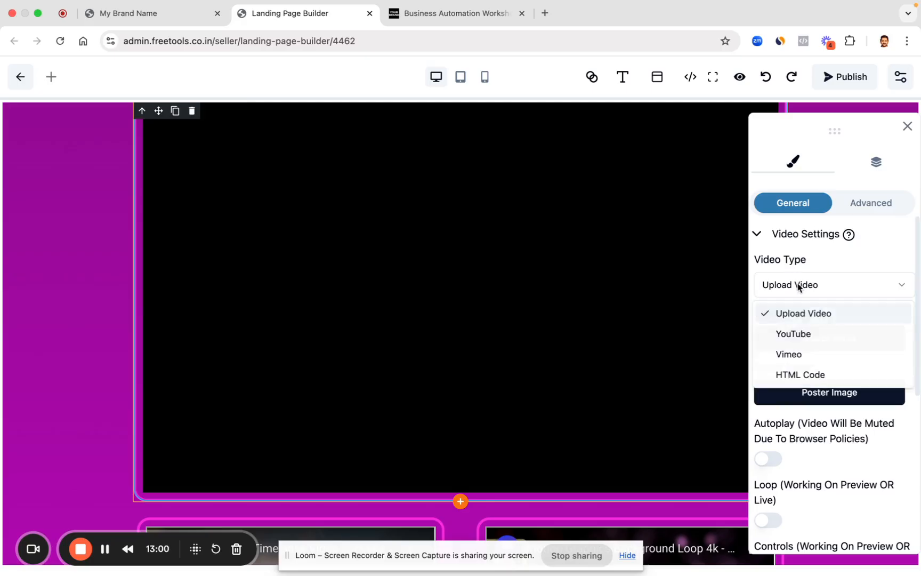
left_click(837, 333)
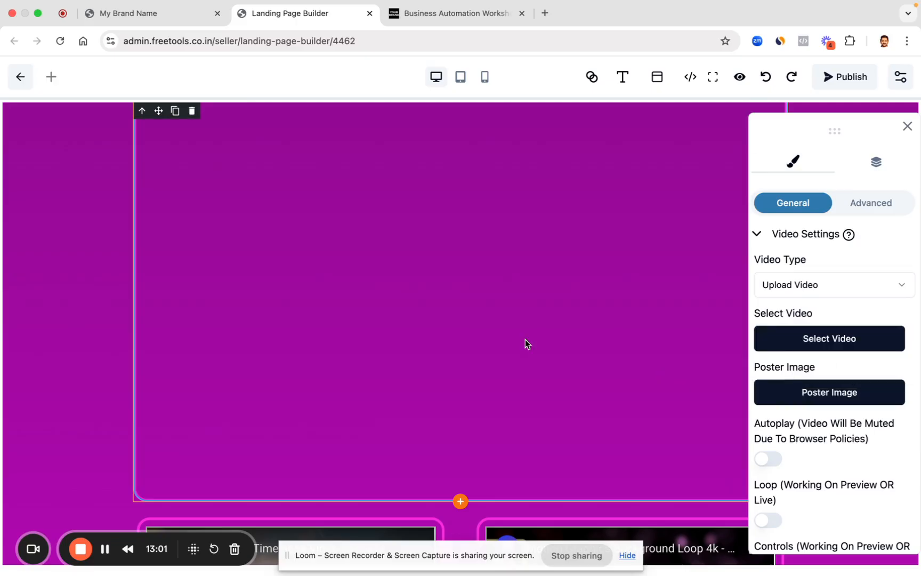
Step: Open the image selection for the profile photo in the first testimonial card of the last row
scroll(406, 436, "down", 15)
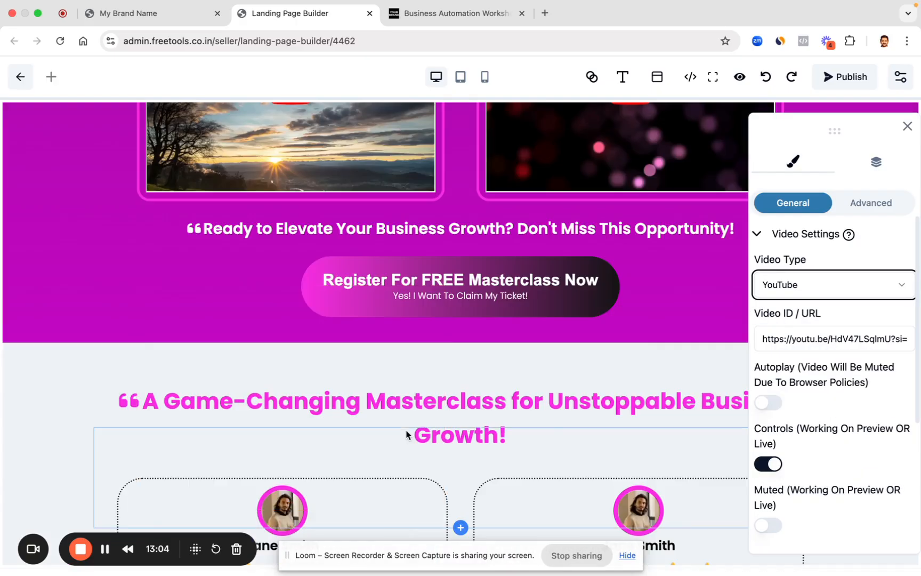
scroll(302, 206, "up", 1)
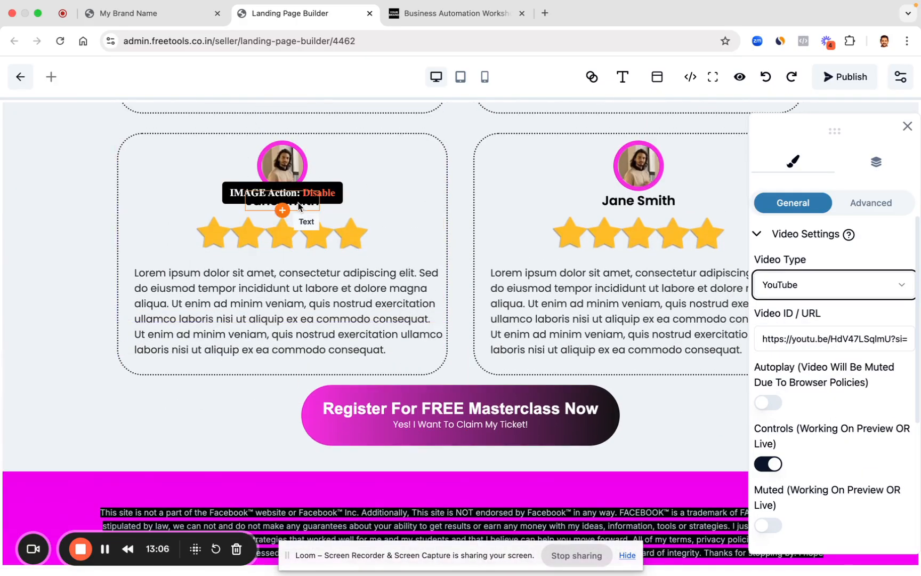
left_click(284, 165)
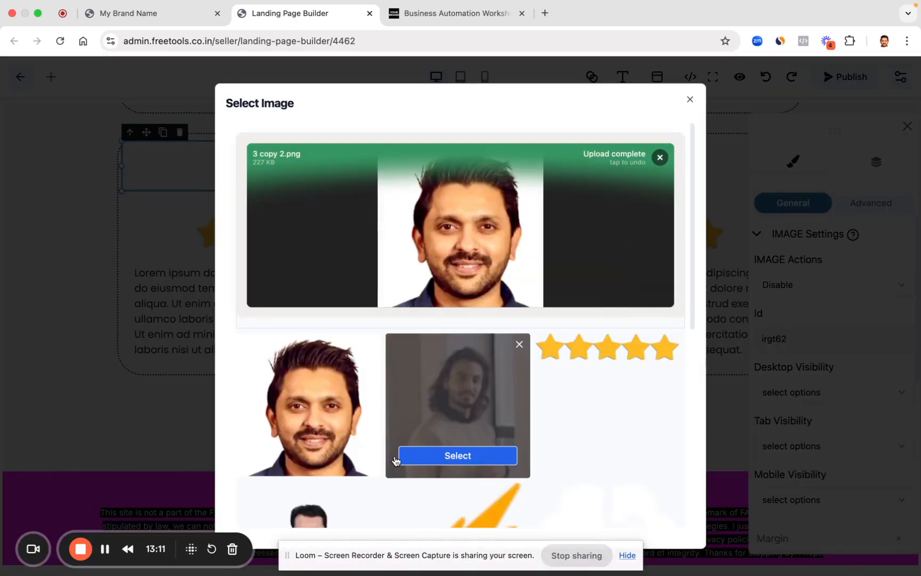
Step: Use the uploaded portrait photo 3 copy 2.png as the image of the first Jane Smith testimonial card
scroll(378, 439, "down", 1)
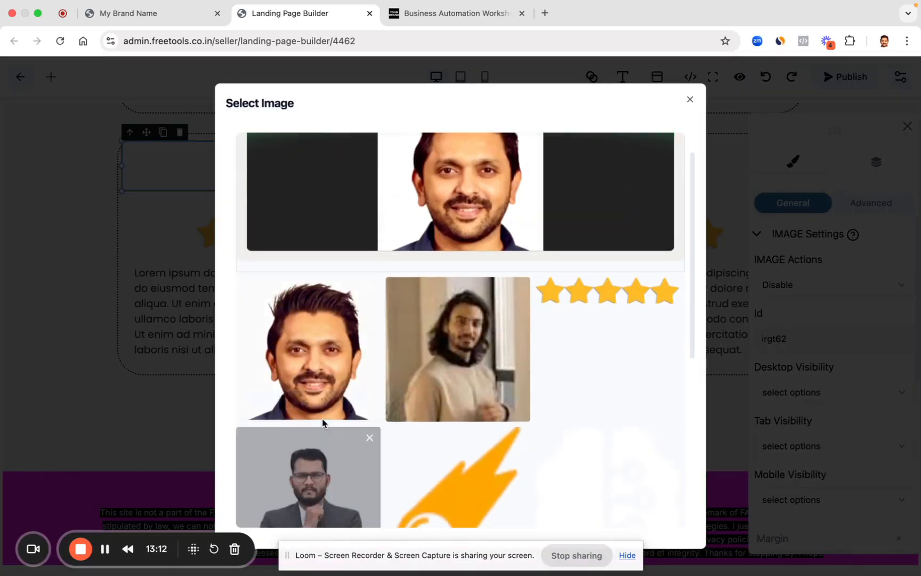
left_click(313, 402)
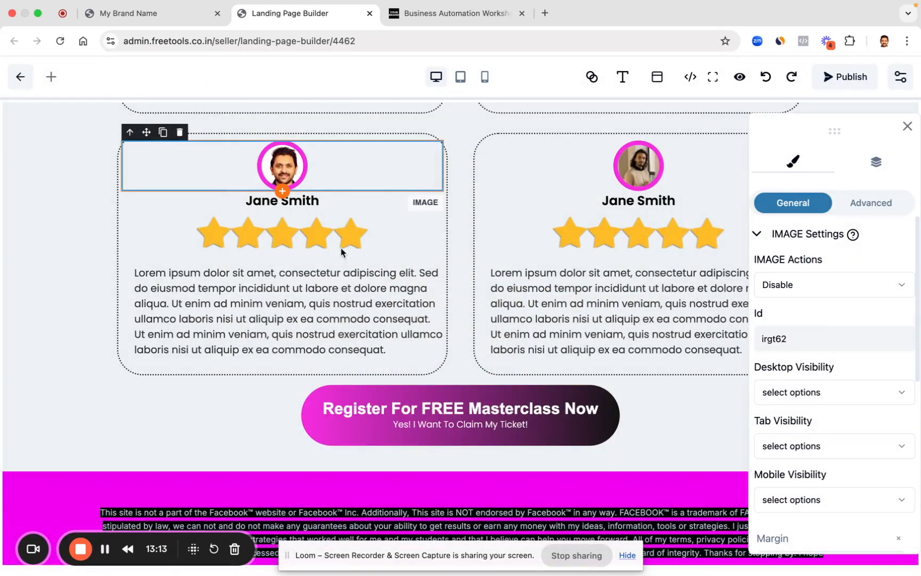
scroll(416, 411, "down", 3)
left_click(298, 392)
left_click(243, 358)
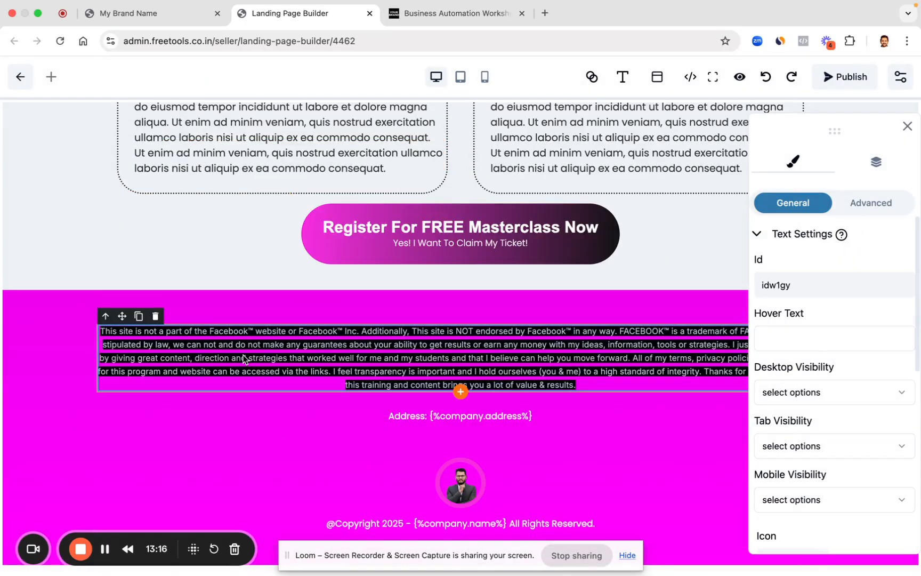
double_click(323, 356)
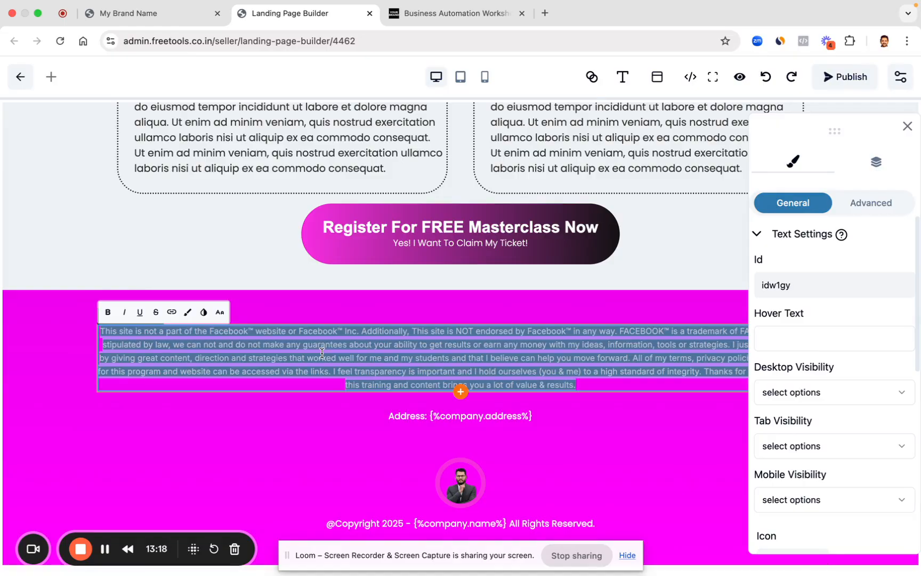
left_click(189, 312)
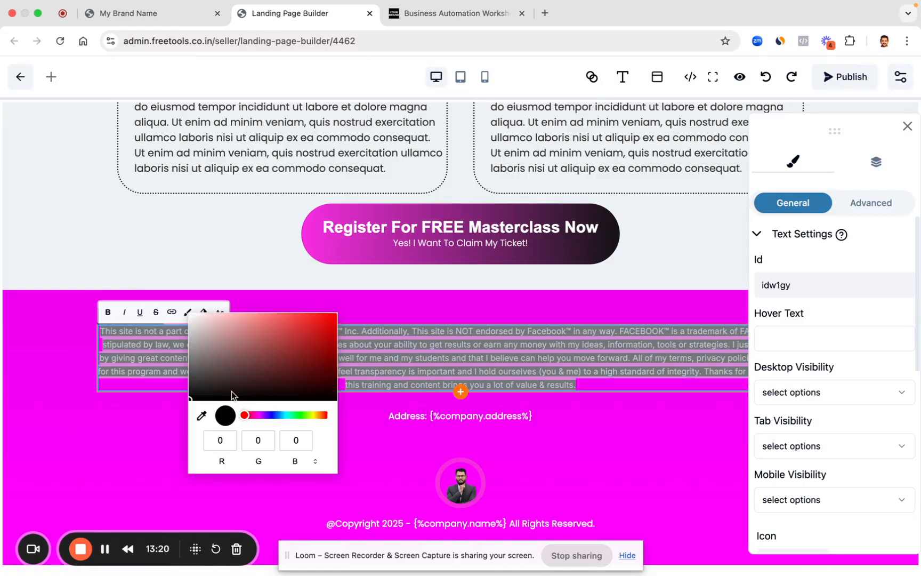
left_click(157, 347)
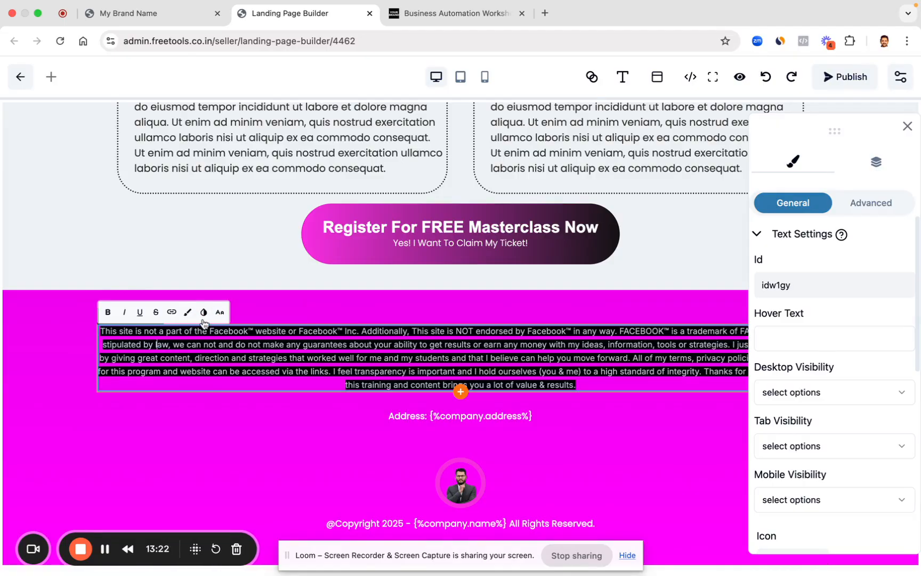
double_click(379, 373)
left_click(379, 374)
left_click(62, 297)
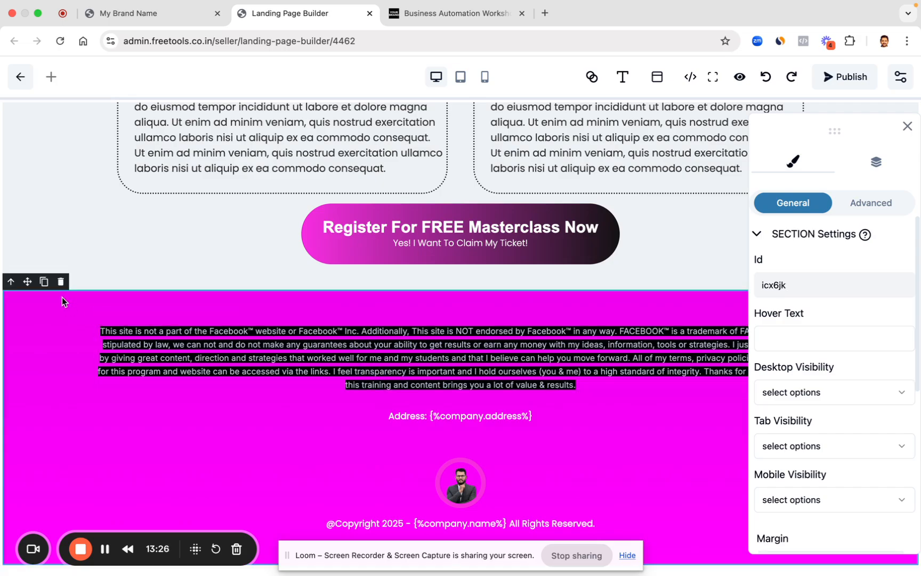
Step: Set the first stop of the page-wide background gradient to near-black 050505 and check the footer section
scroll(536, 375, "up", 1)
scroll(535, 373, "up", 20)
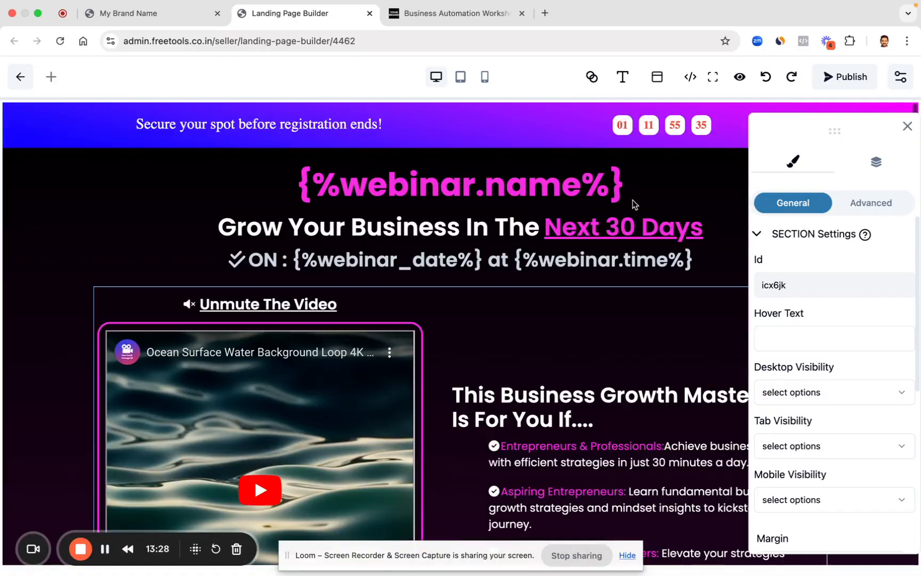
left_click(592, 78)
left_click(655, 120)
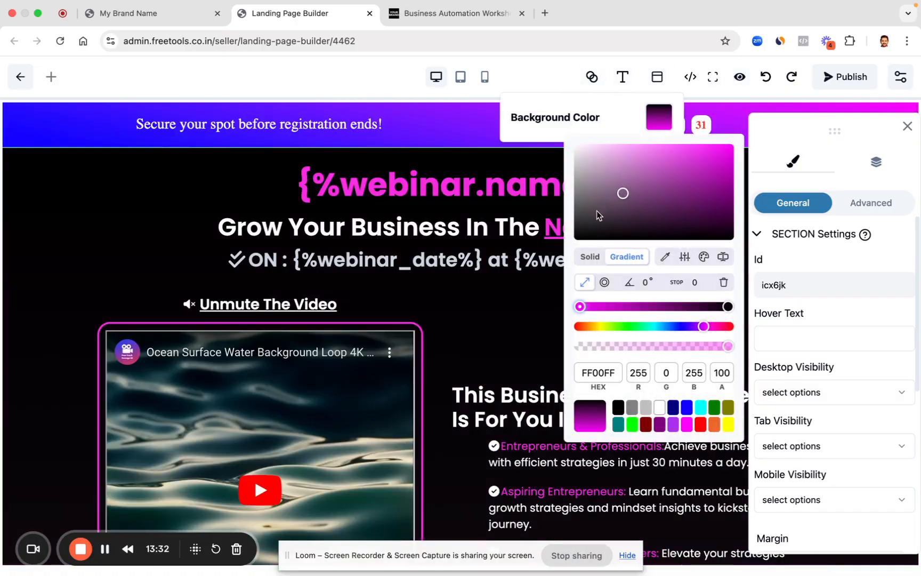
left_click(574, 238)
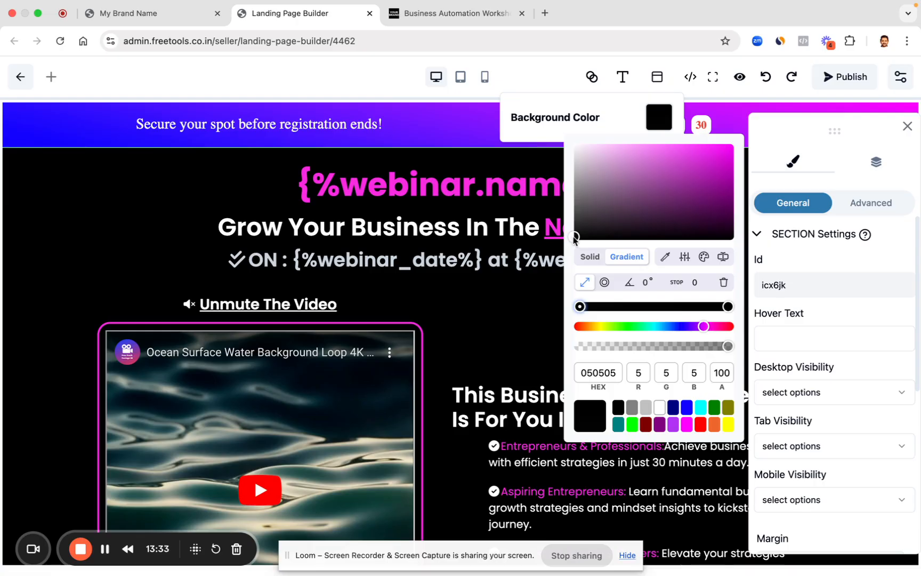
left_click(505, 325)
scroll(471, 370, "down", 20)
scroll(470, 328, "down", 3)
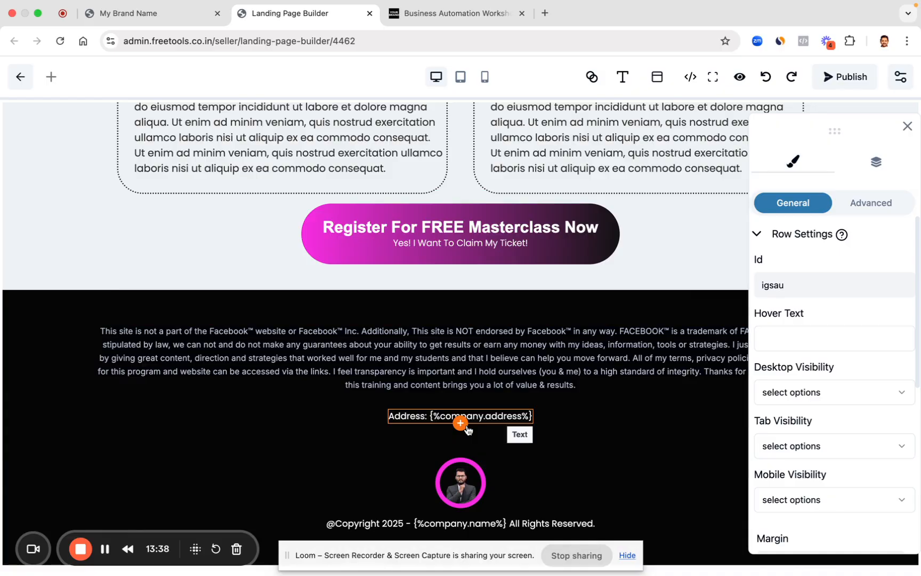
Step: Change the page-wide headline font to Alfa Slab One
scroll(416, 327, "up", 20)
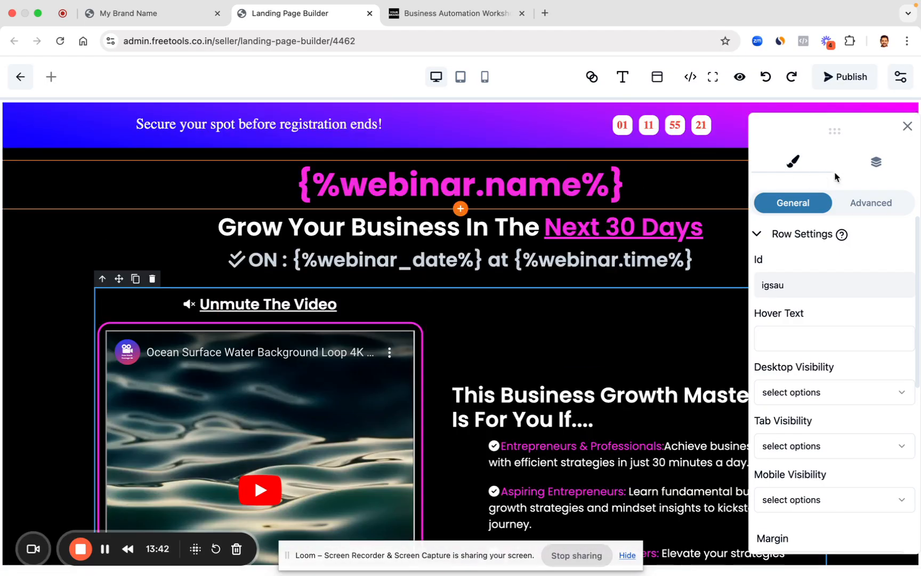
scroll(473, 303, "down", 4)
scroll(474, 302, "up", 4)
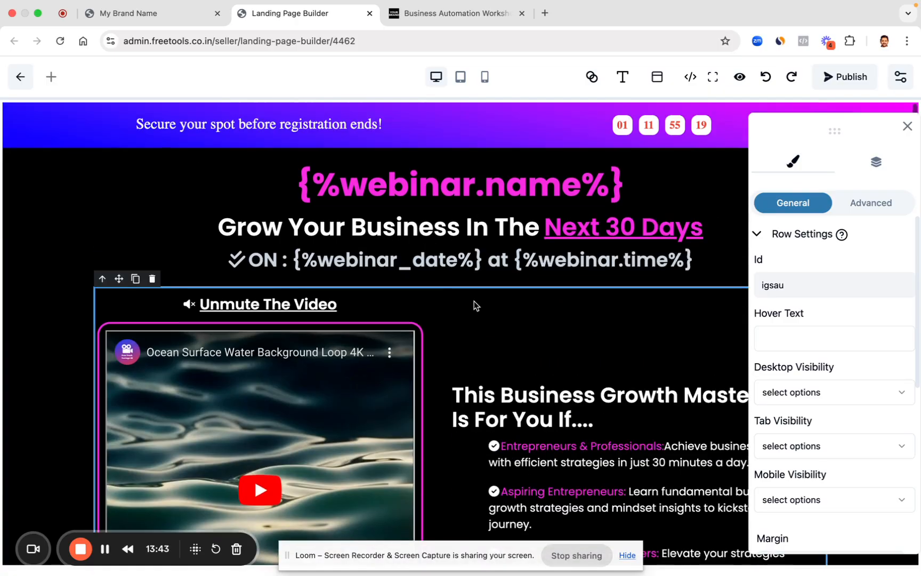
left_click(623, 76)
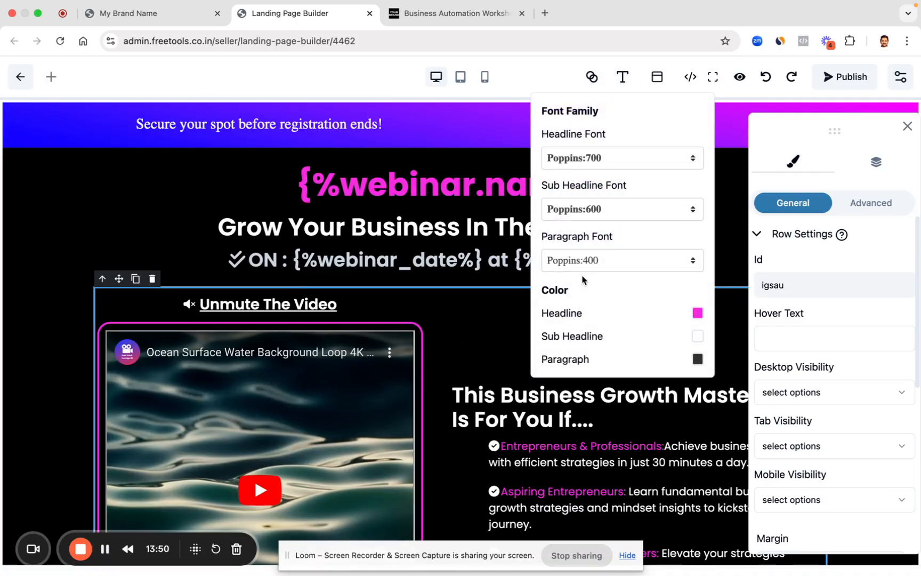
left_click(582, 159)
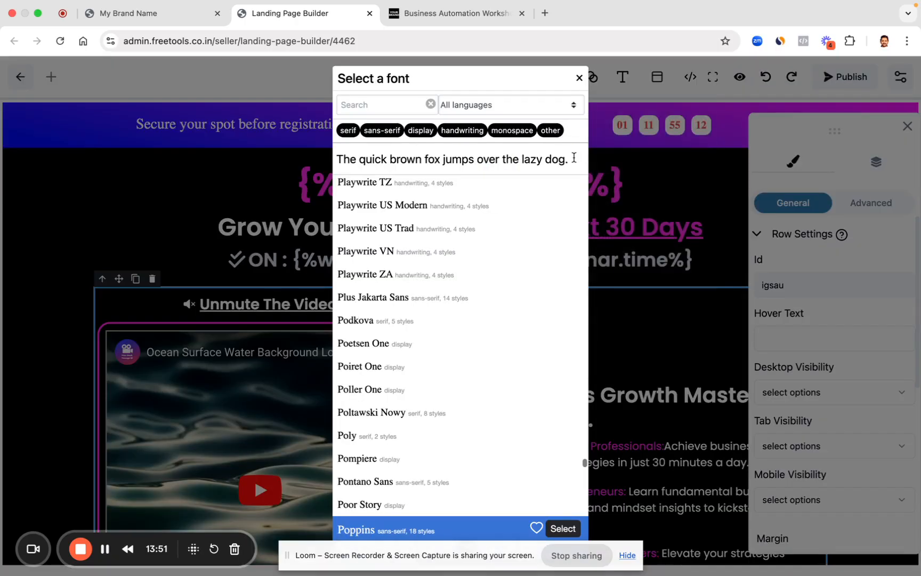
scroll(460, 187, "up", 20)
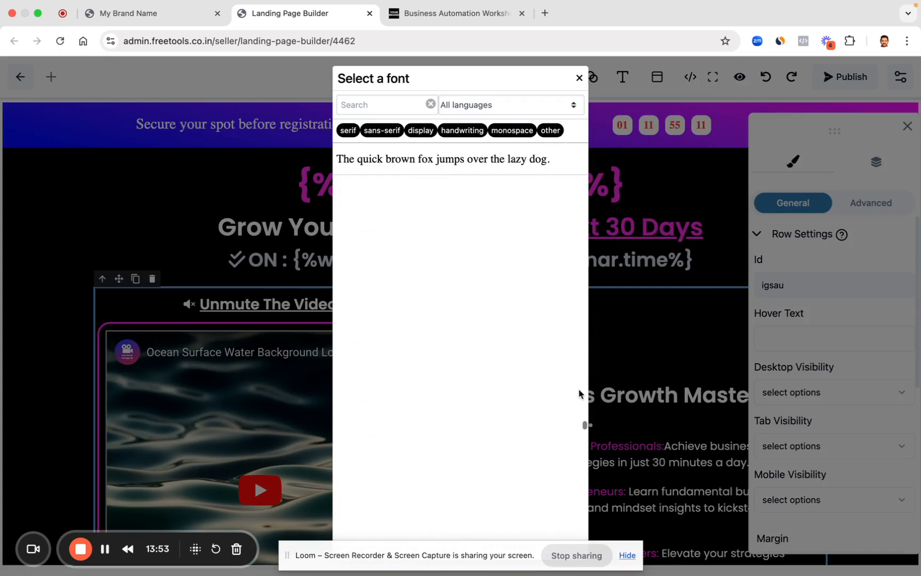
left_click_drag(586, 427, 580, 177)
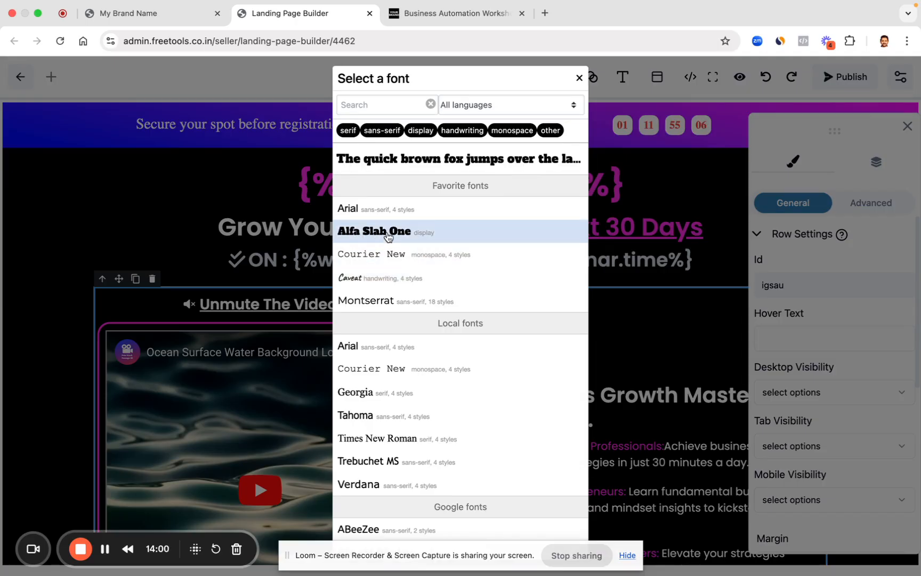
left_click(393, 235)
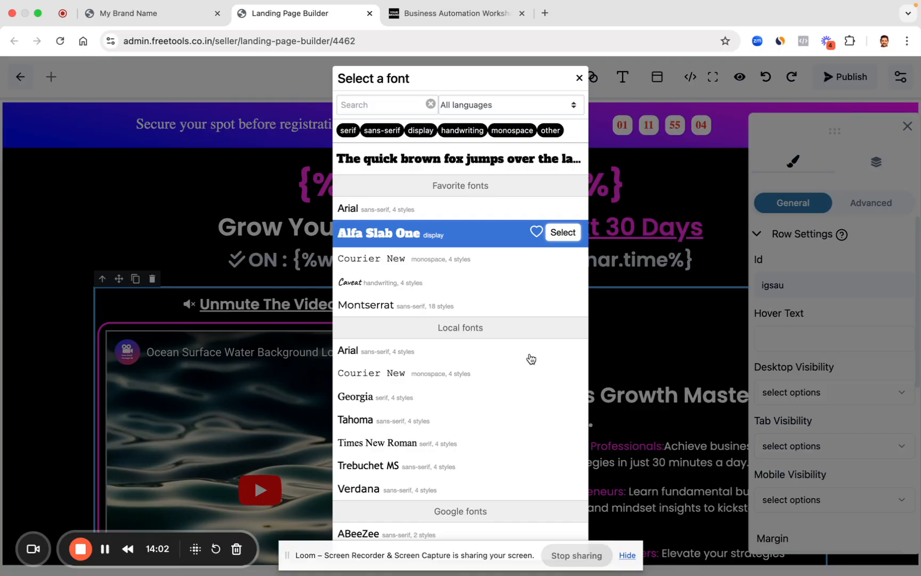
key("Escape")
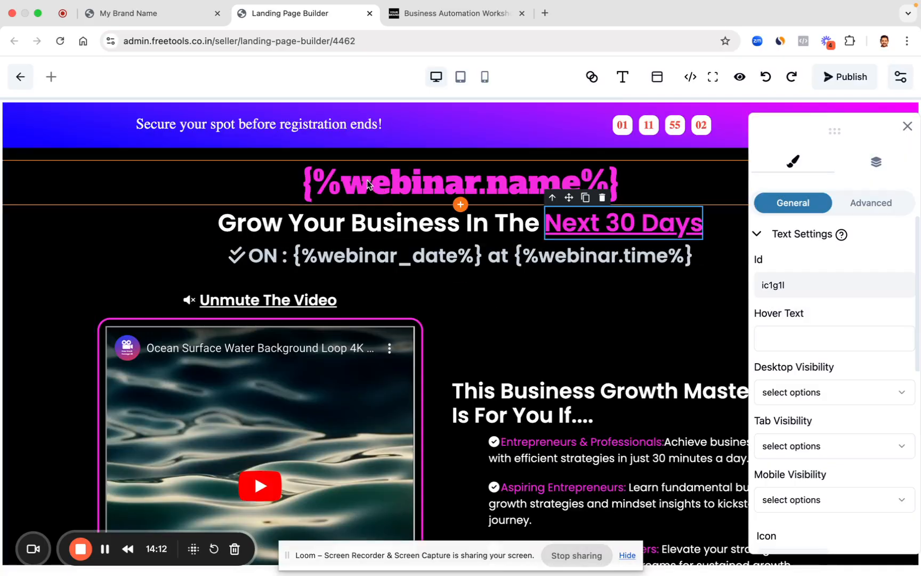
Step: Preview the landing page and publish it from the builder
left_click(739, 76)
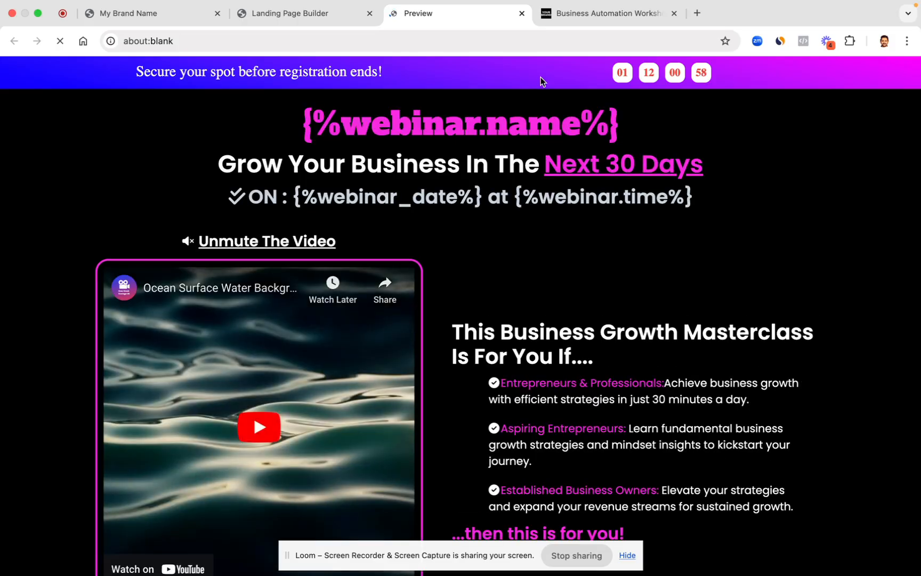
left_click(306, 16)
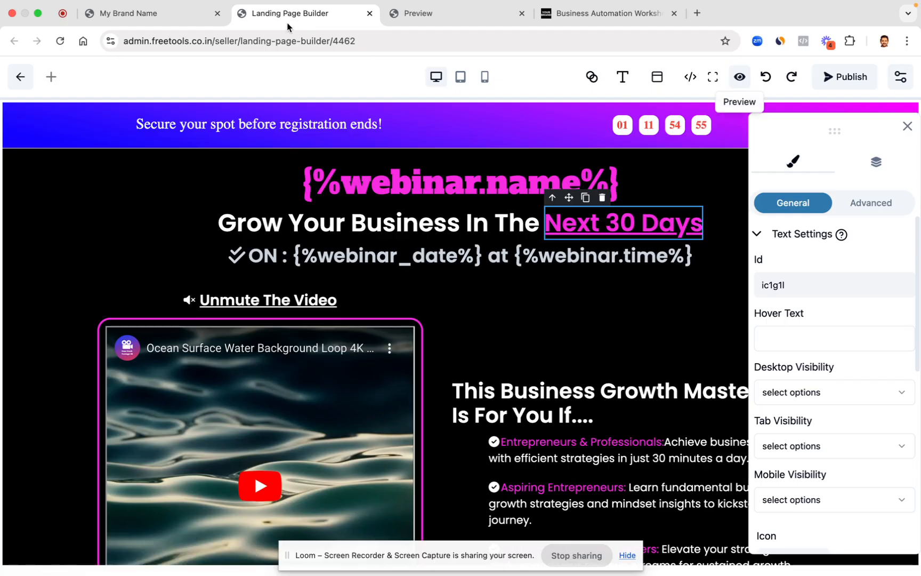
left_click(845, 76)
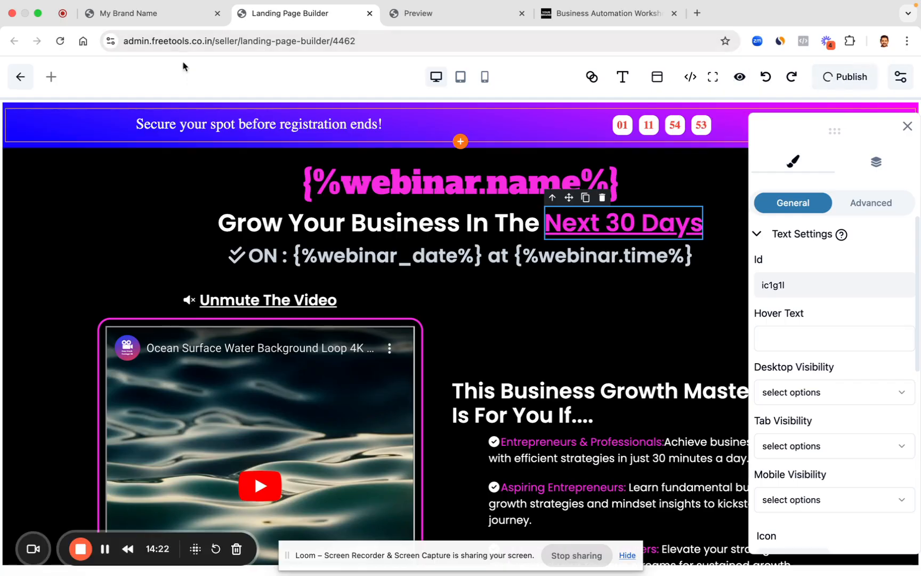
Step: Open the live Opt-In Page, close the old preview, and examine the main title and the Next Workshop Schedule headline
left_click(163, 14)
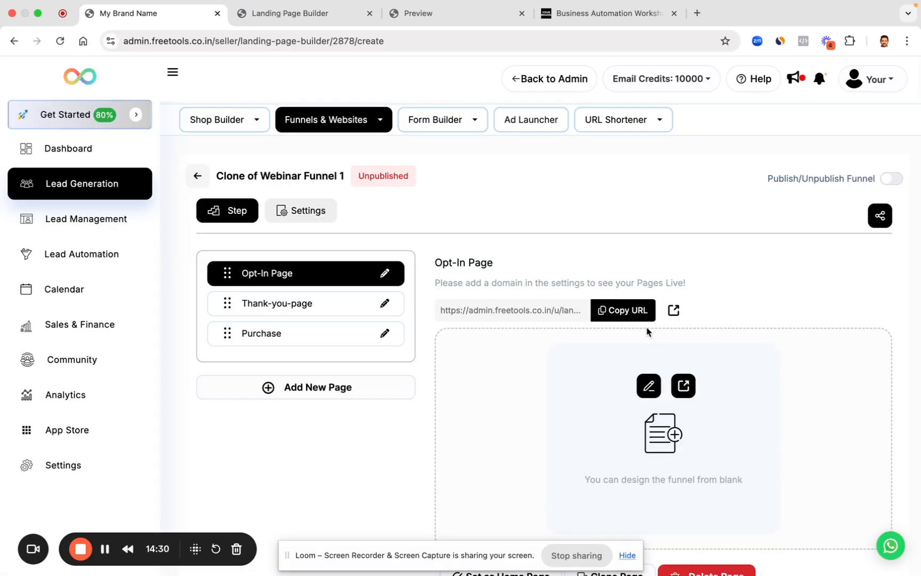
left_click(683, 385)
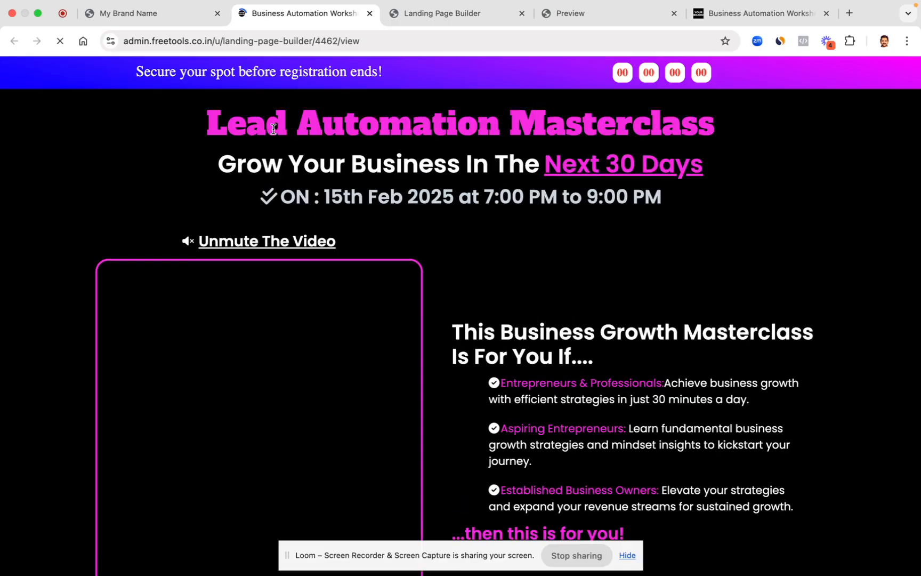
left_click_drag(210, 135, 667, 53)
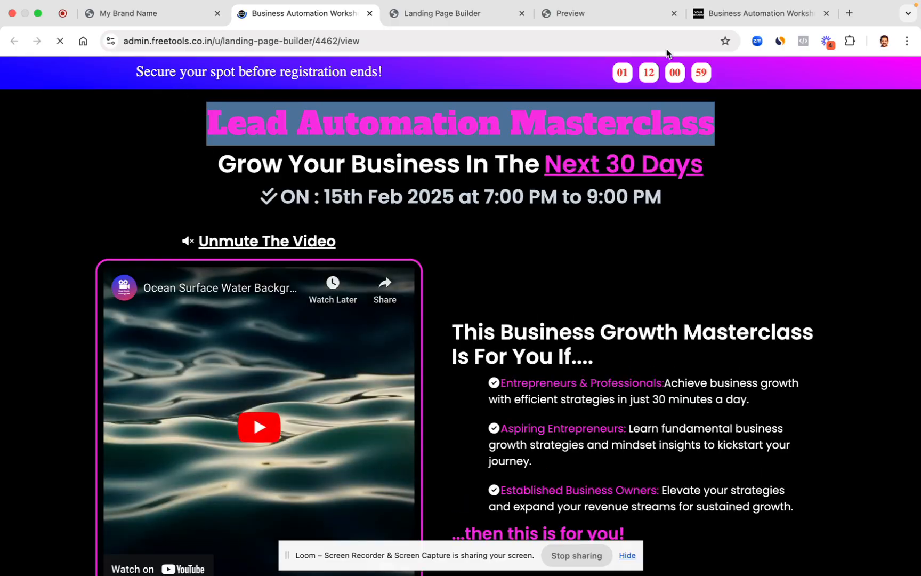
left_click(673, 13)
left_click(477, 157)
scroll(477, 156, "down", 10)
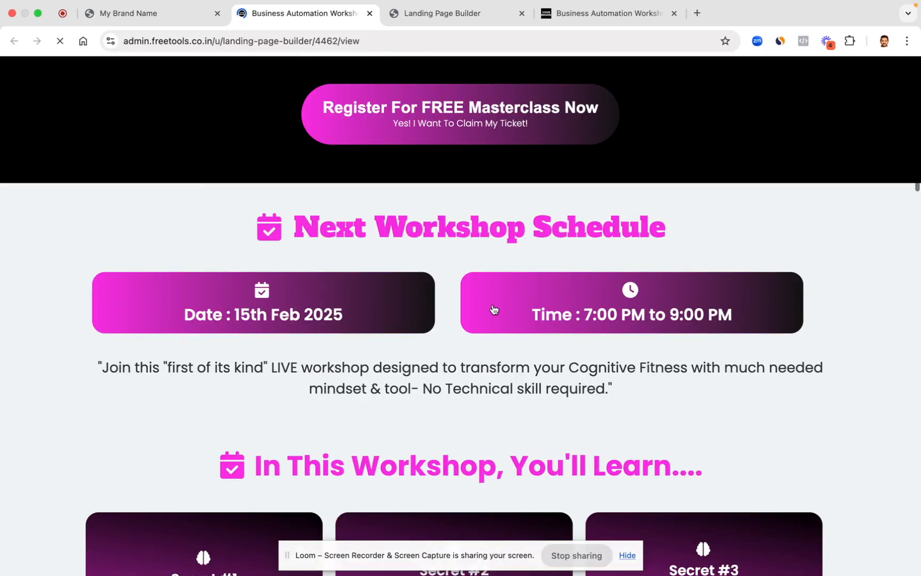
left_click_drag(298, 226, 666, 229)
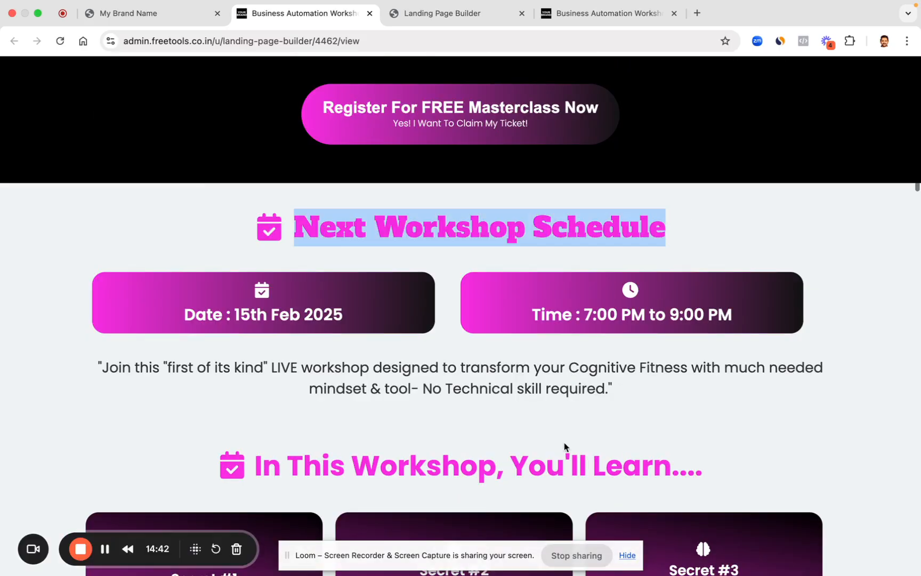
Step: Return to the landing page builder, change the page-wide paragraph font to Courier New 400, and check the body text down the page
left_click(427, 32)
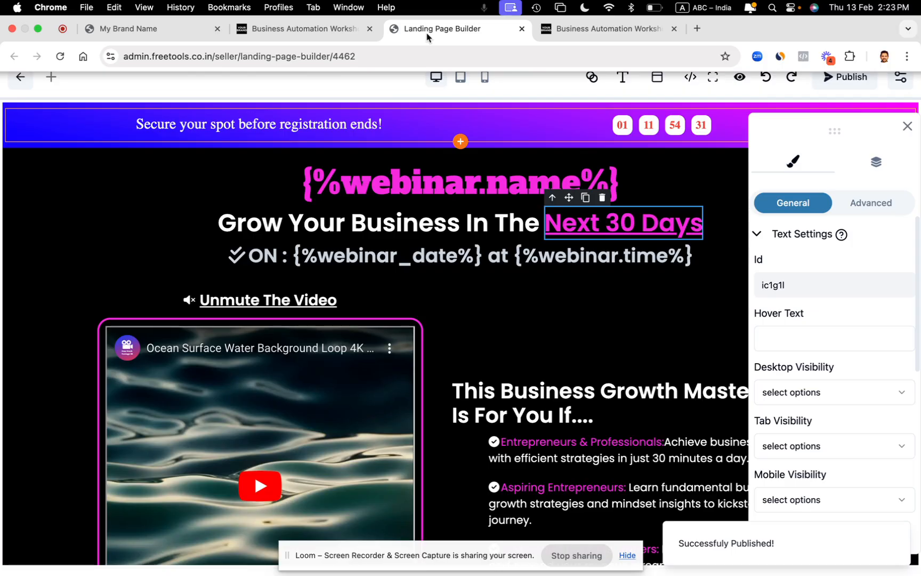
scroll(471, 283, "down", 3)
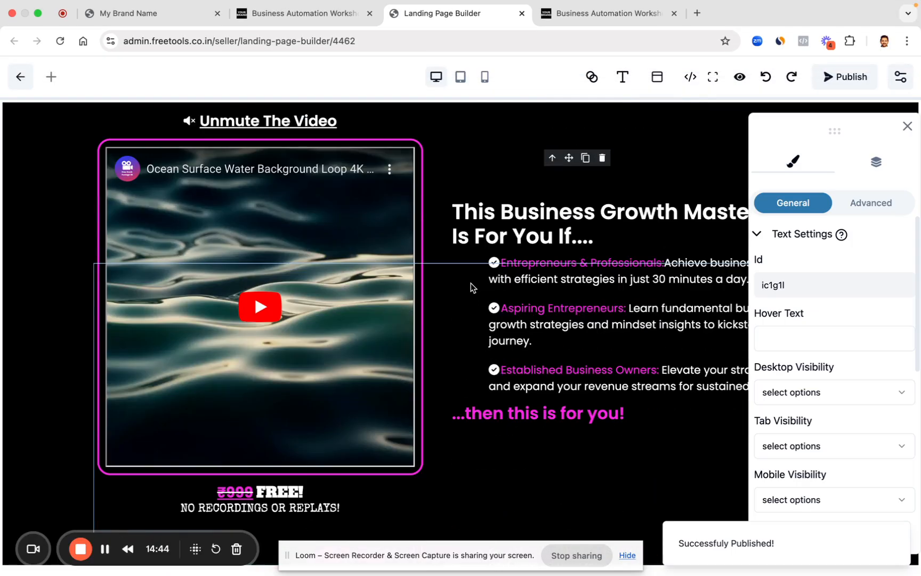
scroll(470, 283, "up", 3)
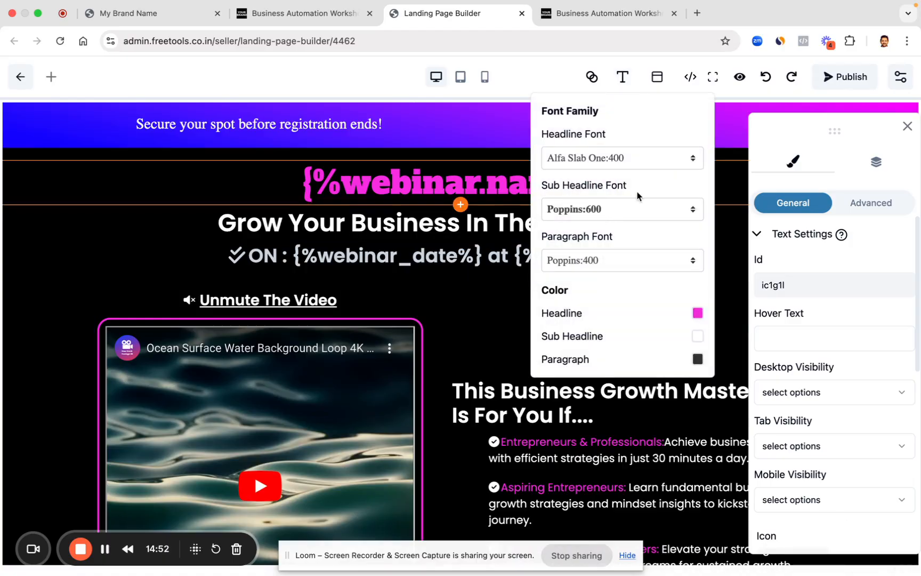
scroll(506, 362, "down", 3)
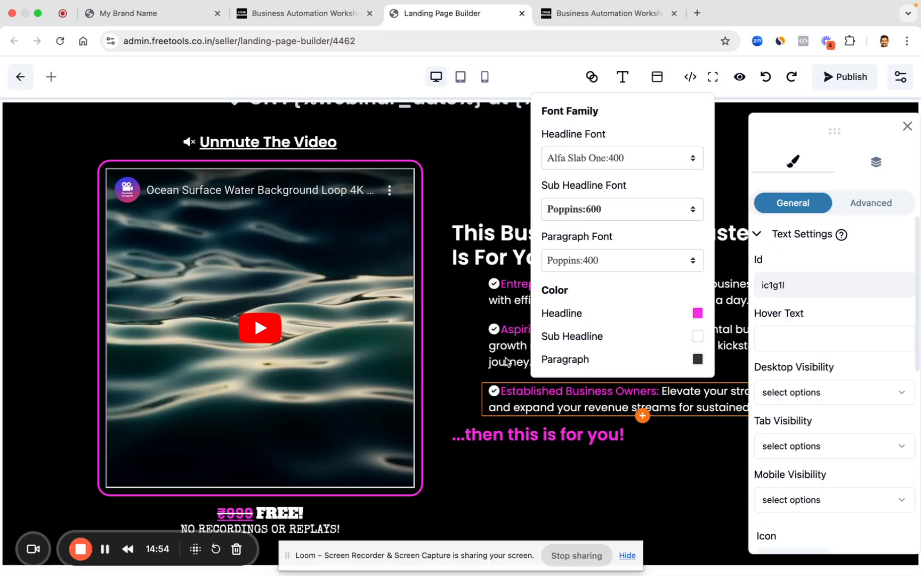
left_click(585, 262)
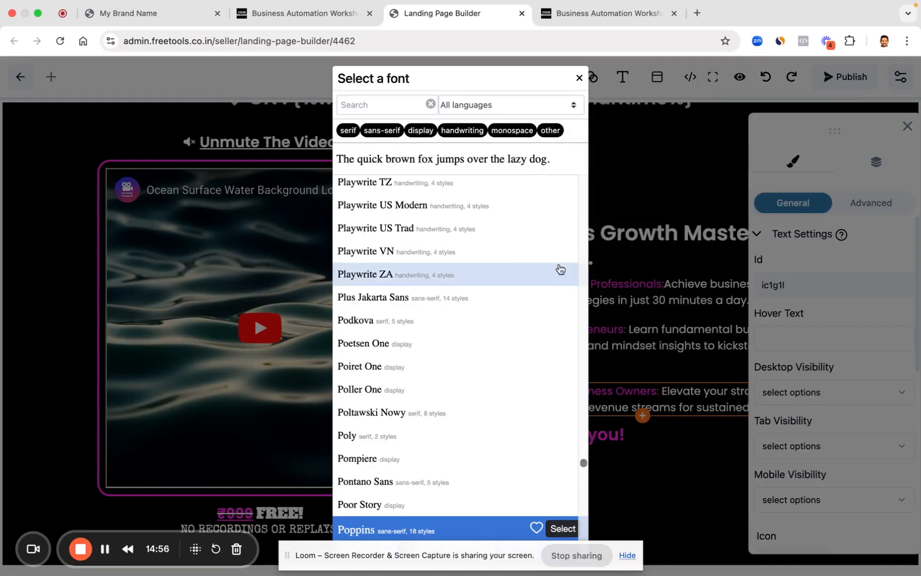
scroll(468, 241, "up", 10)
scroll(469, 242, "up", 10)
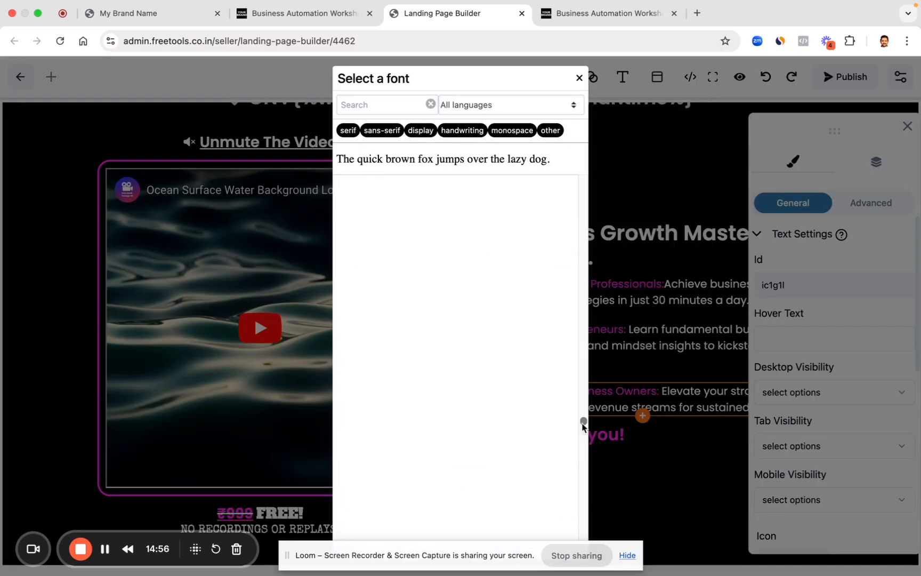
scroll(579, 272, "up", 15)
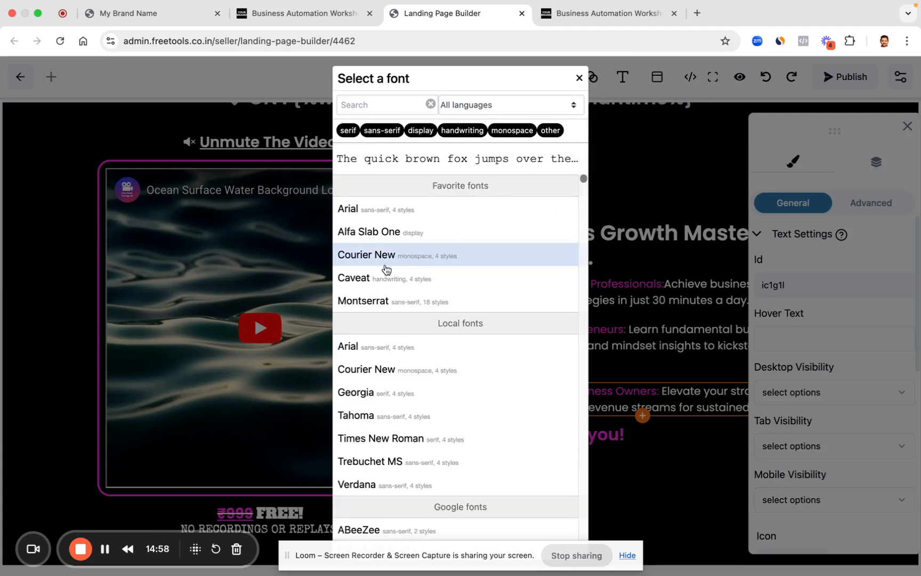
scroll(409, 390, "down", 3)
scroll(408, 384, "up", 2)
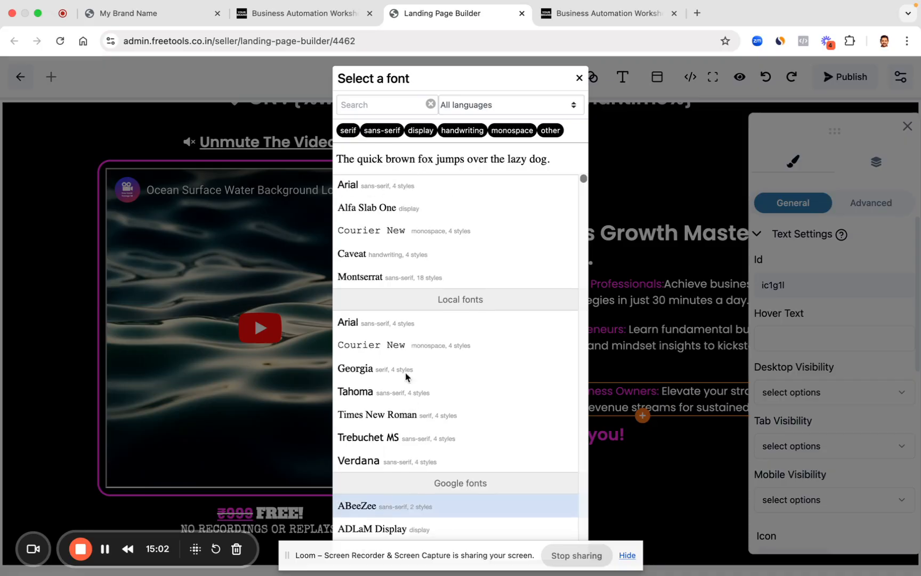
left_click(367, 346)
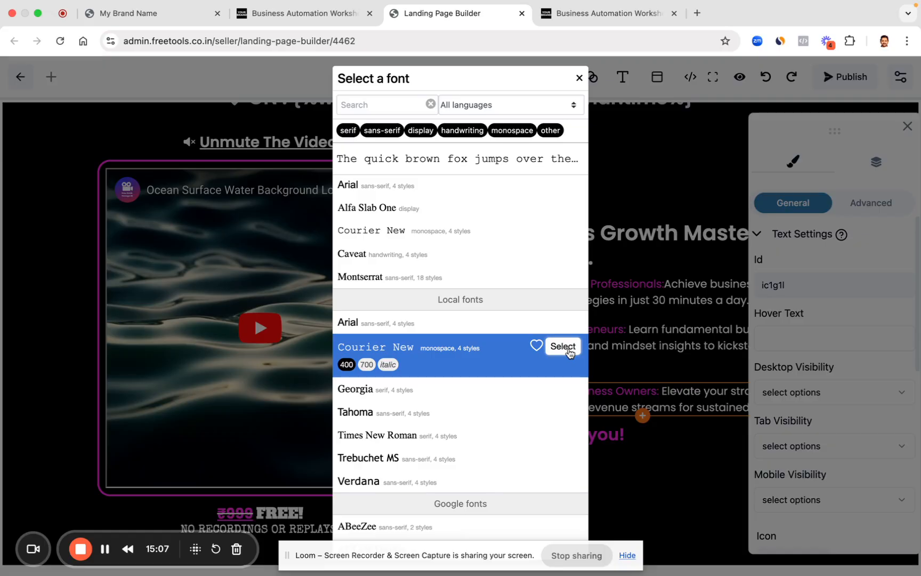
left_click(567, 348)
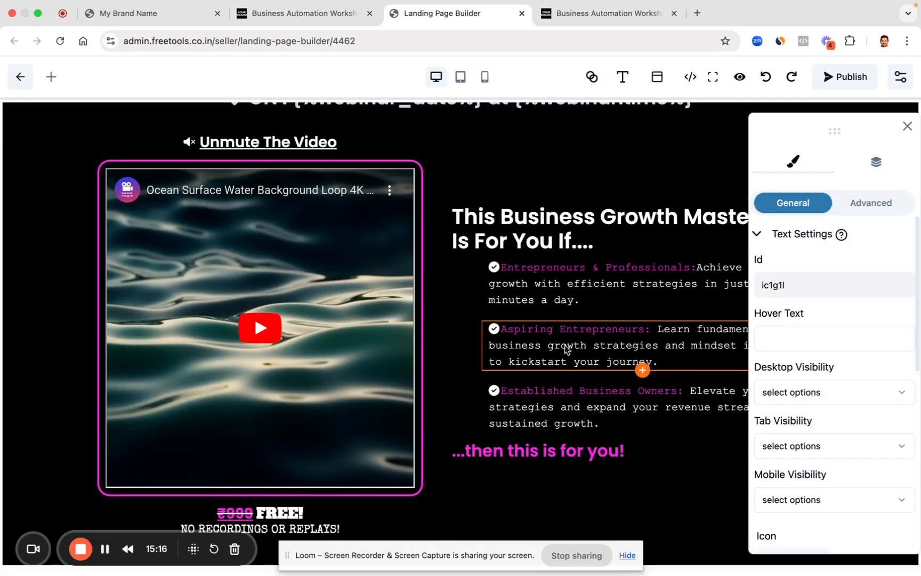
scroll(566, 344, "down", 15)
scroll(563, 349, "down", 10)
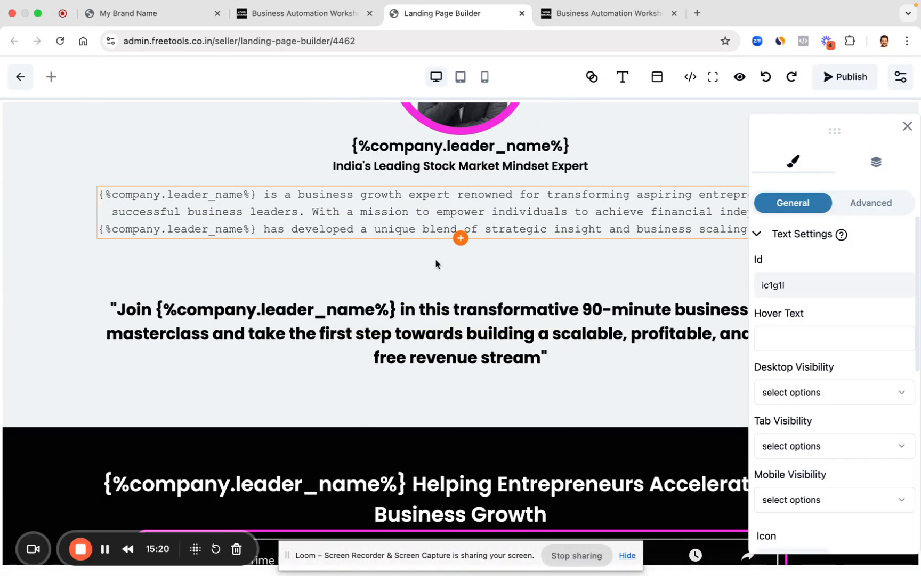
scroll(436, 263, "down", 15)
scroll(486, 447, "down", 15)
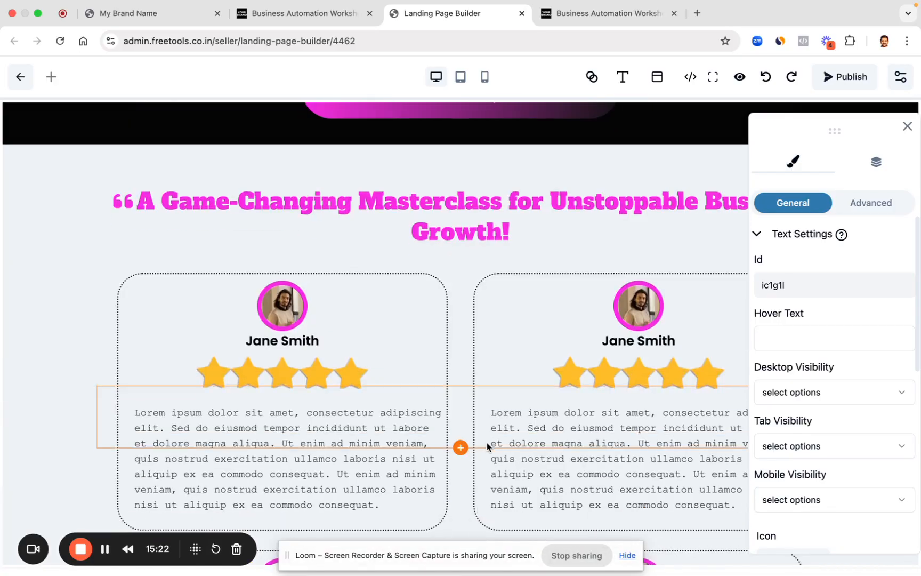
scroll(575, 351, "up", 20)
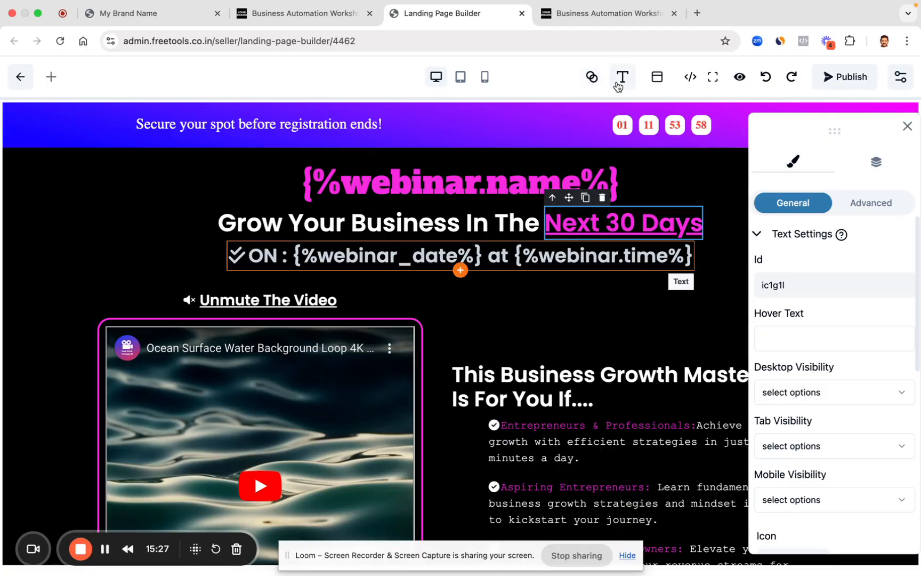
Step: Set the page-wide headline colour to purple AF33F2 and check the section headlines down to Meet Your Host
left_click(622, 80)
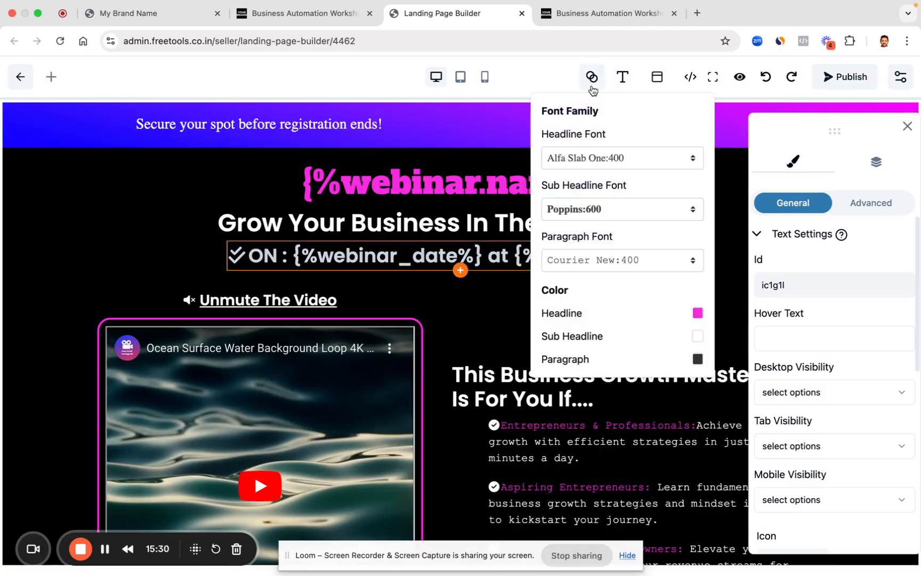
left_click(698, 314)
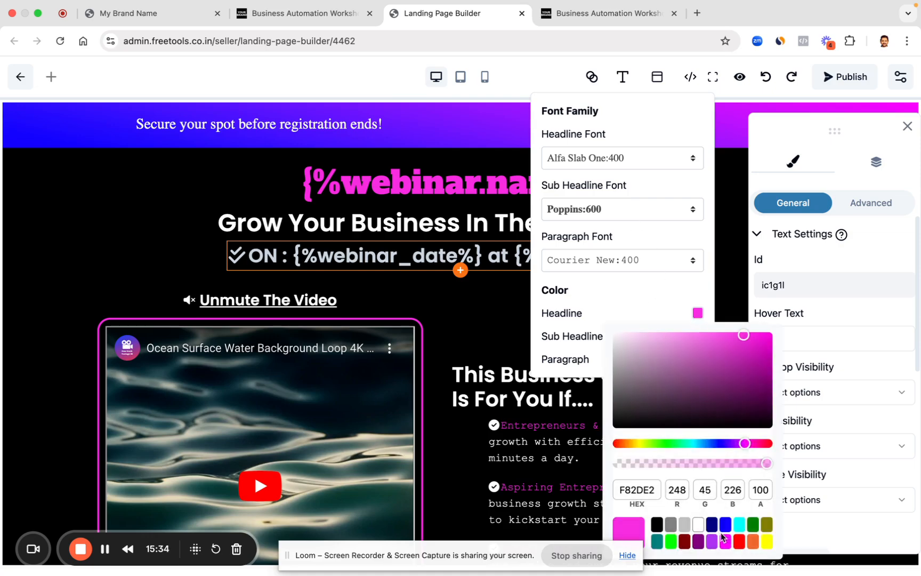
left_click(712, 542)
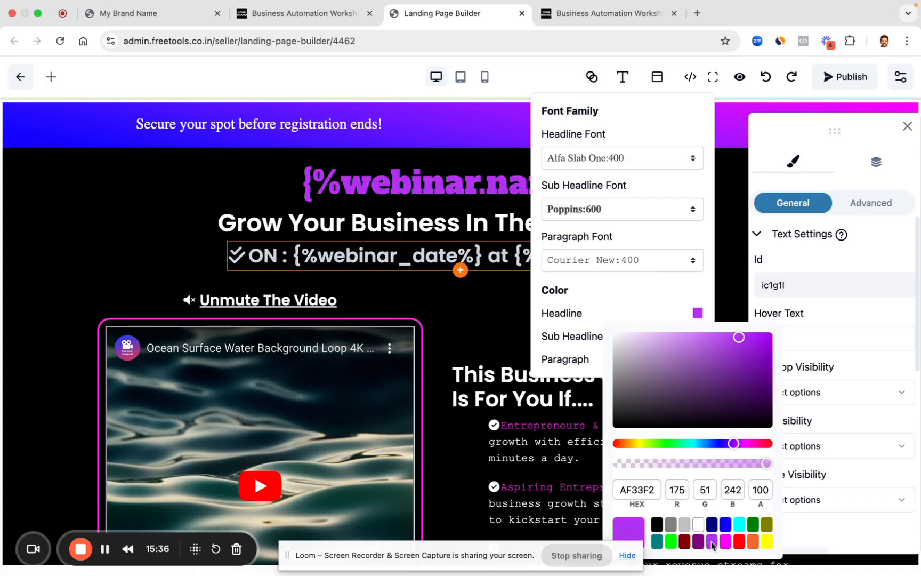
scroll(359, 319, "down", 15)
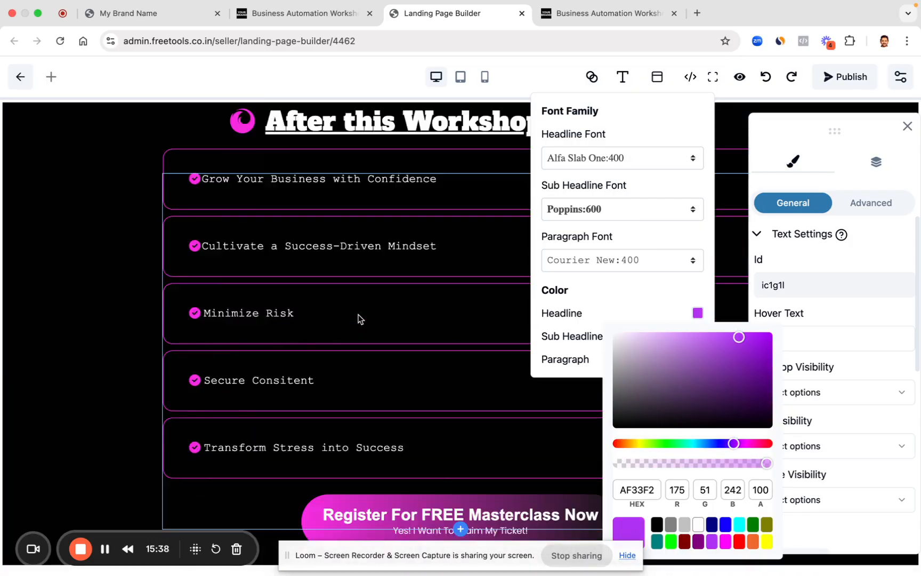
scroll(359, 309, "down", 5)
scroll(360, 317, "up", 8)
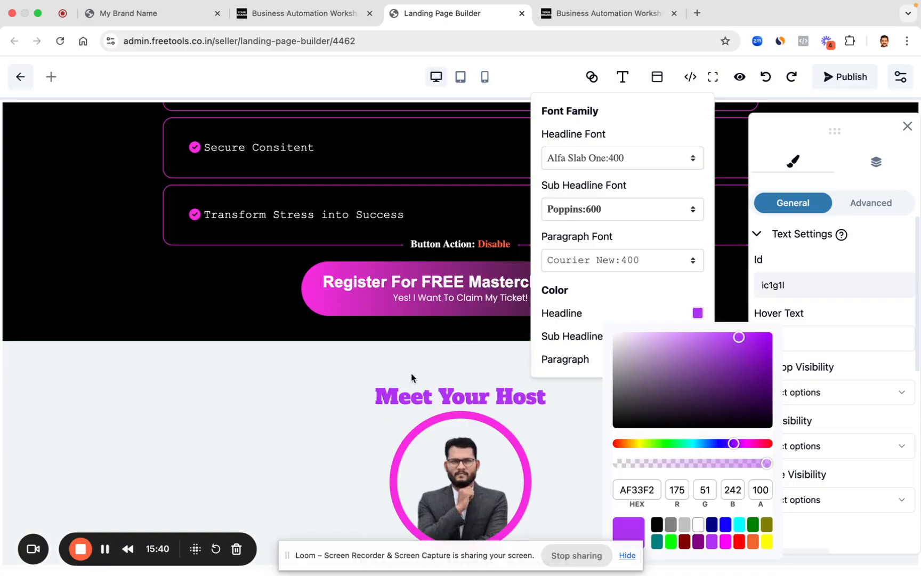
Step: Try blue 0000FF, cyan 00FFFF and olive 808000 as the page-wide headline colour, comparing the headlines on the page
left_click(726, 525)
scroll(240, 318, "up", 10)
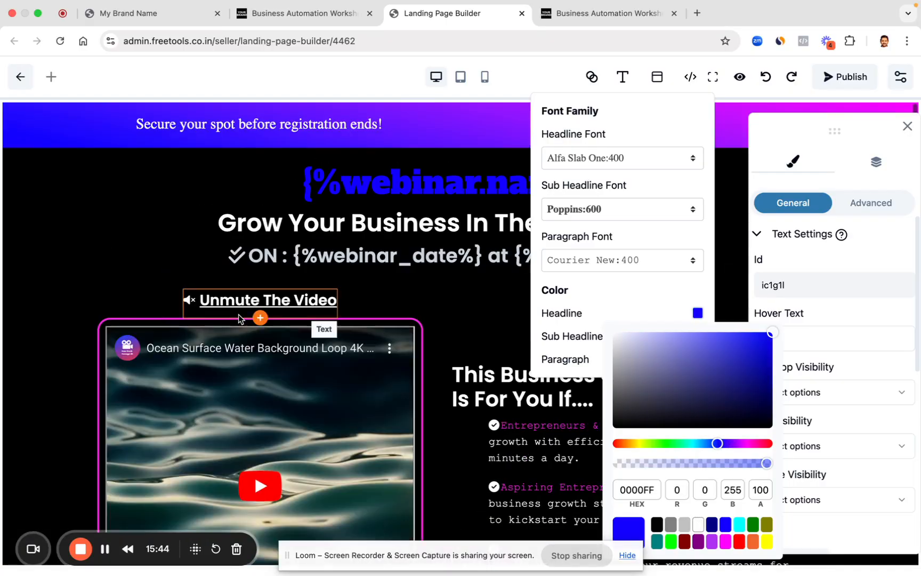
left_click(739, 525)
scroll(407, 369, "down", 15)
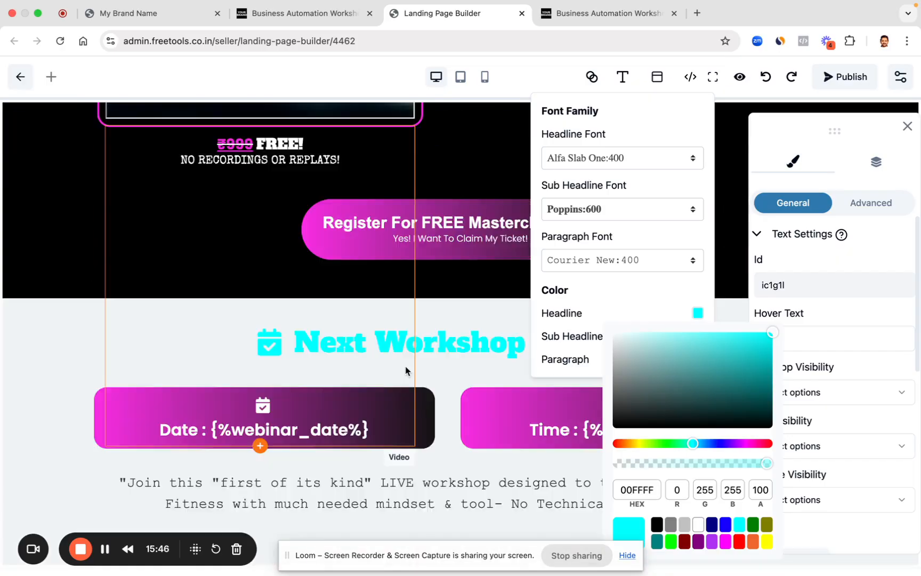
scroll(405, 369, "down", 2)
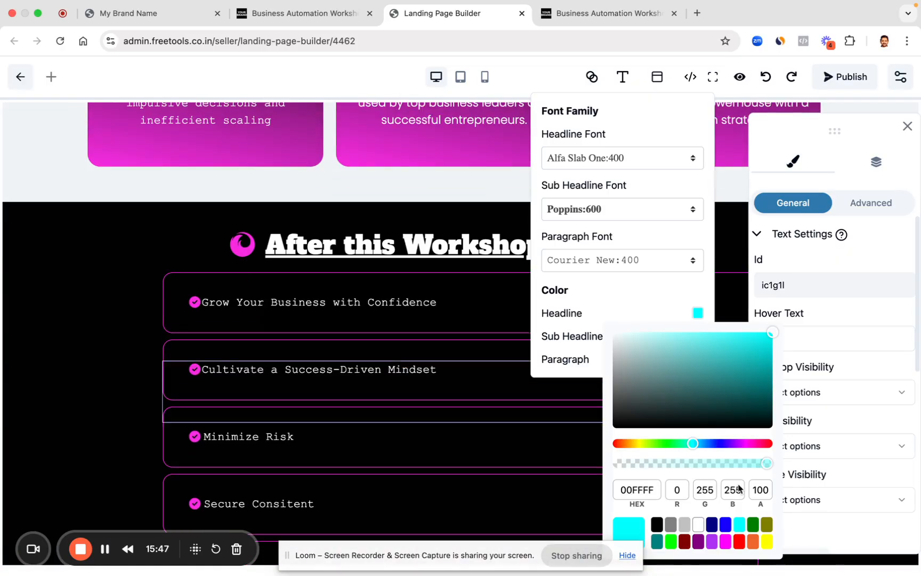
left_click(766, 525)
scroll(402, 339, "up", 15)
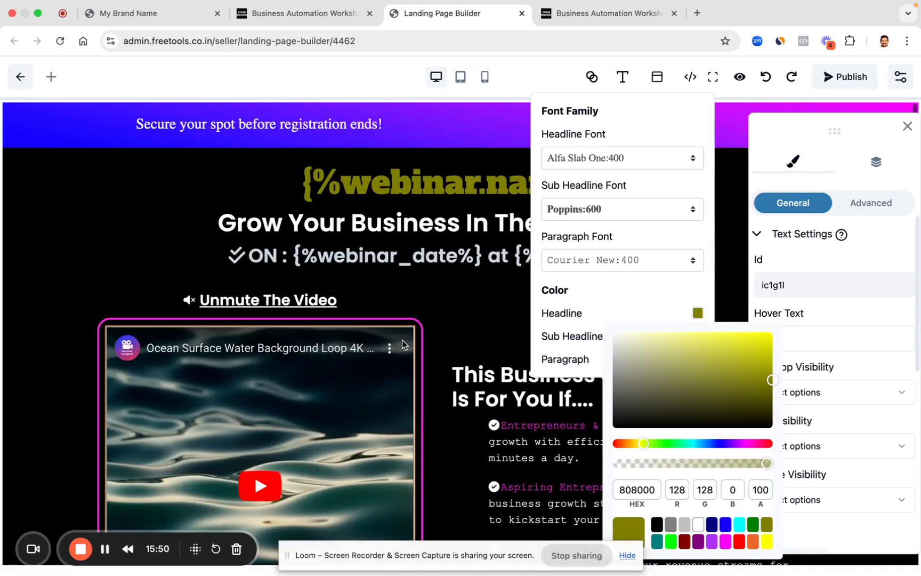
scroll(402, 340, "down", 8)
scroll(402, 339, "up", 8)
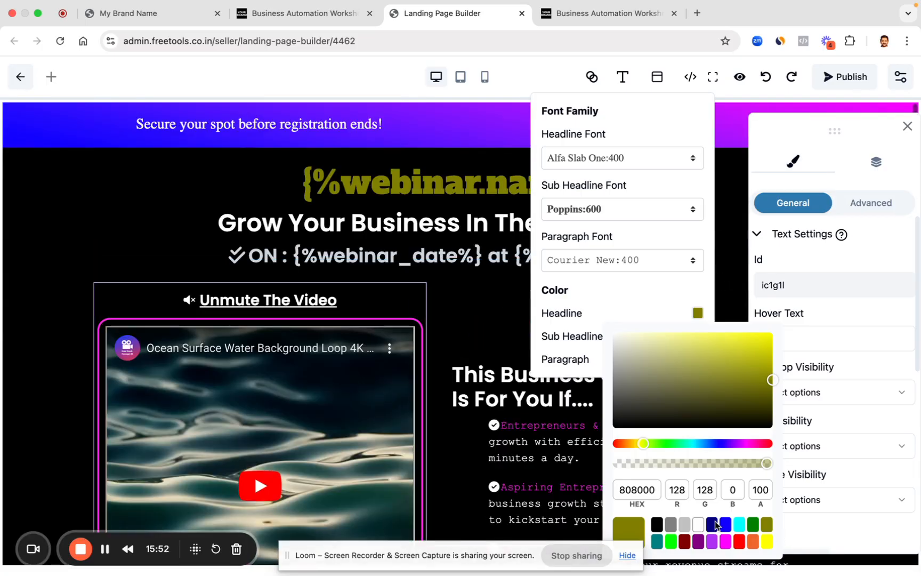
Step: Set the page-wide headline colour to magenta FF00FF and close the colour picker
left_click(713, 541)
left_click(725, 542)
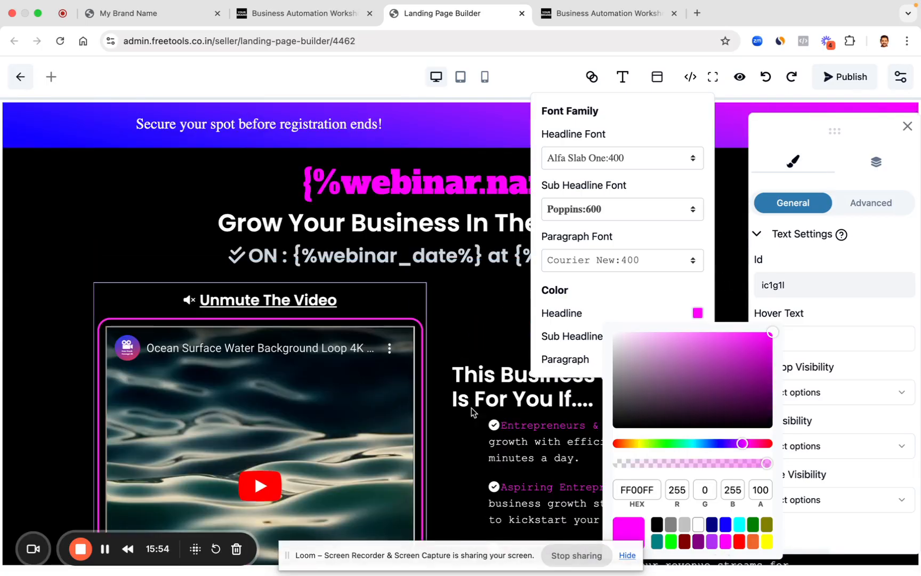
left_click(486, 338)
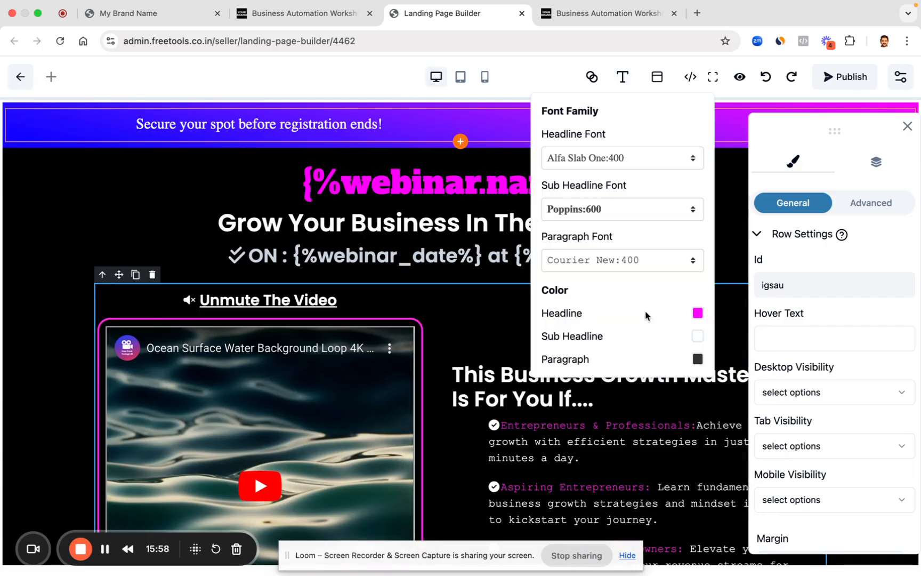
Step: Try red FF0000 as the page-wide sub headline colour and restore it to white FFFFFF
left_click(697, 336)
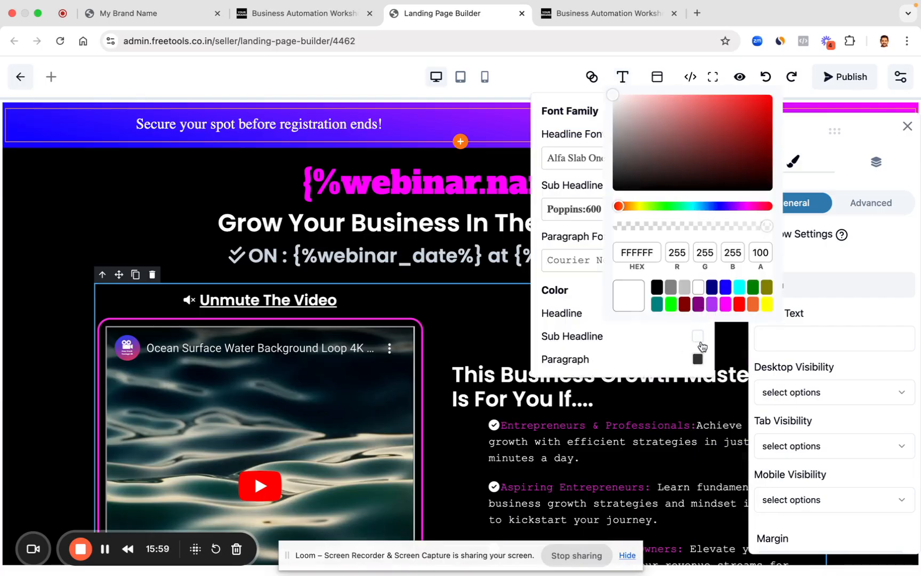
left_click(739, 304)
scroll(391, 384, "down", 15)
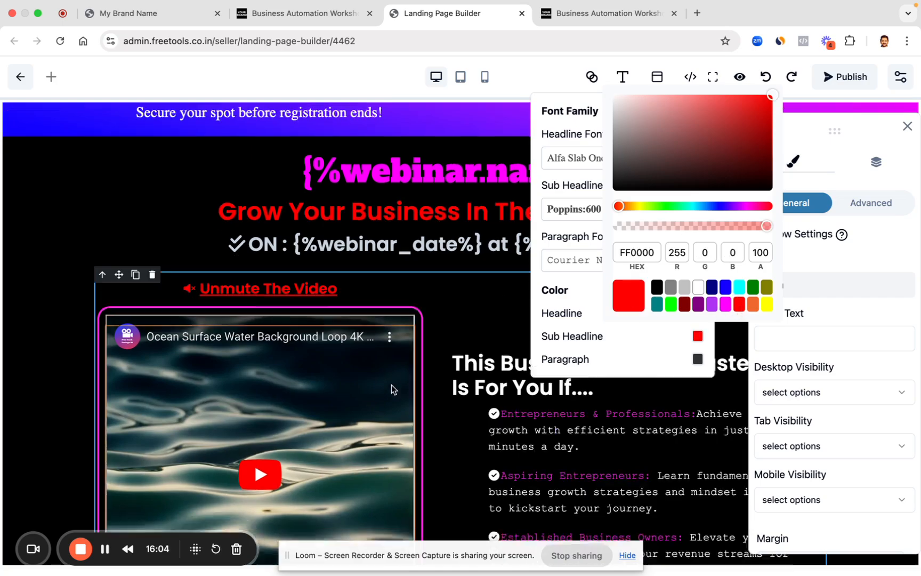
scroll(391, 382, "up", 15)
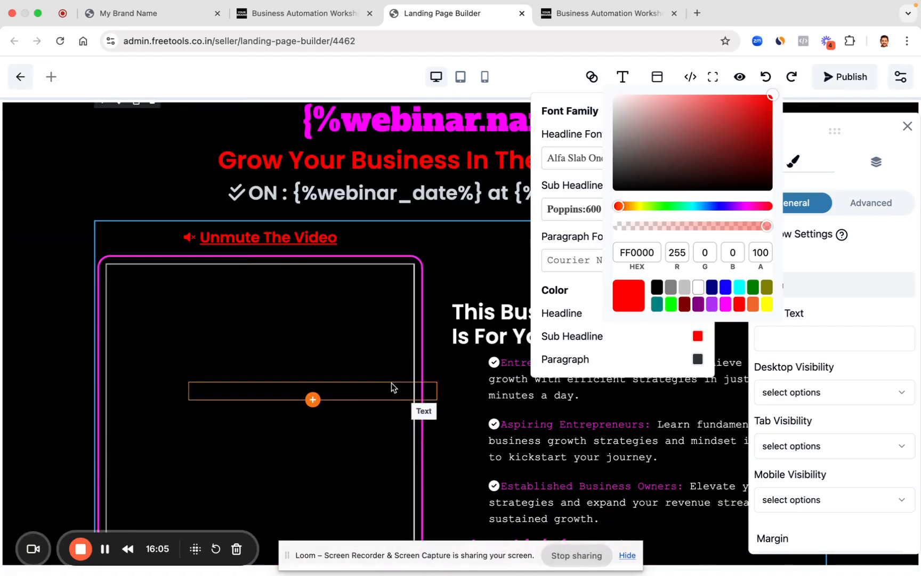
left_click(698, 287)
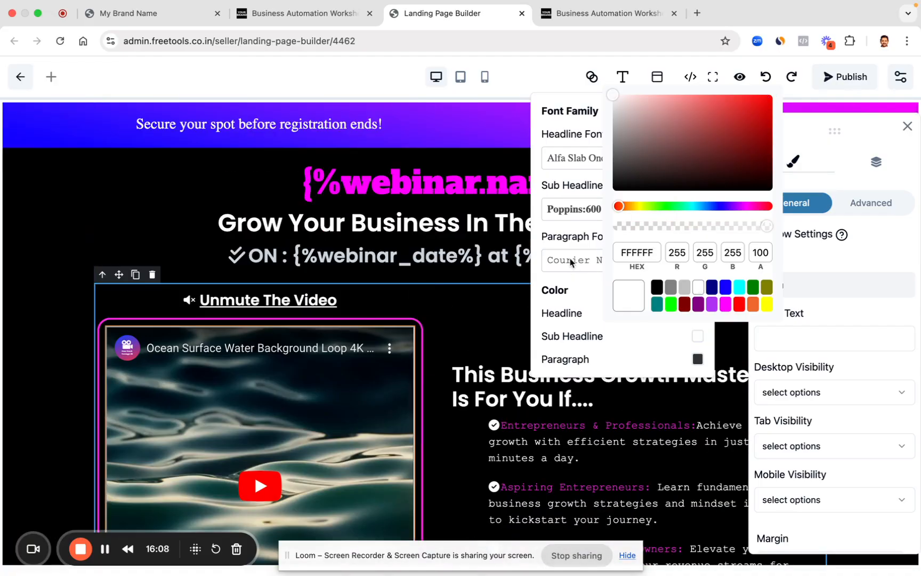
Step: Set the page-wide paragraph colour to light grey C0C0C0 and check the body text in the sections below
left_click(698, 359)
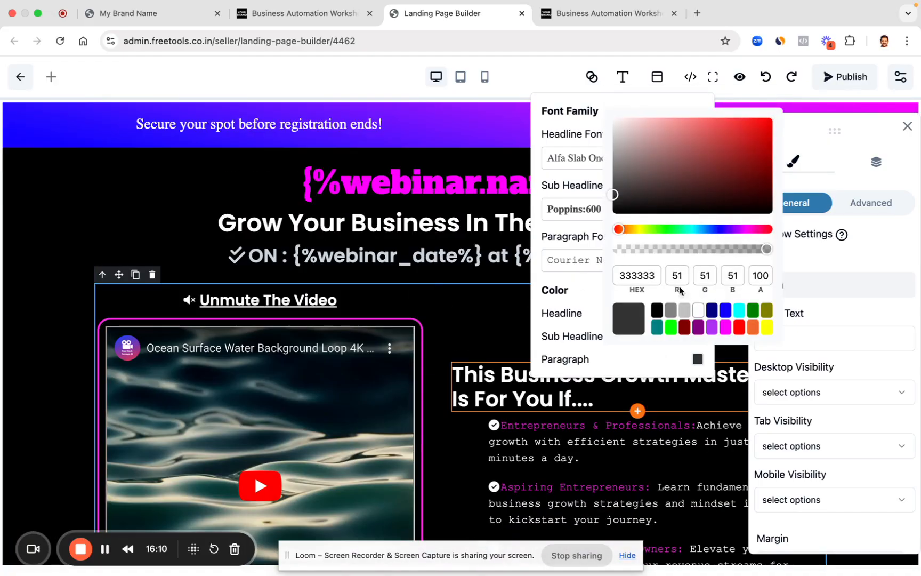
left_click(682, 313)
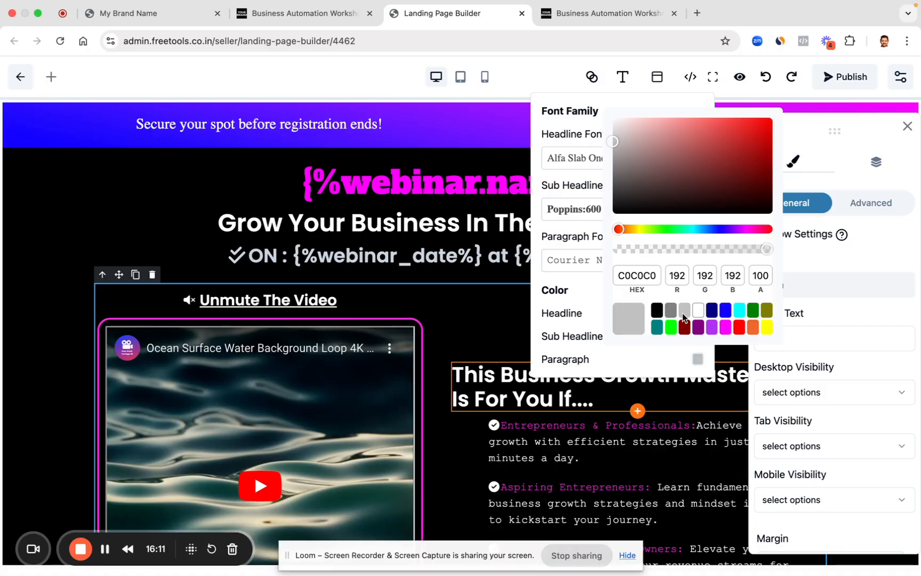
left_click(532, 366)
left_click(521, 379)
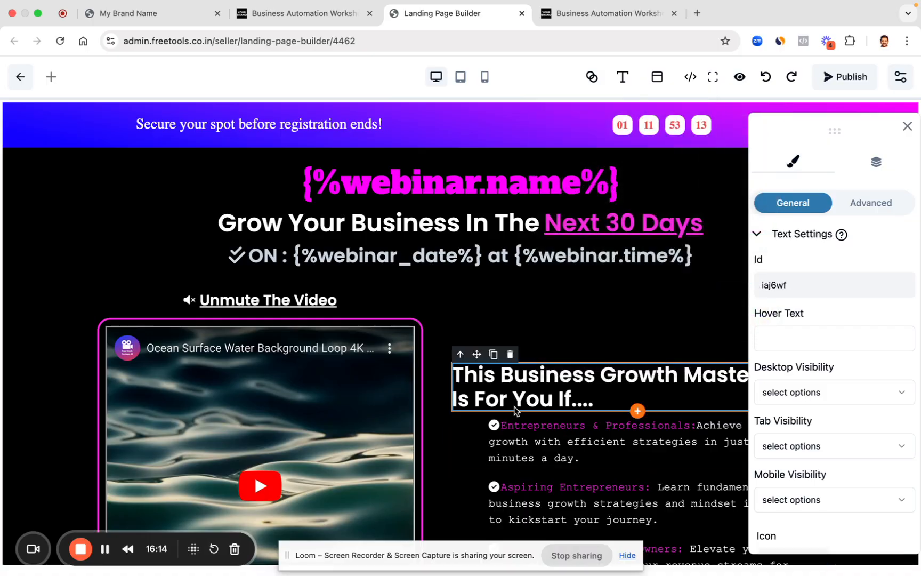
scroll(566, 421, "down", 10)
scroll(565, 421, "down", 5)
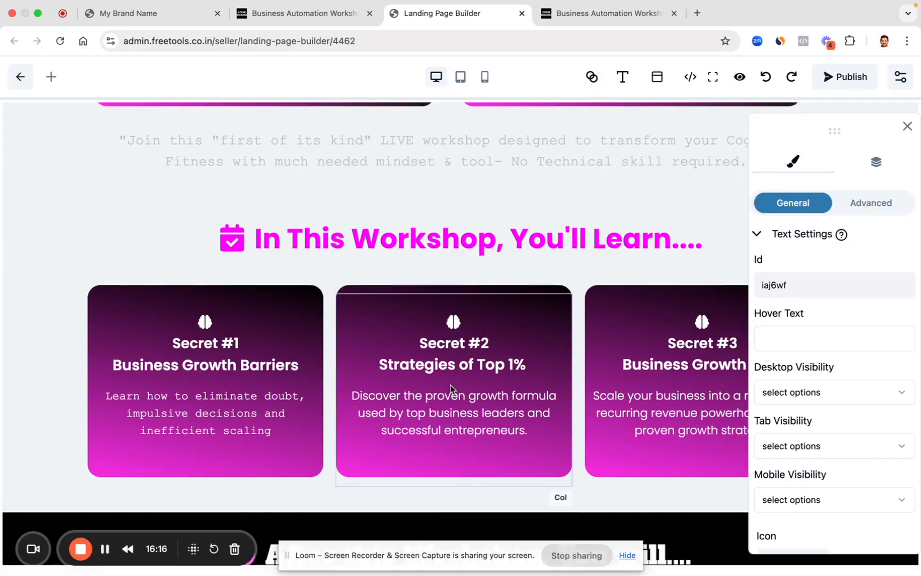
scroll(452, 390, "down", 10)
scroll(457, 391, "down", 5)
Step: Set the page-wide paragraph colour to black 000000 and check the body text in the sections down the page
scroll(456, 395, "up", 20)
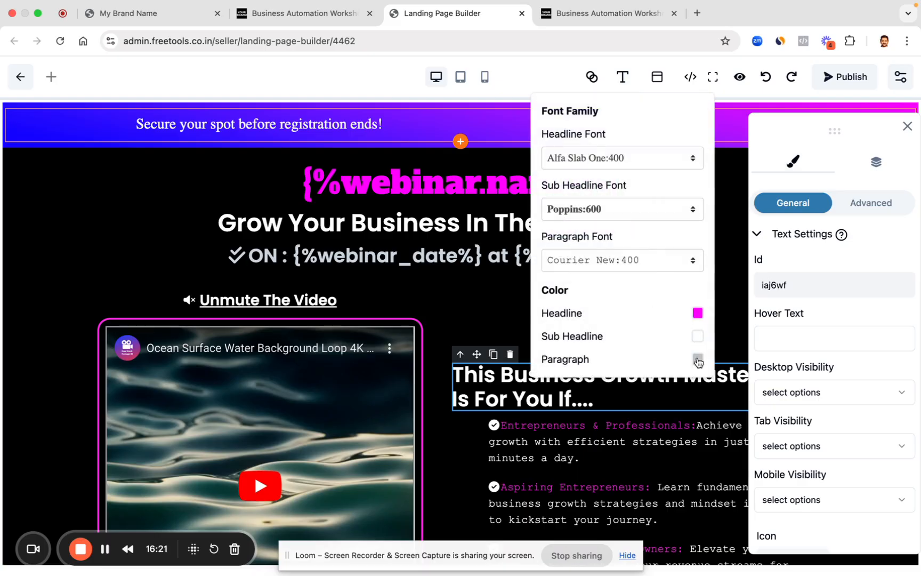
left_click(697, 359)
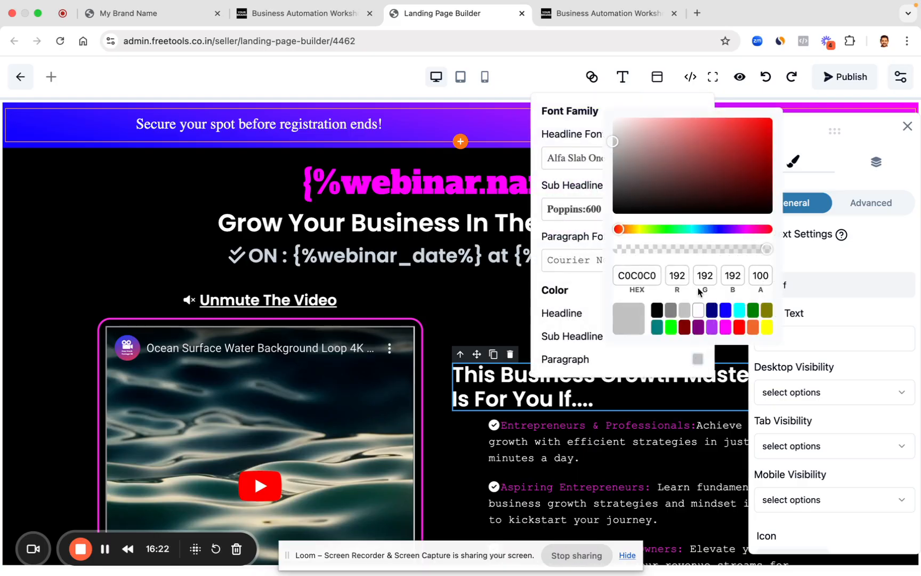
left_click(657, 311)
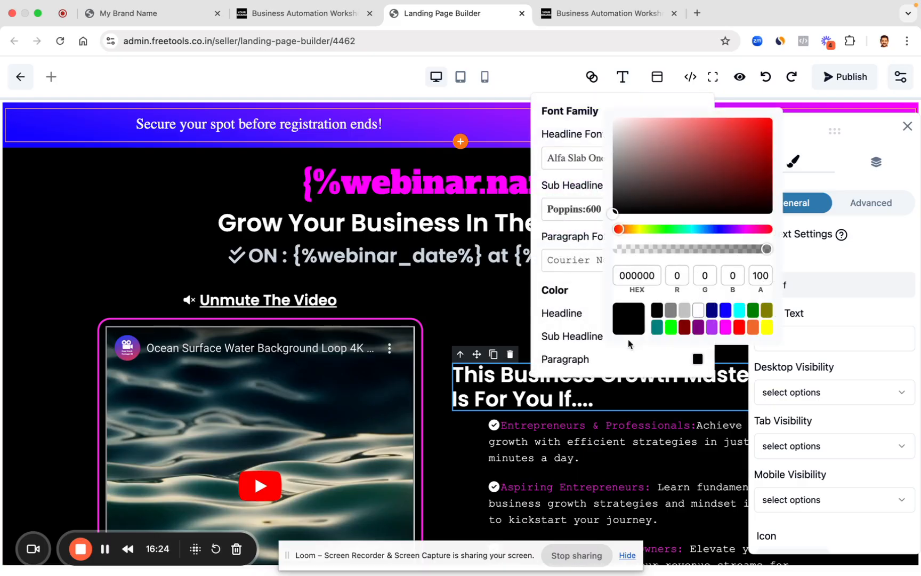
left_click(580, 464)
scroll(519, 419, "down", 15)
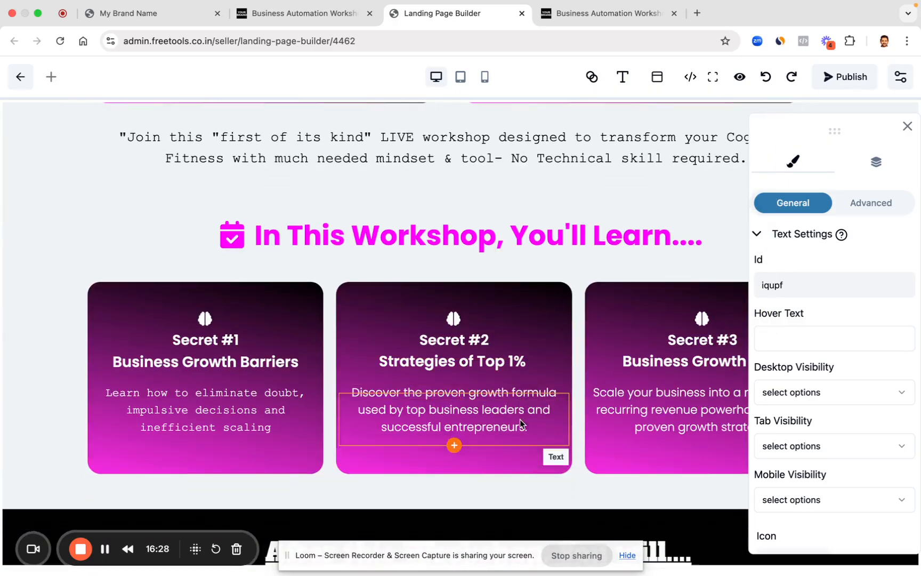
scroll(519, 419, "down", 10)
scroll(519, 418, "down", 10)
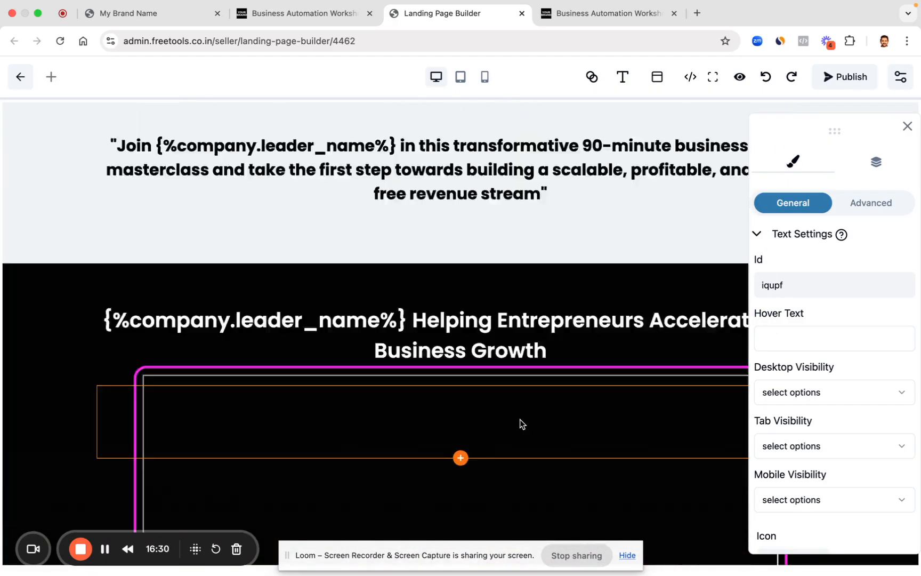
scroll(519, 419, "down", 15)
scroll(520, 419, "up", 20)
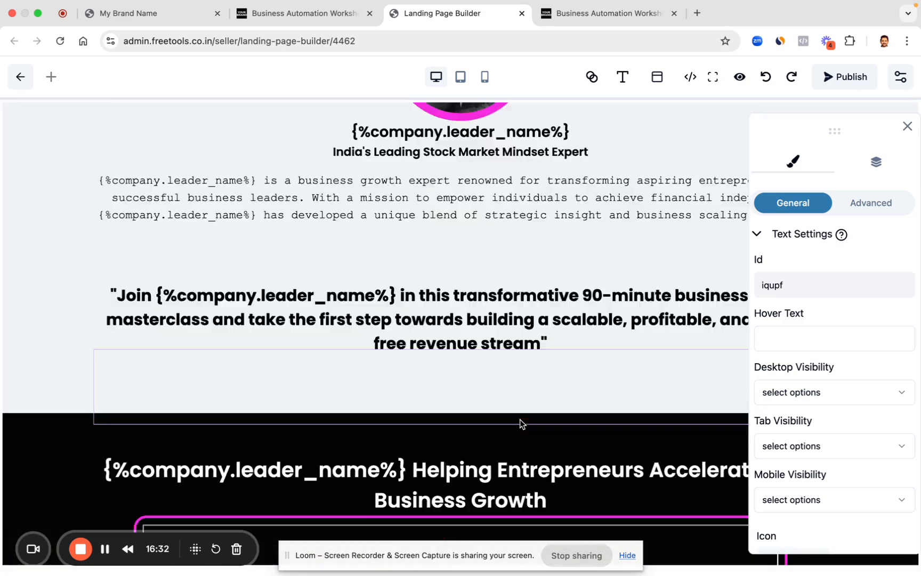
Step: Open the page's signup popup for editing and copy the embed code of the Webinar Registration form from the Form Builder
left_click(656, 80)
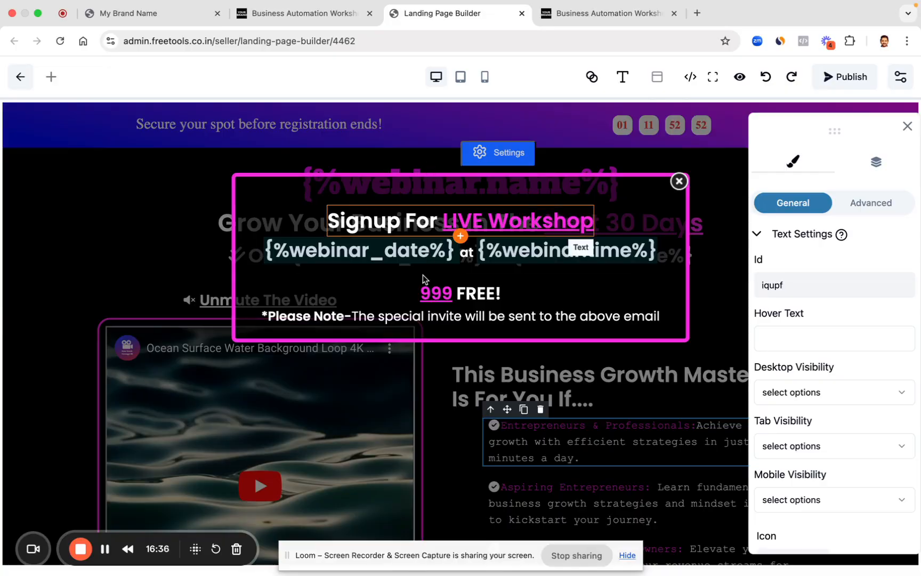
left_click(317, 13)
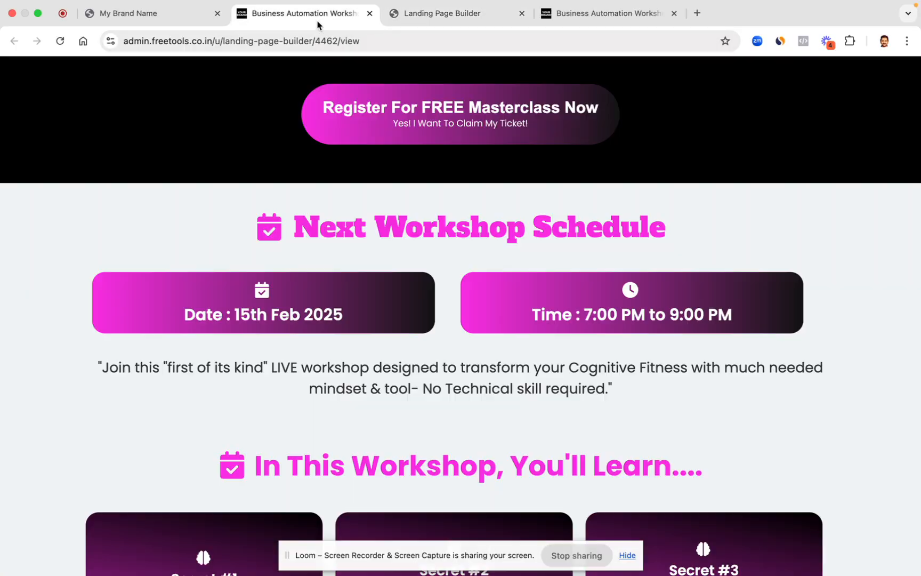
left_click(190, 10)
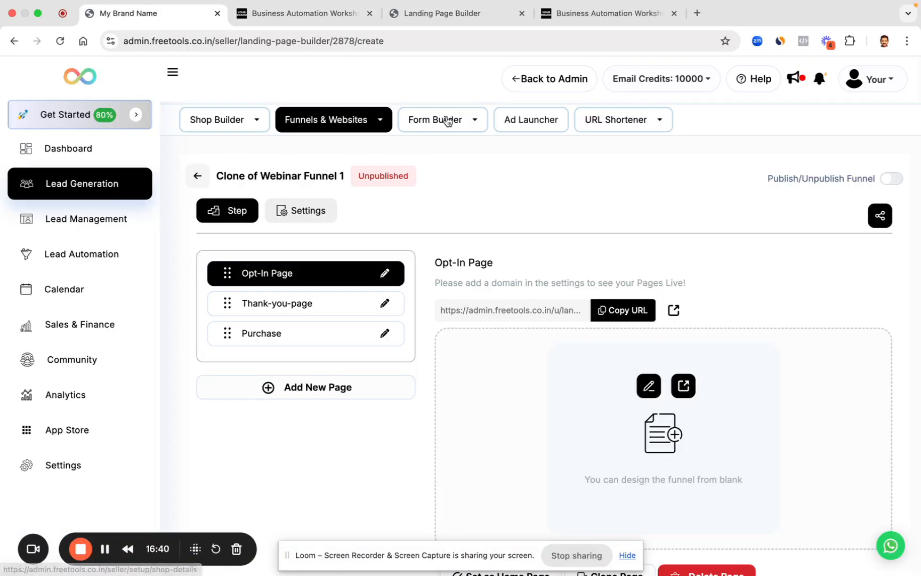
left_click(447, 119)
left_click(442, 153)
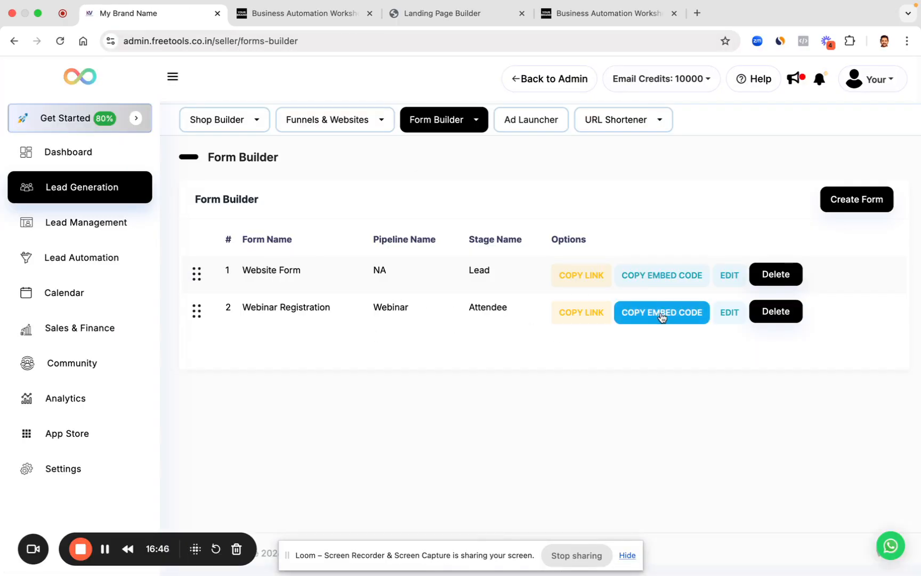
left_click(653, 311)
Step: Add a Custom Code element to the signup popup, between the webinar date line and the 999 FREE! text
left_click(426, 20)
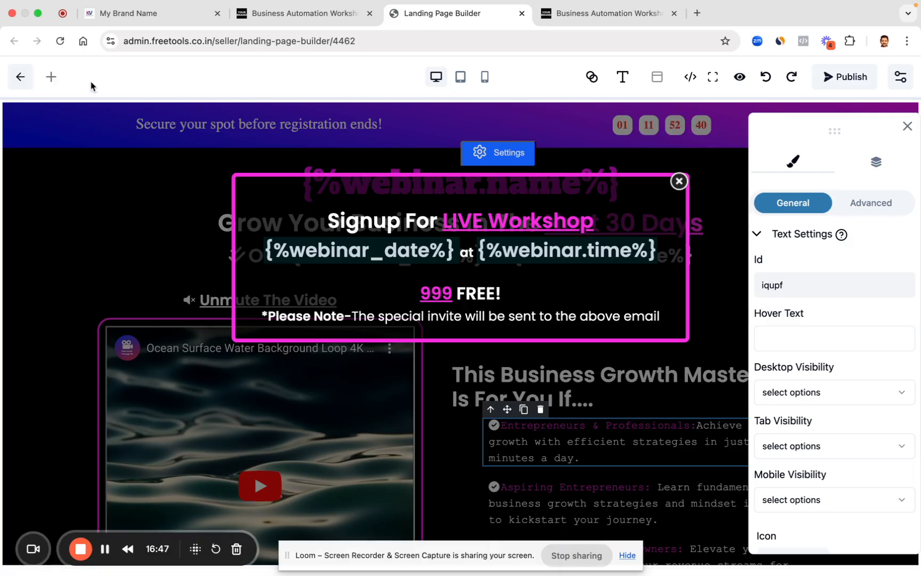
left_click(51, 78)
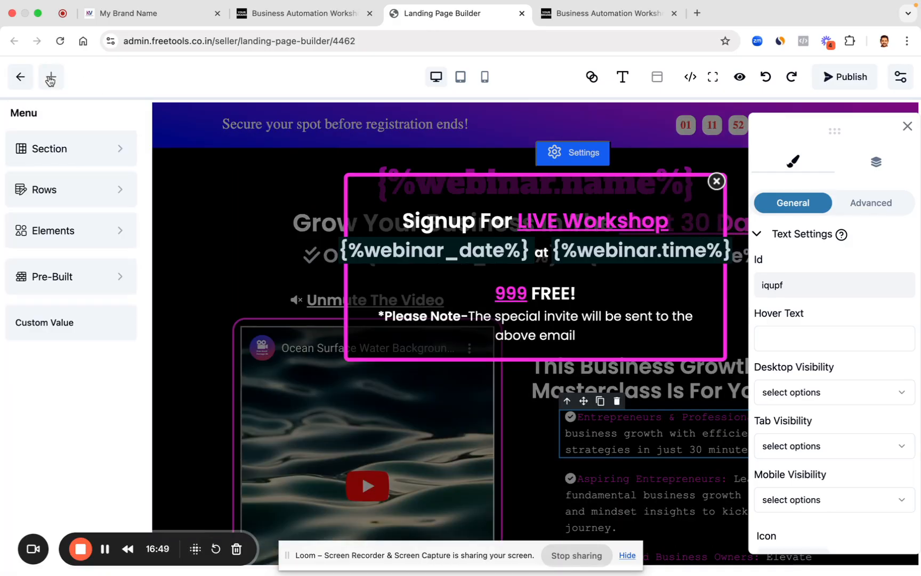
left_click(84, 240)
left_click(91, 335)
left_click(99, 307)
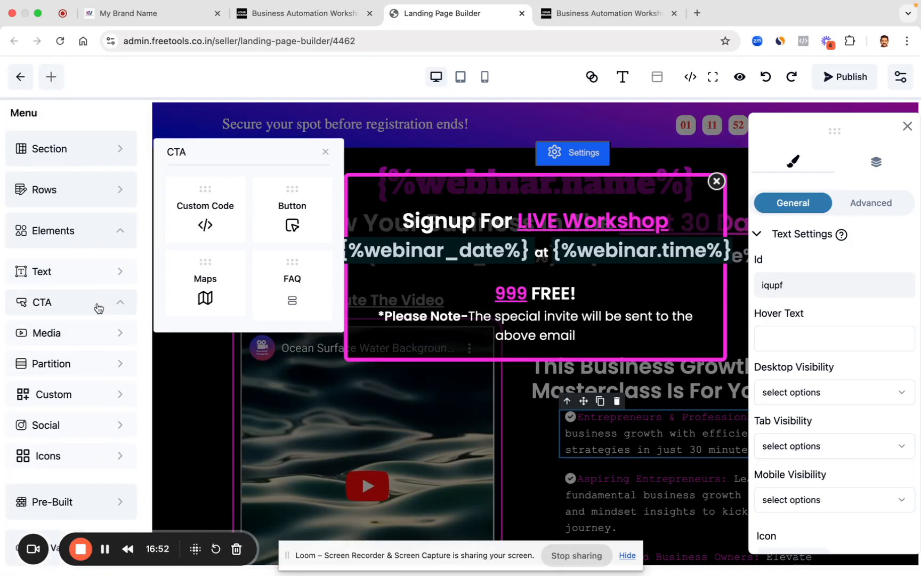
left_click_drag(217, 224, 515, 297)
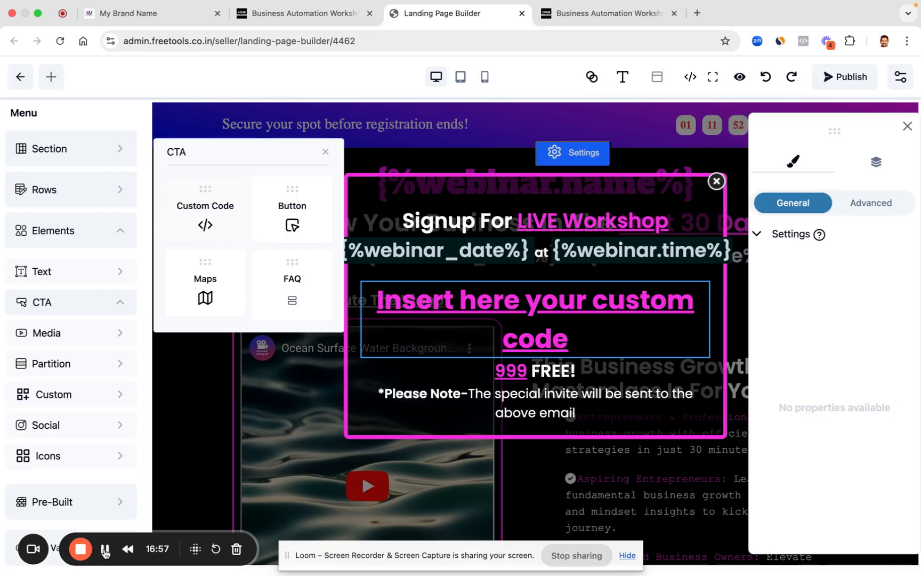
Step: Close the two page preview tabs, then insert the copied Webinar Registration embed code into the popup's custom code element and save it
left_click(537, 295)
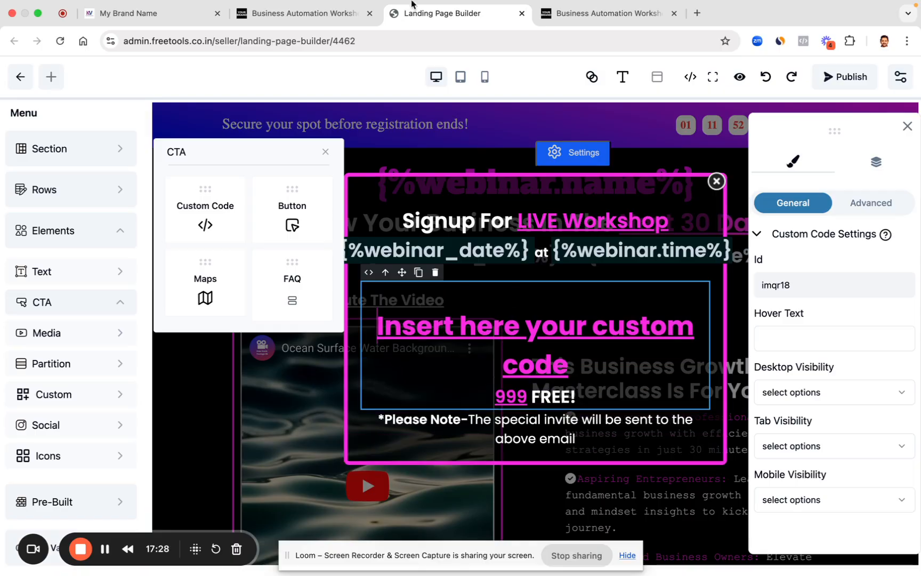
left_click(673, 13)
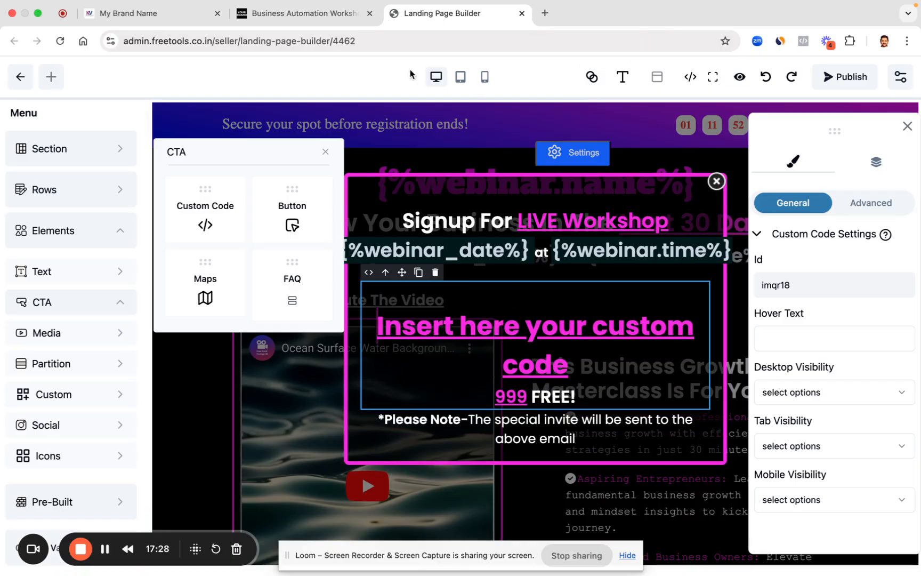
left_click(369, 12)
double_click(508, 343)
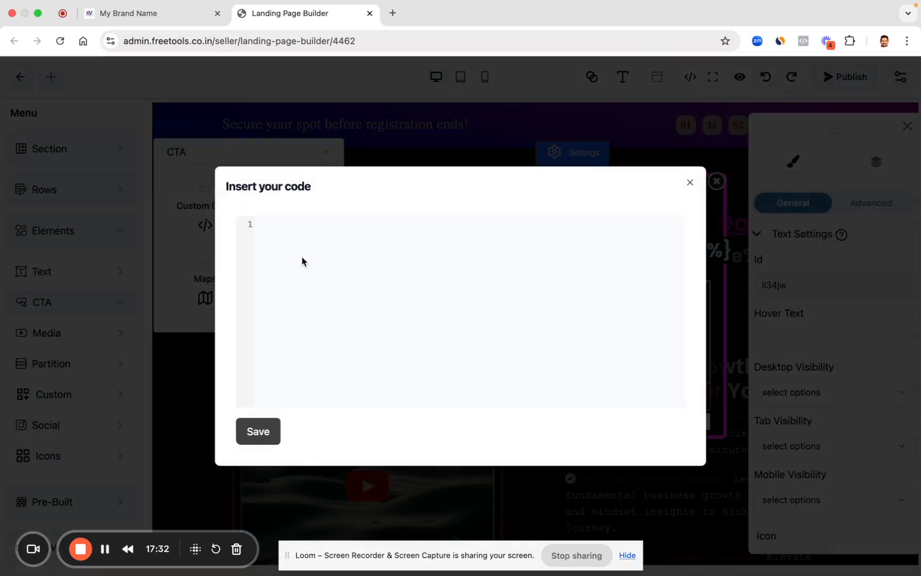
key("super+v")
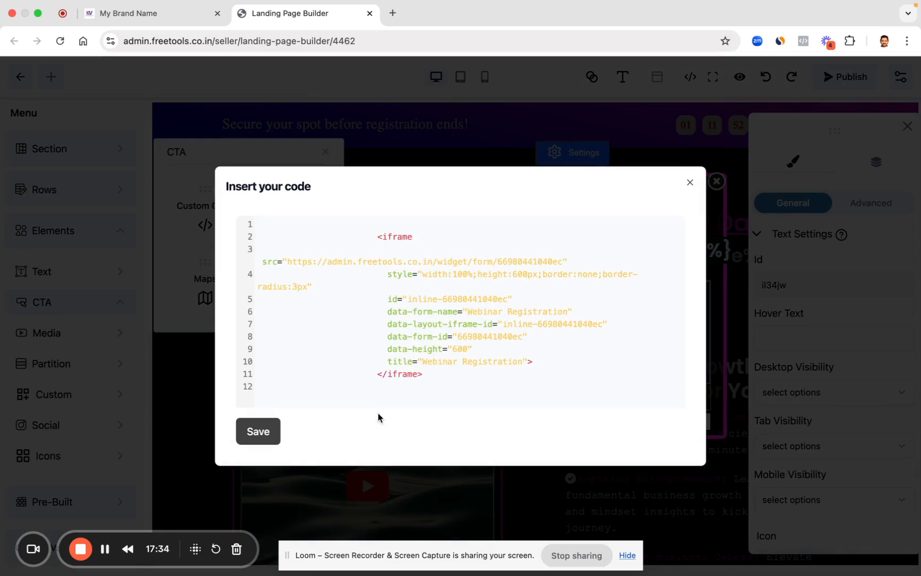
left_click(251, 436)
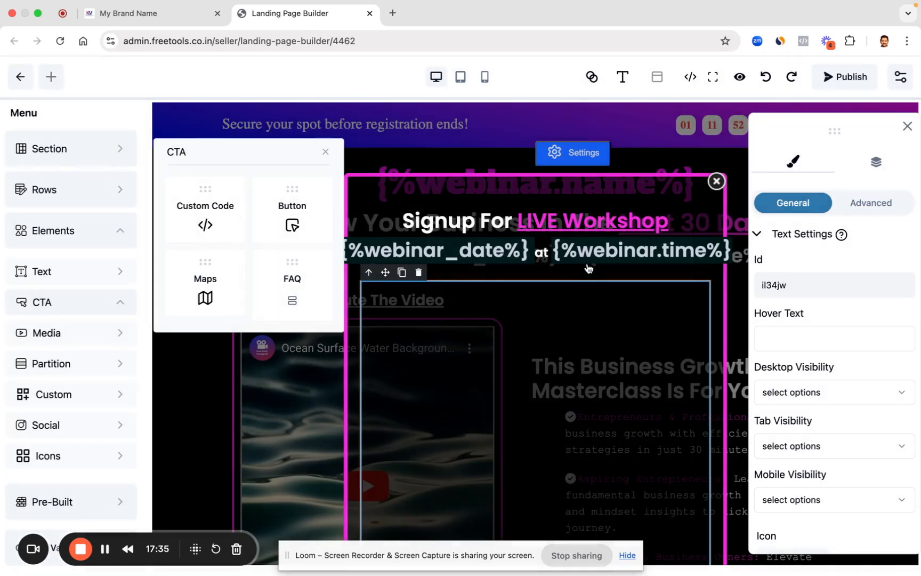
left_click(325, 152)
Step: Extend the embedded form's frame downward in the popup until the whole form down to the Register Now button fits
scroll(556, 324, "down", 2)
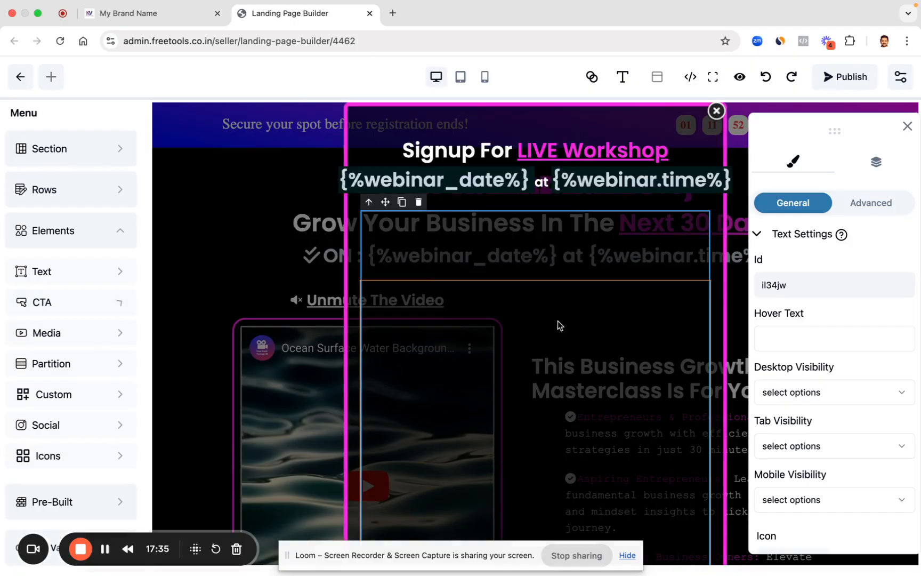
scroll(574, 299, "down", 3)
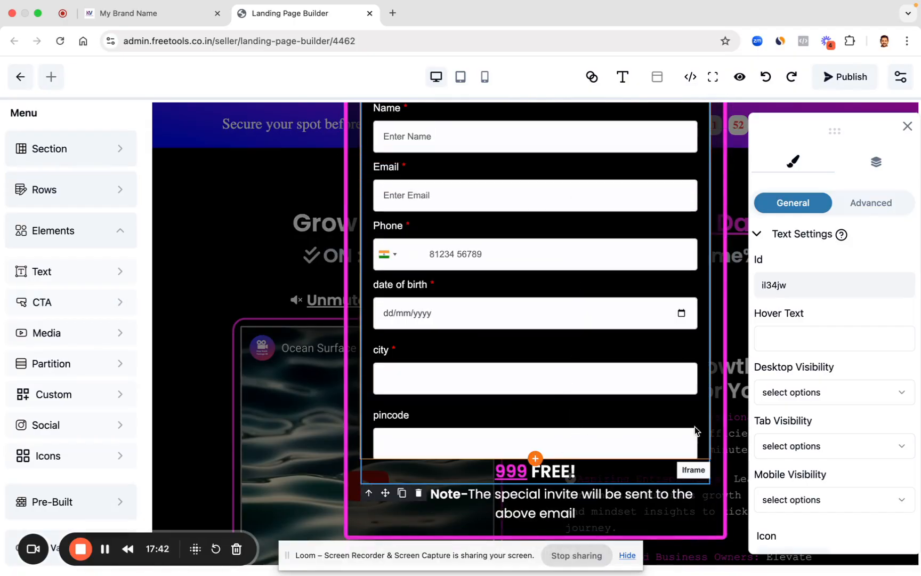
left_click(705, 445)
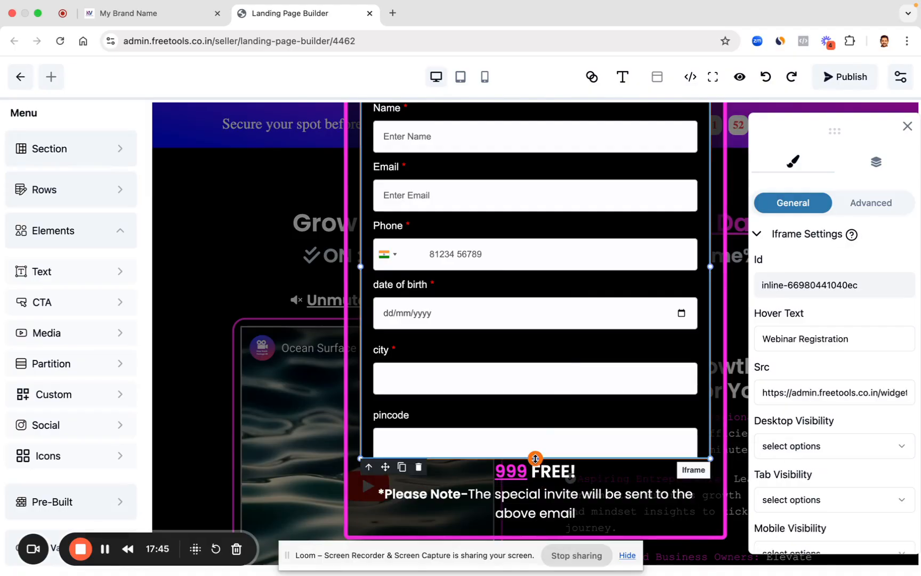
left_click_drag(535, 476, 537, 551)
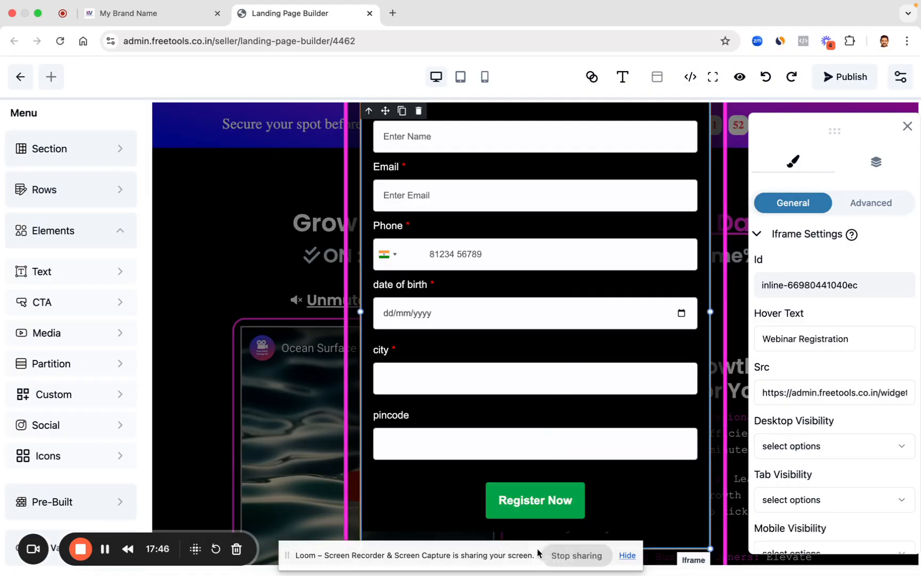
scroll(563, 381, "down", 1)
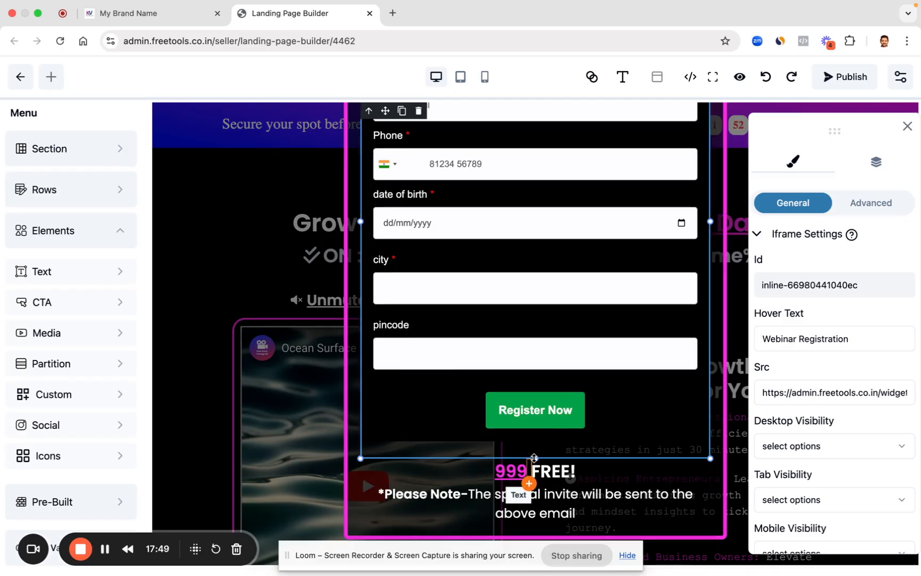
scroll(536, 453, "up", 1)
left_click_drag(536, 449, 537, 450)
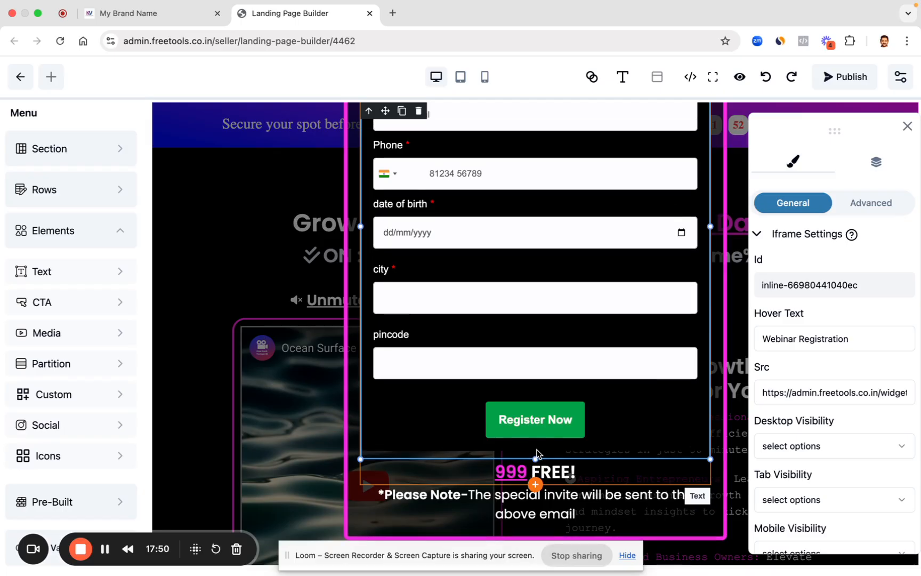
scroll(551, 402, "up", 5)
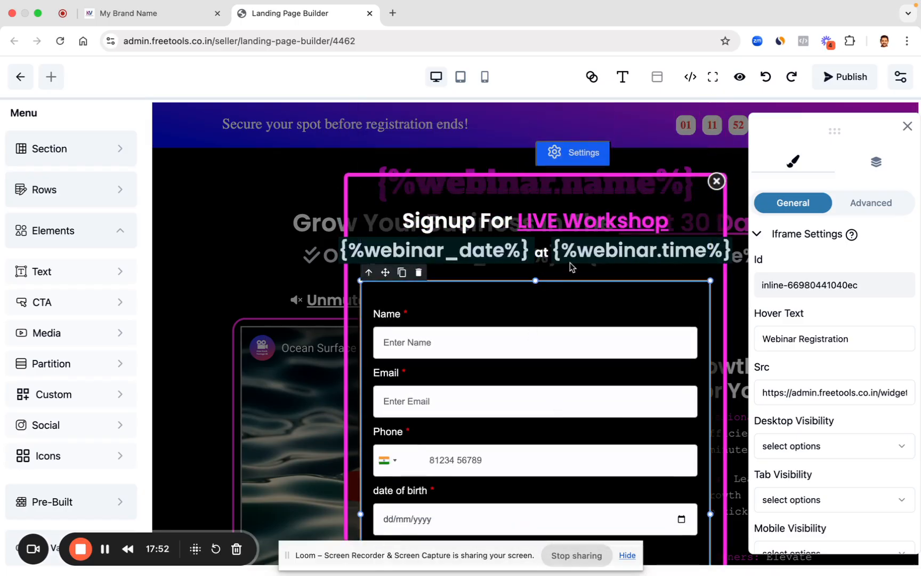
Step: Publish the landing page and open the live preview of the Opt-In Page in the most recent Clone of Webinar Funnel 1
left_click(586, 232)
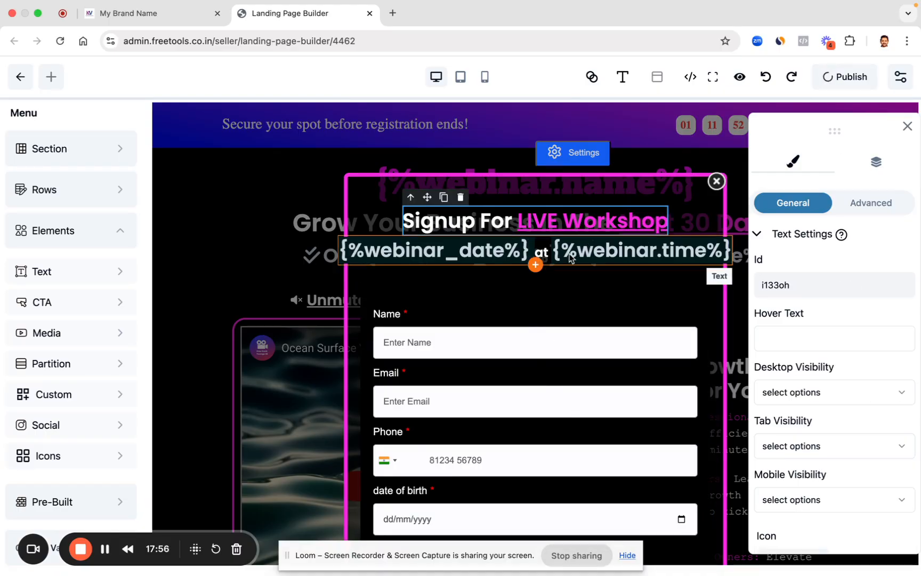
left_click(137, 15)
left_click(339, 127)
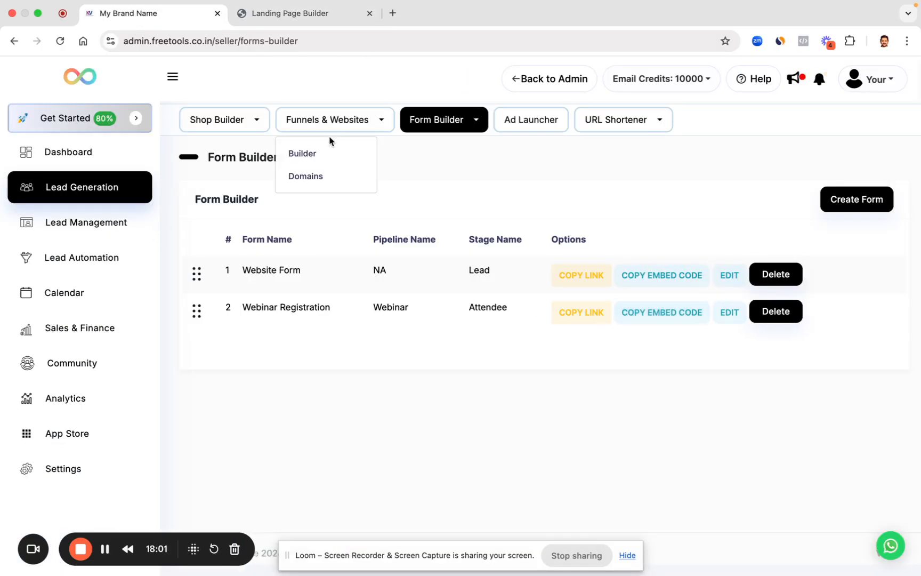
left_click(322, 155)
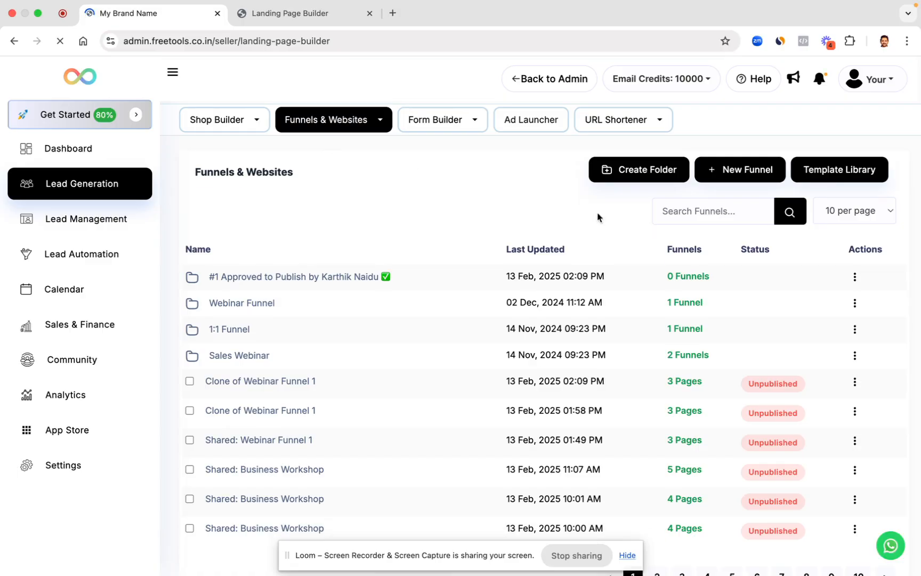
left_click(270, 382)
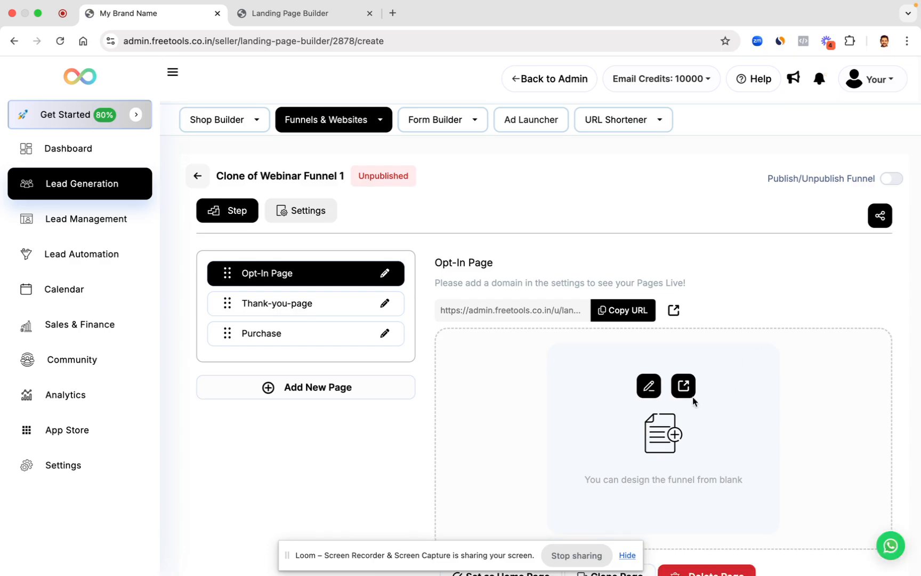
left_click(683, 385)
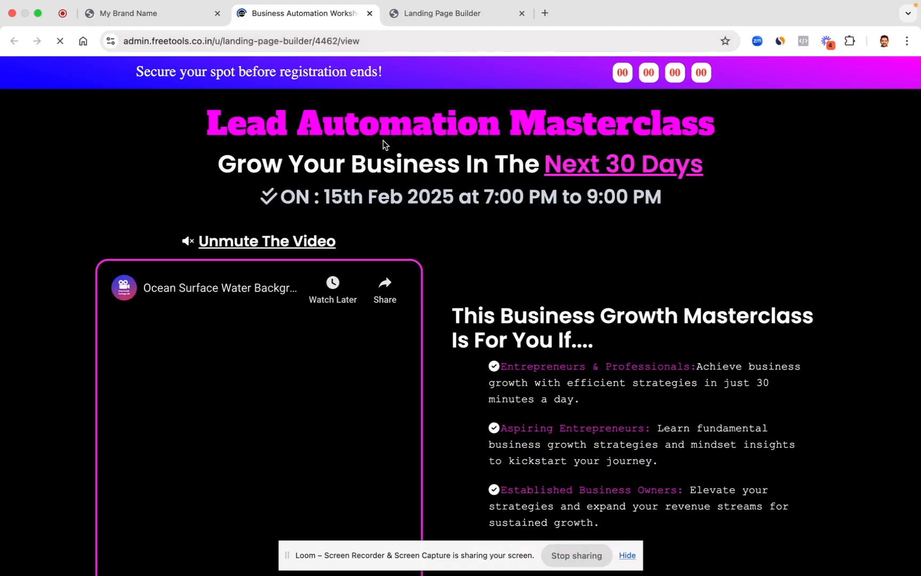
Step: Check the previewed page's sections and the signup popup behind the Register For FREE Masterclass Now button, and return to the funnel's page list
scroll(566, 309, "down", 5)
scroll(566, 309, "up", 1)
scroll(565, 309, "down", 2)
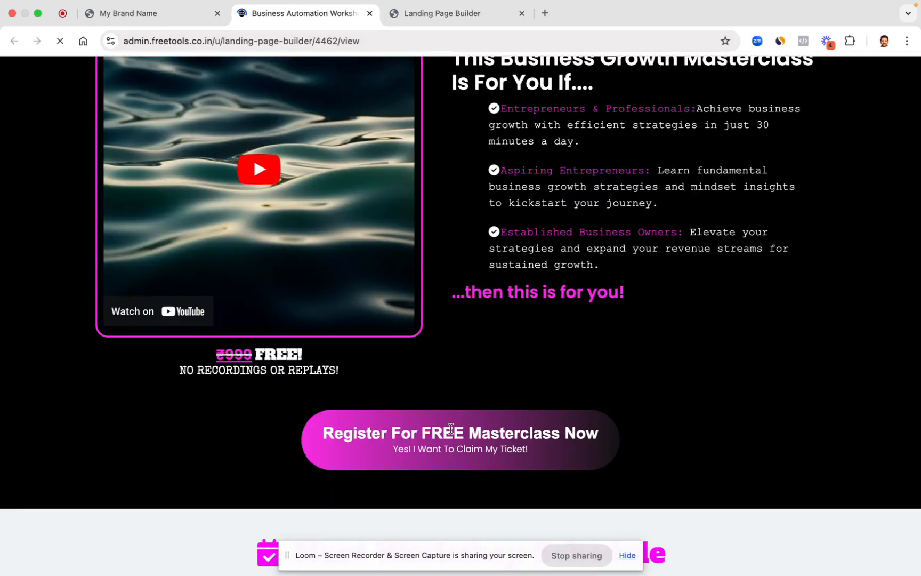
left_click(450, 432)
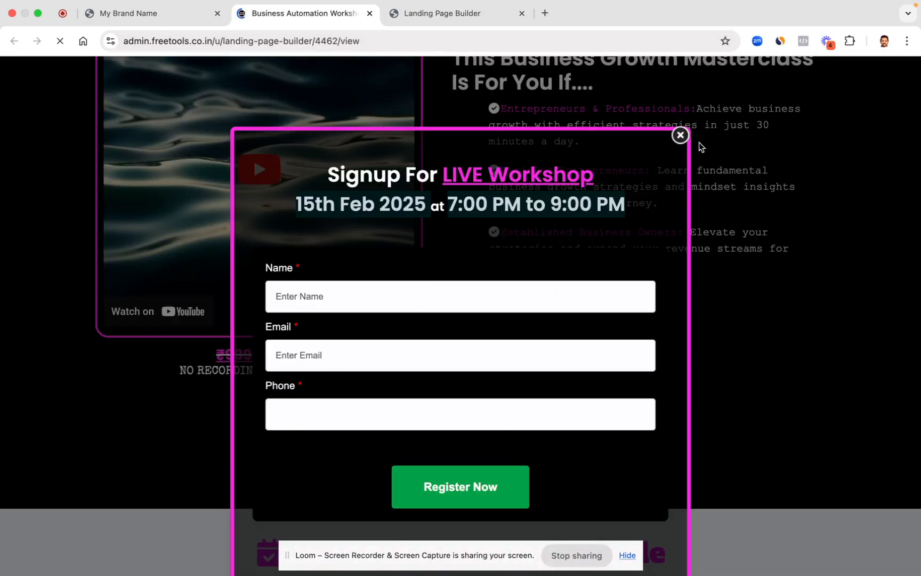
left_click(680, 136)
scroll(497, 400, "down", 20)
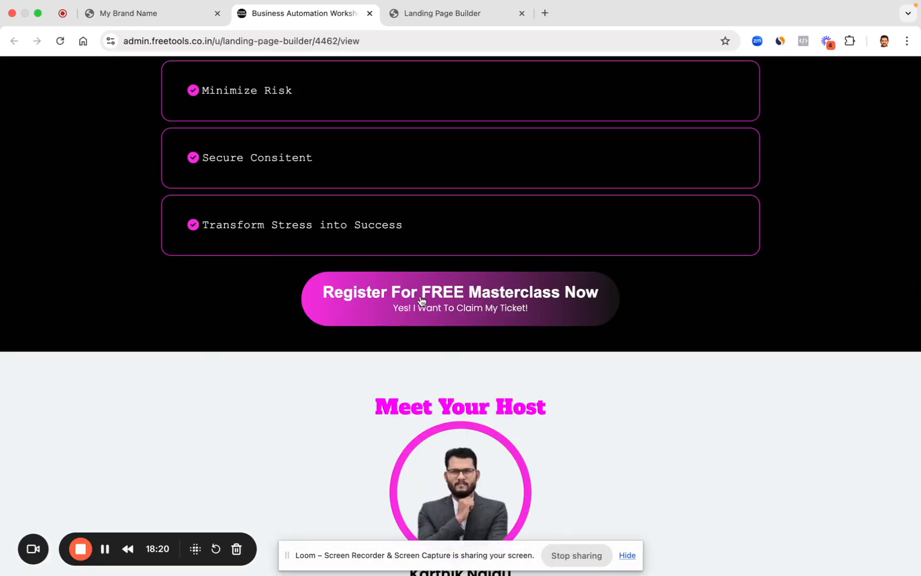
left_click(167, 16)
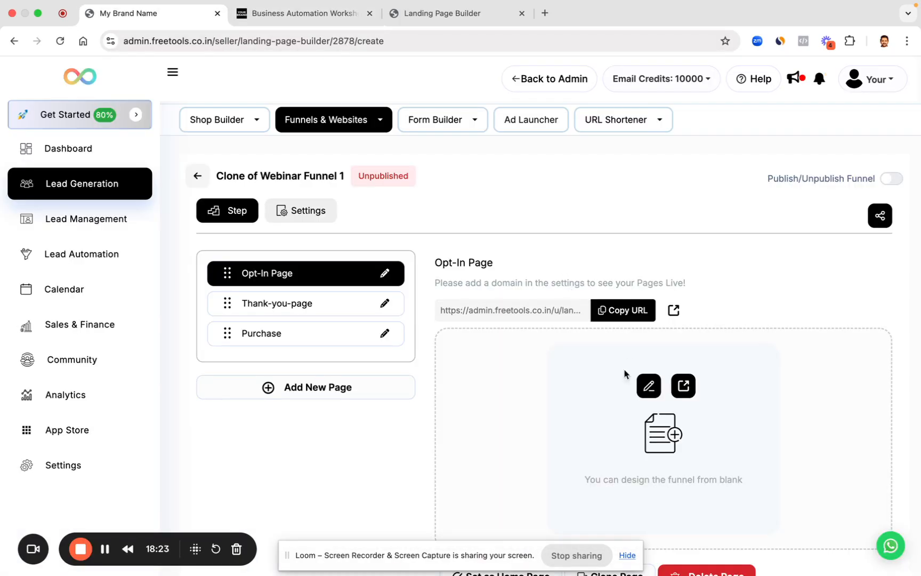
Step: Return to the page builder, close the signup popup, and set the Register button below the After this Workshop list to the Popup action
left_click(436, 12)
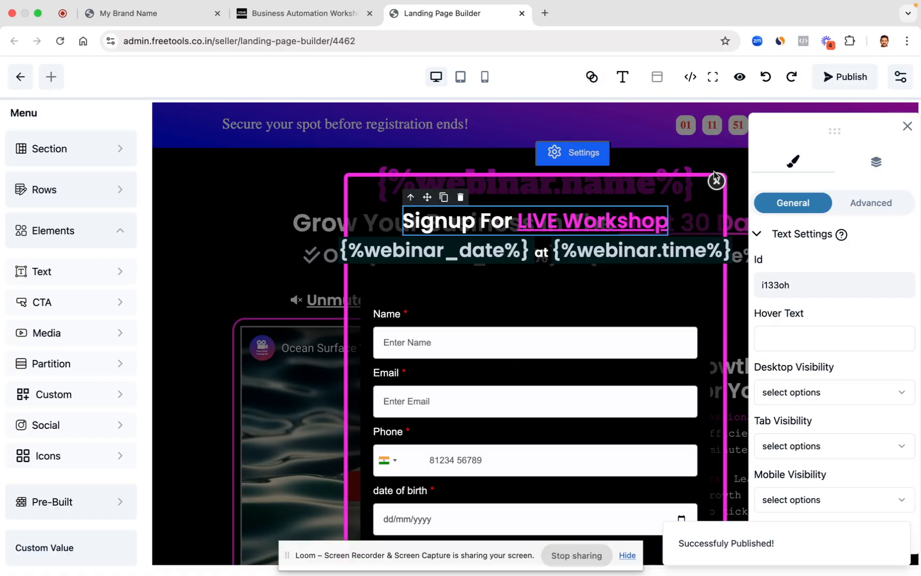
left_click(716, 181)
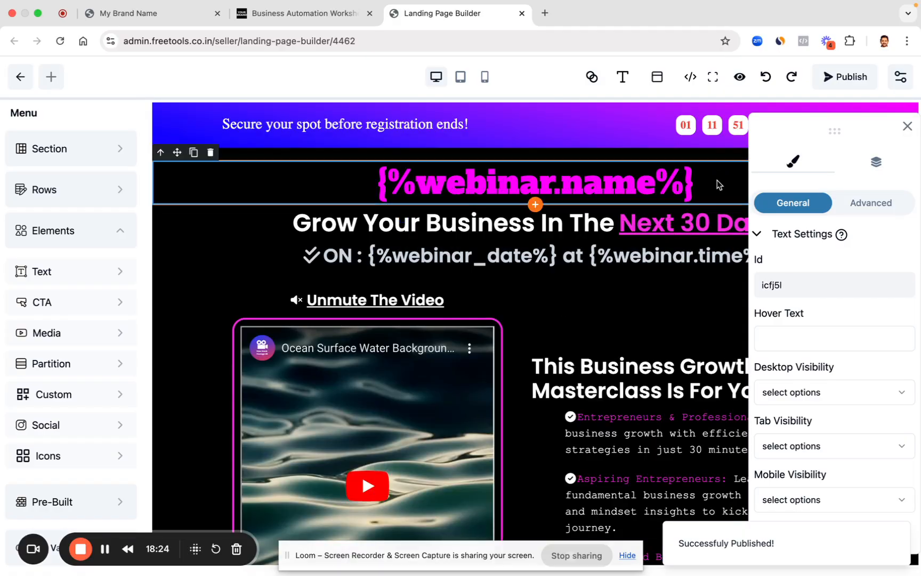
scroll(658, 264, "down", 10)
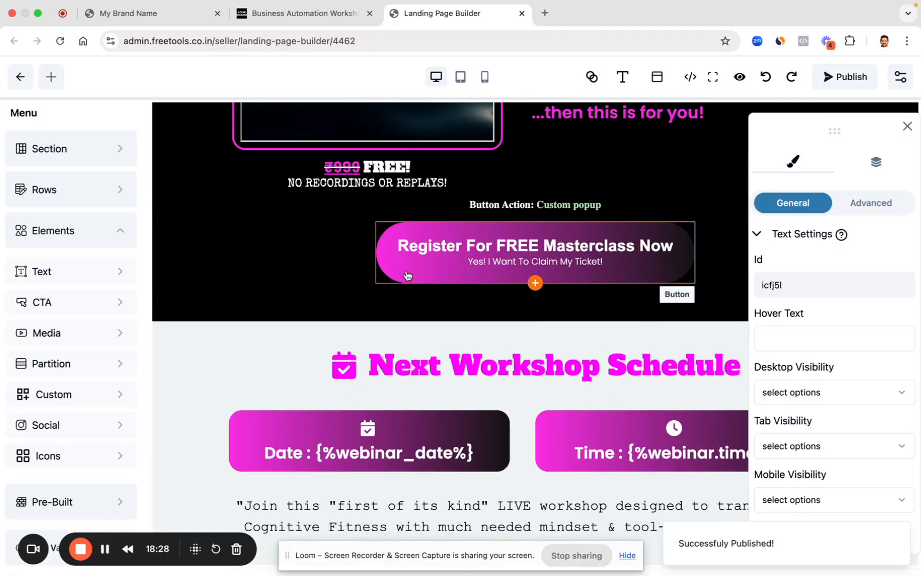
left_click(407, 276)
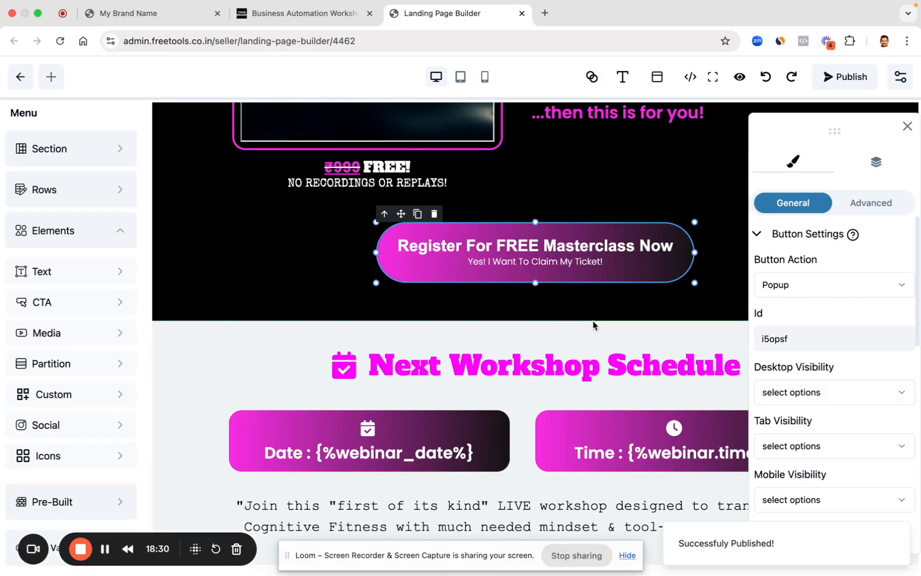
scroll(594, 323, "down", 15)
scroll(593, 321, "down", 5)
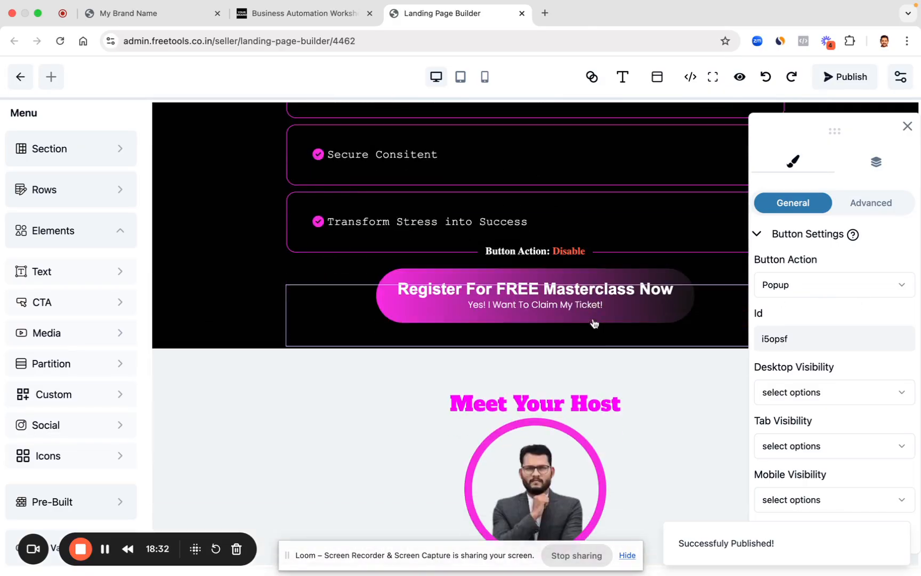
left_click(586, 282)
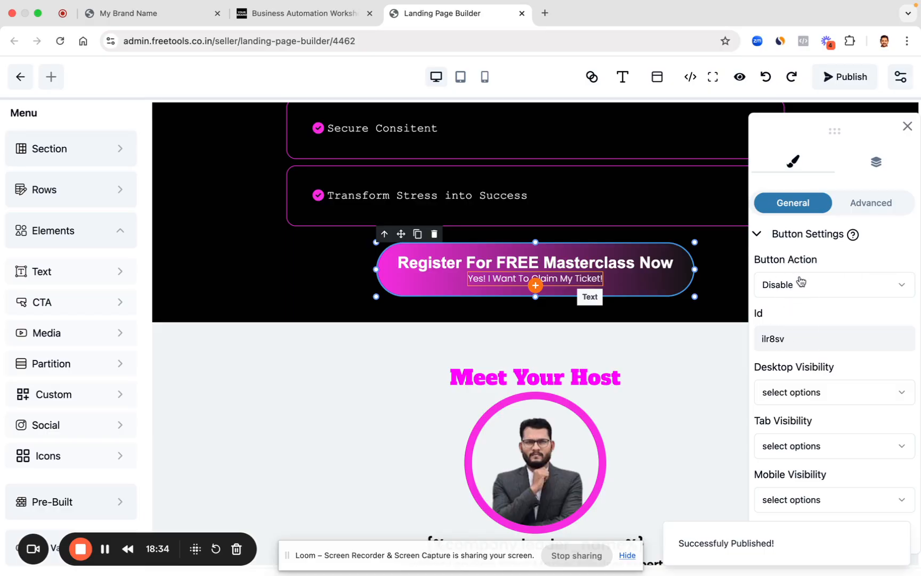
left_click(776, 291)
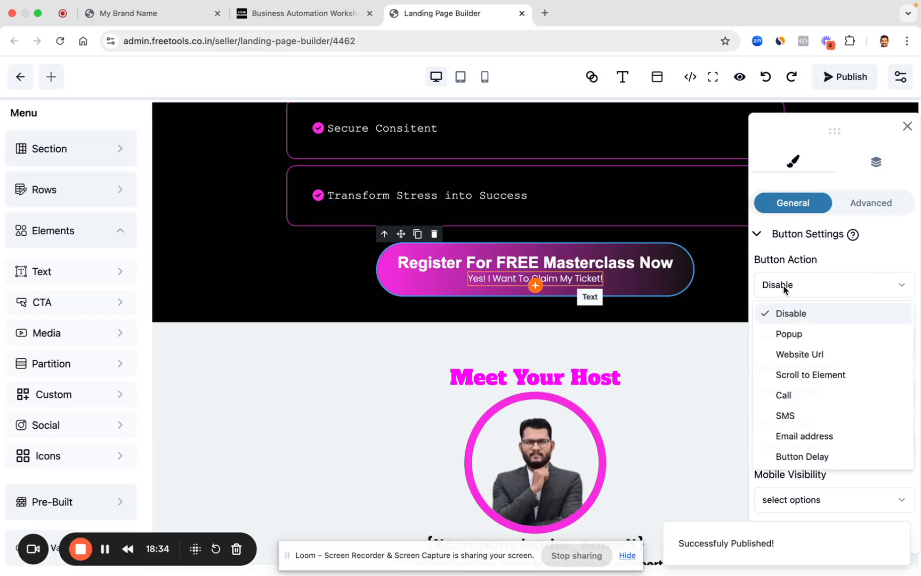
left_click(789, 334)
Step: Set the Register button under the Ready to Elevate Your Business Growth text to the Popup action
scroll(517, 381, "down", 10)
scroll(517, 381, "down", 15)
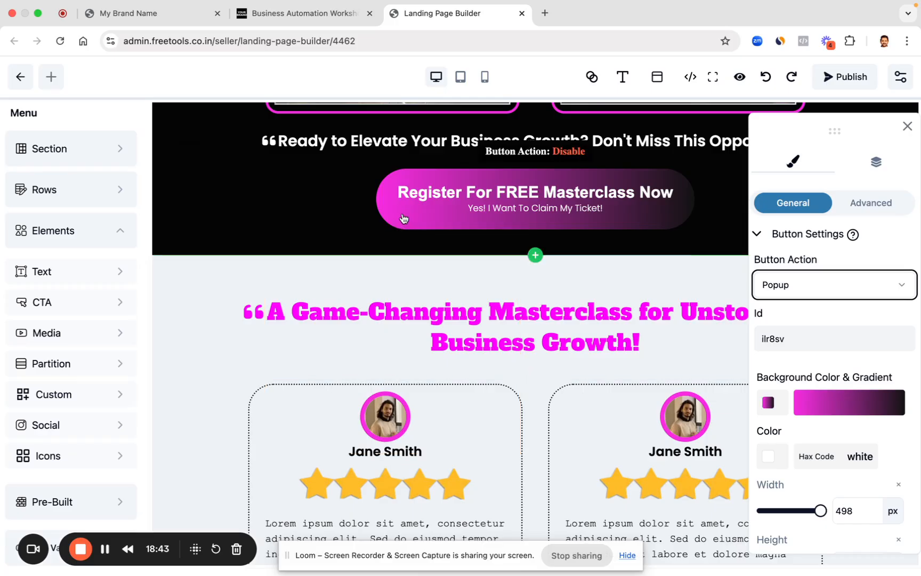
left_click(403, 219)
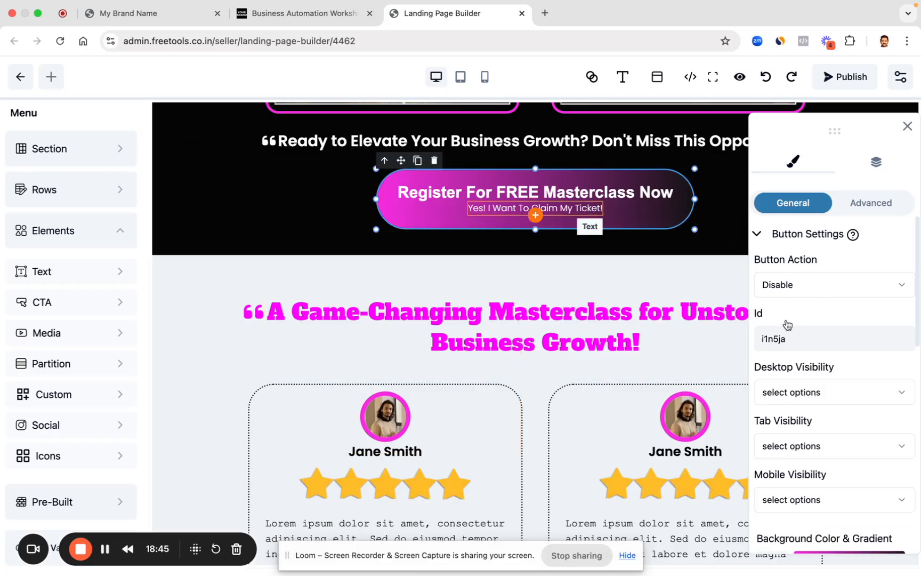
left_click(787, 286)
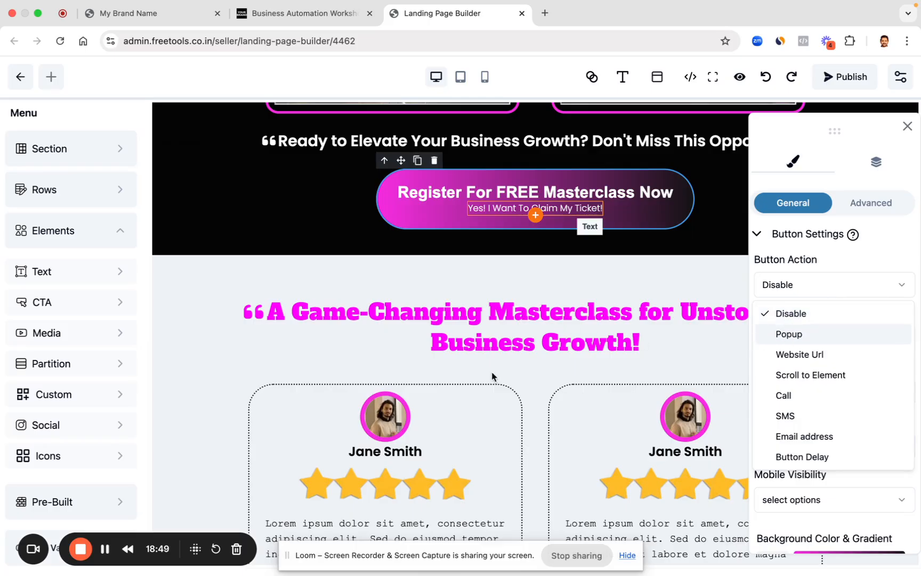
Step: Set the last Register button, between the testimonials and the footer disclaimer, to the Popup action and publish the page
scroll(492, 376, "down", 10)
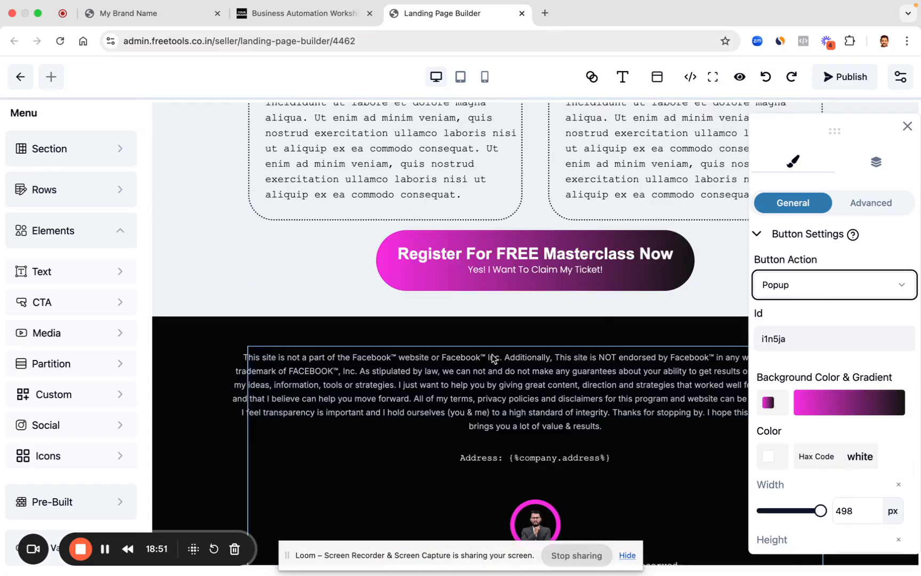
scroll(492, 357, "down", 1)
left_click(661, 251)
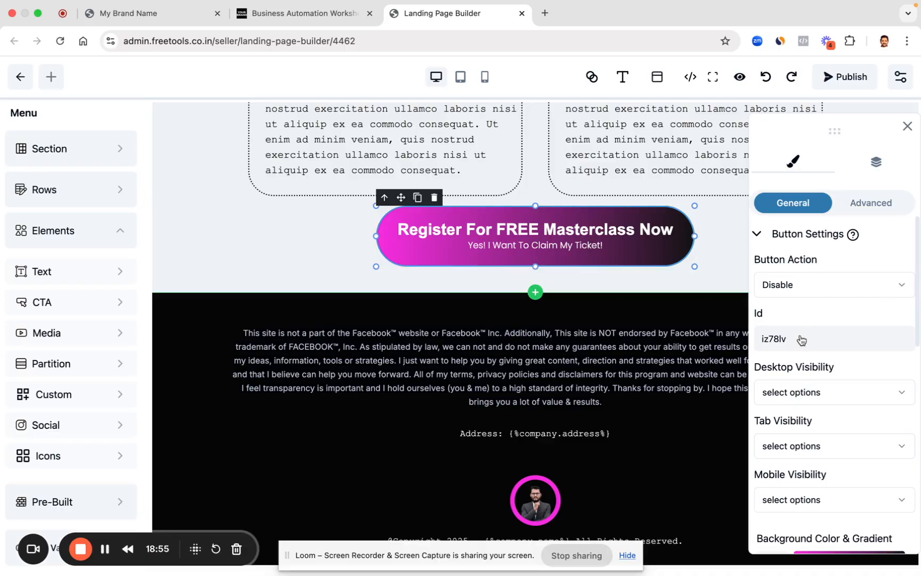
left_click(788, 288)
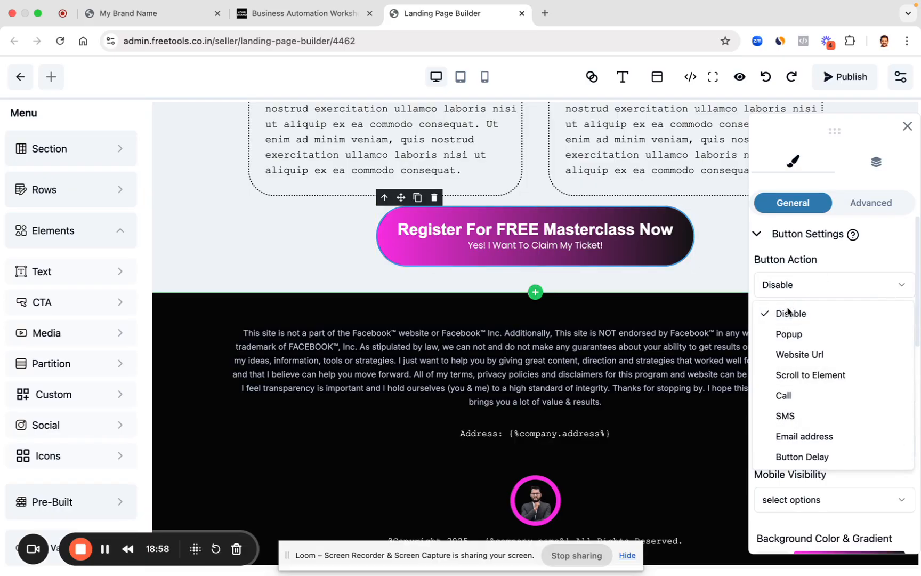
left_click(786, 334)
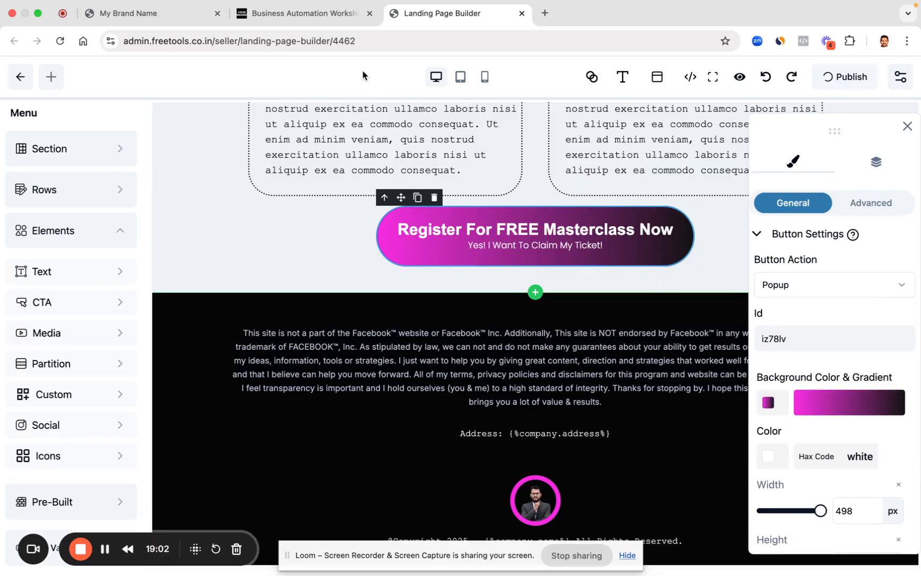
Step: Reload the live page preview and test the signup popup behind the Register button below the video section
left_click(284, 22)
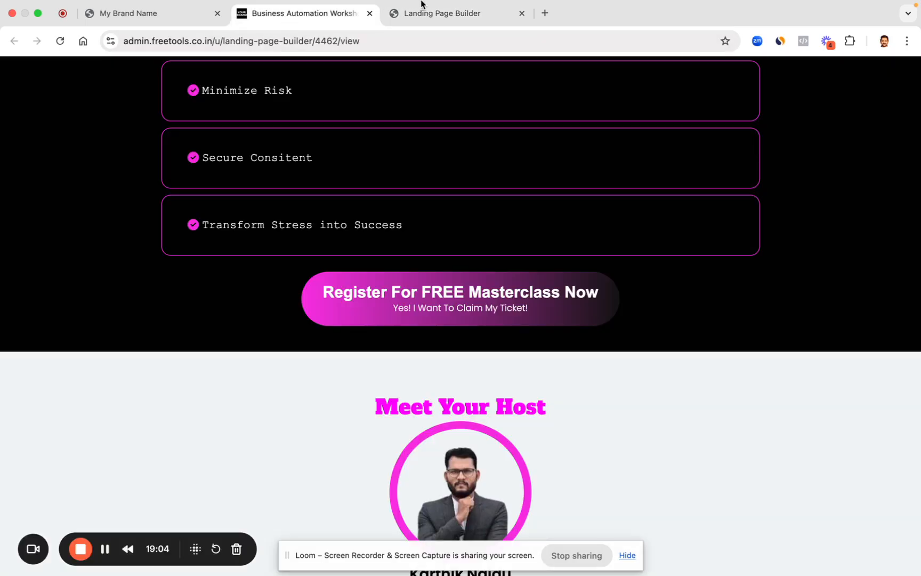
left_click(421, 5)
left_click(304, 15)
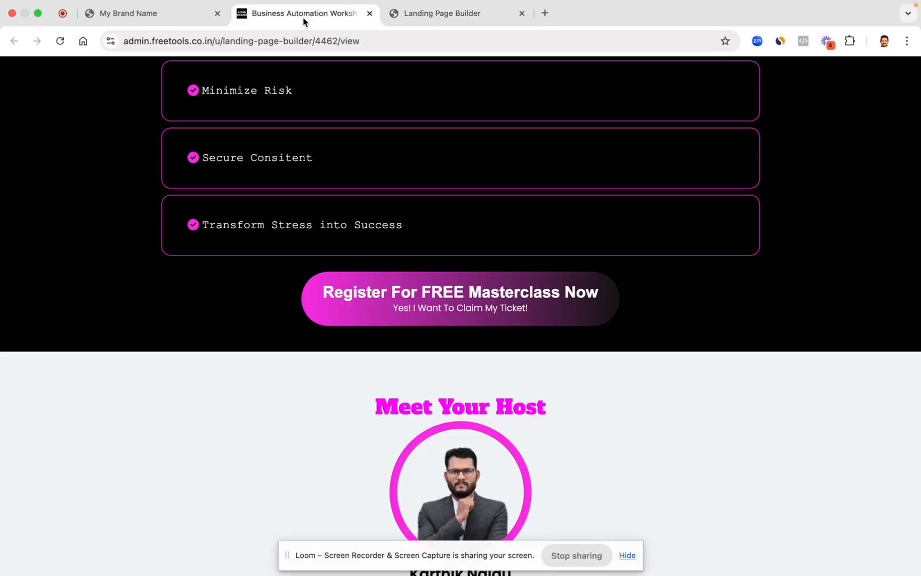
key("super+r")
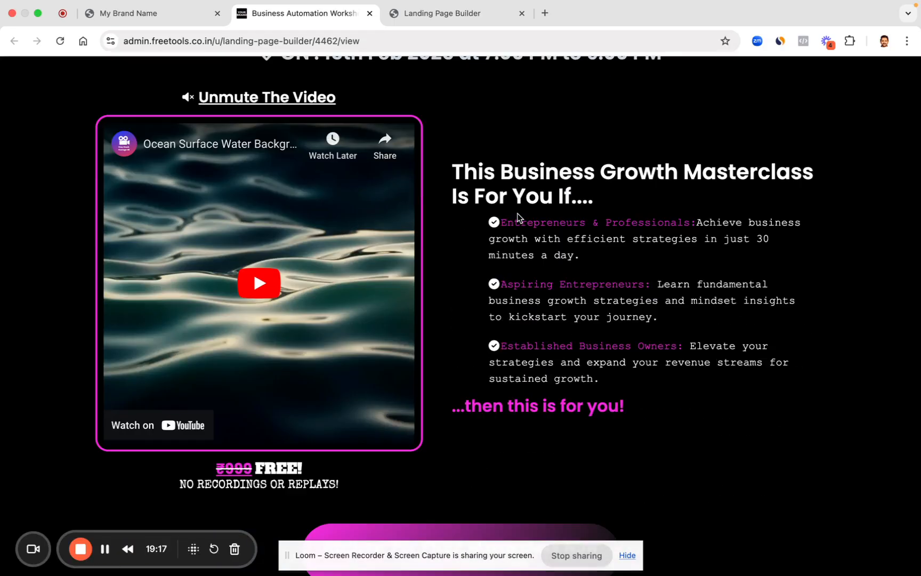
scroll(516, 213, "down", 5)
left_click(445, 267)
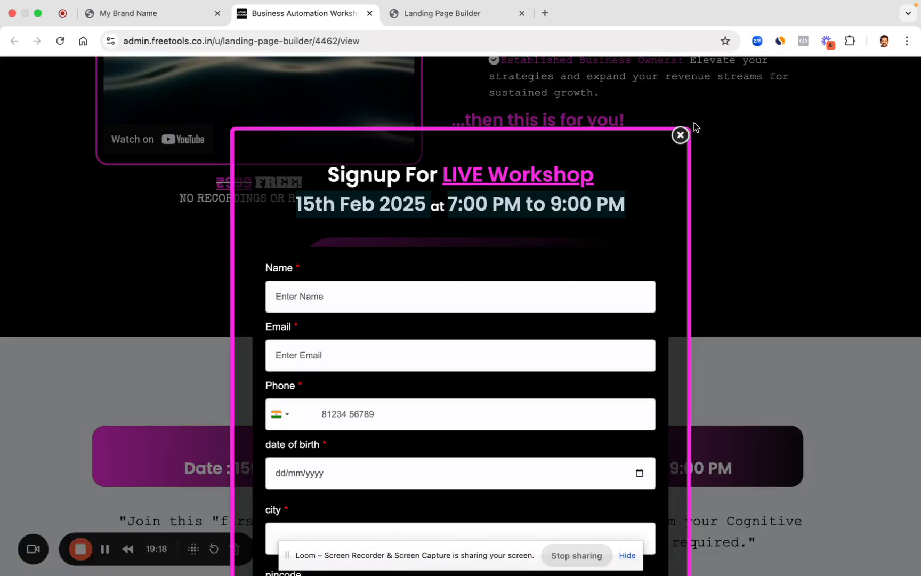
left_click(681, 134)
Step: Test the signup popup behind the remaining Register buttons down to the one above the footer, closing it each time
scroll(598, 292, "down", 5)
scroll(433, 488, "down", 4)
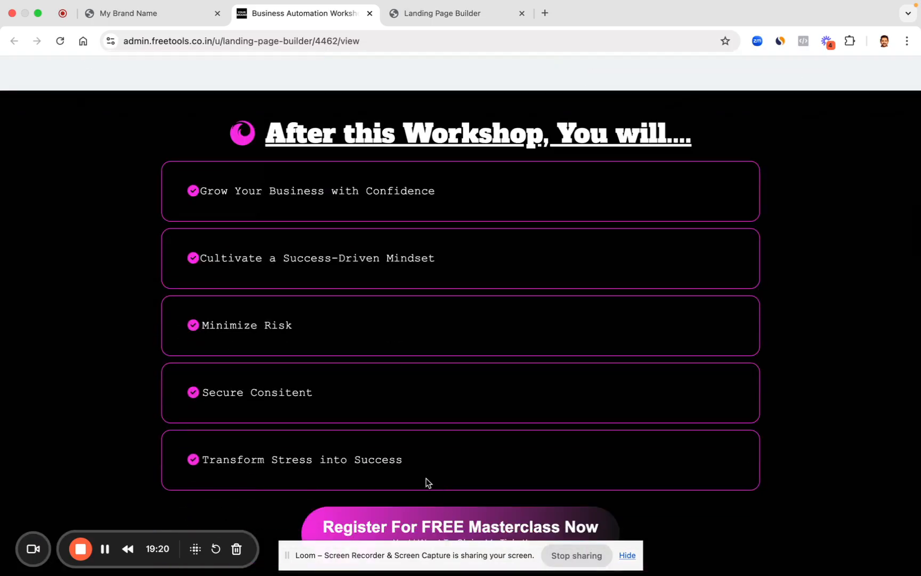
scroll(428, 482, "down", 2)
left_click(404, 449)
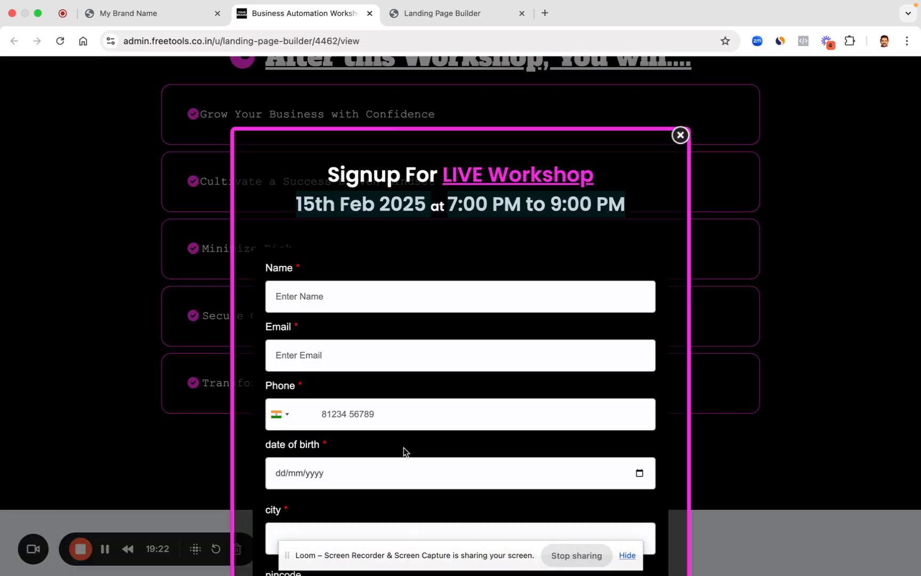
left_click(678, 137)
scroll(587, 269, "down", 7)
left_click(488, 242)
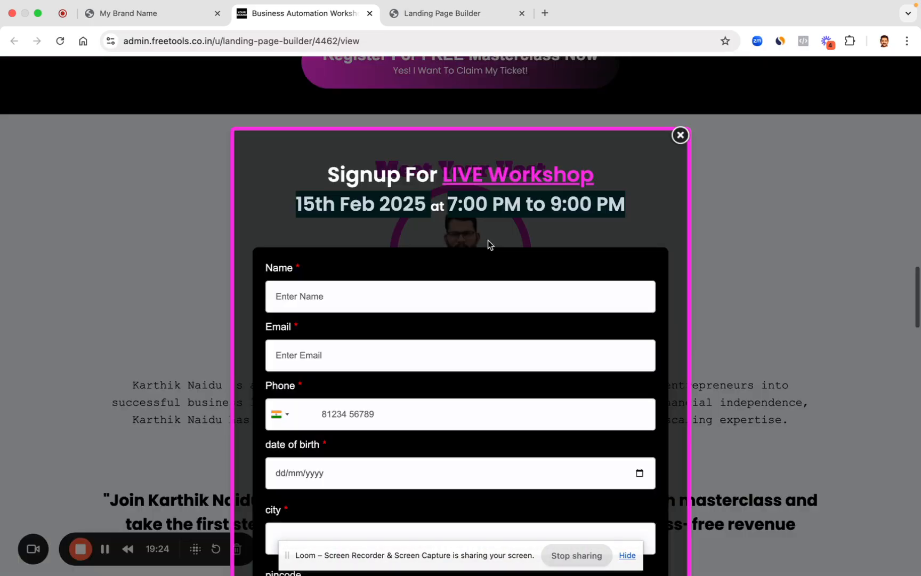
left_click(686, 137)
scroll(569, 333, "down", 15)
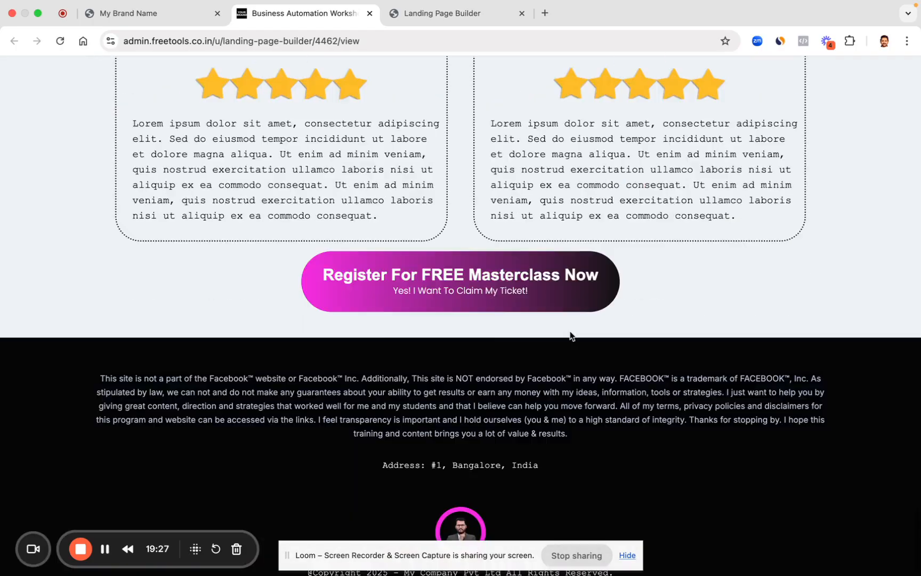
scroll(570, 336, "down", 1)
left_click(483, 255)
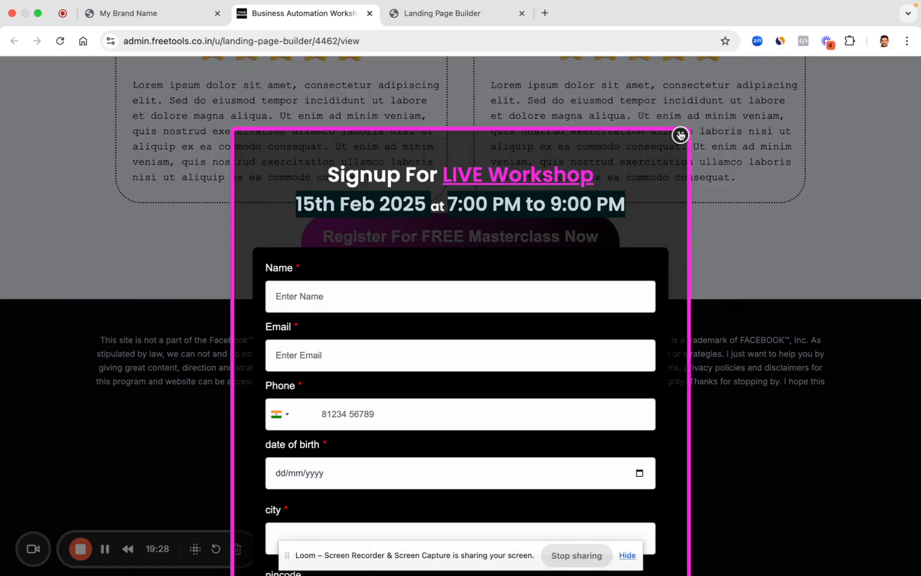
left_click(680, 135)
Step: Return to the start of the live page and inspect it with the browser's iPhone 14 Pro Max device simulation
scroll(204, 207, "up", 20)
scroll(196, 155, "down", 10)
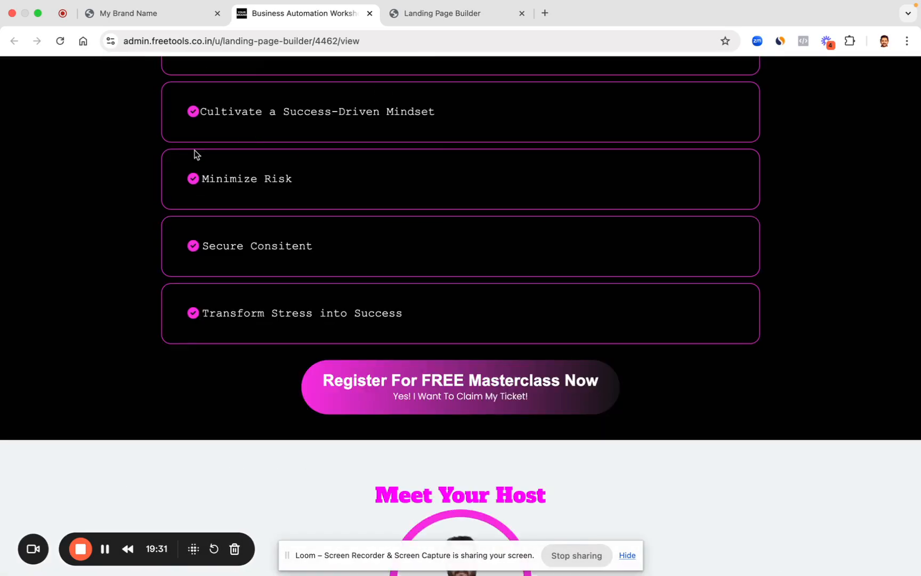
scroll(115, 190, "up", 20)
right_click(55, 188)
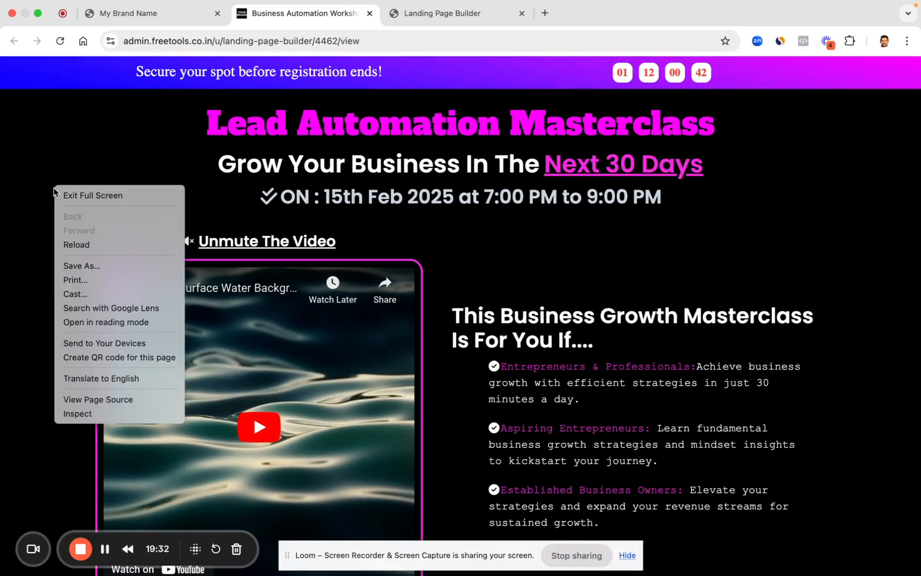
left_click(103, 417)
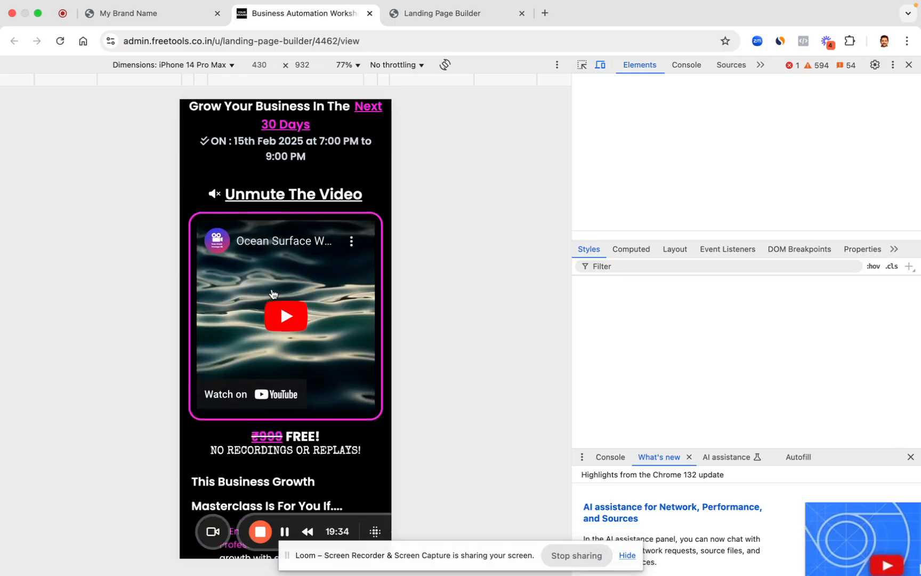
Step: In the builder's mobile layout, set the webinar name heading's font size to 30 px and publish the page
left_click(420, 15)
left_click(485, 78)
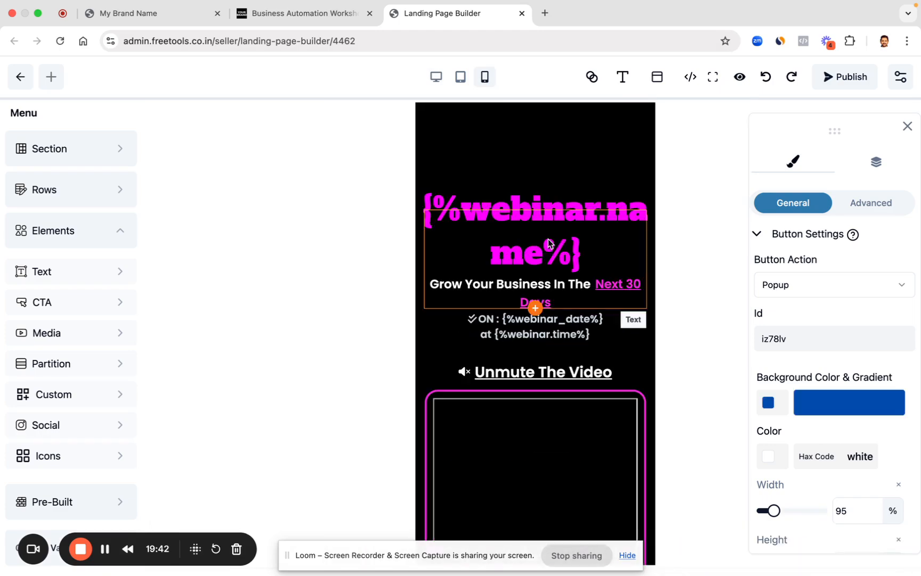
left_click(534, 228)
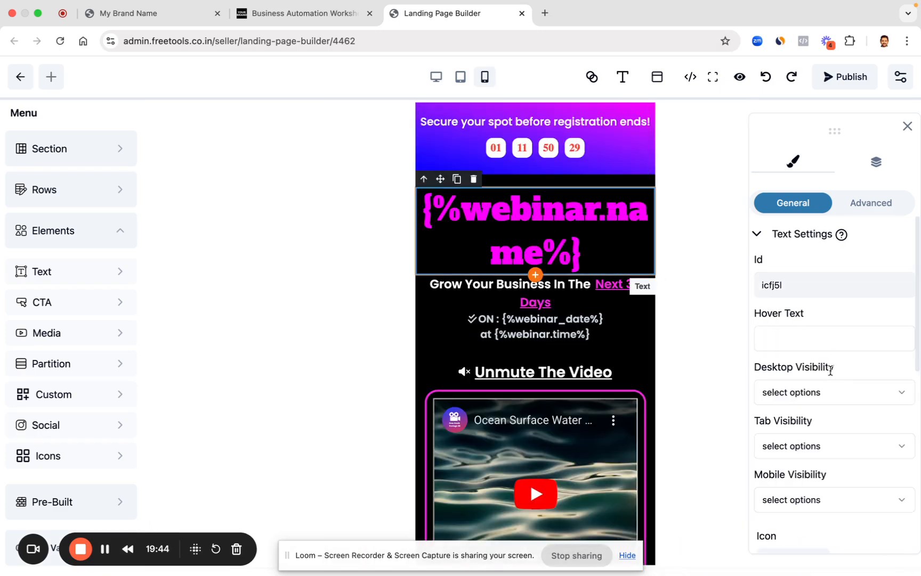
scroll(829, 370, "down", 10)
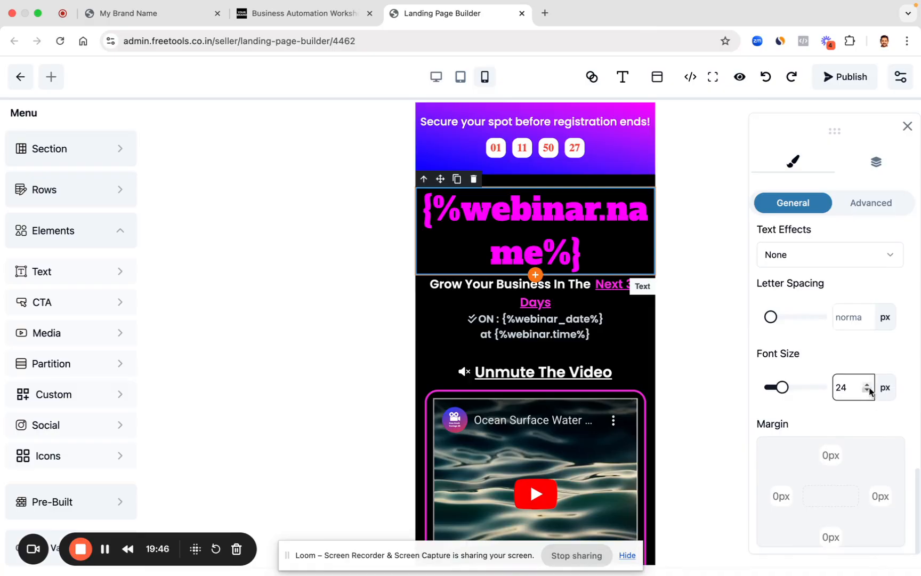
left_click(866, 392)
left_click(866, 392)
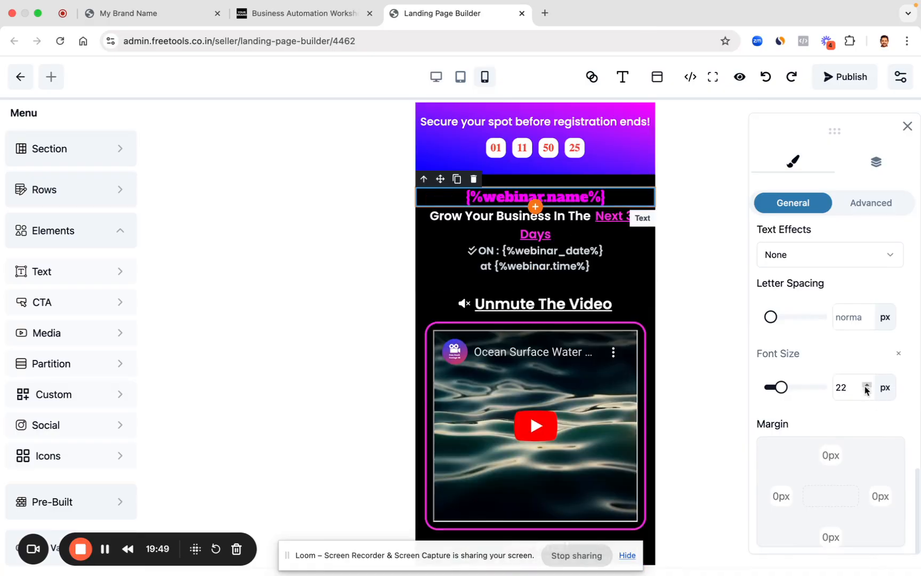
left_click(867, 385)
left_click(866, 384)
left_click(866, 385)
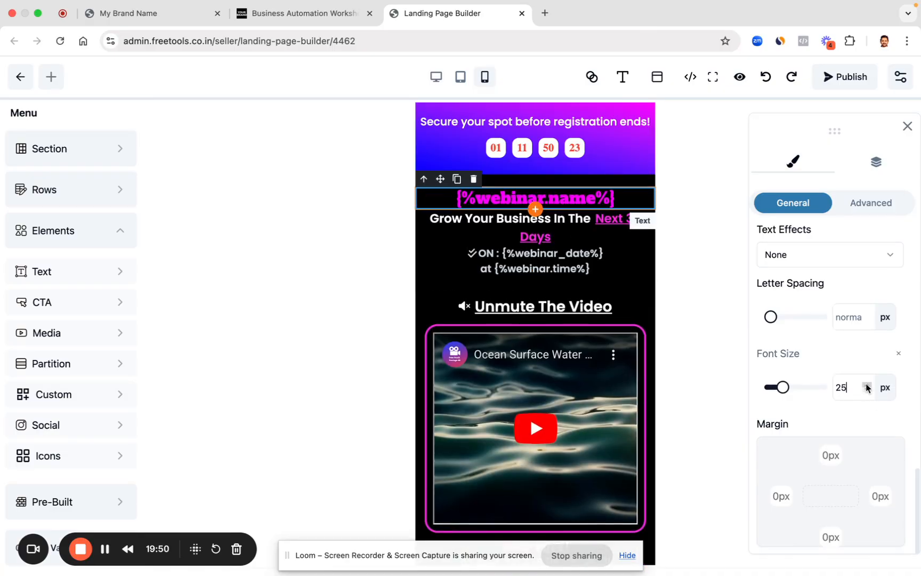
left_click(866, 384)
left_click(866, 384)
left_click(867, 384)
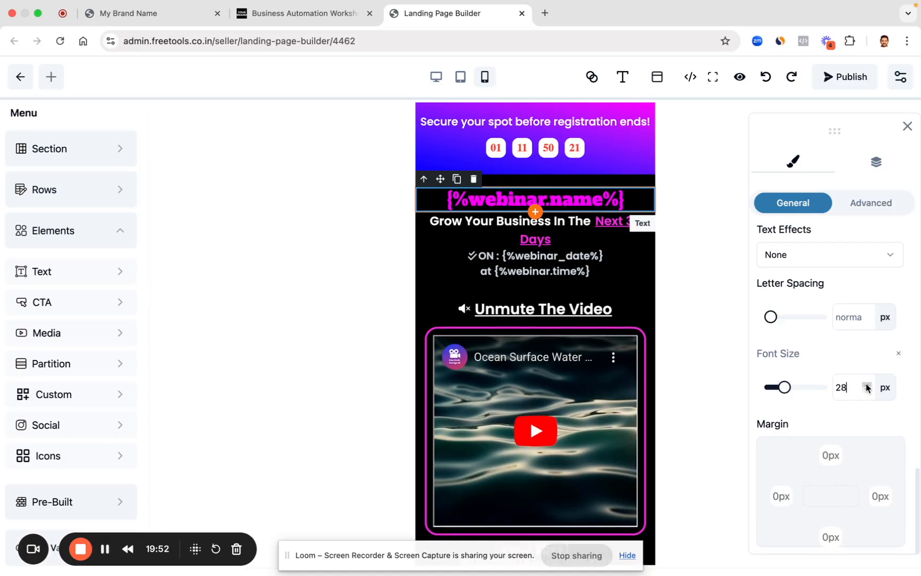
left_click(866, 385)
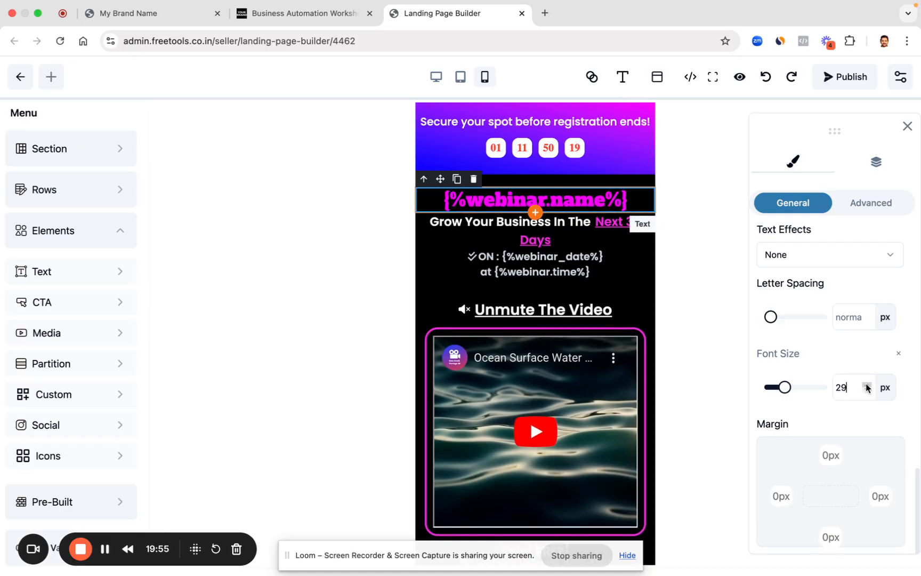
left_click(867, 385)
left_click(564, 263)
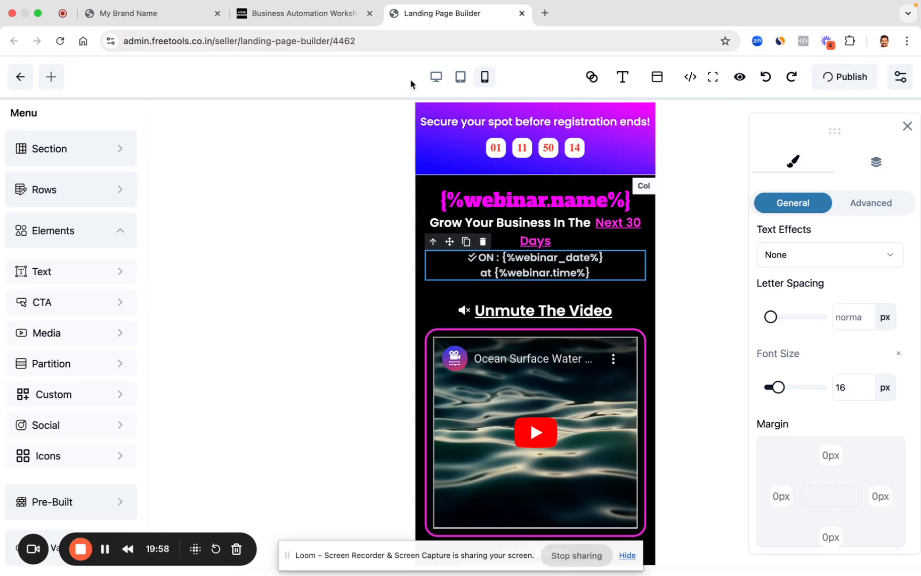
Step: Review the page's tablet layout from the video section down through the schedule, secrets cards and lower video sections
left_click(460, 77)
scroll(536, 330, "down", 10)
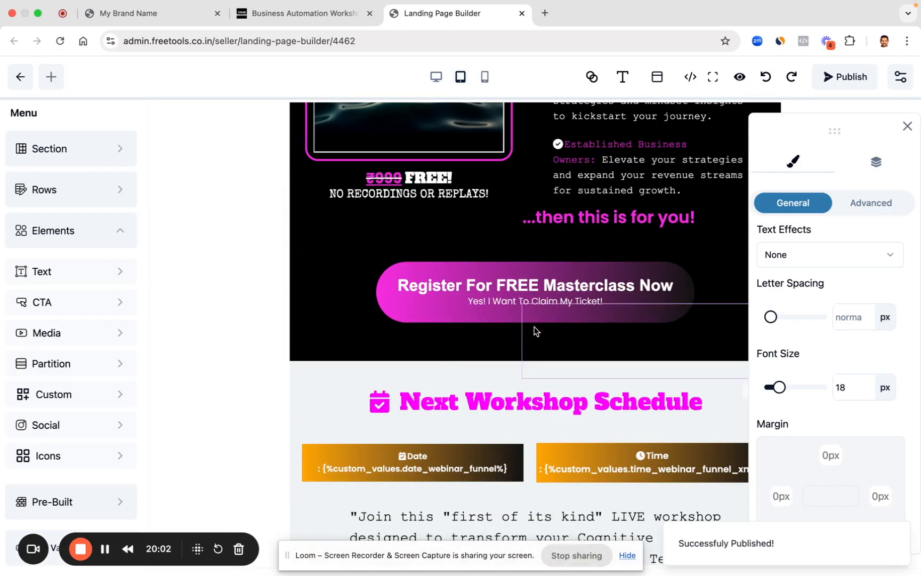
scroll(536, 331, "down", 9)
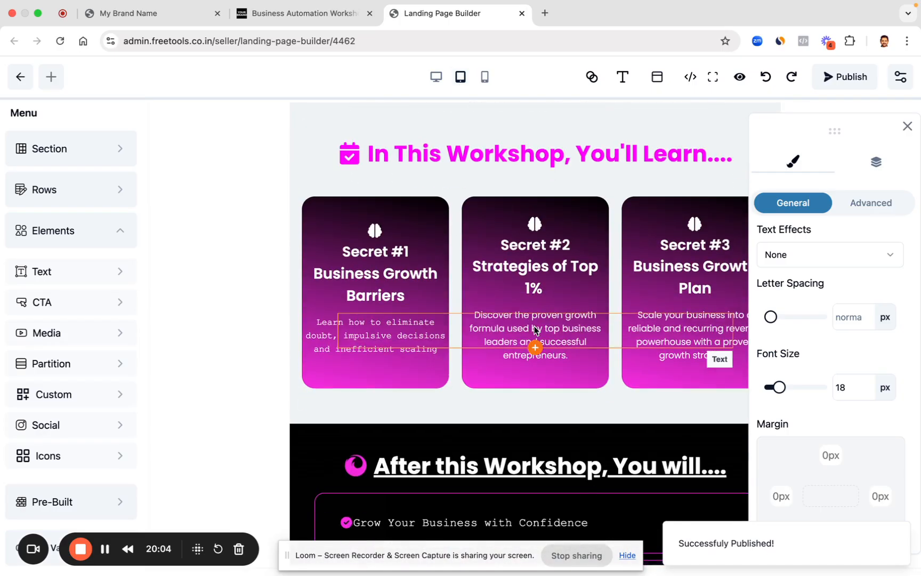
scroll(535, 330, "down", 10)
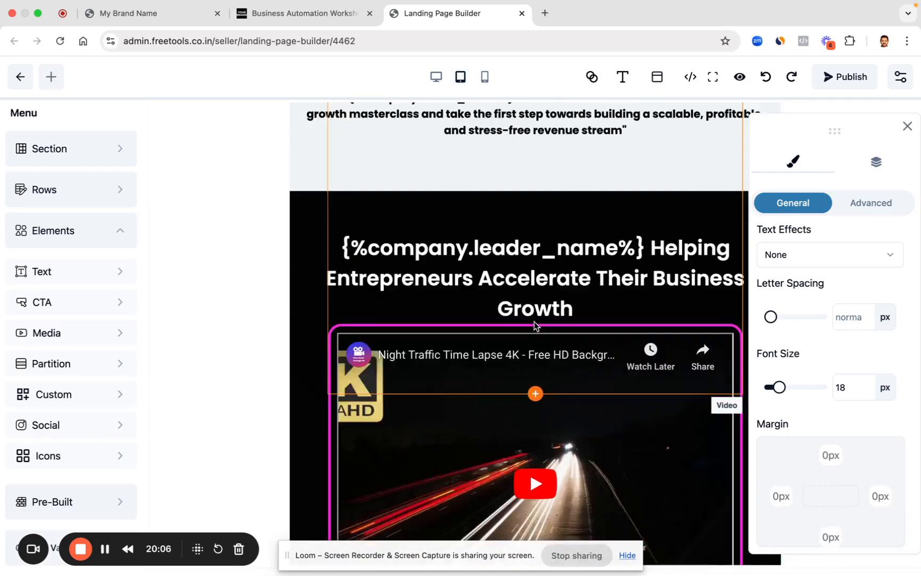
scroll(535, 325, "up", 10)
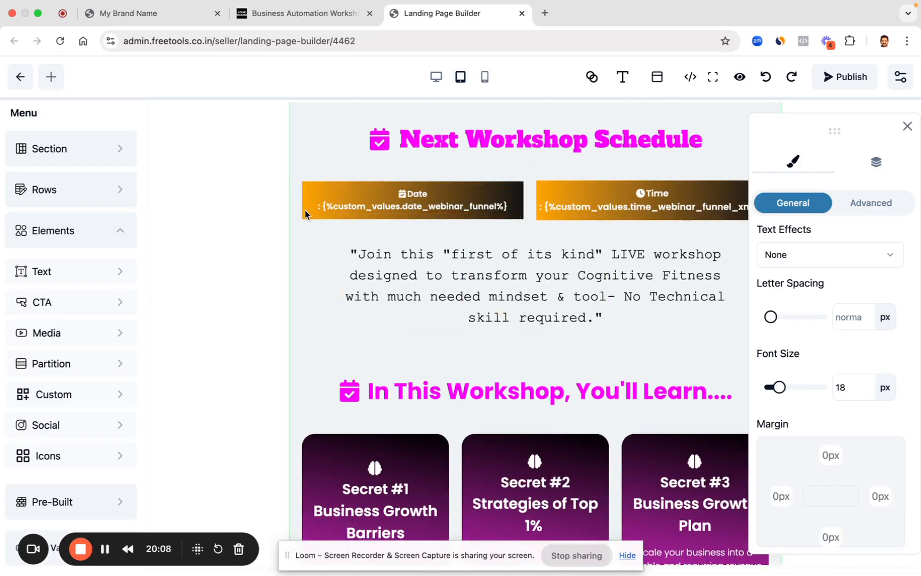
left_click(305, 210)
left_click(598, 393)
scroll(598, 395, "down", 20)
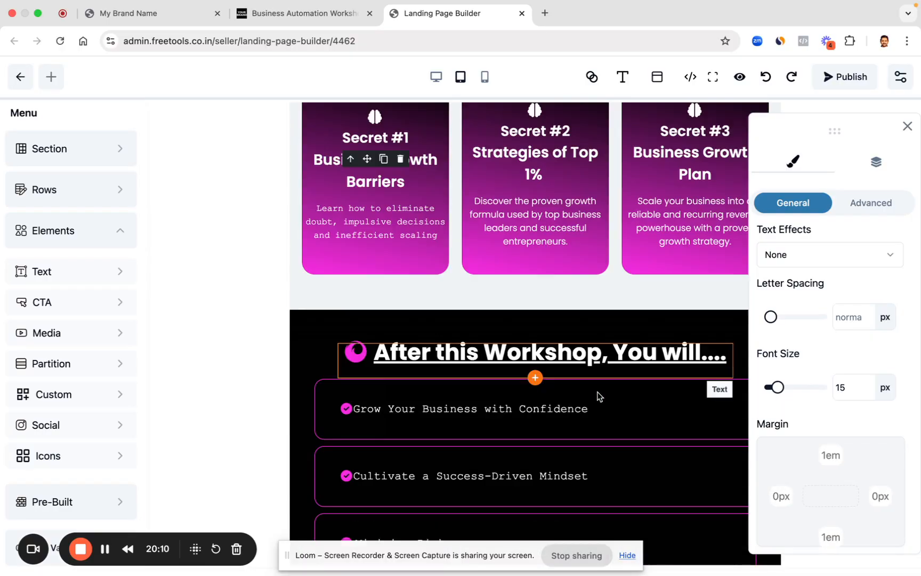
scroll(598, 395, "up", 15)
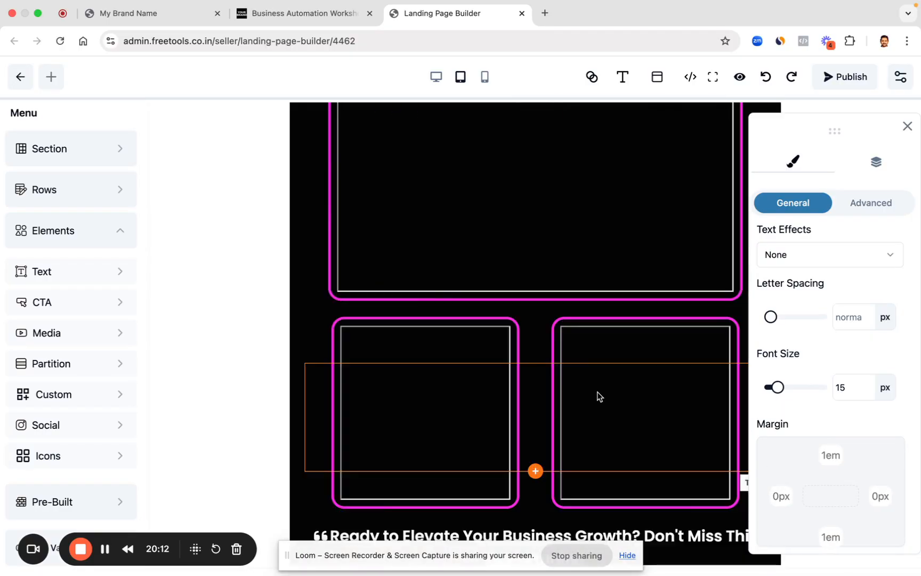
Step: Return the builder to the desktop layout and publish the page
left_click(436, 77)
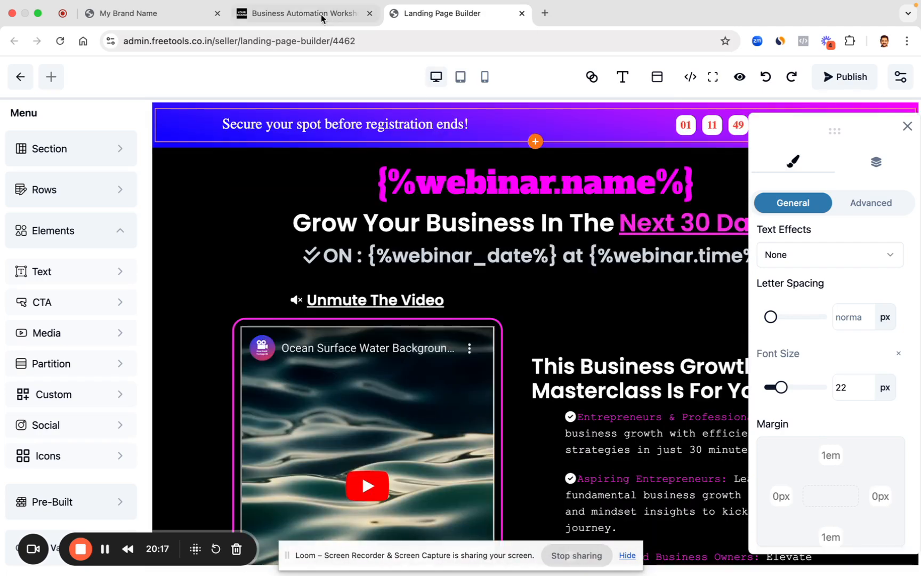
left_click(852, 79)
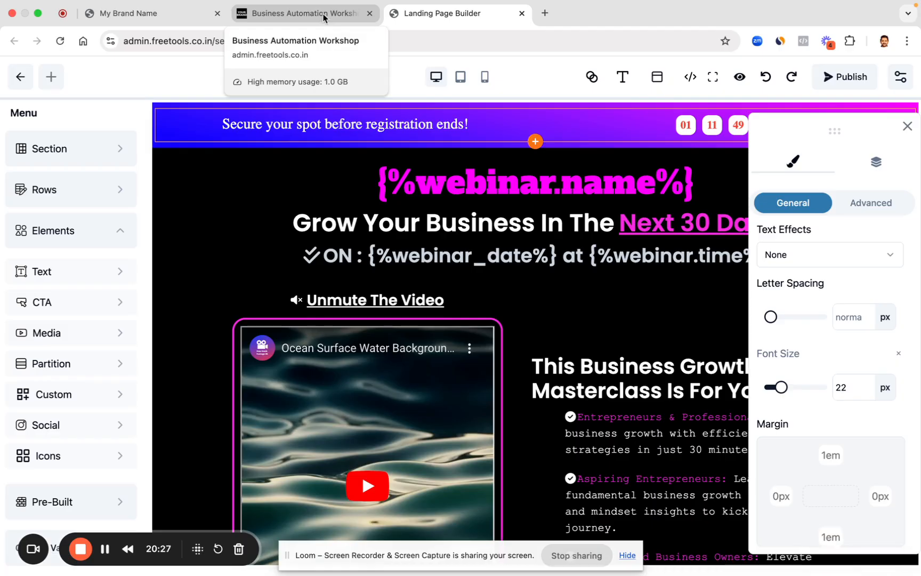
Step: Reload the live page in the iPhone 14 Pro Max simulation to check the webinar heading, and close the developer tools
left_click(323, 16)
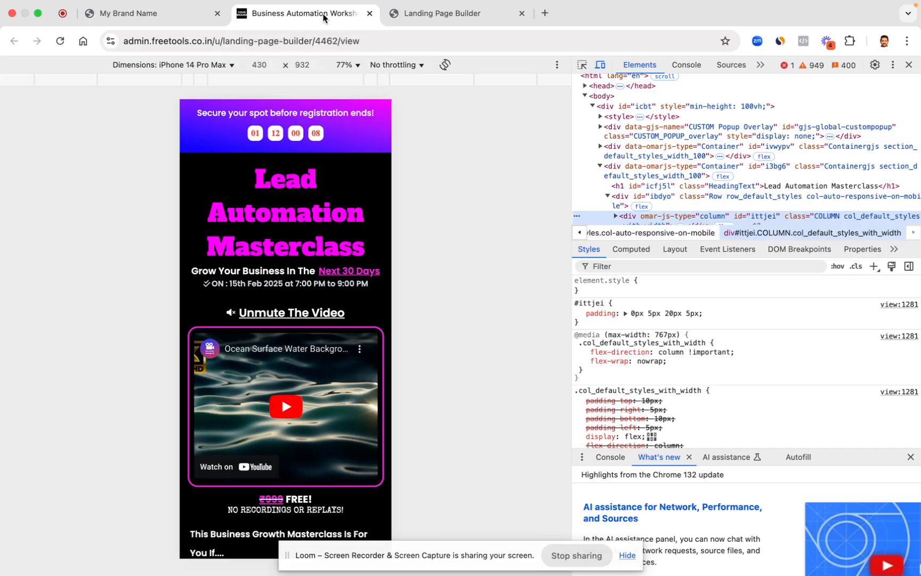
left_click(60, 41)
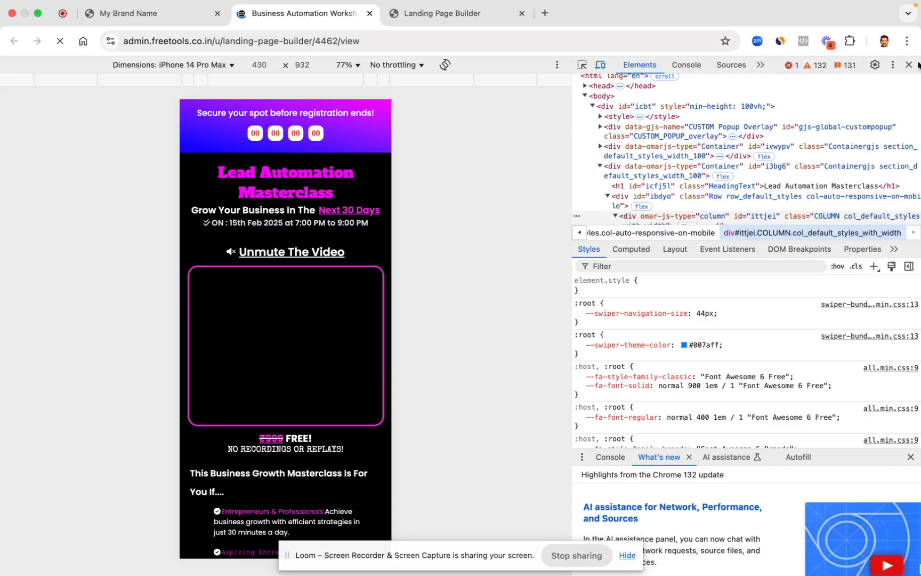
left_click(908, 64)
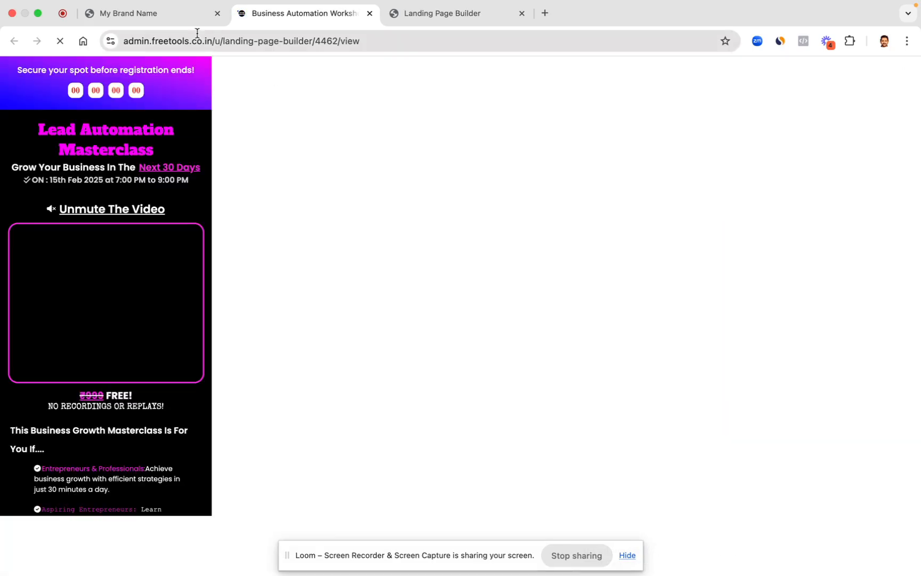
Step: Look at the funnel's Thank-you-page and Purchase steps, return to the landing page builder and close the live preview
left_click(170, 15)
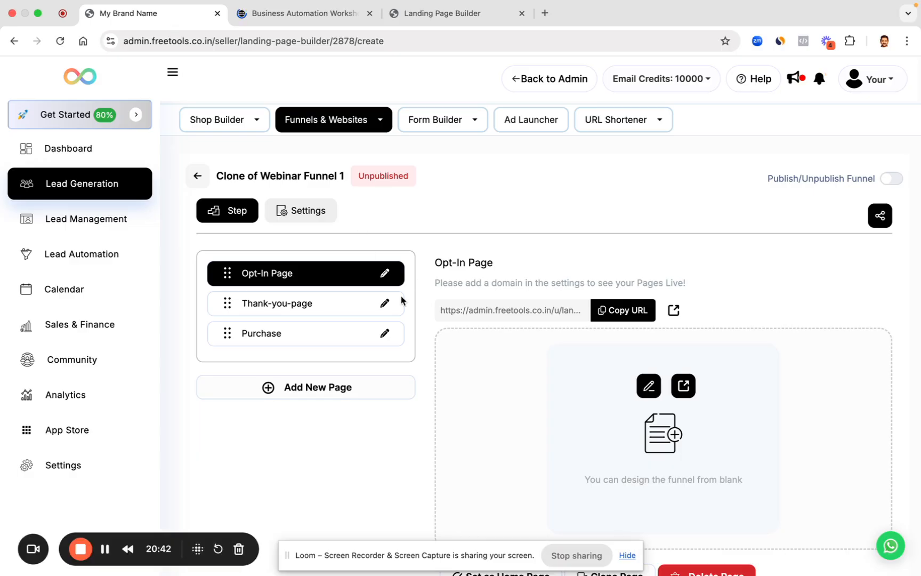
left_click(336, 308)
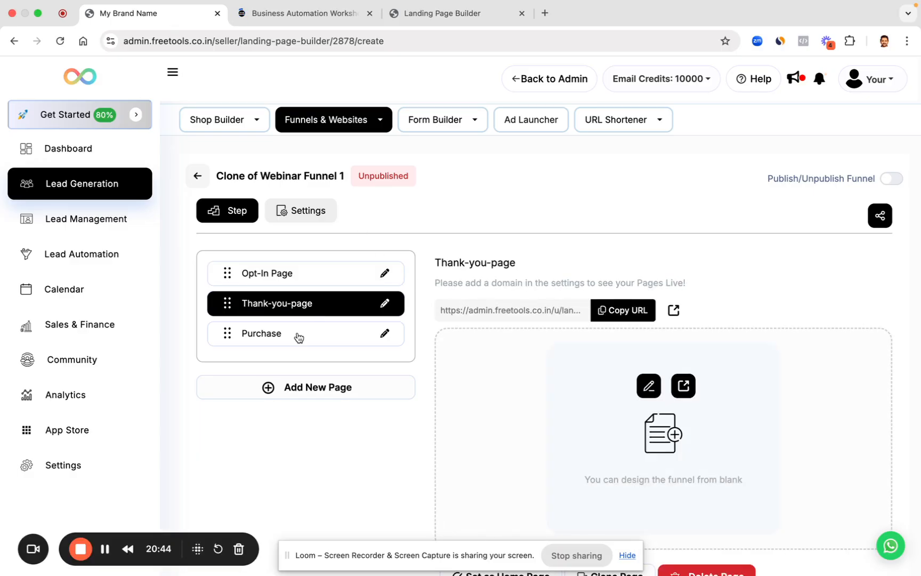
left_click(297, 334)
left_click(261, 16)
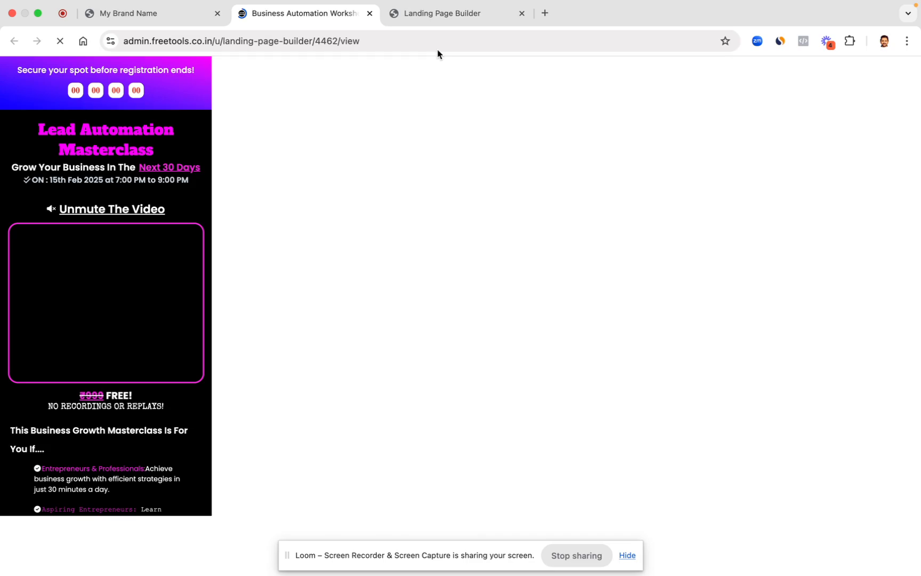
left_click(426, 23)
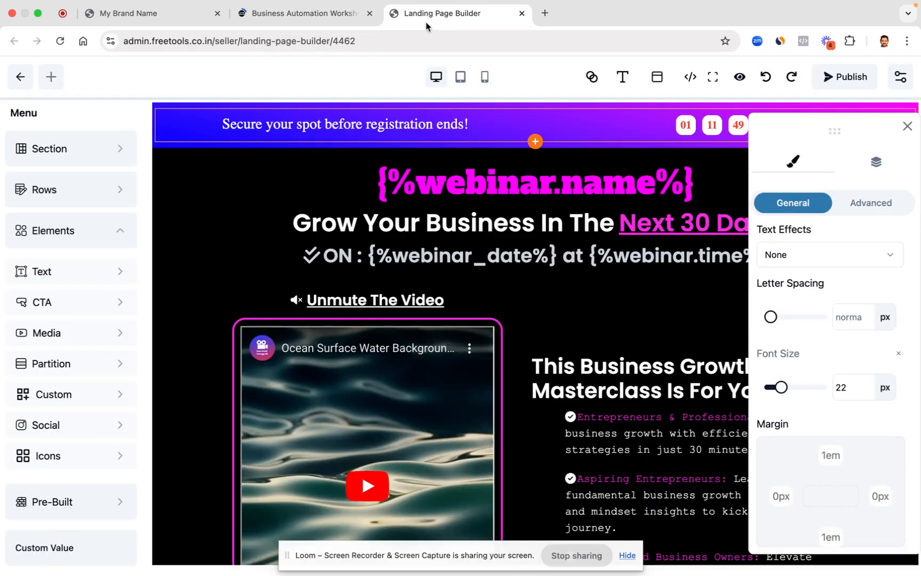
left_click(369, 13)
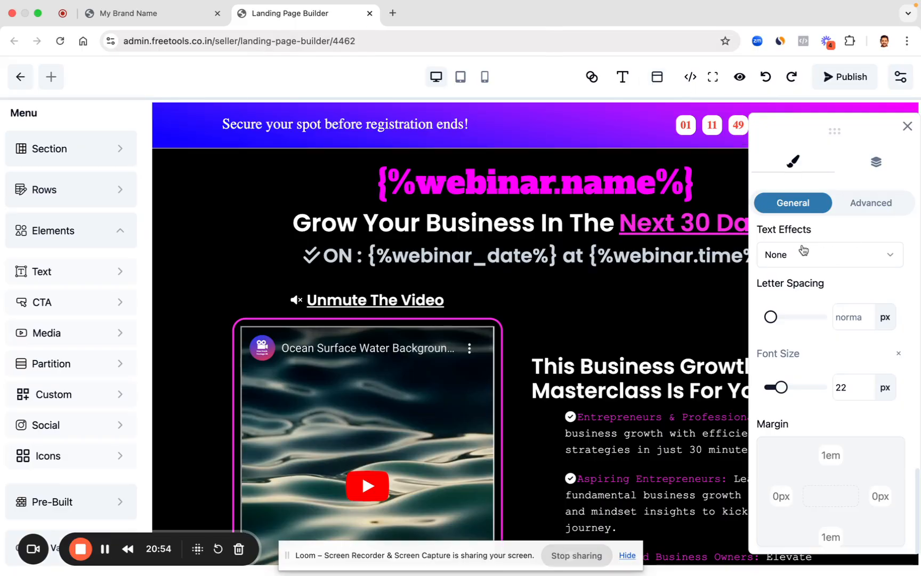
Step: Open the signup popup's settings and set it to show on Website load & Delay
scroll(863, 269, "down", 5)
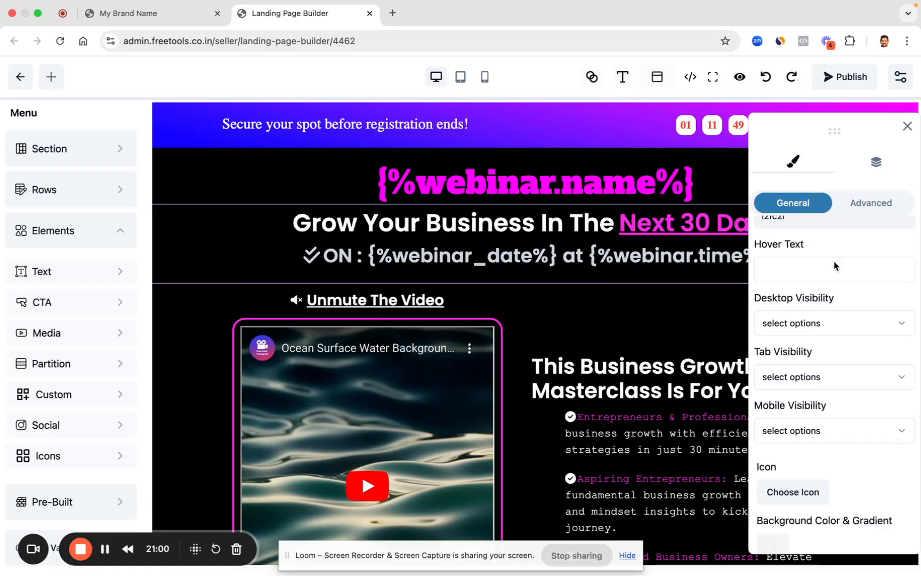
scroll(832, 264, "up", 2)
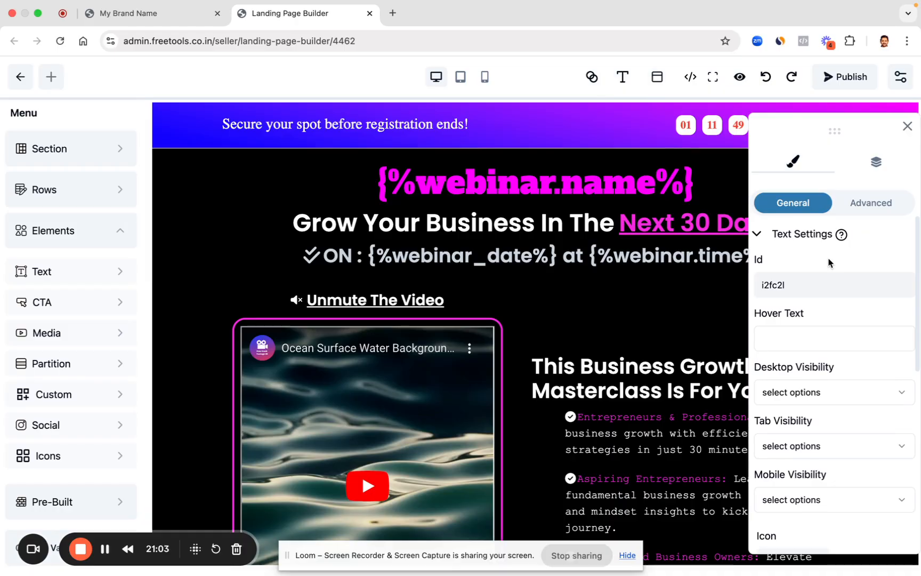
scroll(531, 391, "down", 4)
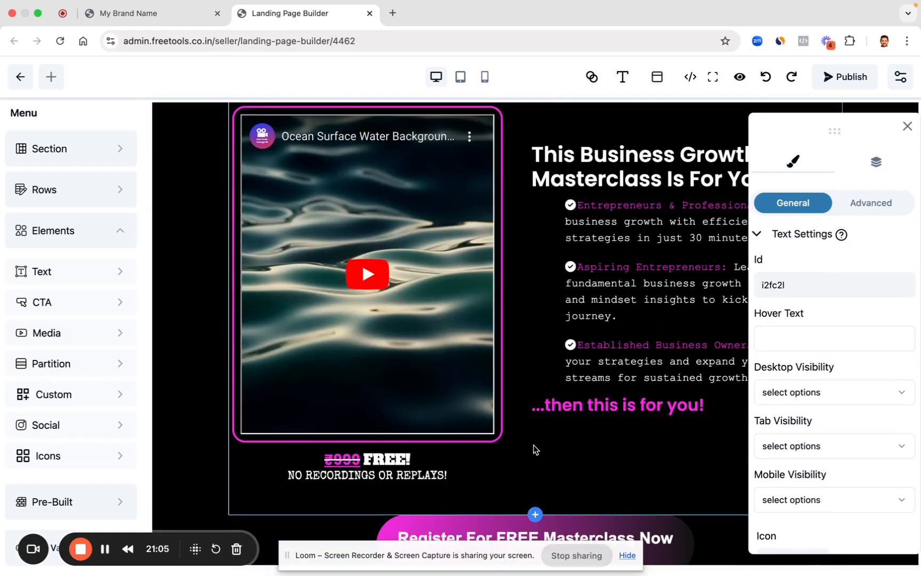
scroll(527, 442, "down", 3)
scroll(543, 293, "up", 7)
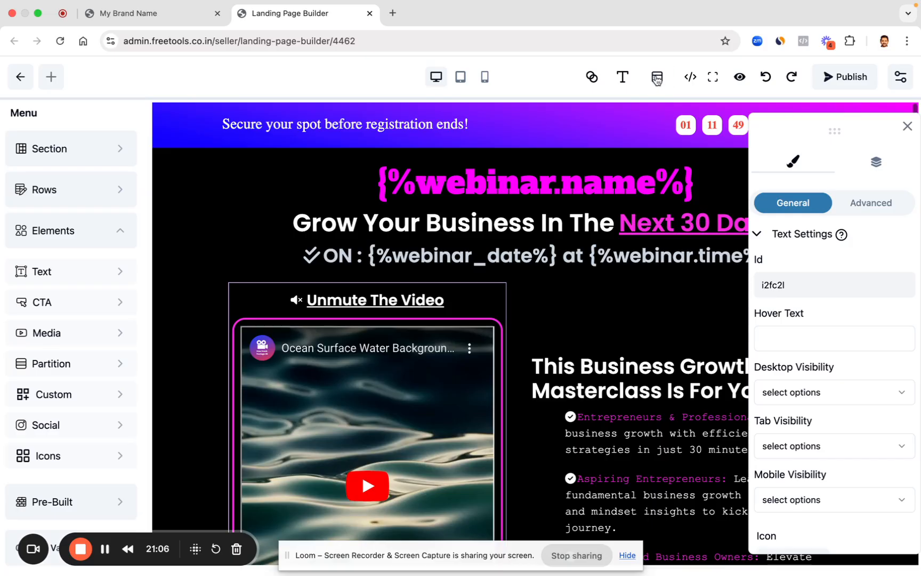
left_click(657, 77)
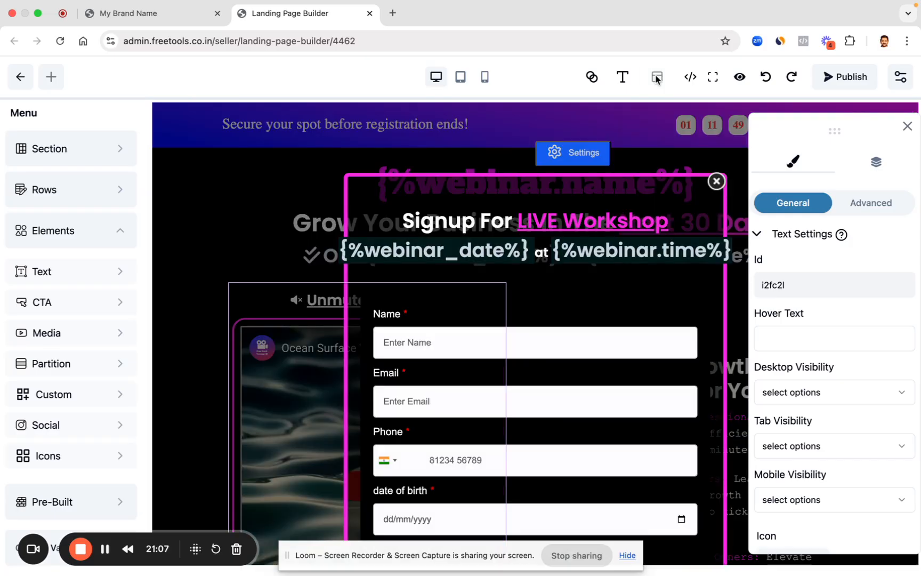
left_click(568, 156)
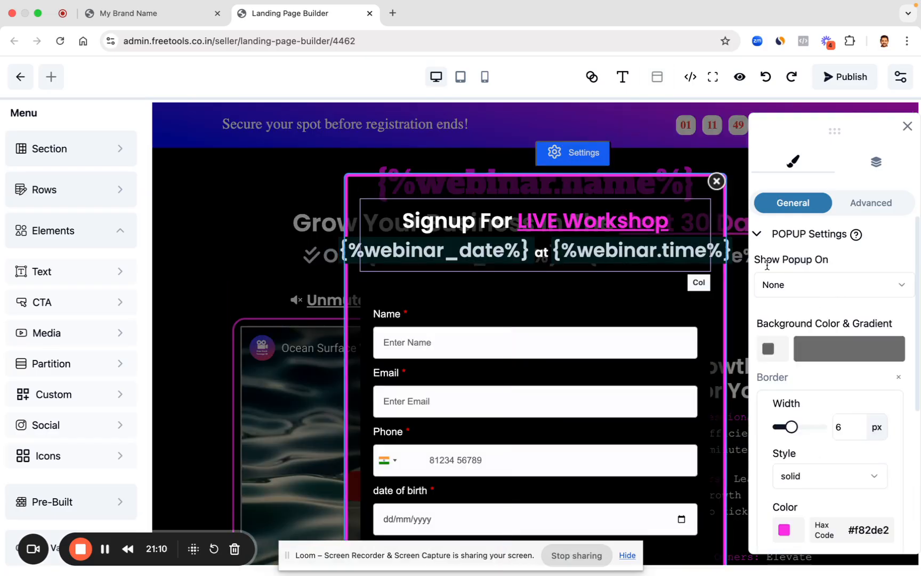
left_click(789, 285)
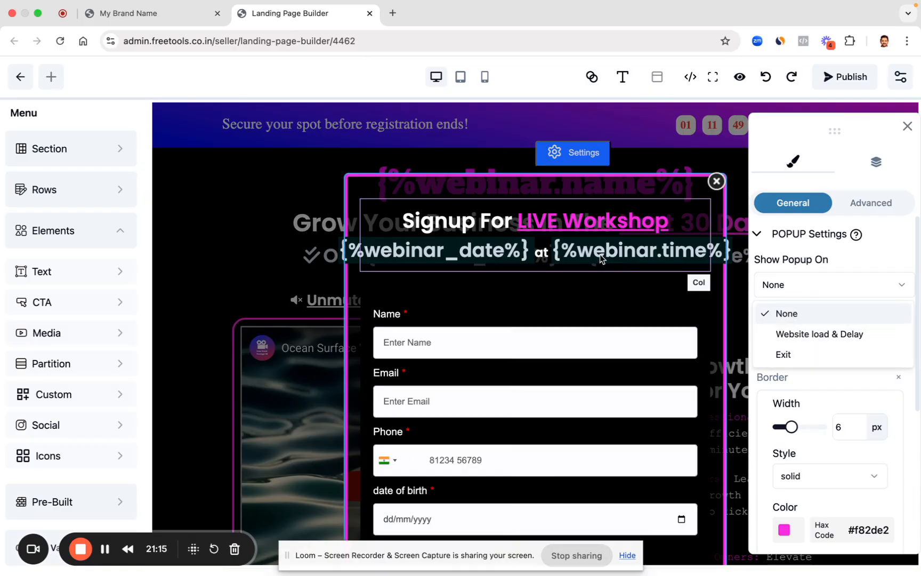
left_click(821, 334)
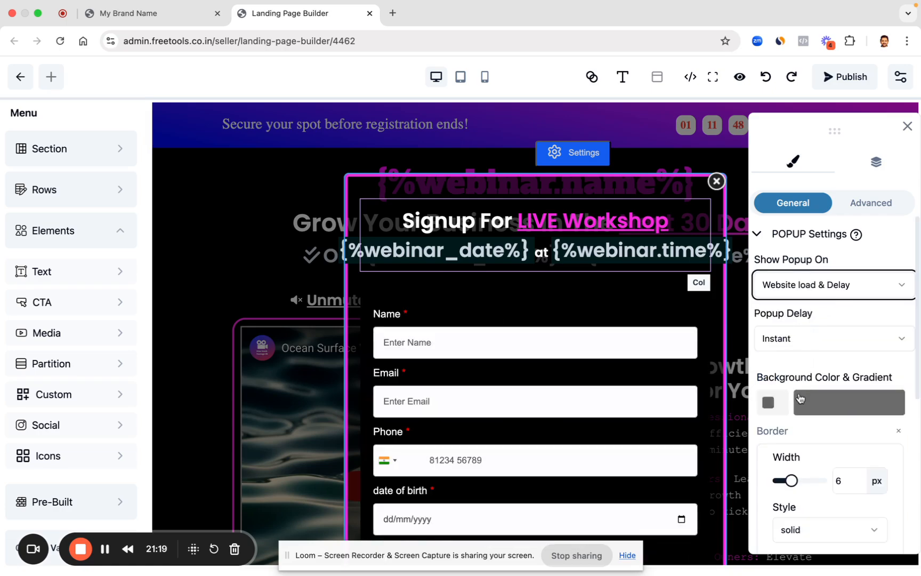
Step: Set the popup delay to 5s and publish the page
left_click(793, 339)
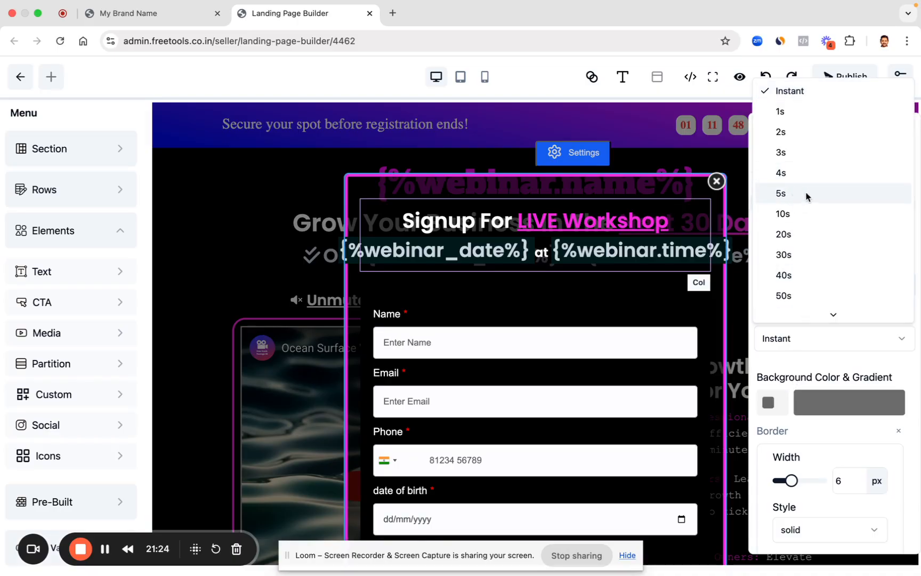
key("Return")
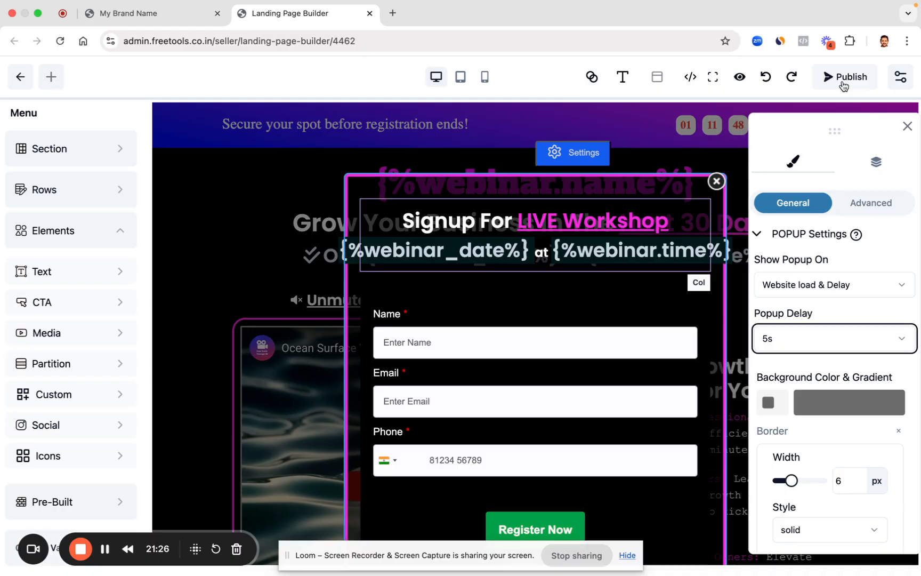
left_click(841, 83)
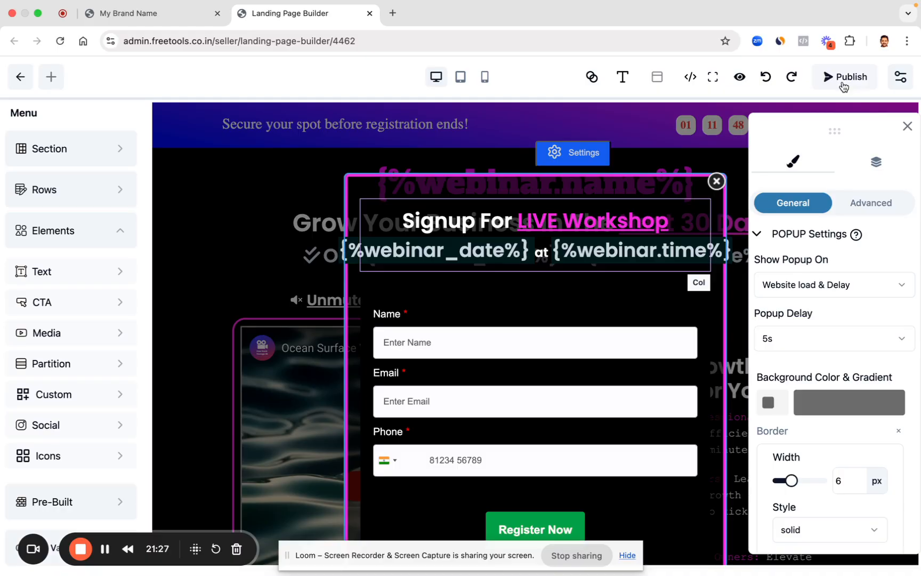
Step: Open the live preview of the funnel's Opt-In Page, closing the stray Purchase page preview
left_click(165, 17)
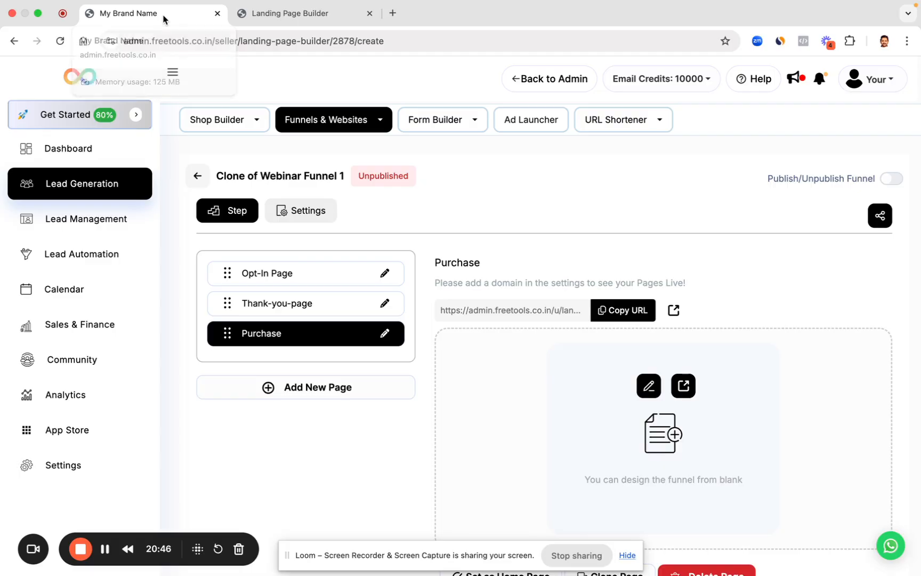
left_click(683, 385)
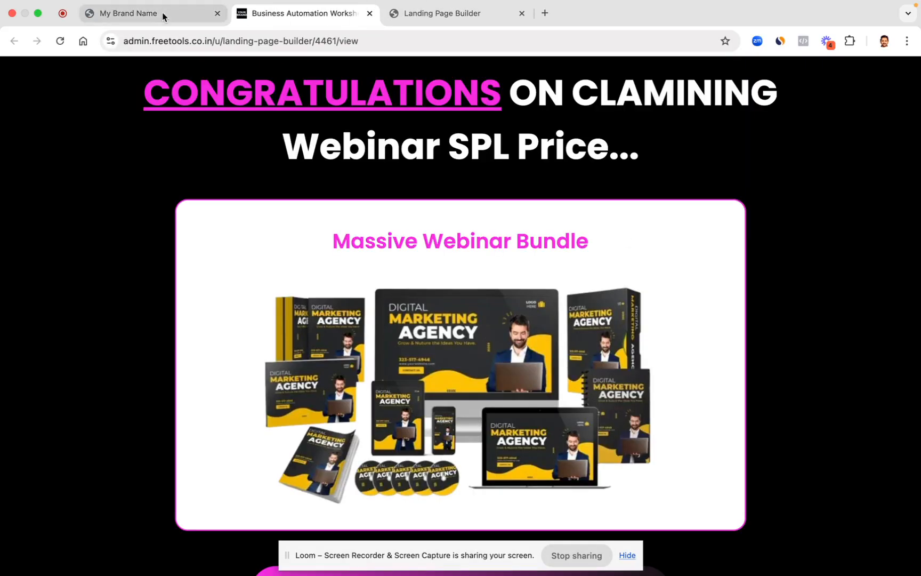
left_click(162, 15)
left_click(320, 272)
left_click(683, 386)
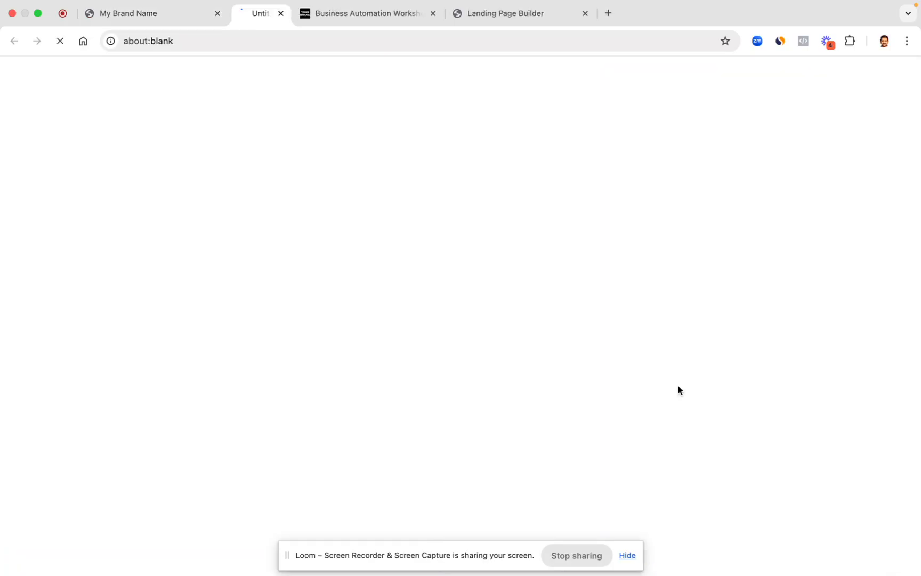
left_click(522, 14)
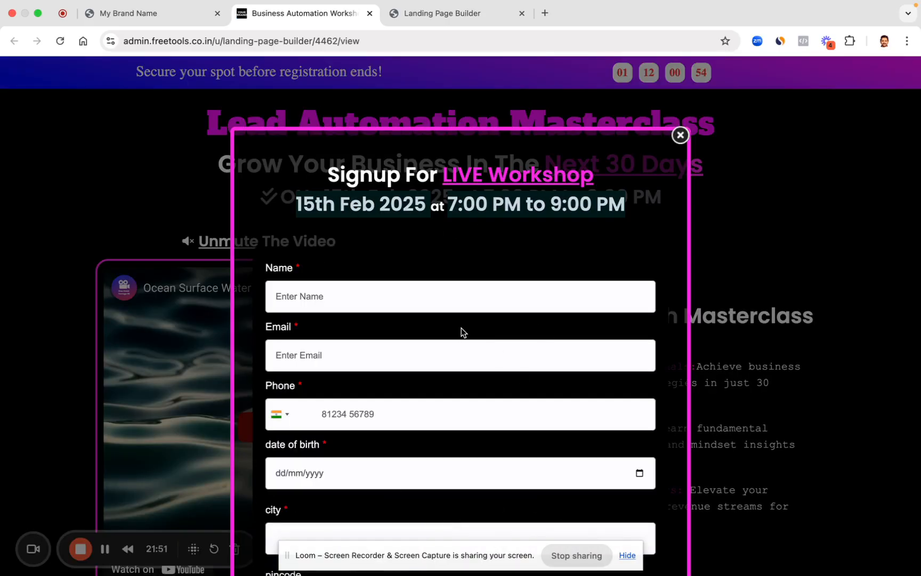
Step: Test the timed signup popup on the live page by closing it, reloading the page and closing it each time it appears
scroll(461, 325, "down", 1)
left_click(678, 134)
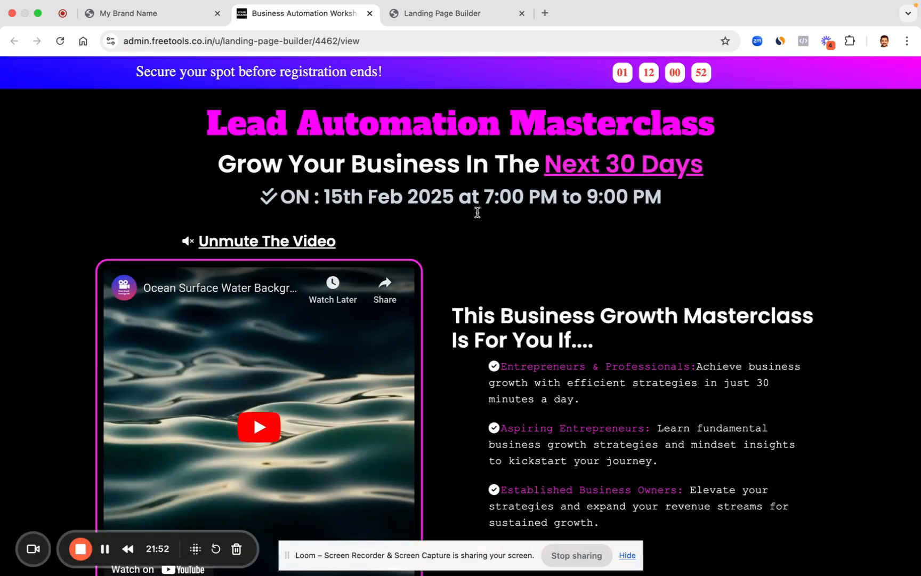
left_click(60, 41)
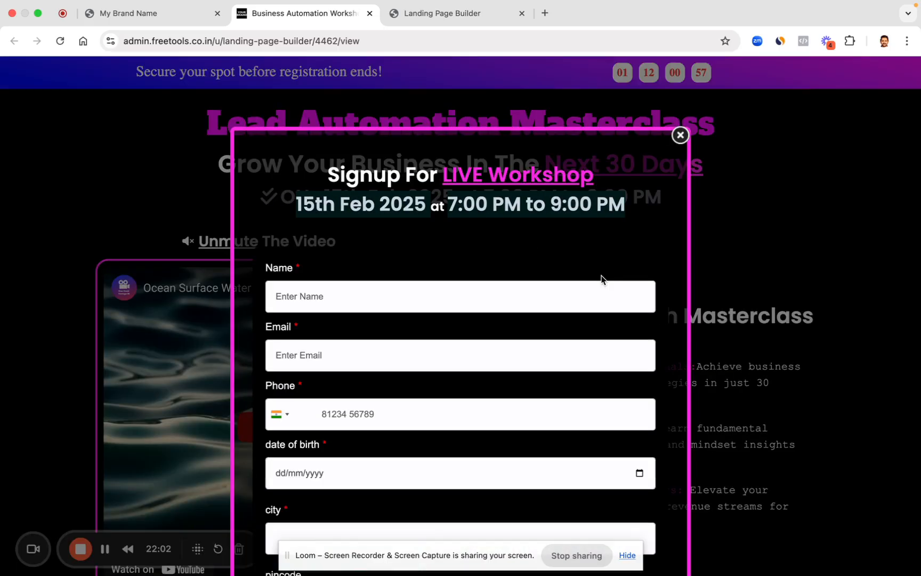
left_click(680, 136)
scroll(612, 353, "down", 6)
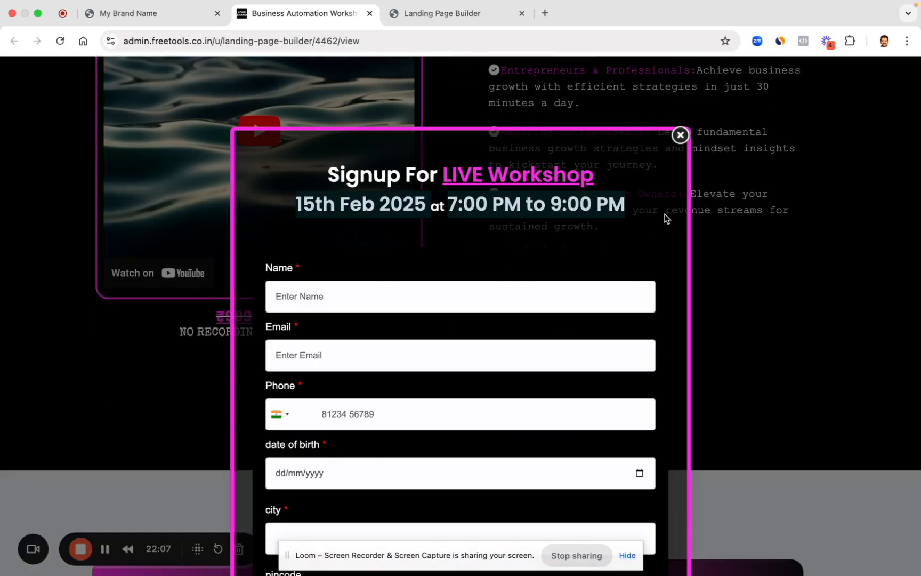
left_click(680, 135)
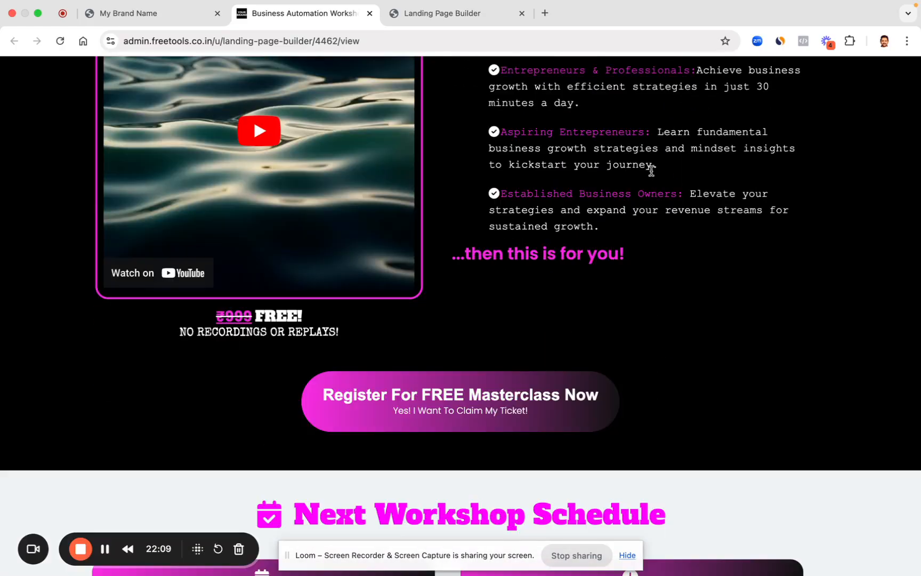
Step: Return to the page builder, close the signup popup and open the settings of the registration banner's countdown timer
scroll(650, 171, "up", 6)
left_click(426, 17)
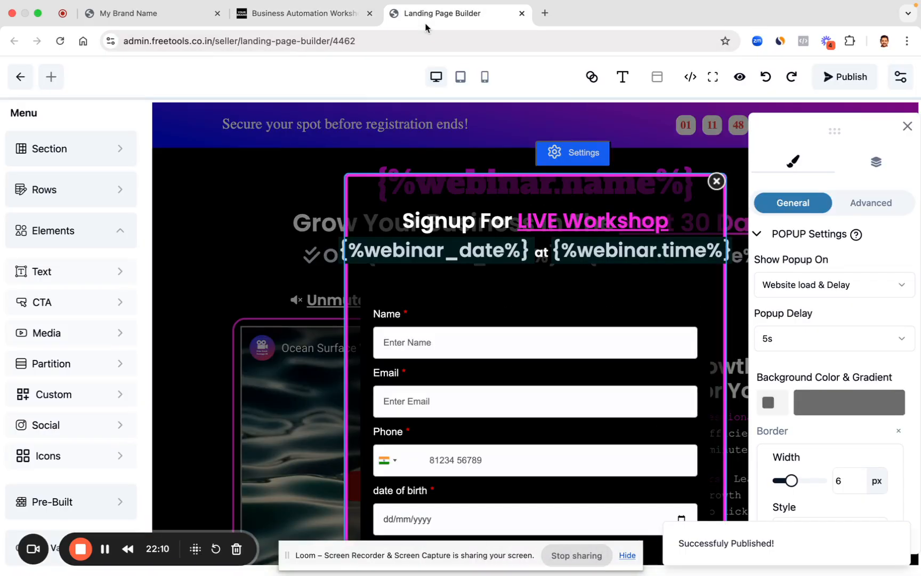
left_click(717, 181)
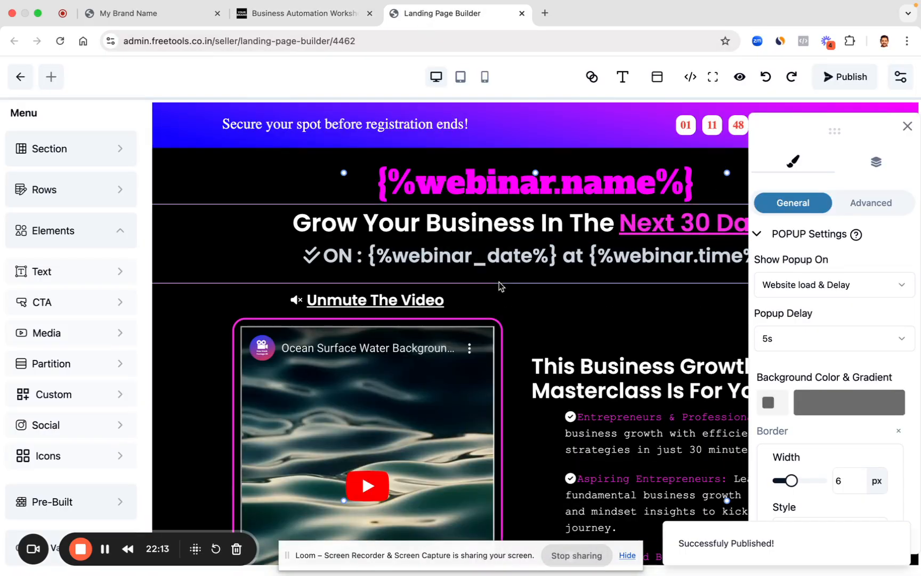
left_click(575, 151)
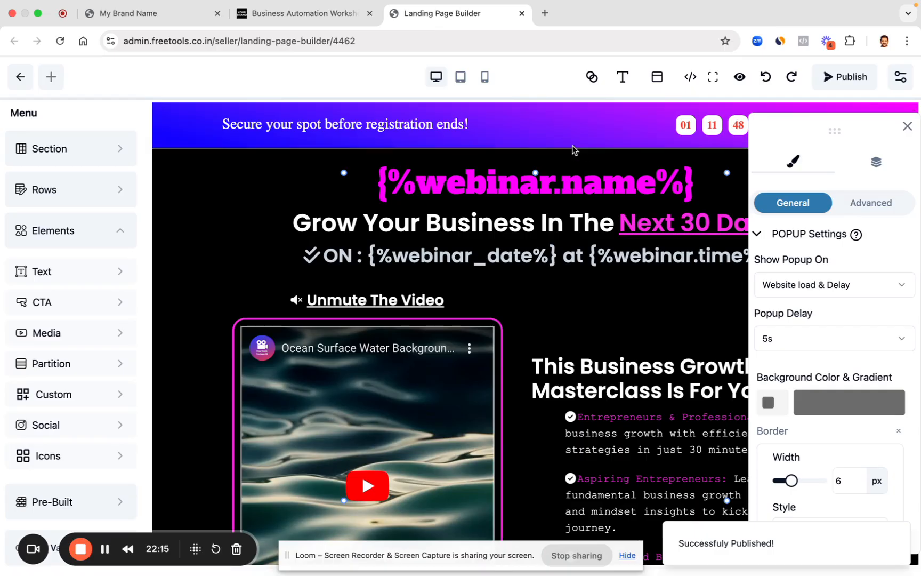
scroll(858, 323, "down", 4)
scroll(858, 323, "up", 4)
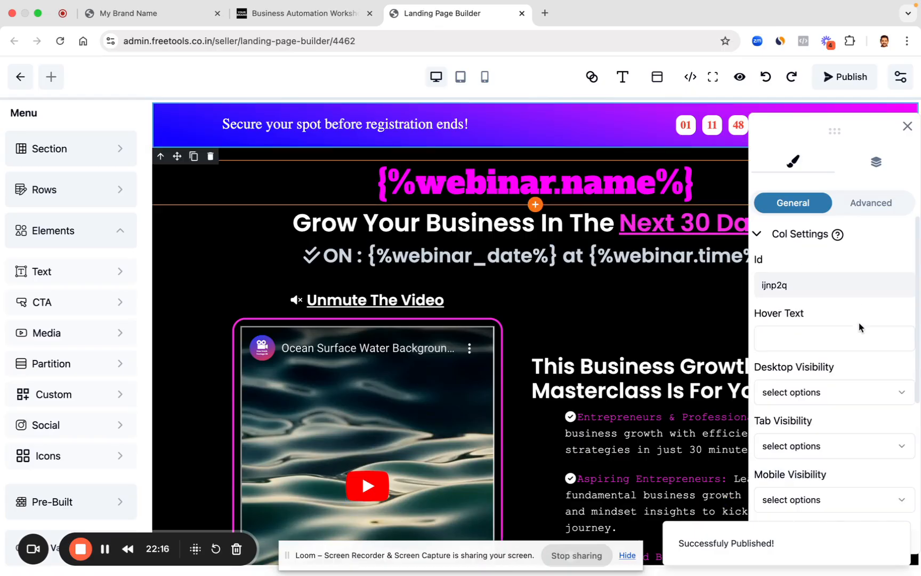
left_click(477, 132)
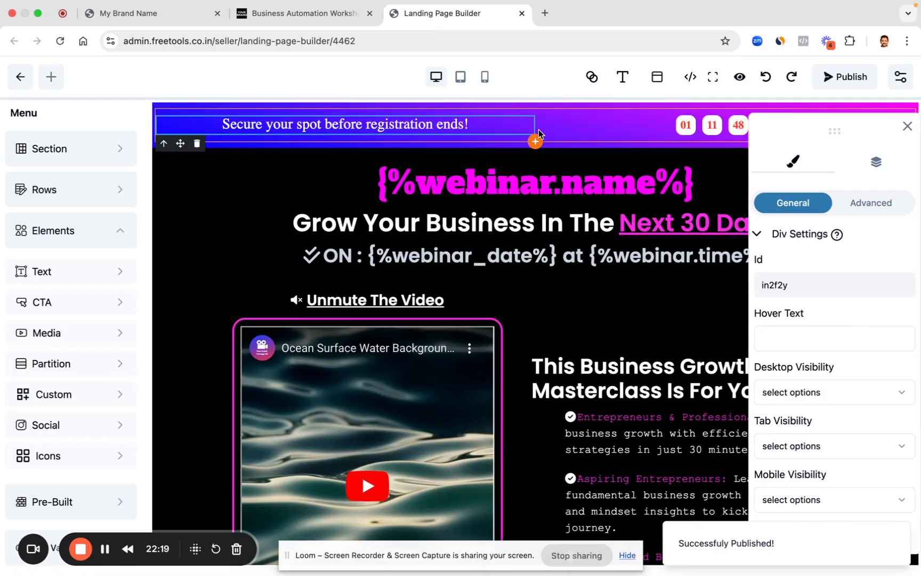
left_click(564, 134)
Step: Set the countdown timer to 0 days, 0 hours, 8 minutes and 12 seconds, and publish the page
left_click(773, 330)
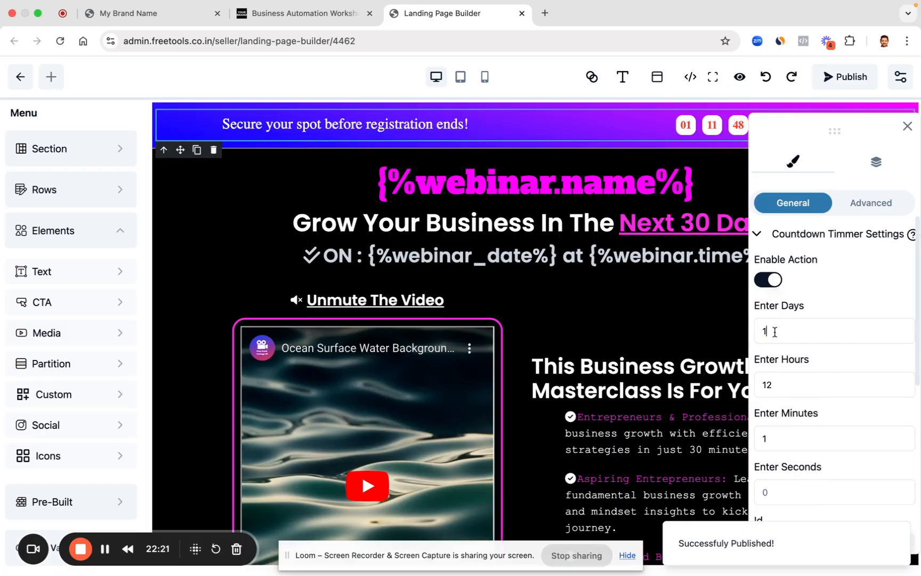
key("BackSpace")
double_click(777, 384)
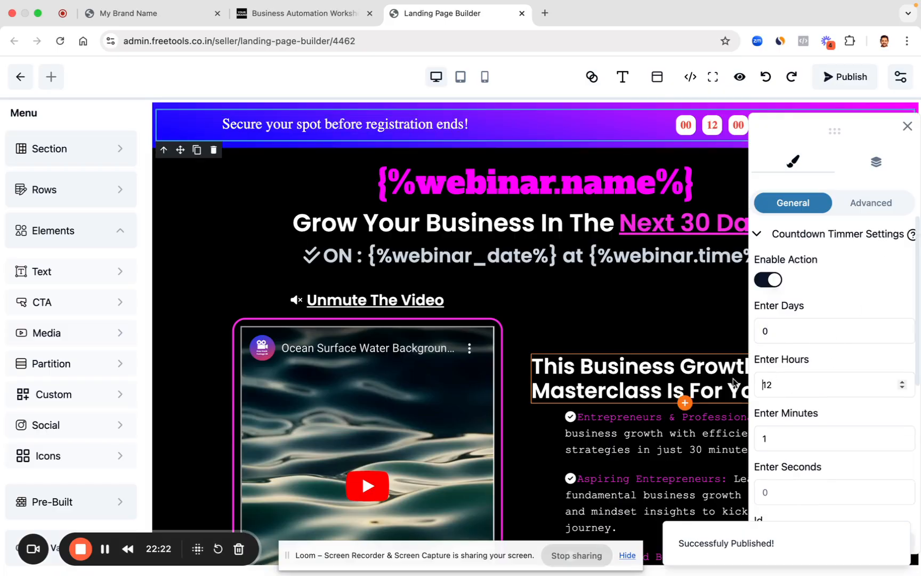
key("BackSpace")
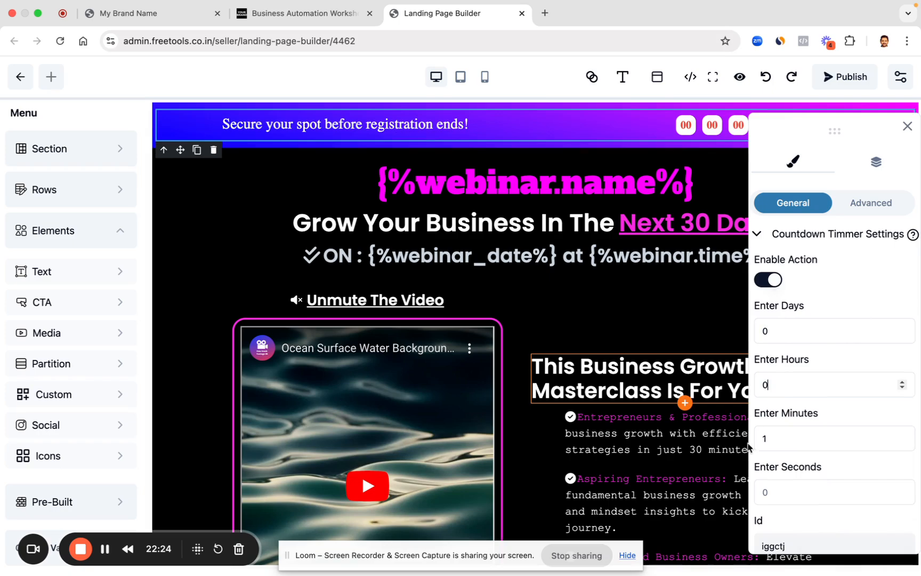
double_click(777, 440)
type("8")
left_click(767, 492)
type("12")
left_click(846, 81)
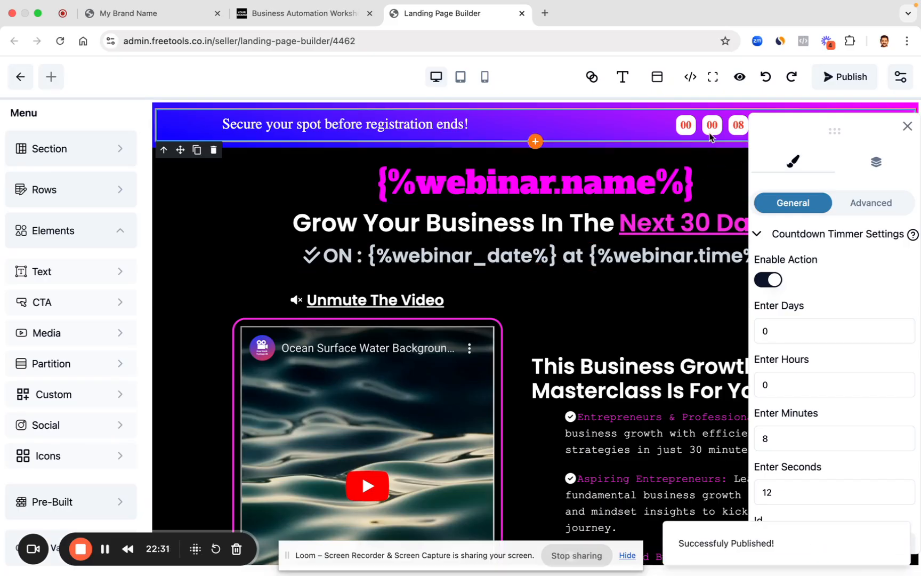
Step: Reload the live opt-in page and close the signup popup to check the countdown timer
left_click(339, 15)
left_click(60, 41)
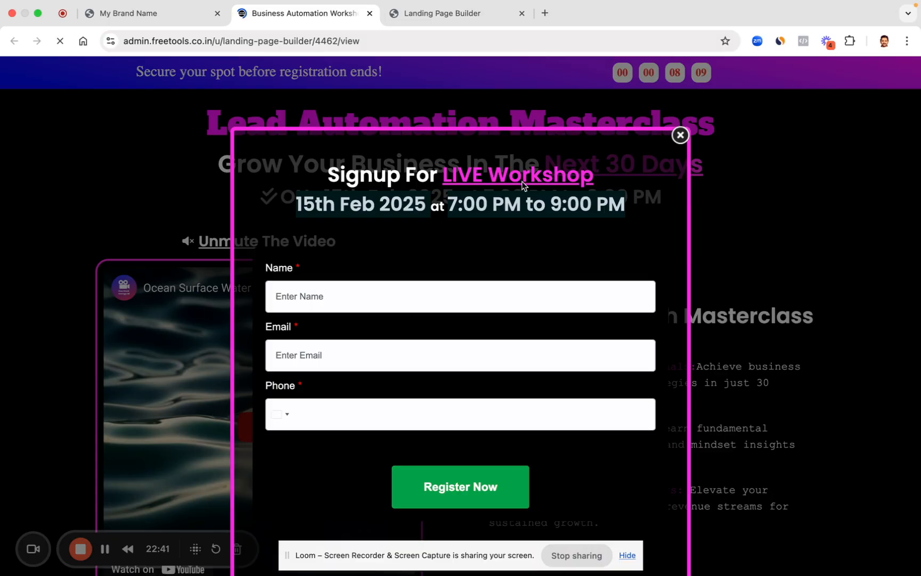
left_click(680, 135)
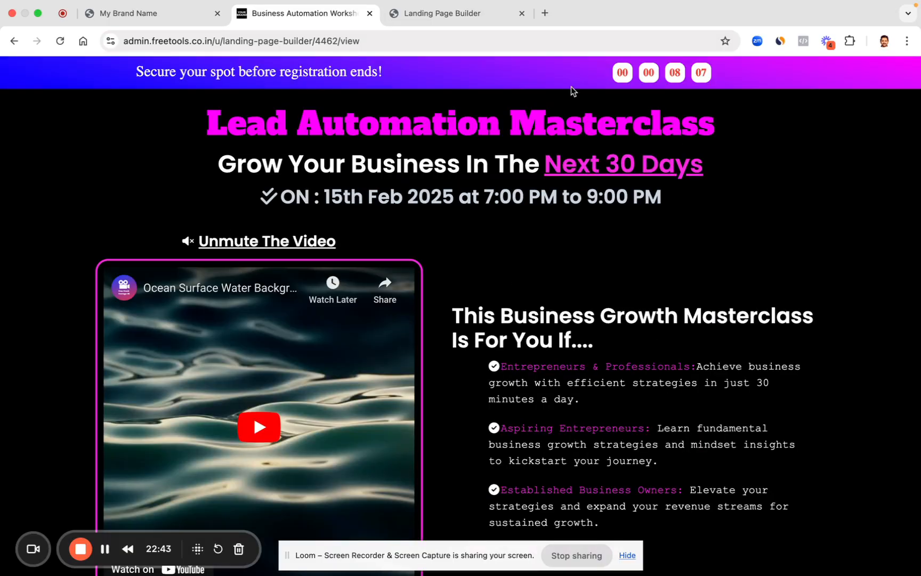
Step: Return to the builder, close the countdown settings and review the sections down to "After this Workshop, You will...."
left_click(461, 16)
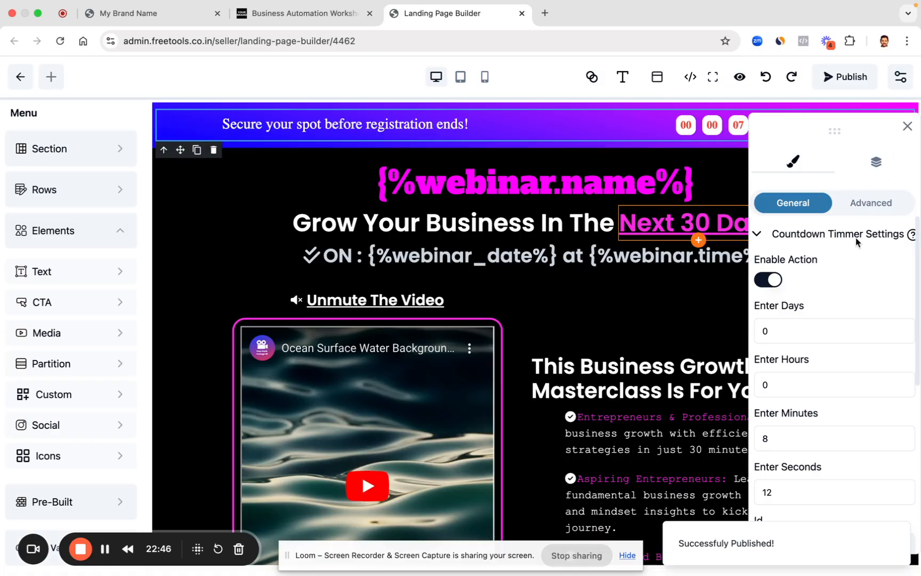
left_click(906, 130)
scroll(391, 263, "down", 5)
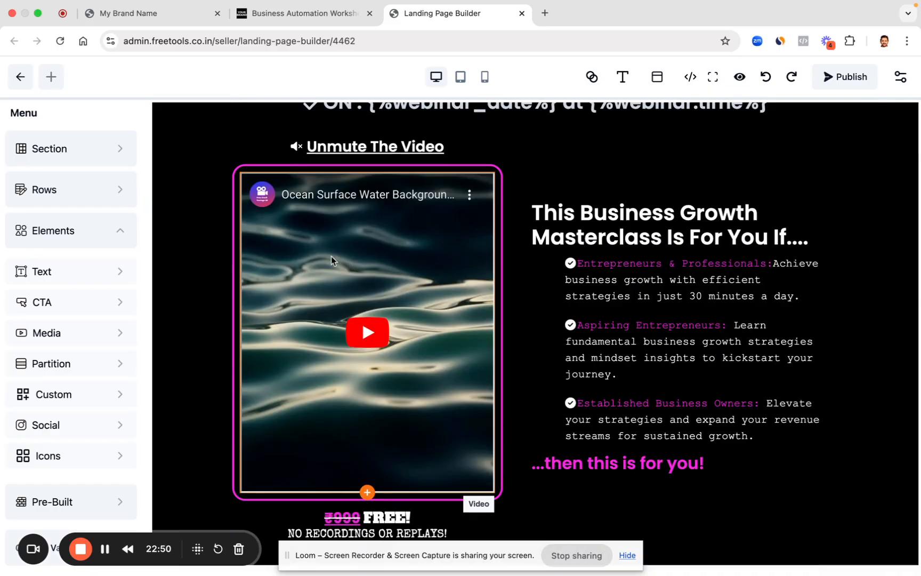
scroll(480, 319, "down", 10)
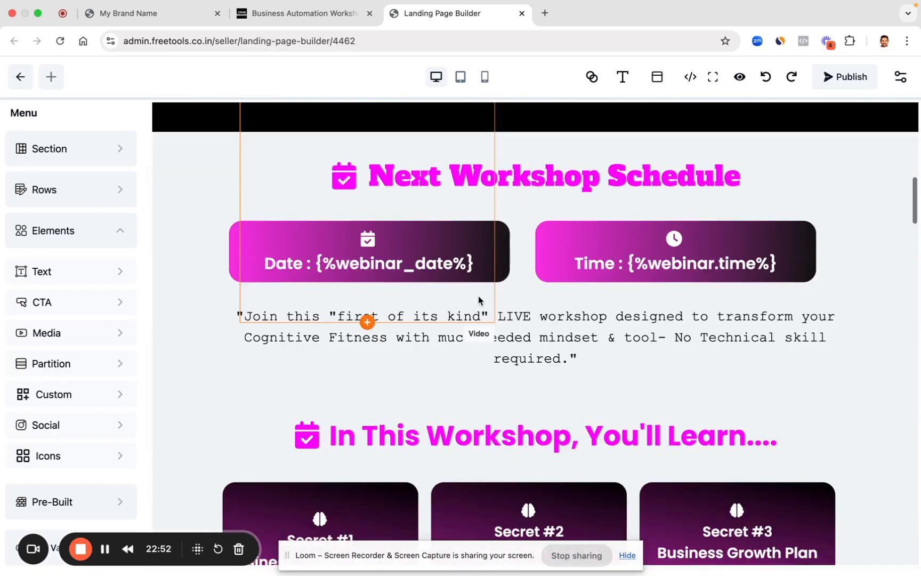
scroll(478, 300, "down", 15)
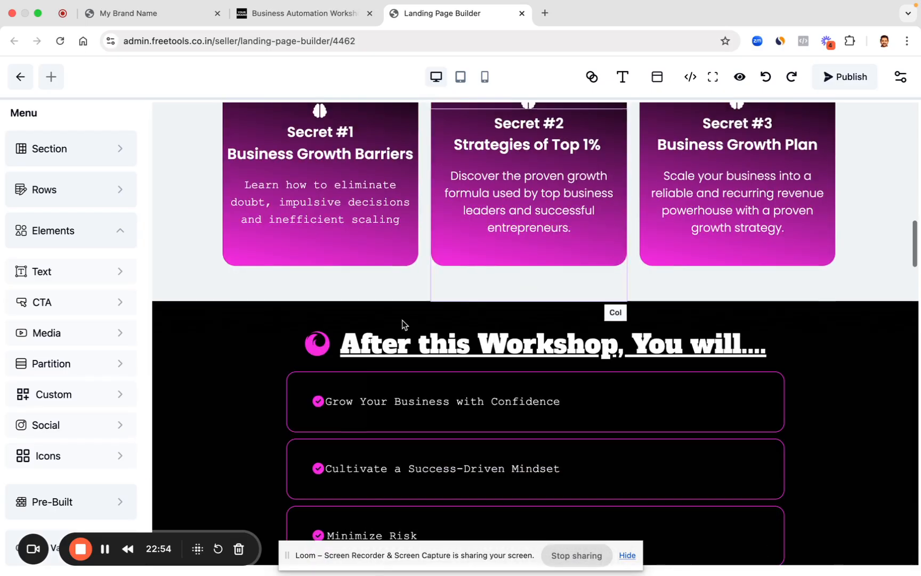
scroll(401, 305, "down", 5)
scroll(401, 308, "up", 12)
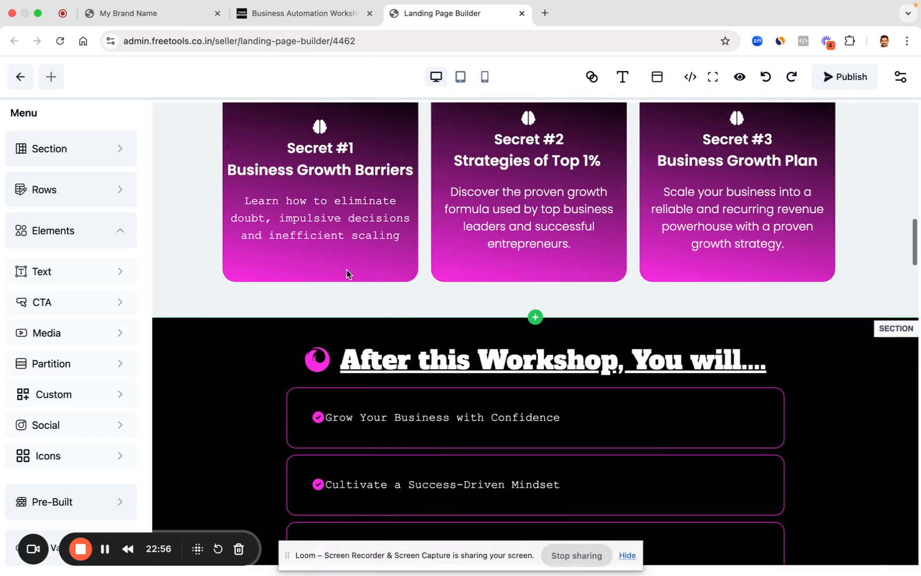
Step: Inspect the background gradient of the Secret #1 Business Growth Barriers card without changing it
left_click(346, 269)
scroll(837, 320, "down", 8)
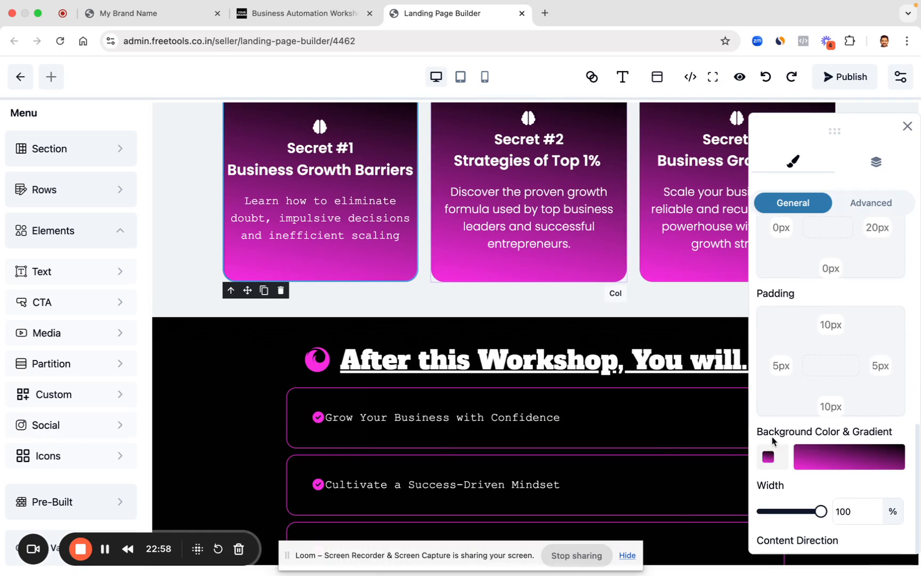
left_click(768, 458)
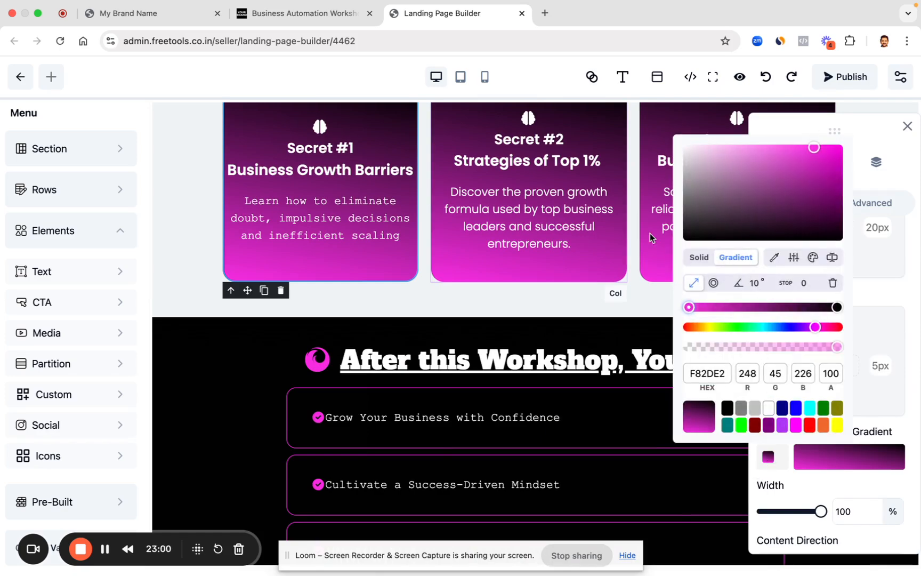
left_click(545, 303)
Step: Review the remaining page sections from the workshop benefits through the host, video and testimonials
scroll(622, 370, "down", 6)
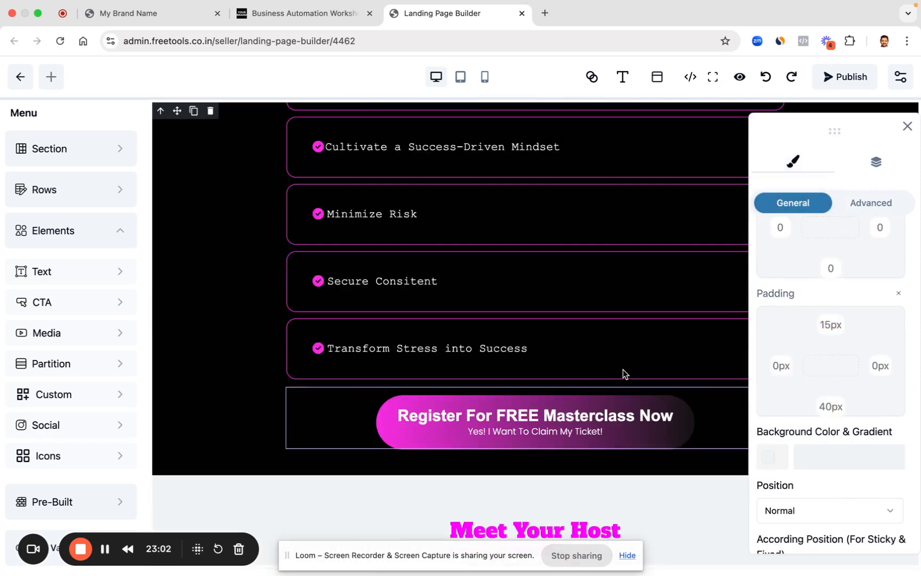
left_click(621, 369)
scroll(621, 369, "down", 20)
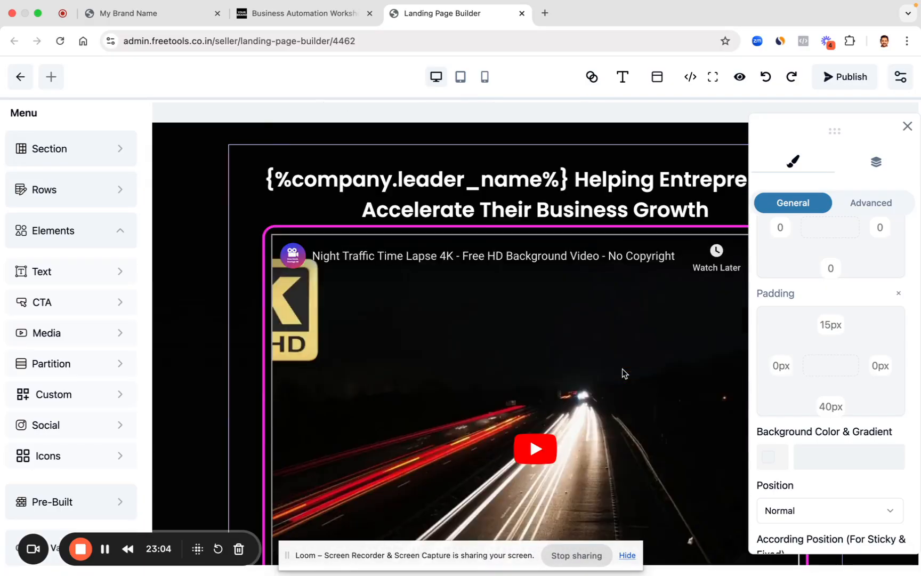
scroll(621, 365, "down", 20)
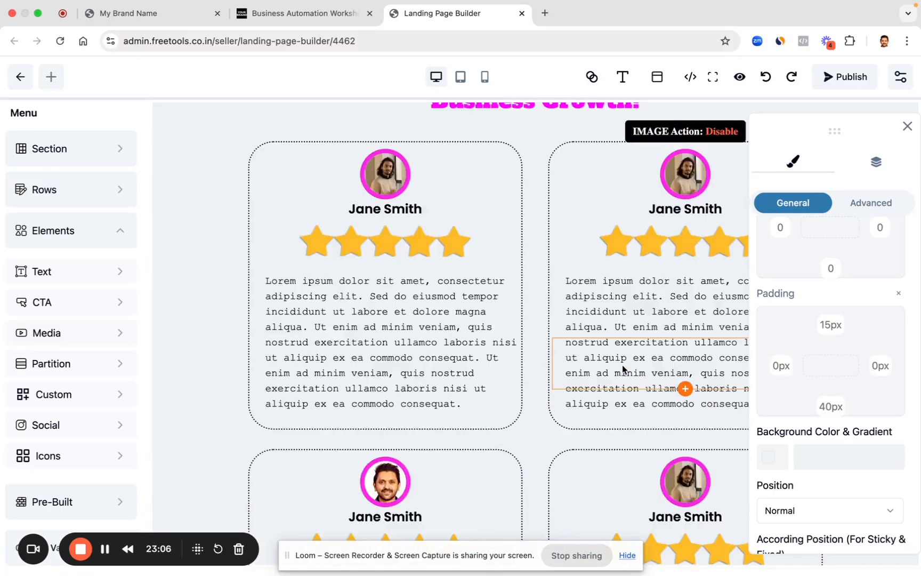
scroll(622, 364, "up", 20)
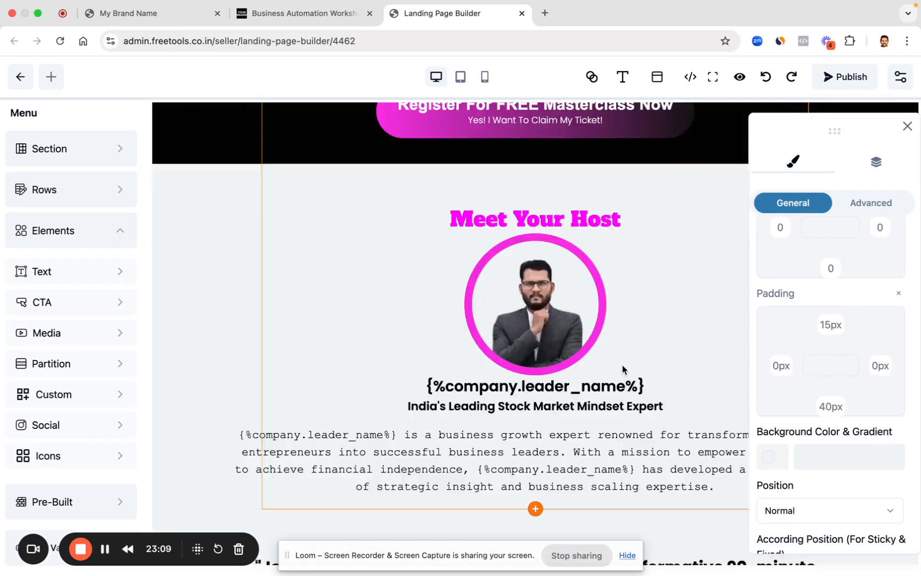
scroll(621, 365, "up", 5)
Step: Close the live preview and the page builder, returning to the funnel's page list
left_click(180, 16)
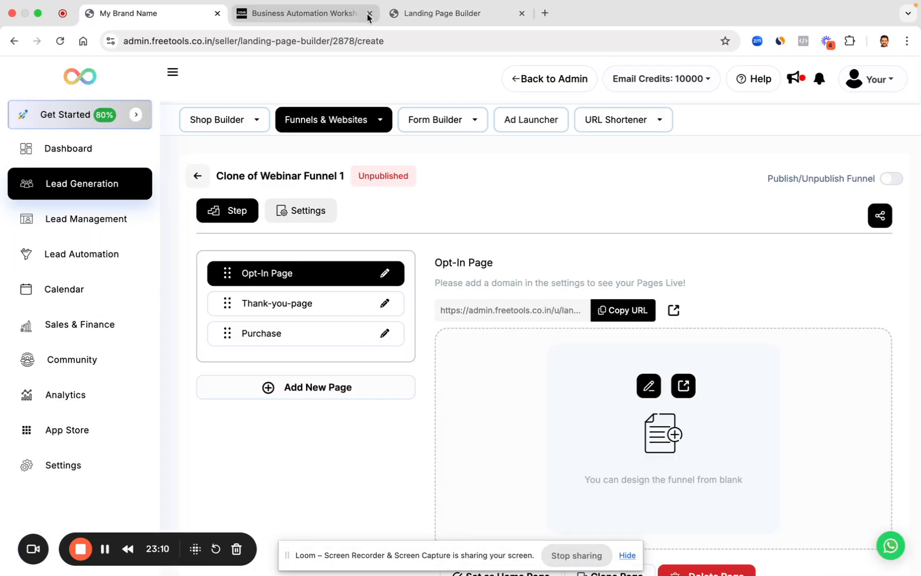
left_click(369, 14)
left_click(335, 18)
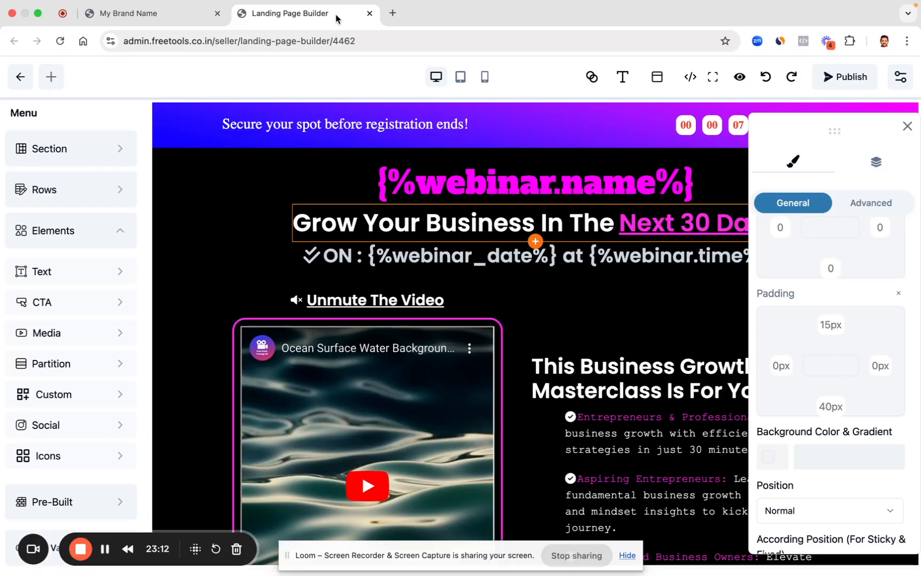
left_click(369, 13)
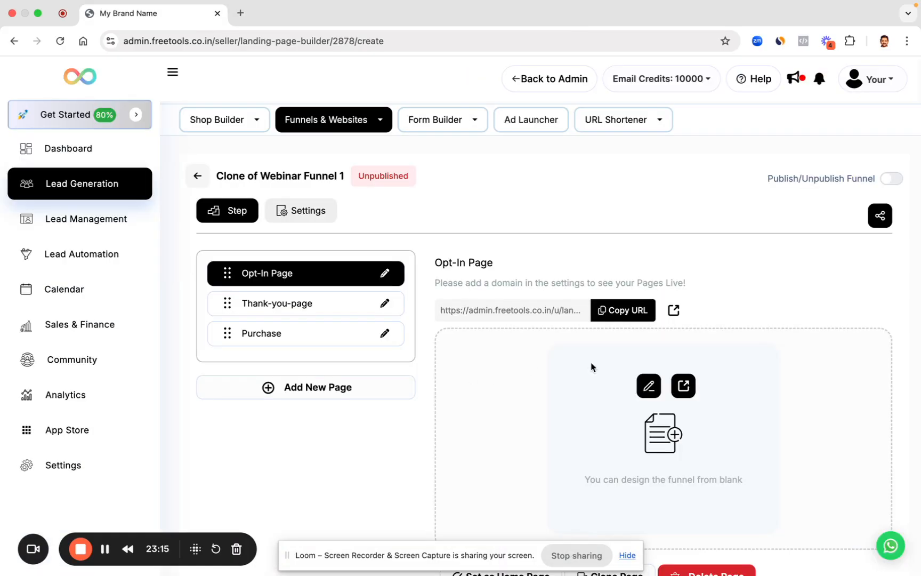
Step: Open the Opt-In Page's live preview, dismiss the signup popup and review the page down to the footer
left_click(682, 388)
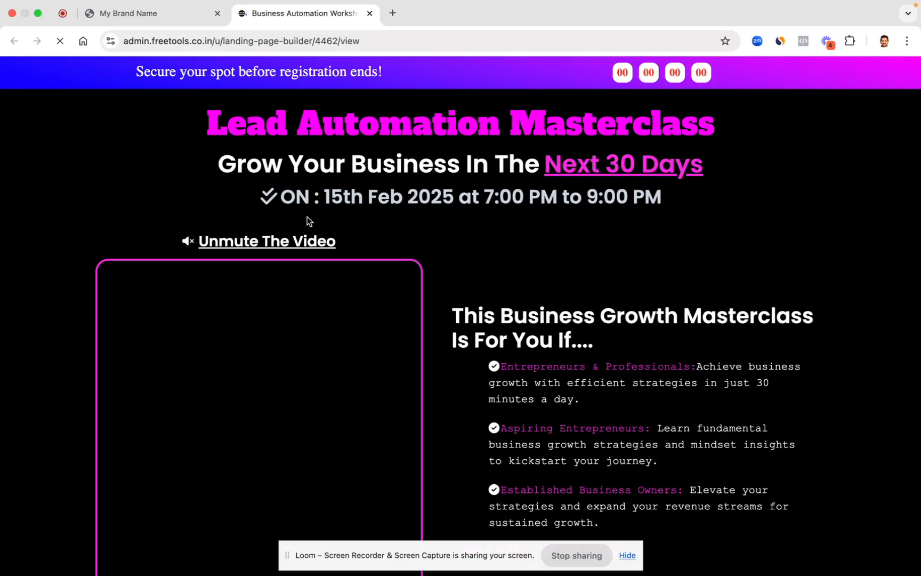
right_click(489, 228)
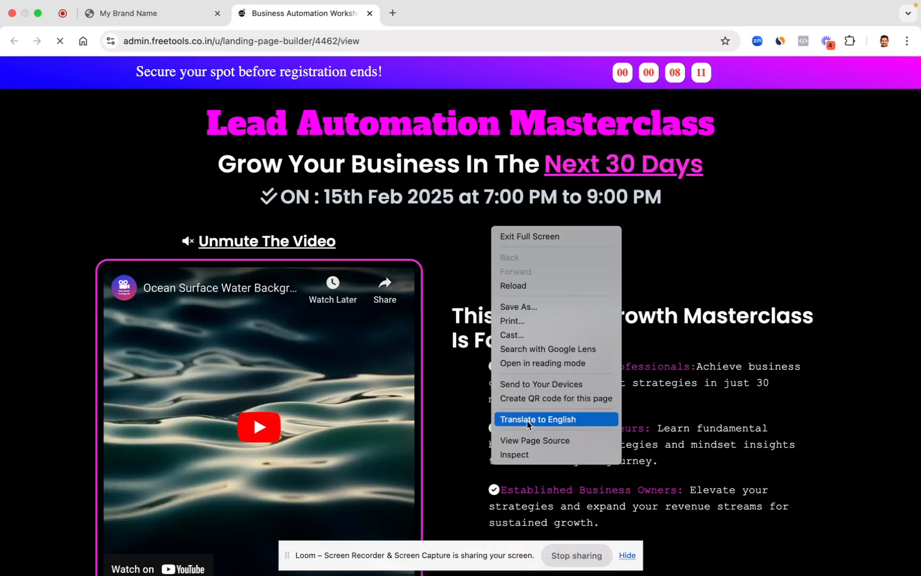
left_click(433, 245)
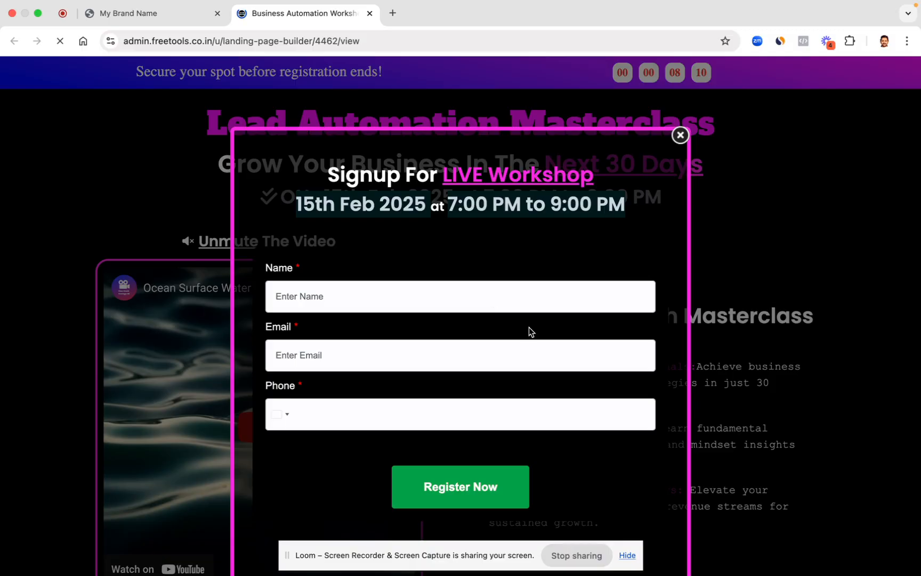
left_click(680, 134)
scroll(654, 312, "down", 1)
scroll(654, 311, "down", 15)
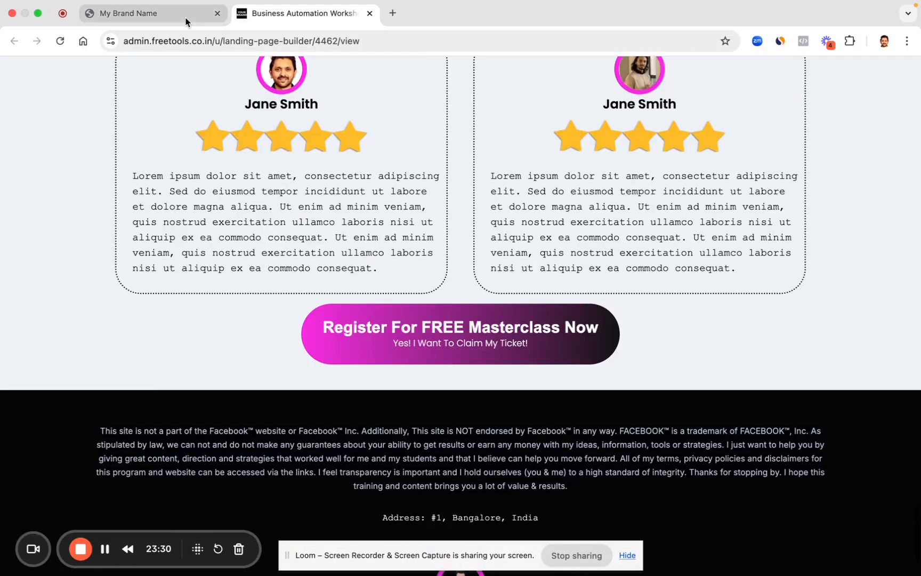
Step: Return to the funnel's page list, select Thank-you-page and copy its URL
left_click(186, 19)
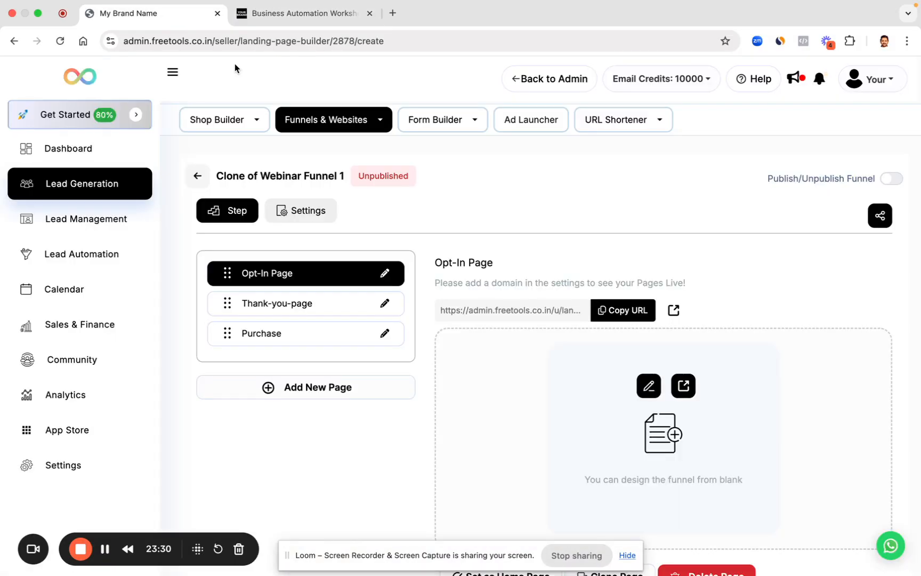
left_click(319, 302)
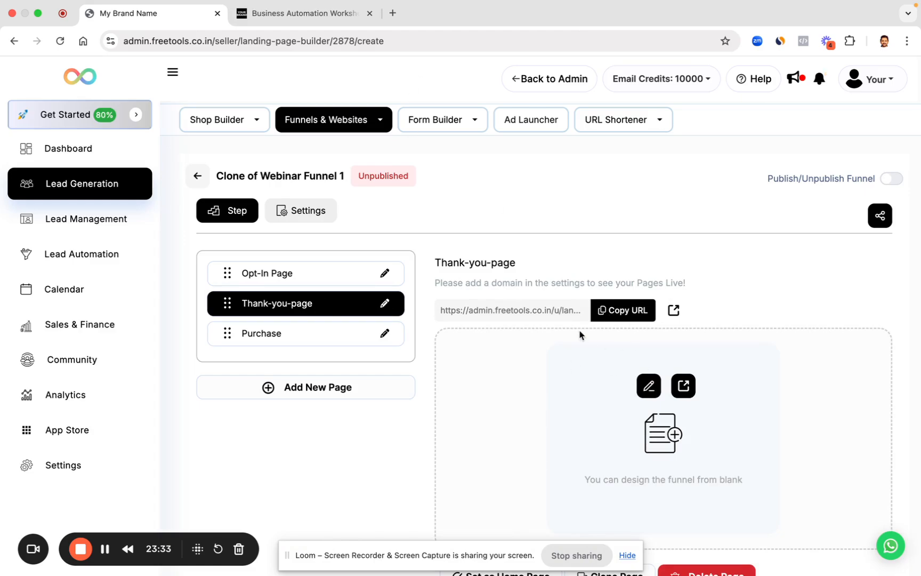
left_click(333, 279)
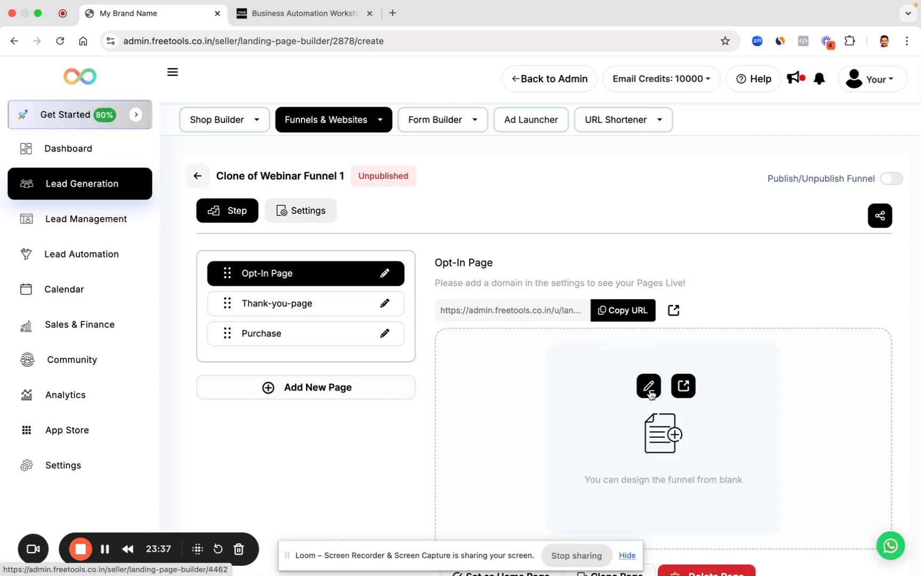
left_click(303, 308)
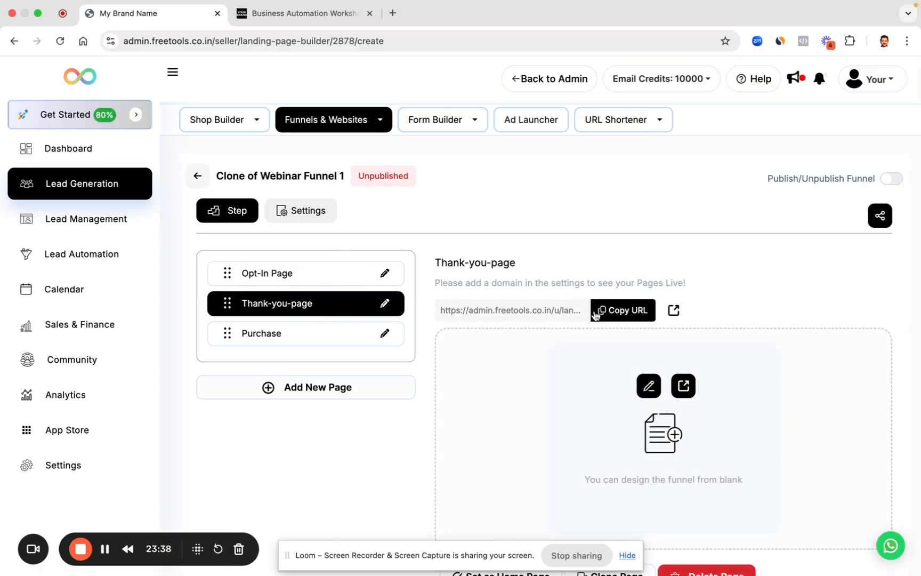
left_click(611, 315)
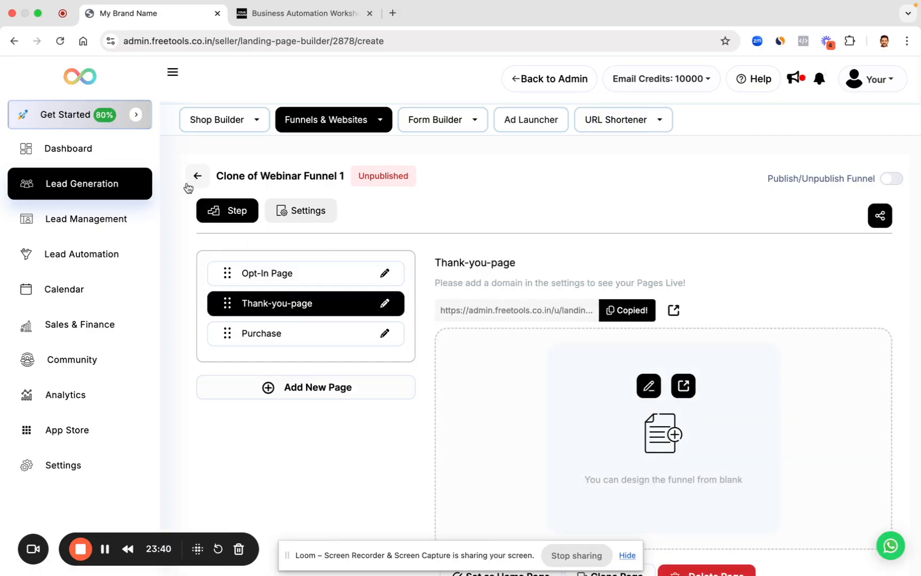
Step: Edit the Webinar Registration form, paste the copied thank-you page URL as its redirect link and save the form
left_click(425, 119)
left_click(435, 154)
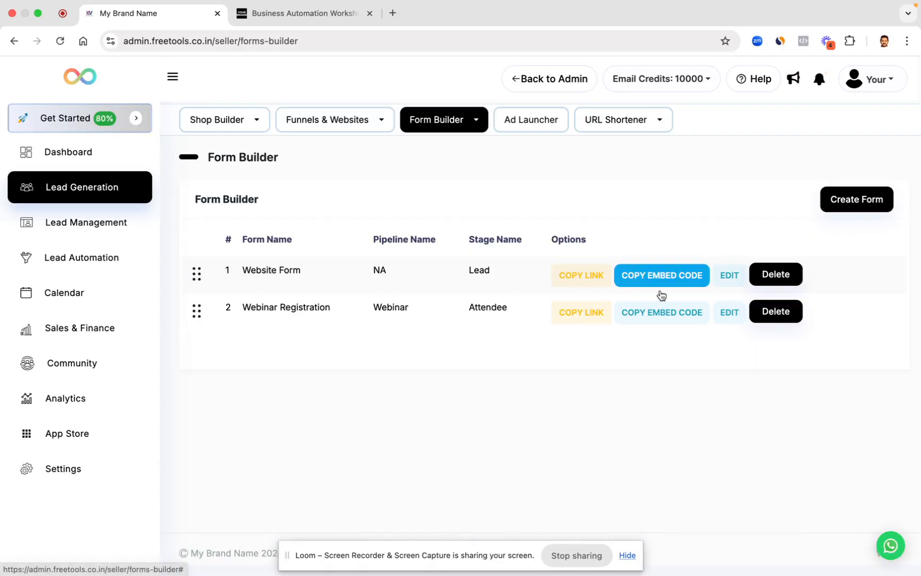
left_click(728, 313)
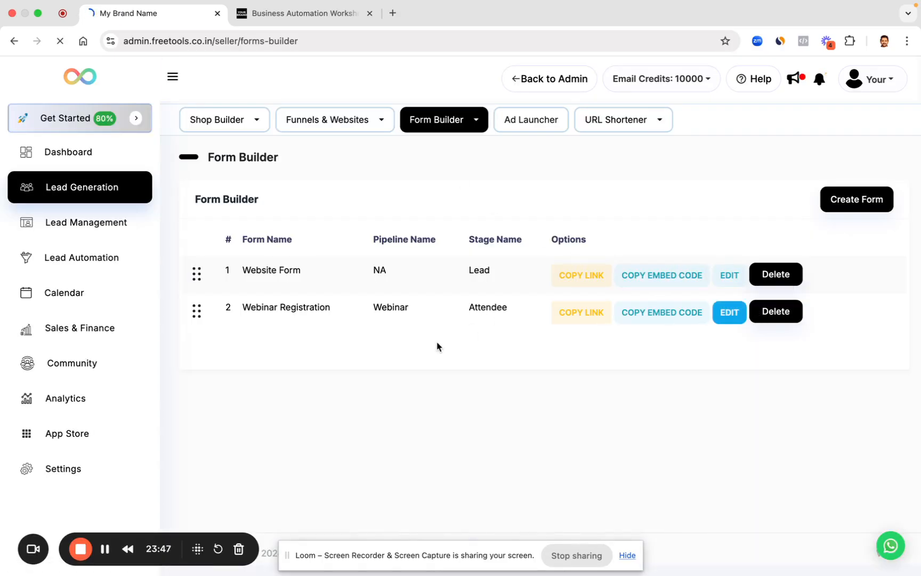
scroll(372, 369, "down", 3)
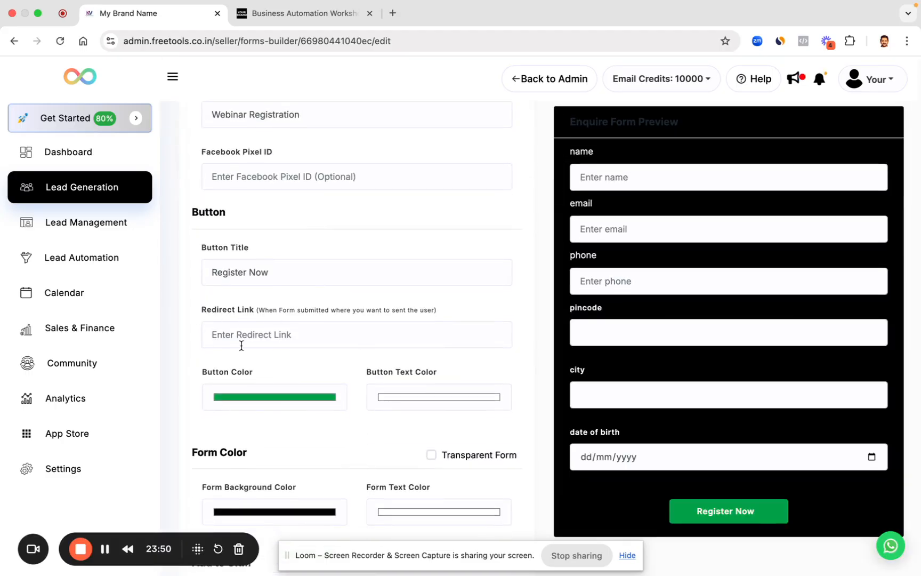
left_click(241, 334)
key("super+v")
scroll(401, 450, "down", 6)
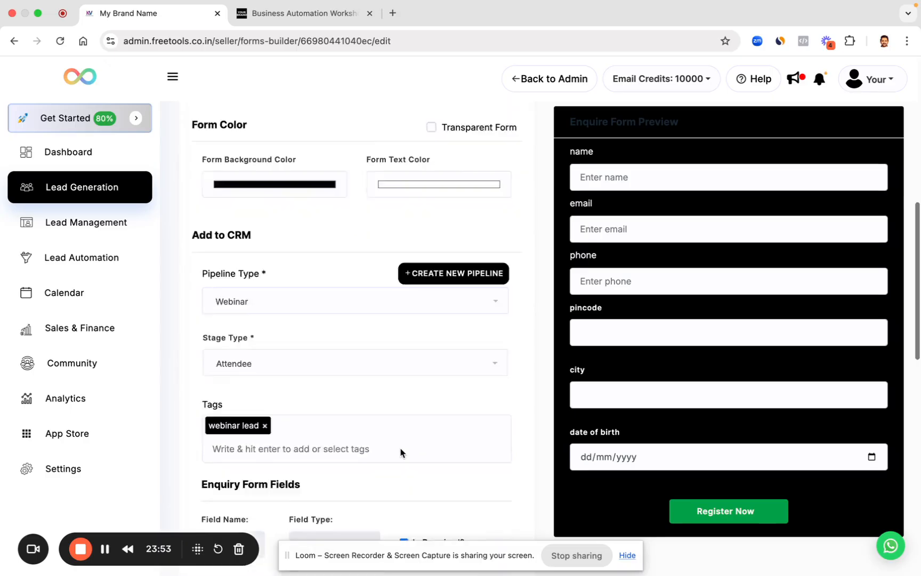
scroll(401, 450, "down", 8)
left_click(231, 461)
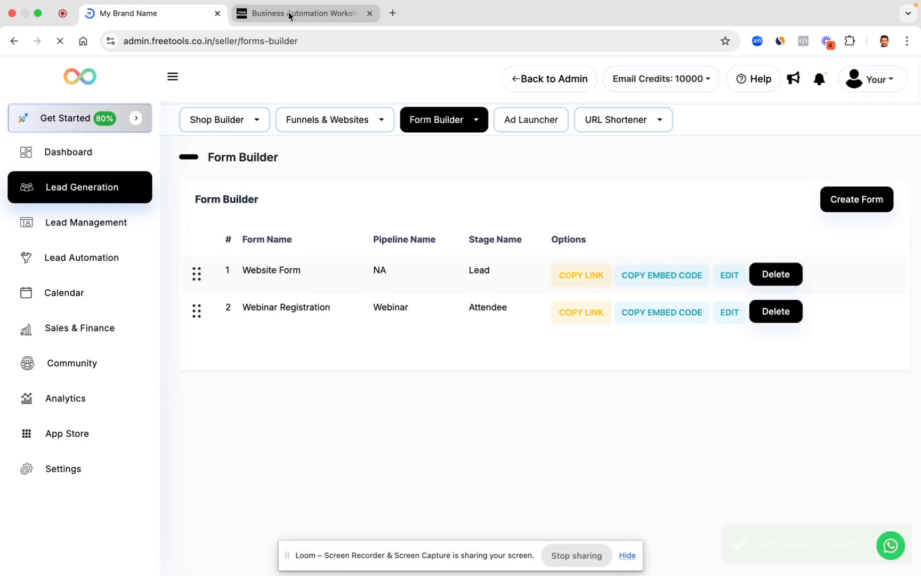
Step: Switch to the live opt-in page and reload it from the top to bring up the signup popup
left_click(288, 12)
scroll(331, 175, "down", 5)
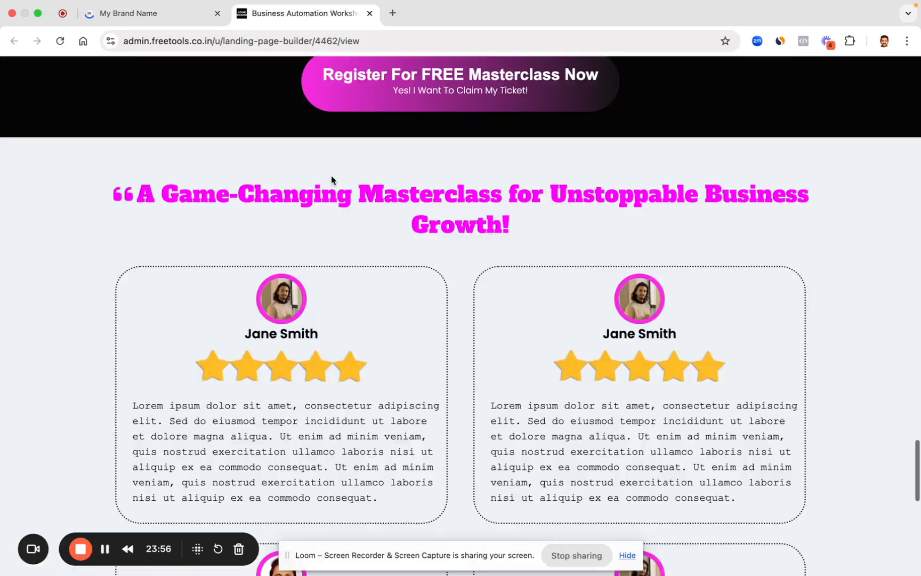
scroll(331, 175, "up", 10)
left_click(60, 55)
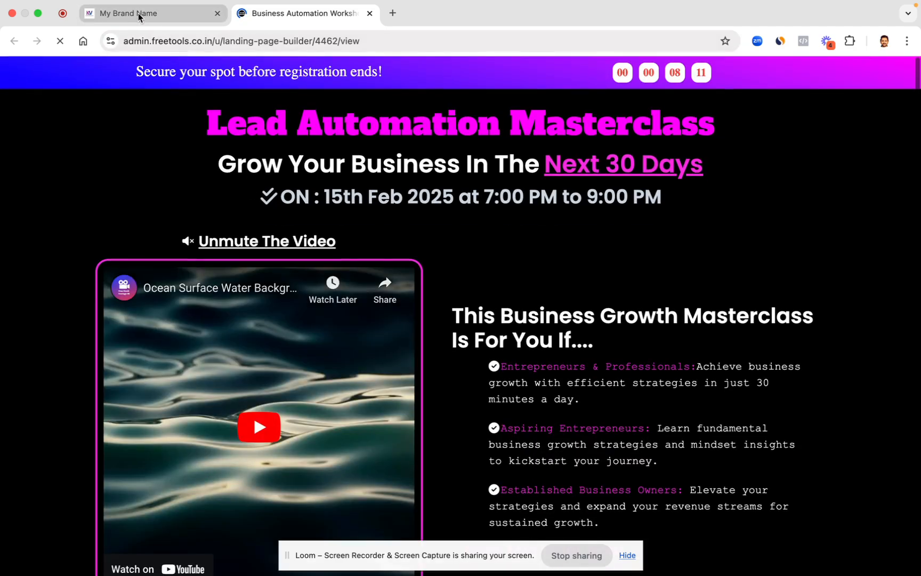
left_click(139, 17)
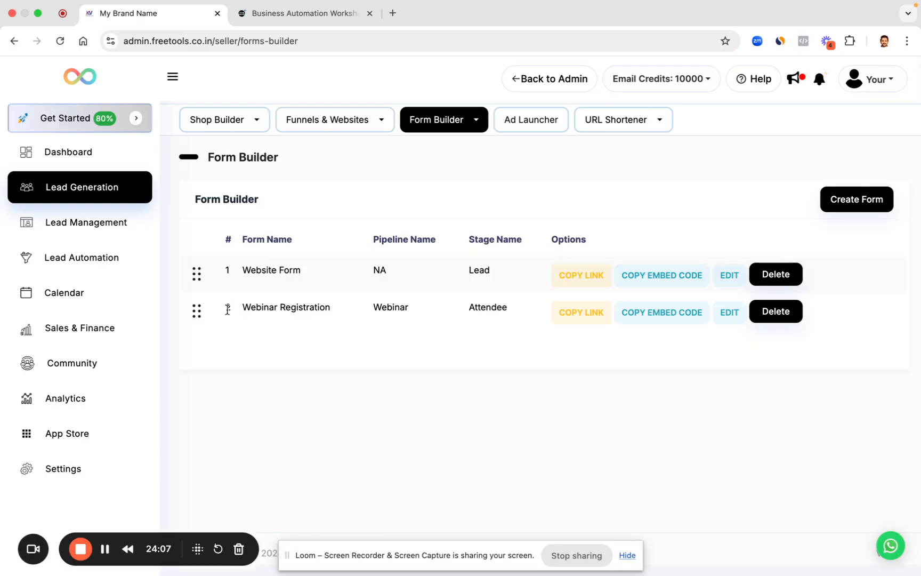
left_click(267, 18)
Step: Fill in the signup popup with the saved contact details, pick a date of birth and submit the registration
left_click(344, 302)
left_click(393, 338)
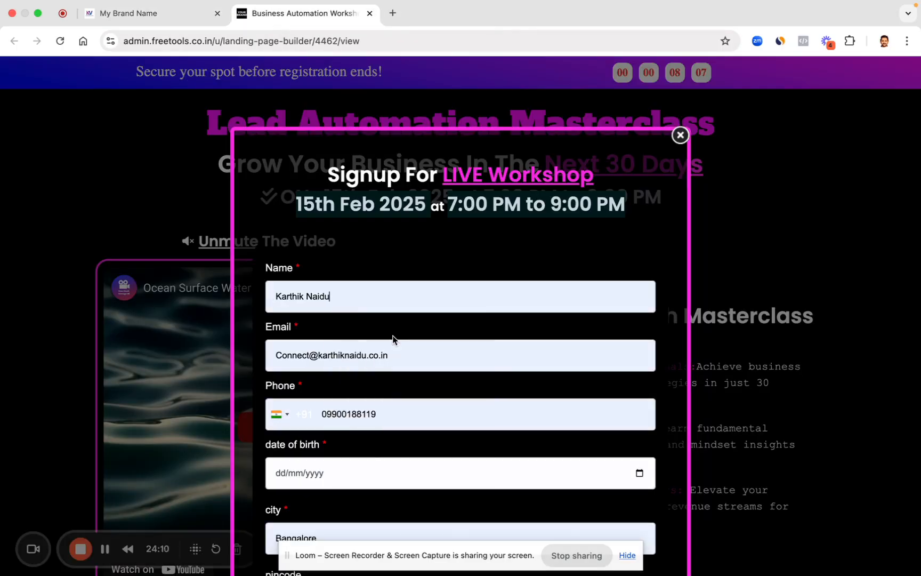
left_click(640, 464)
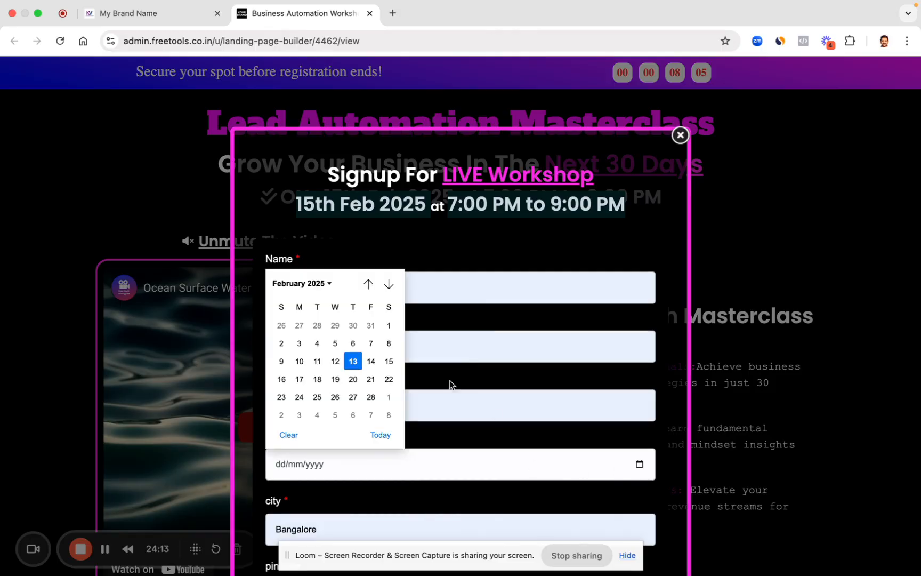
left_click(338, 359)
scroll(491, 479, "down", 5)
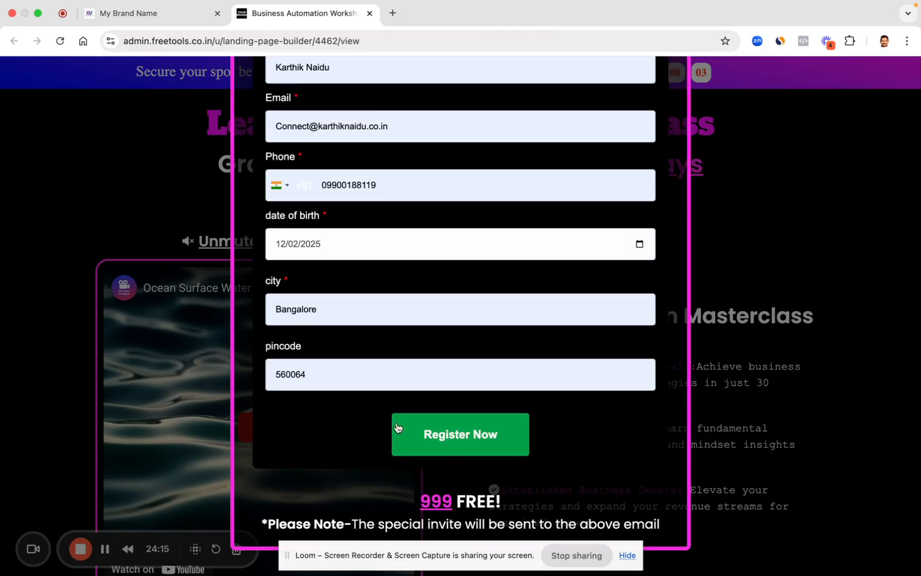
left_click(447, 431)
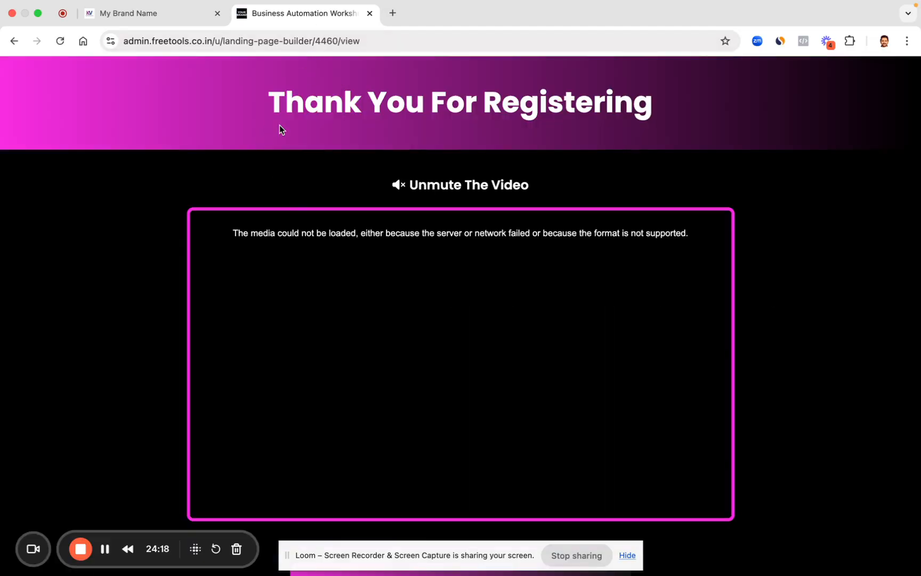
left_click_drag(653, 102, 607, 96)
Step: Return to the funnel list, open the most recently updated Clone of Webinar Funnel 1 and copy its Purchase page URL
left_click(119, 14)
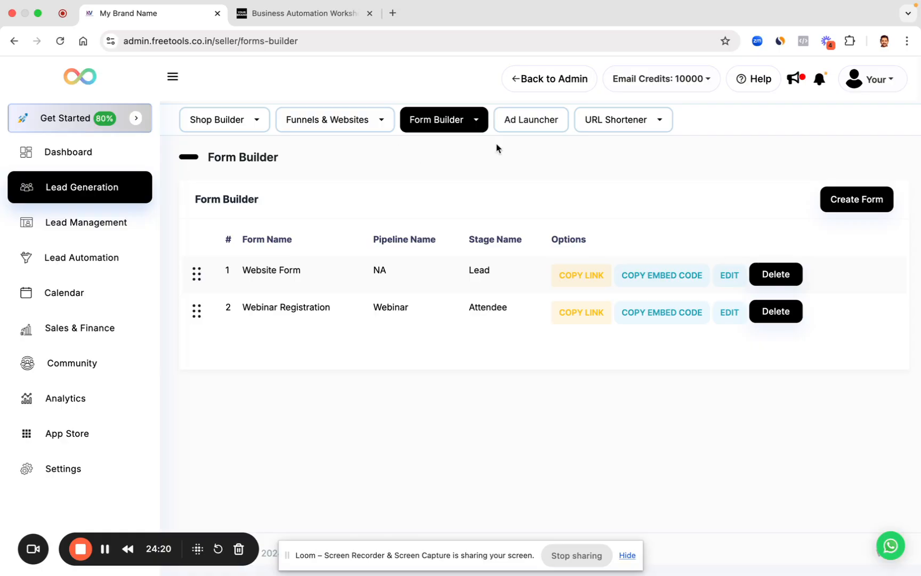
left_click(452, 130)
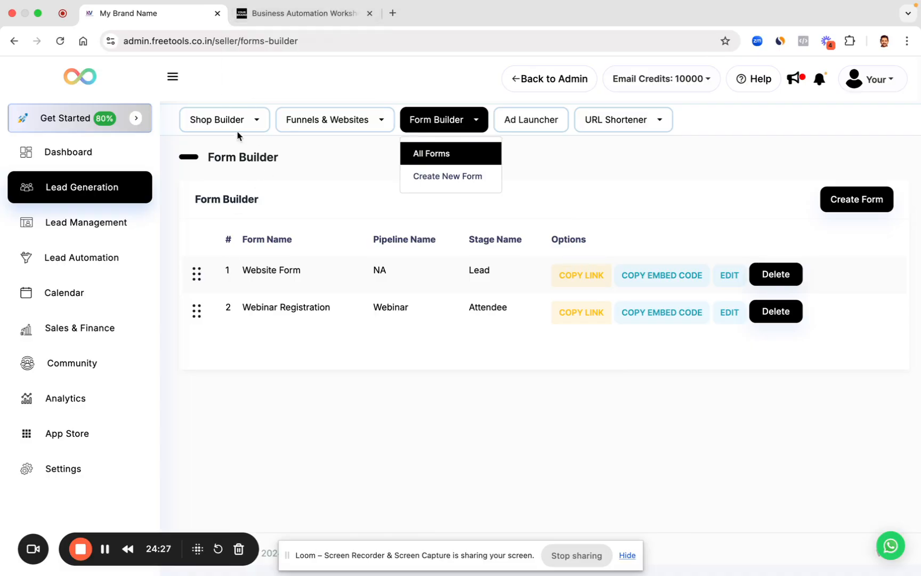
left_click(300, 121)
left_click(308, 151)
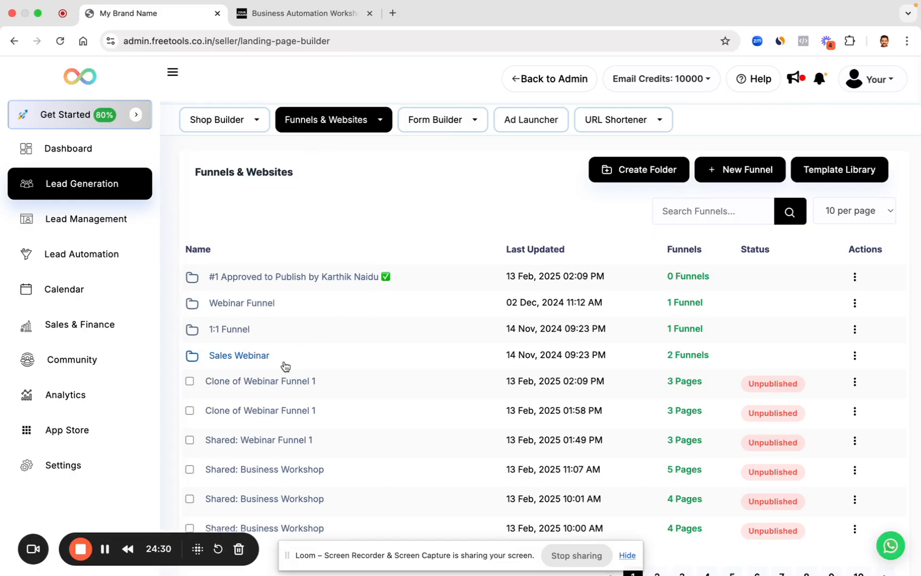
left_click(264, 385)
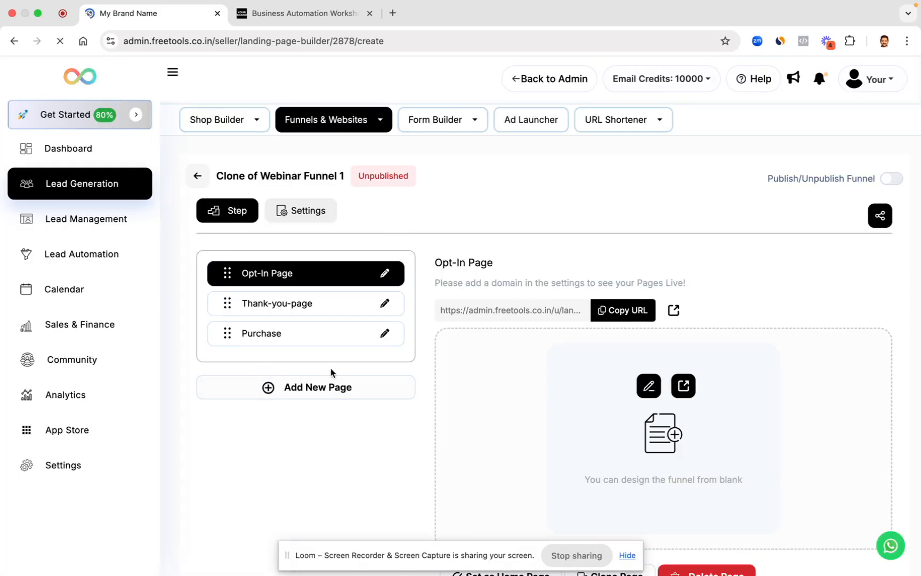
left_click(268, 333)
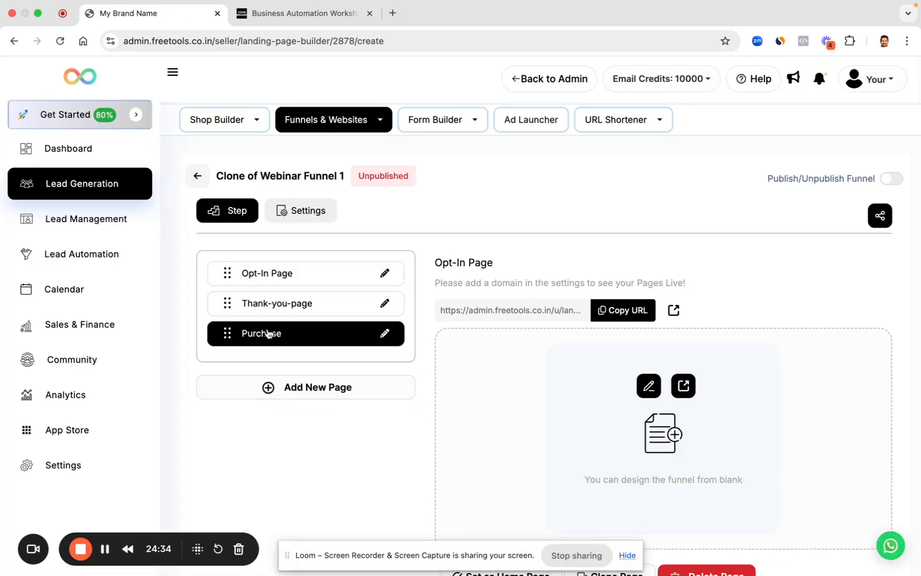
left_click(610, 311)
Step: Go to the Sales & Finance products and open the Summit product for editing
left_click(76, 337)
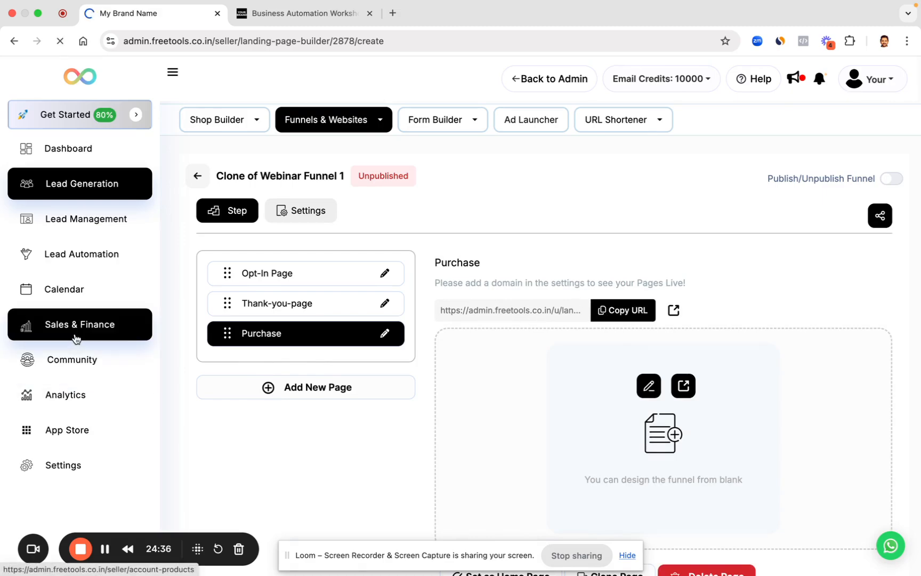
left_click(207, 123)
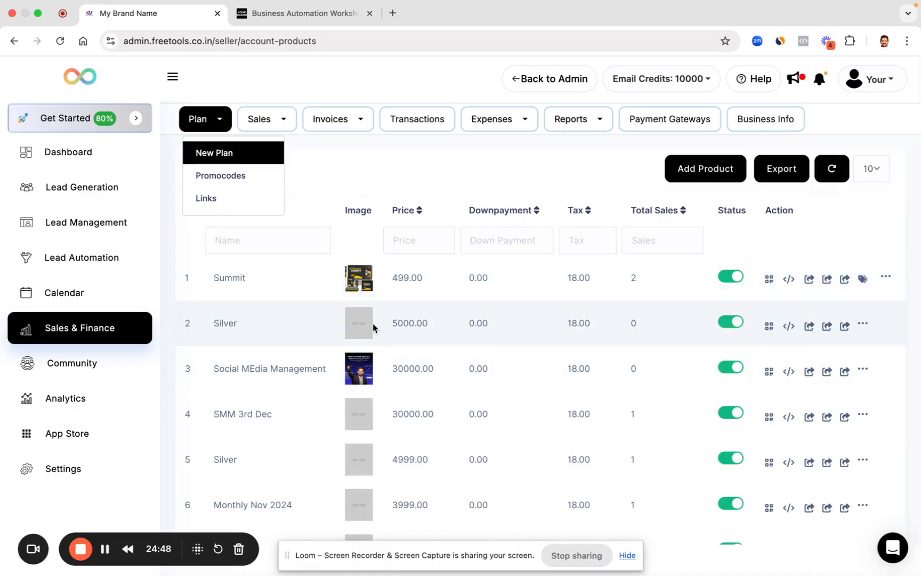
left_click(894, 282)
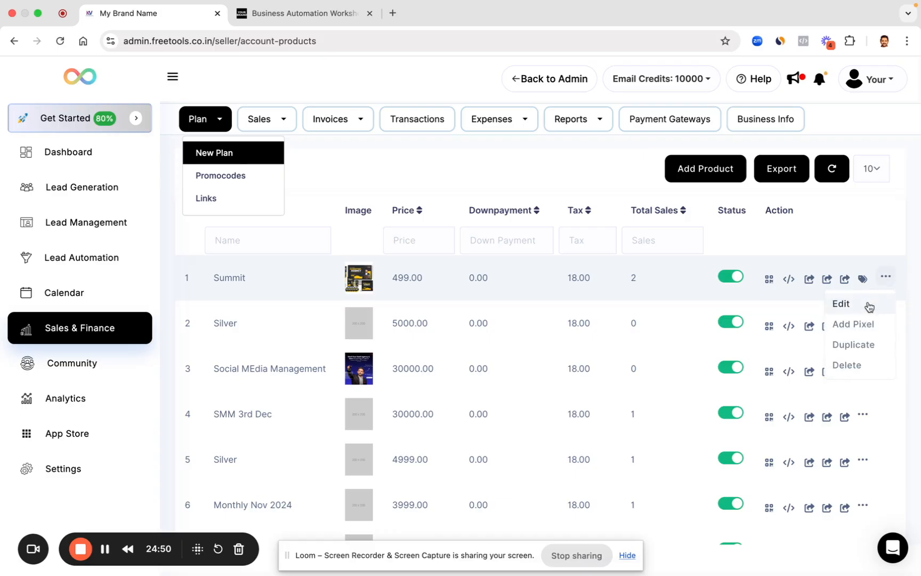
left_click(869, 306)
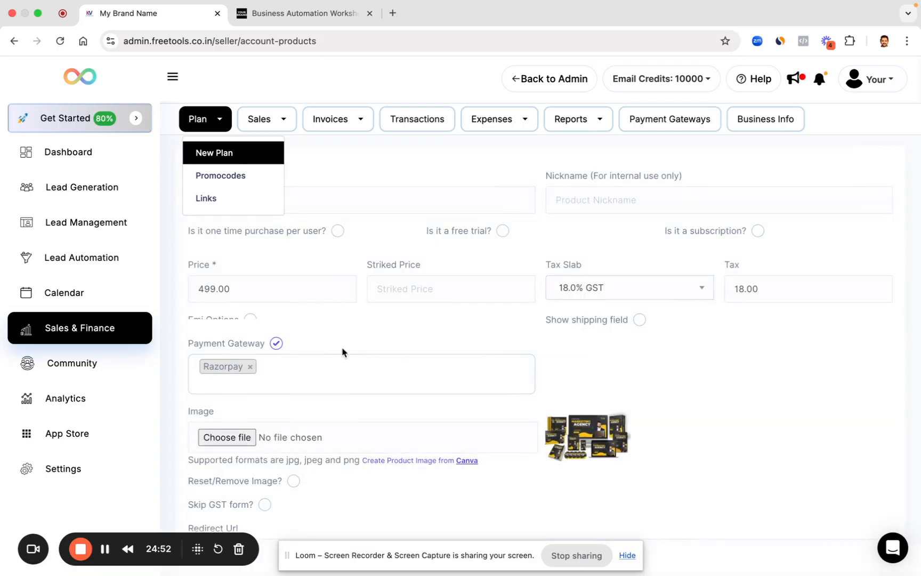
left_click(203, 118)
scroll(355, 241, "down", 3)
scroll(356, 237, "up", 3)
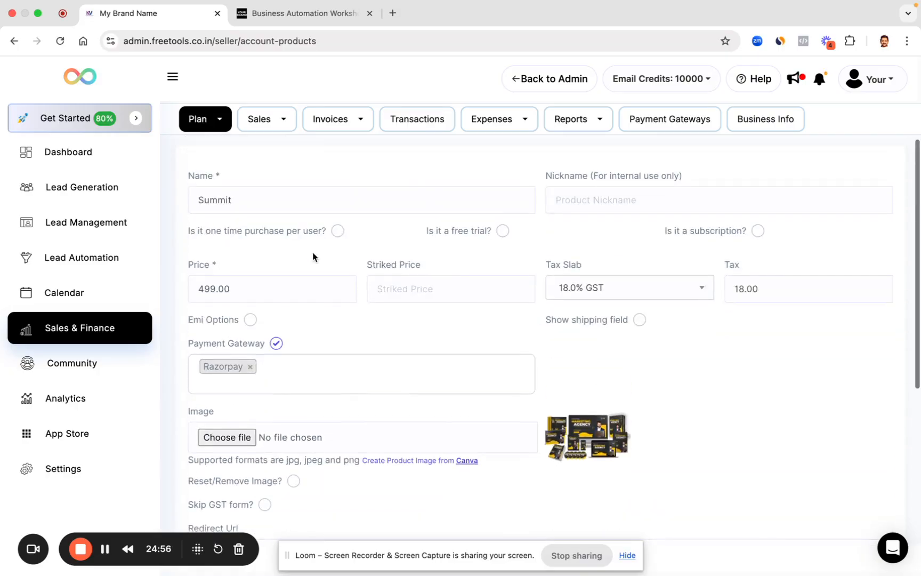
scroll(350, 333, "down", 6)
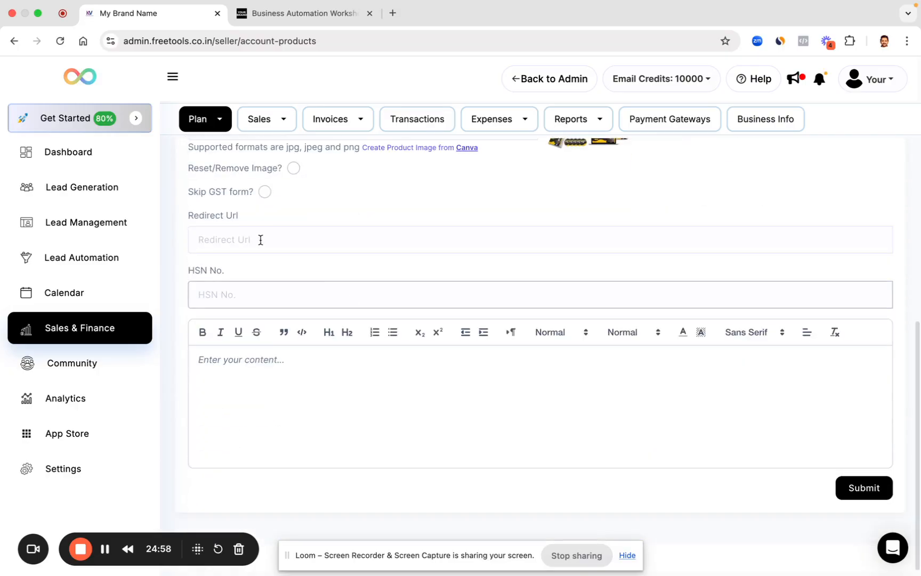
left_click_drag(187, 214, 269, 218)
left_click(231, 240)
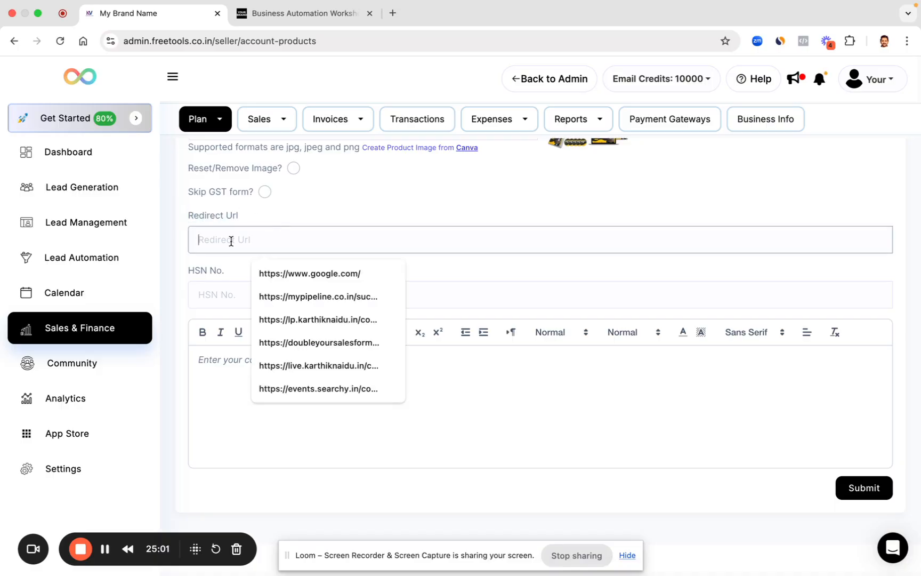
key("super+v")
left_click(862, 490)
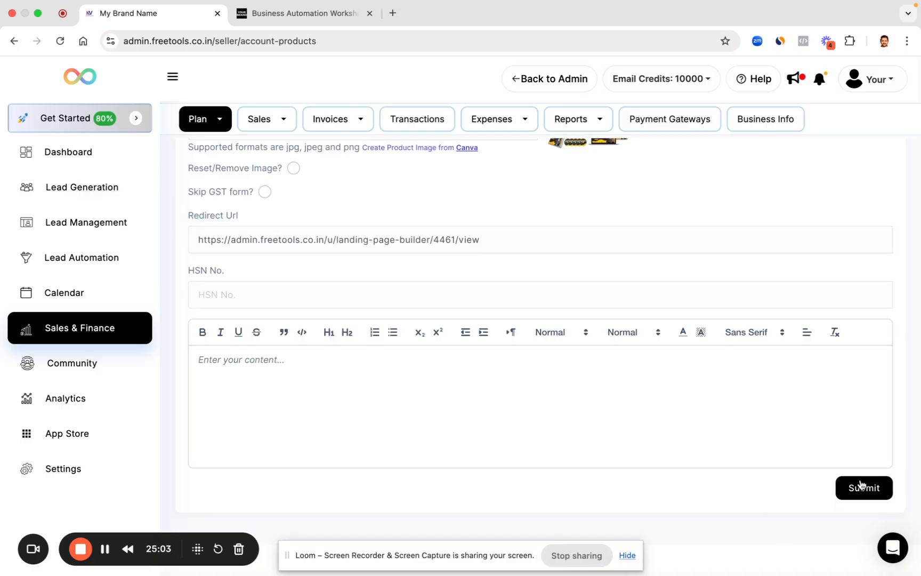
left_click(862, 486)
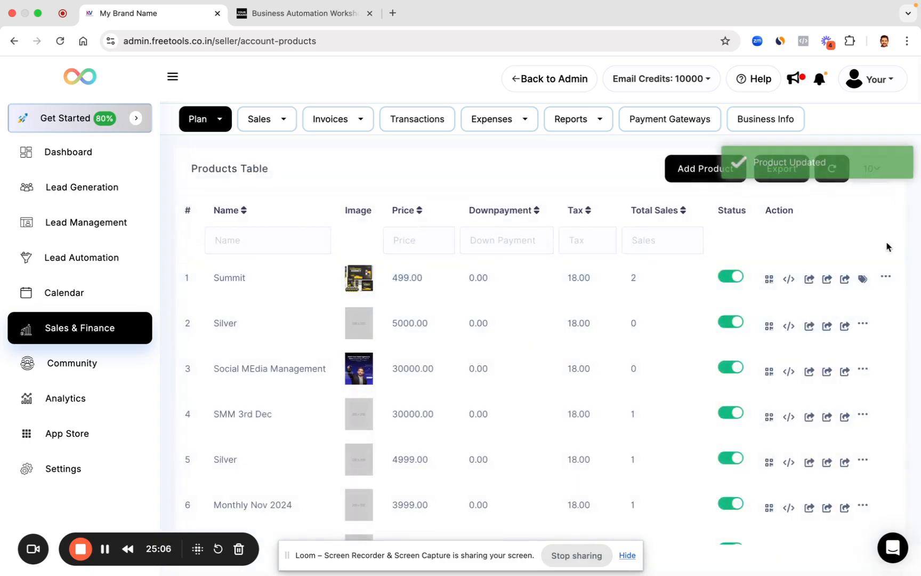
Step: Open the Summit product's payment page, then copy the 100p promocode from the promocode list
left_click(846, 279)
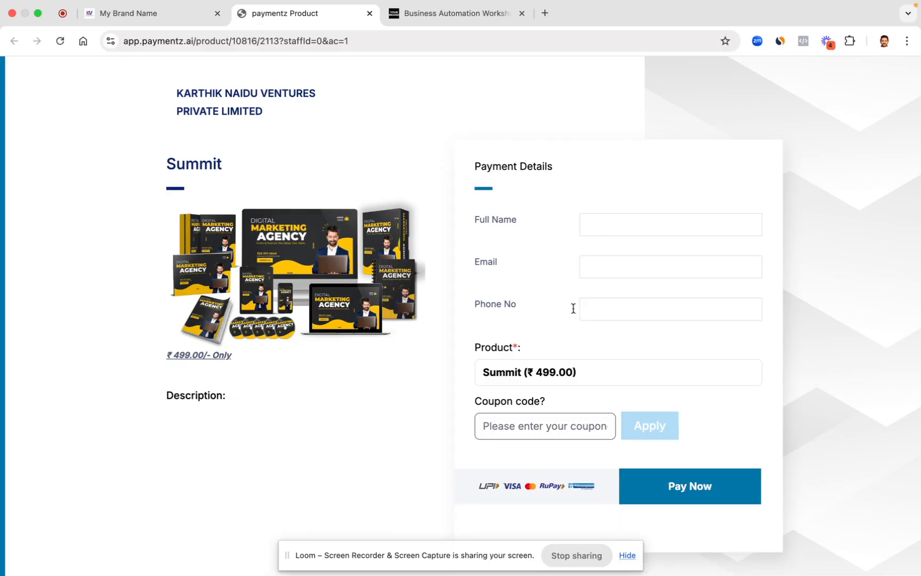
left_click(151, 19)
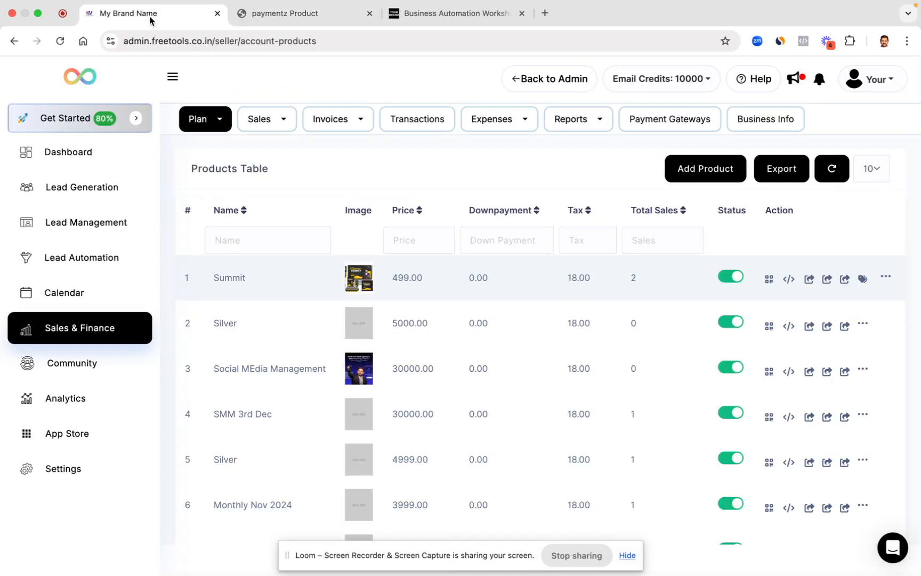
left_click(213, 123)
left_click(217, 174)
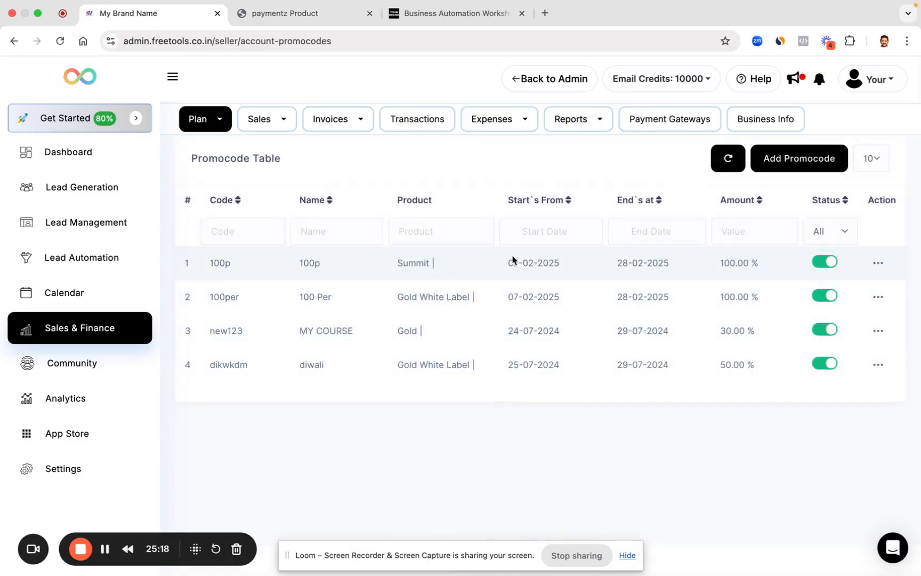
left_click_drag(331, 265, 297, 263)
key("super+c")
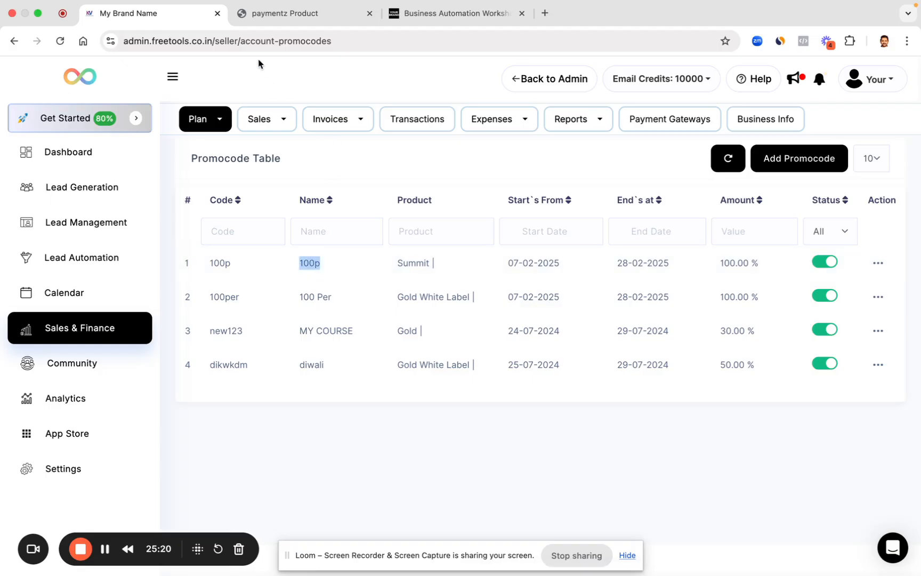
Step: On the Summit payment page, fill in the customer's full name, email and phone number and apply coupon code 100p
left_click(282, 14)
left_click(554, 416)
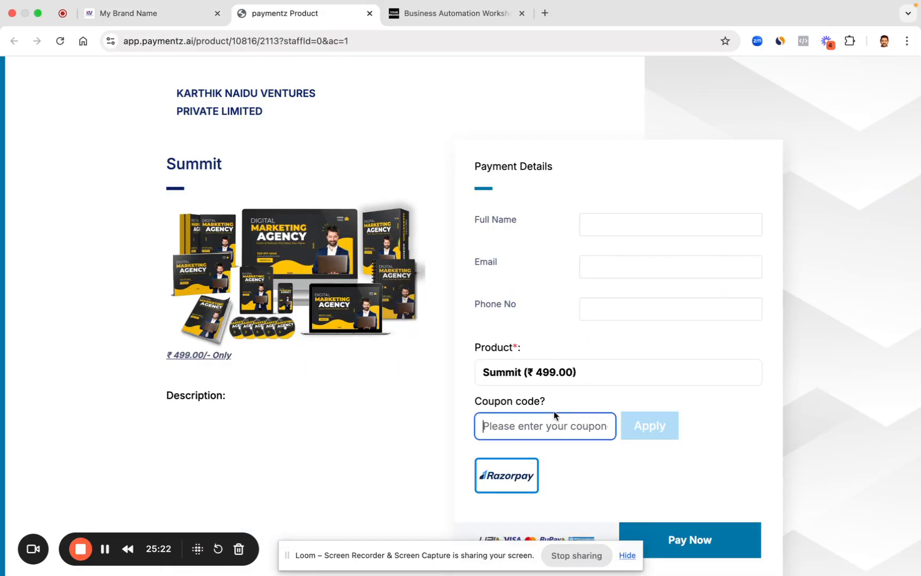
key("super+v")
left_click(587, 230)
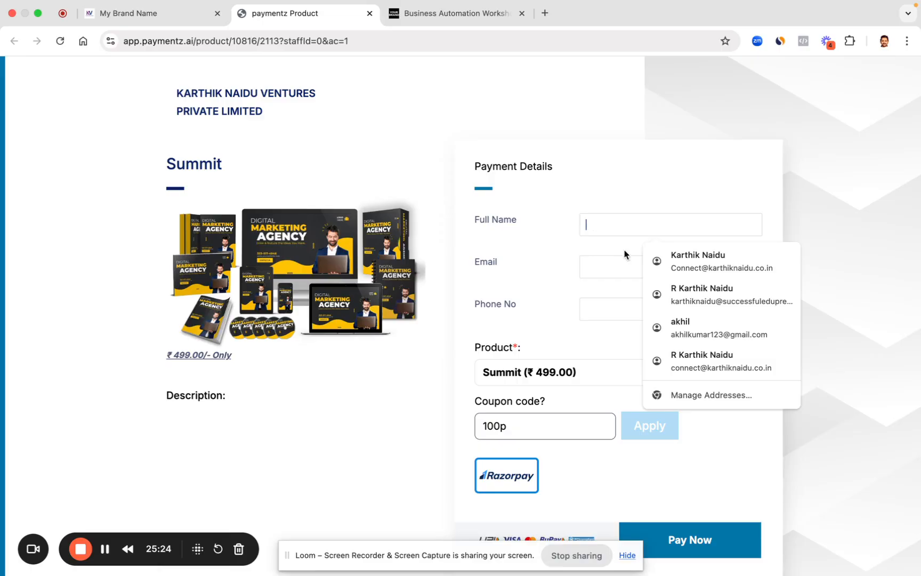
left_click(675, 256)
left_click(543, 419)
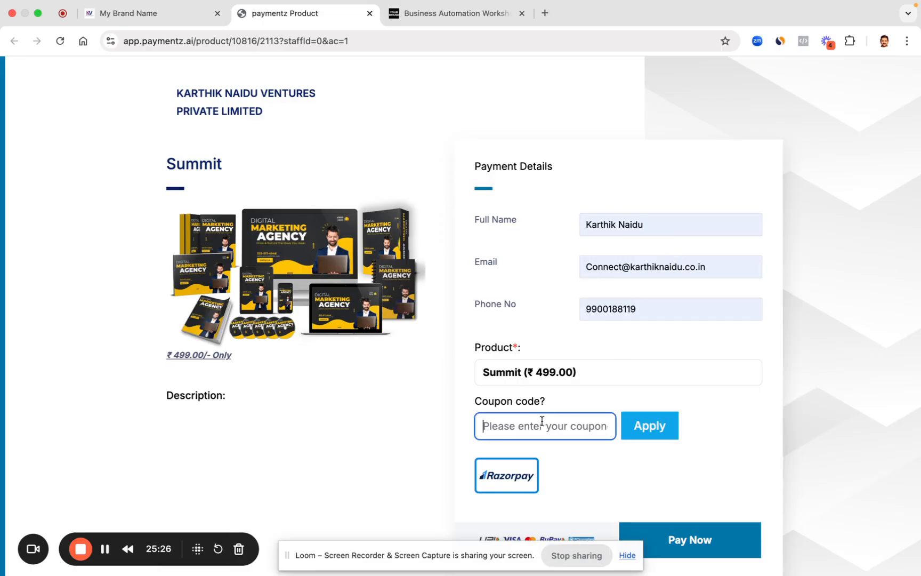
key("super+v")
left_click(661, 438)
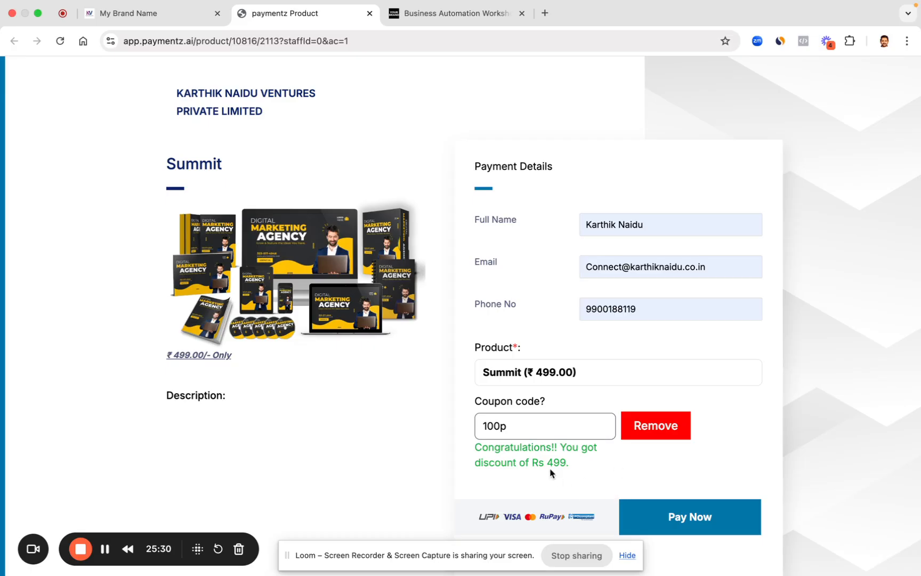
scroll(586, 474, "down", 1)
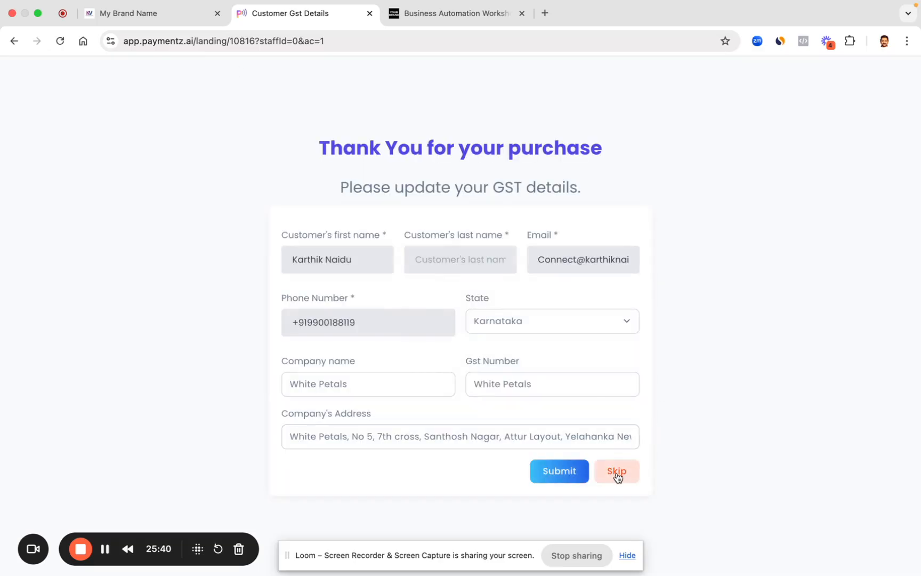
Step: Skip the GST details form to check the purchase redirect, then go back and return to the admin account
left_click(616, 476)
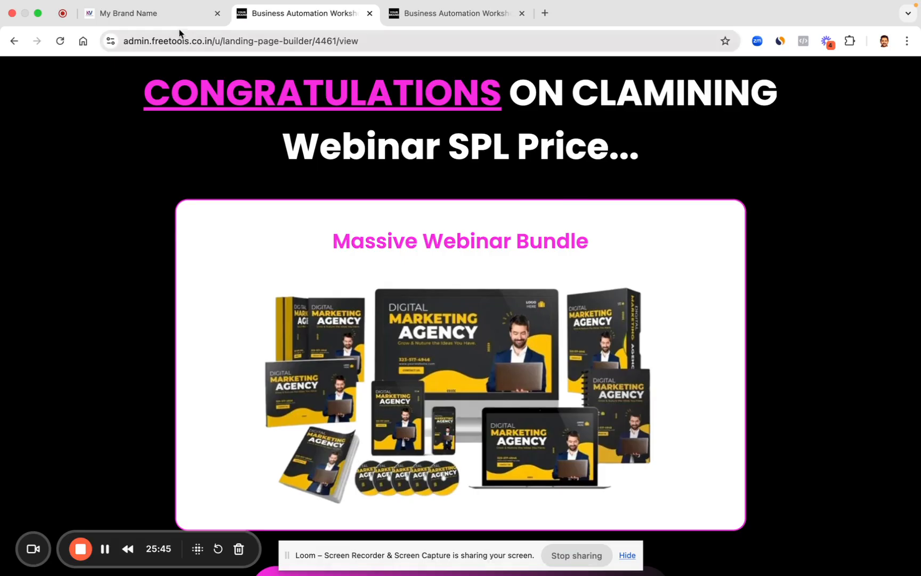
scroll(168, 197, "left", 5)
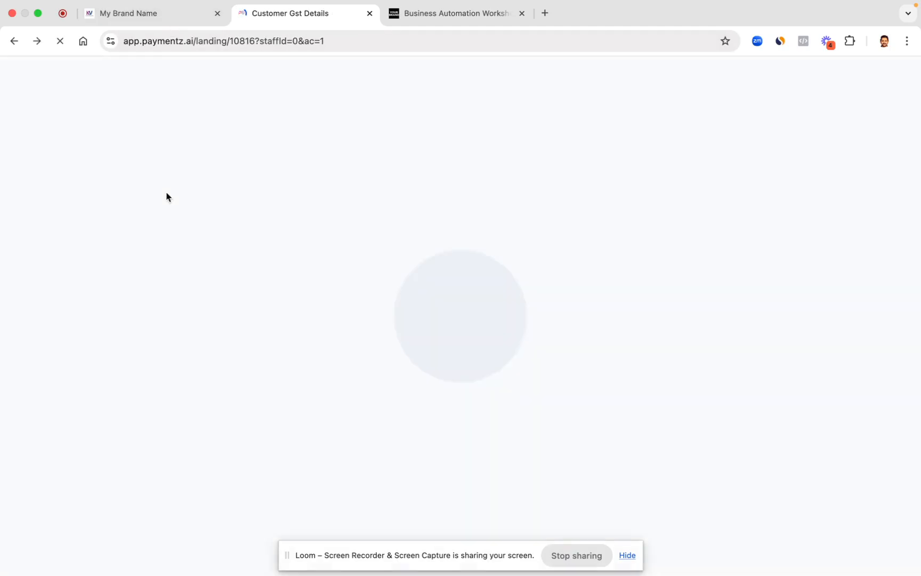
left_click(147, 24)
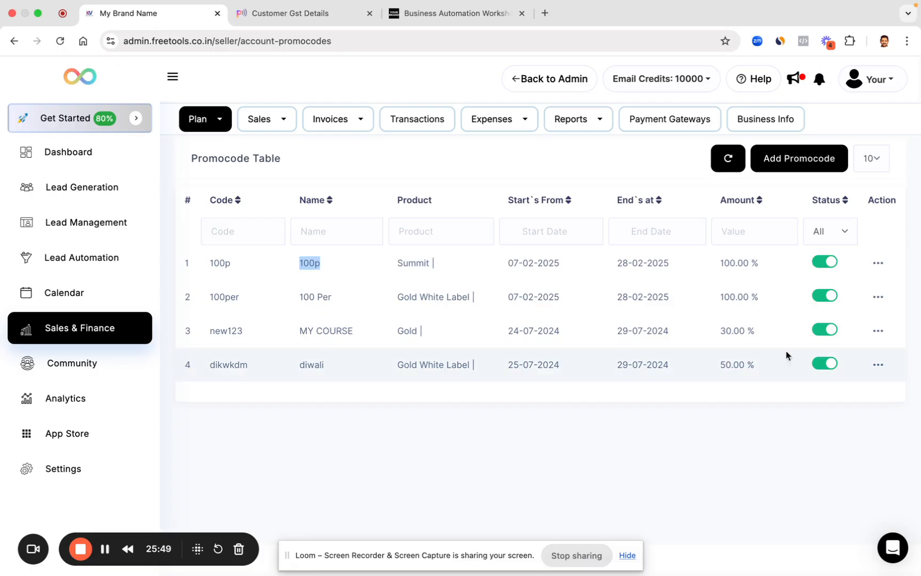
Step: Go to the Sales & Finance products list and reopen the Summit product for editing
left_click(877, 266)
left_click(846, 291)
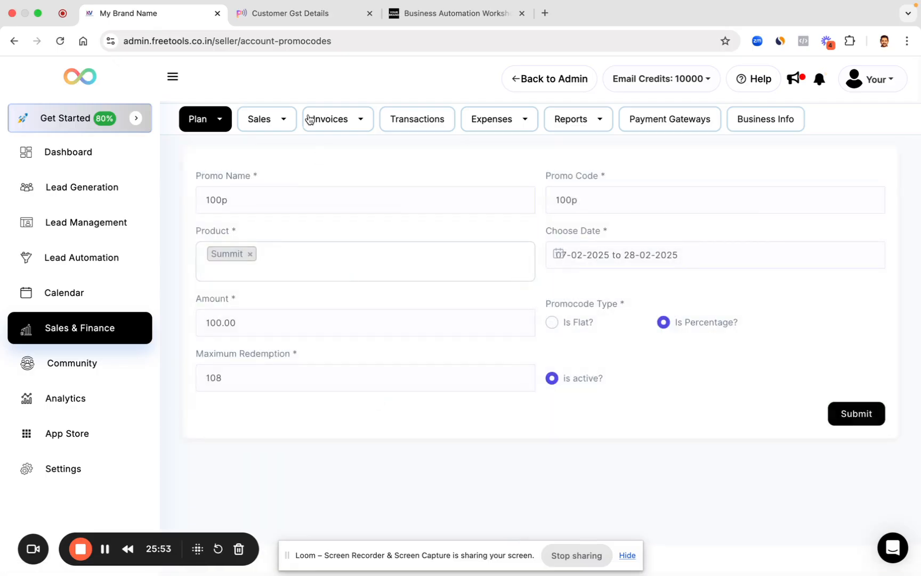
left_click(270, 126)
left_click(228, 123)
left_click(214, 152)
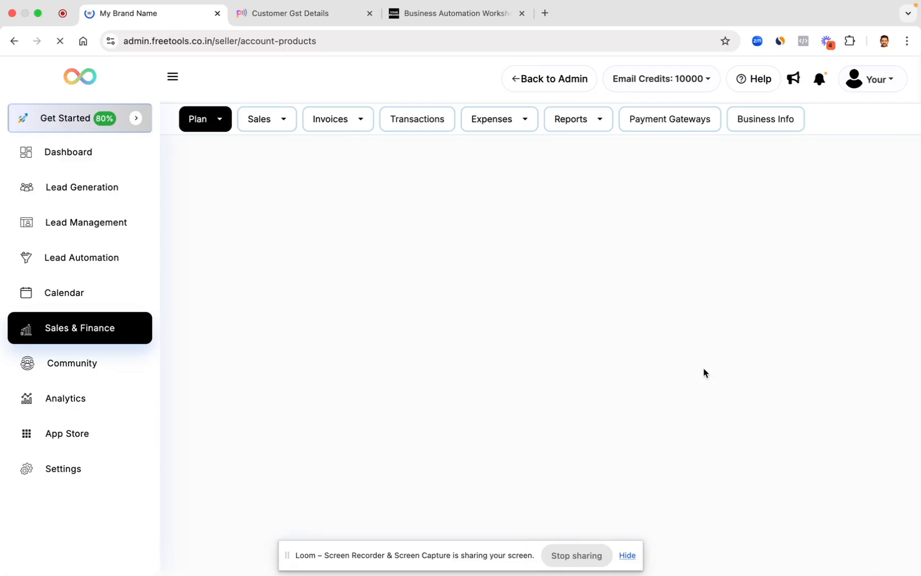
scroll(707, 405, "down", 2)
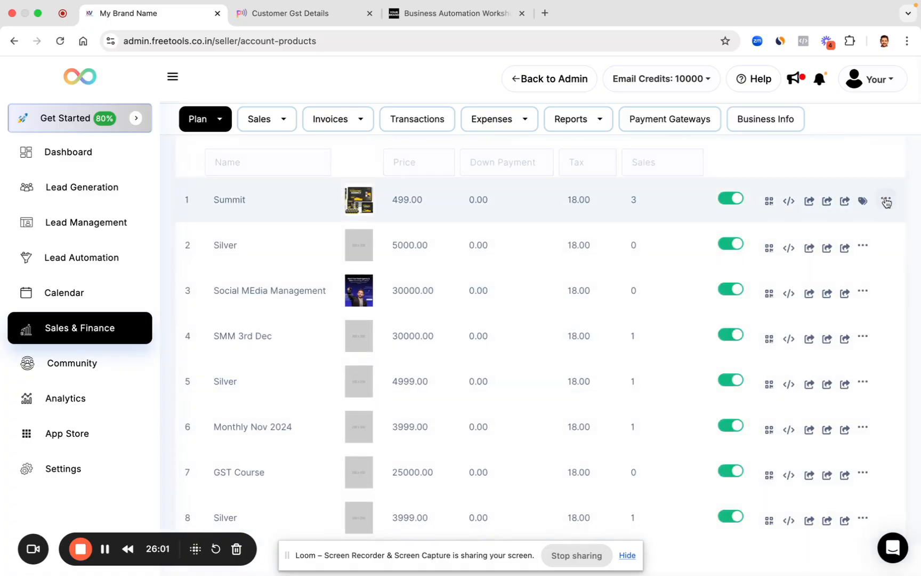
left_click(885, 199)
left_click(863, 228)
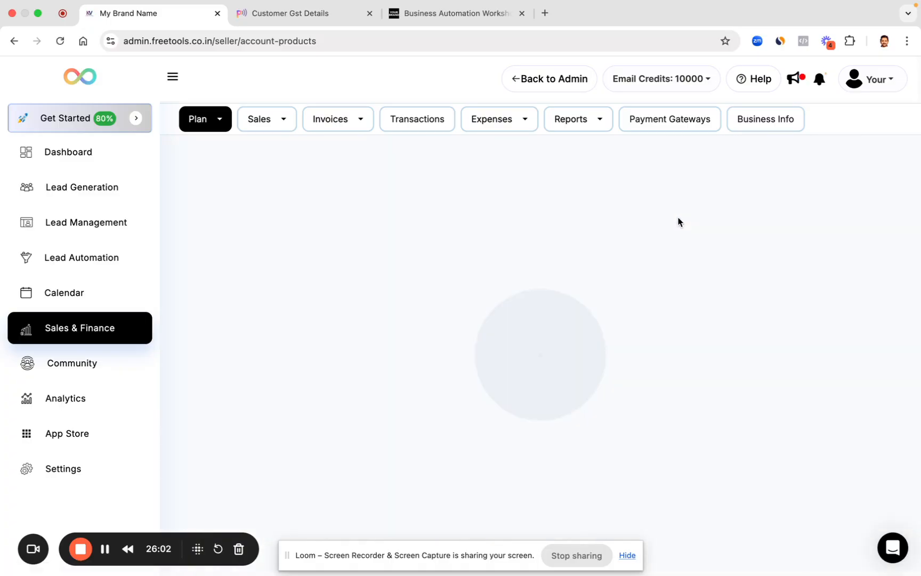
Step: Enable skipping the GST form for the Summit product, submit the update and close the old GST details page
scroll(472, 395, "down", 3)
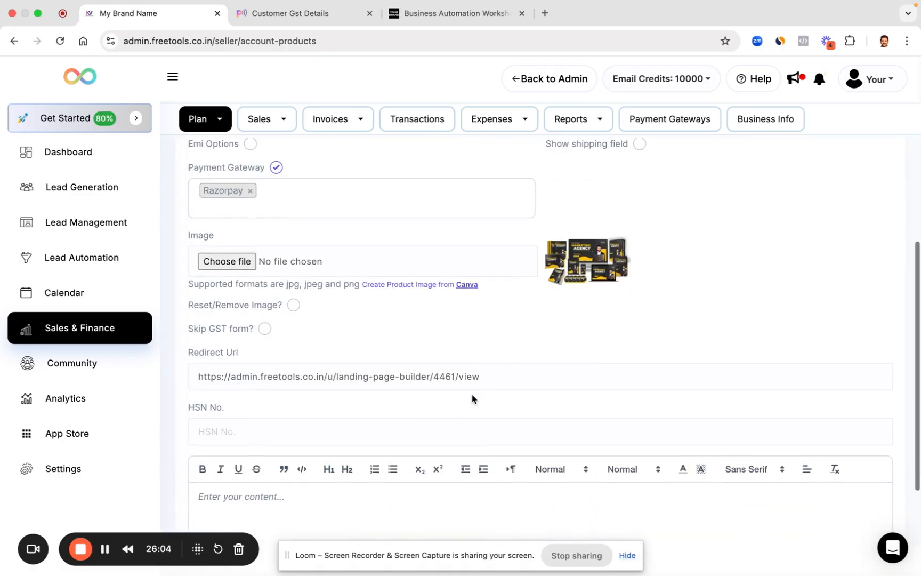
left_click(264, 329)
scroll(421, 381, "down", 3)
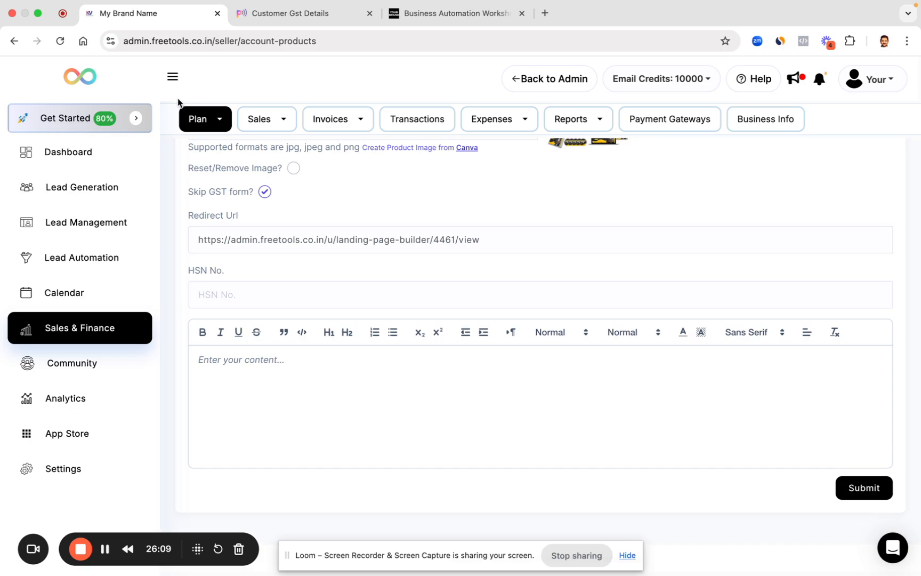
left_click(369, 13)
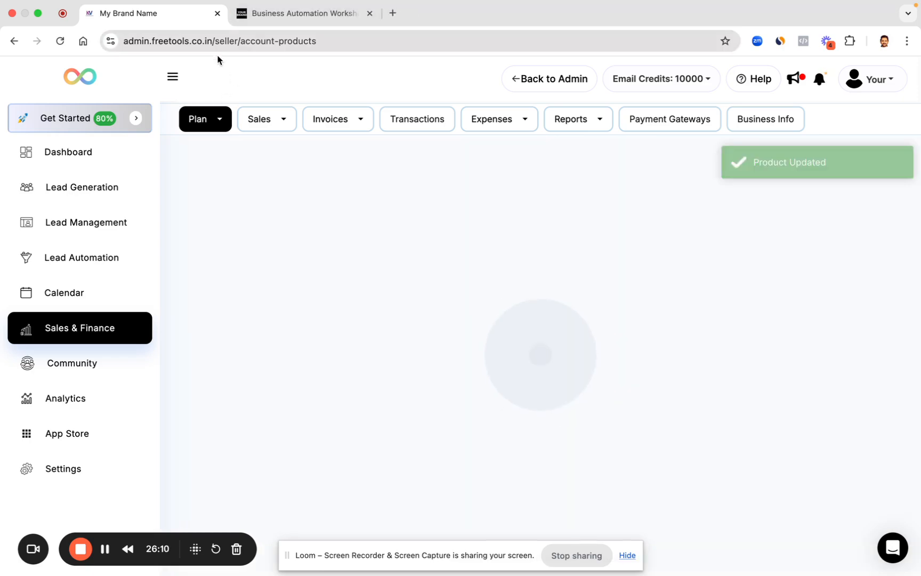
Step: Open the Summit product's payment page and fill in the customer's full name, email and phone number
left_click(844, 279)
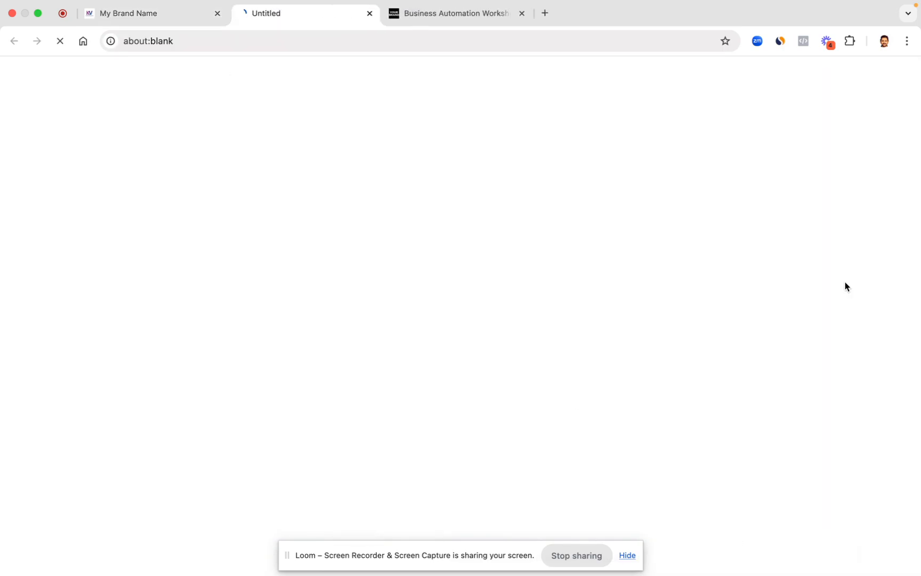
left_click(527, 429)
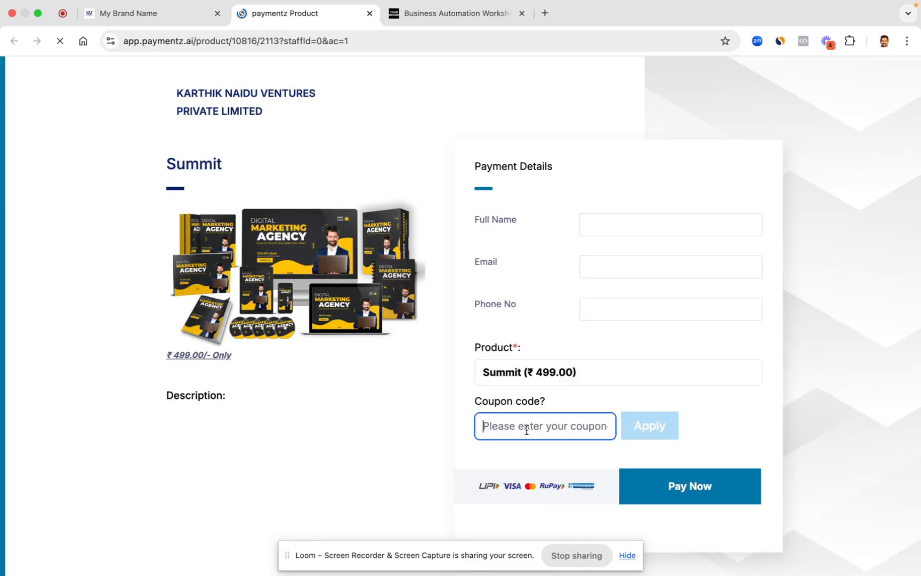
left_click(596, 226)
left_click(668, 257)
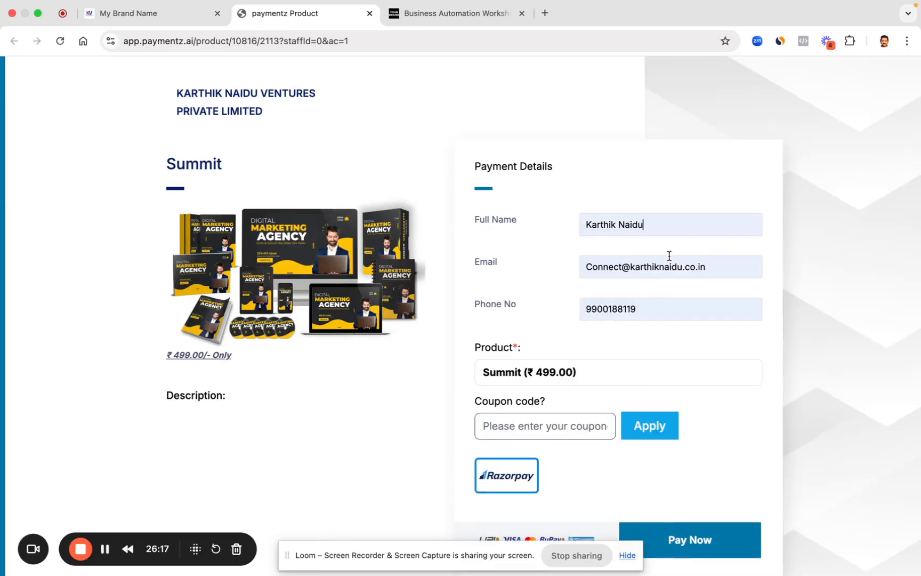
Step: Complete the Summit test purchase with coupon code 100p and check the page it redirects to
left_click(494, 429)
type("100p")
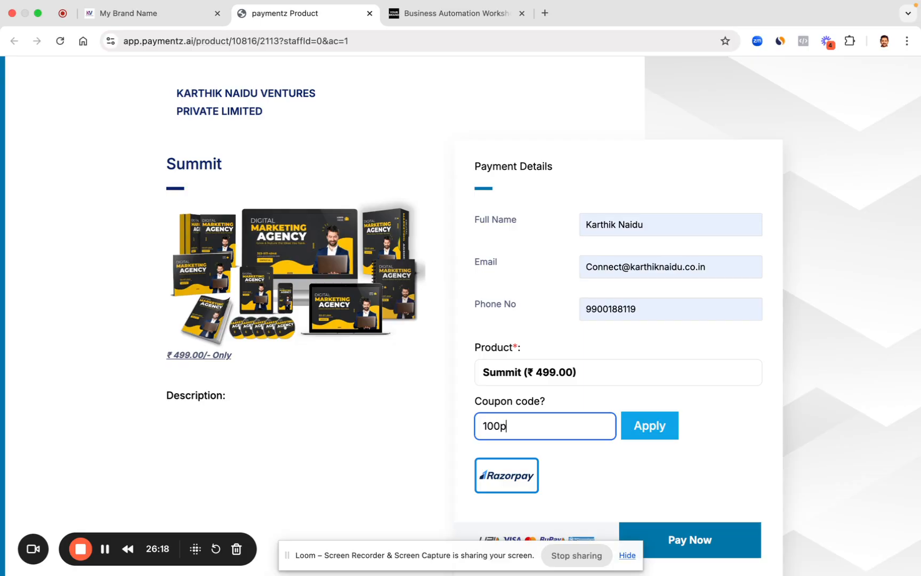
left_click(628, 429)
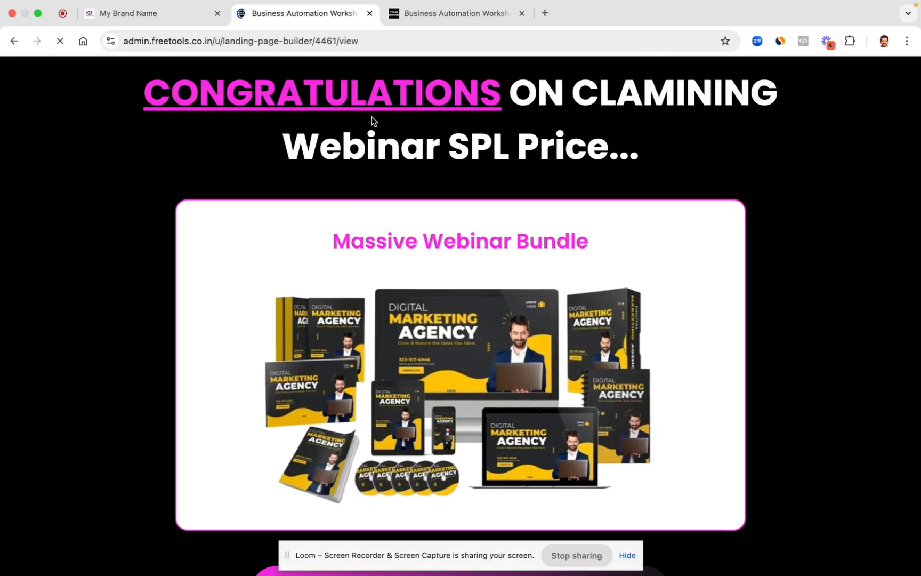
triple_click(167, 96)
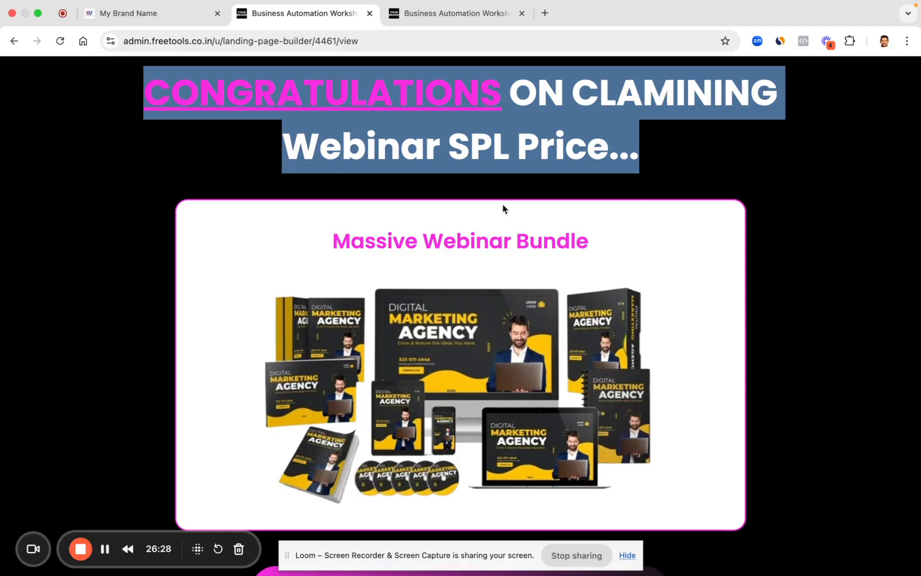
scroll(226, 206, "down", 3)
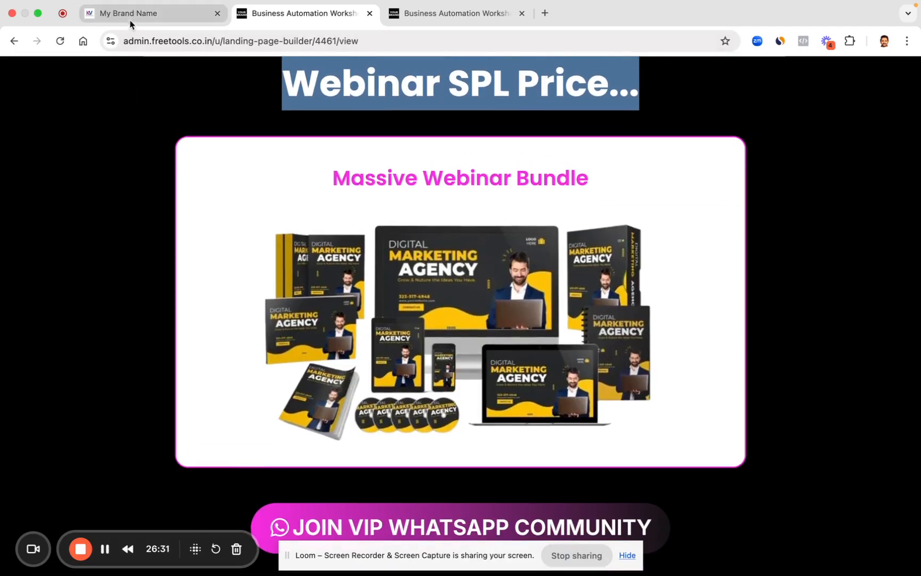
Step: Return to the admin account's funnel builder and open the most recently updated Clone of Webinar Funnel 1
left_click(126, 15)
left_click(100, 200)
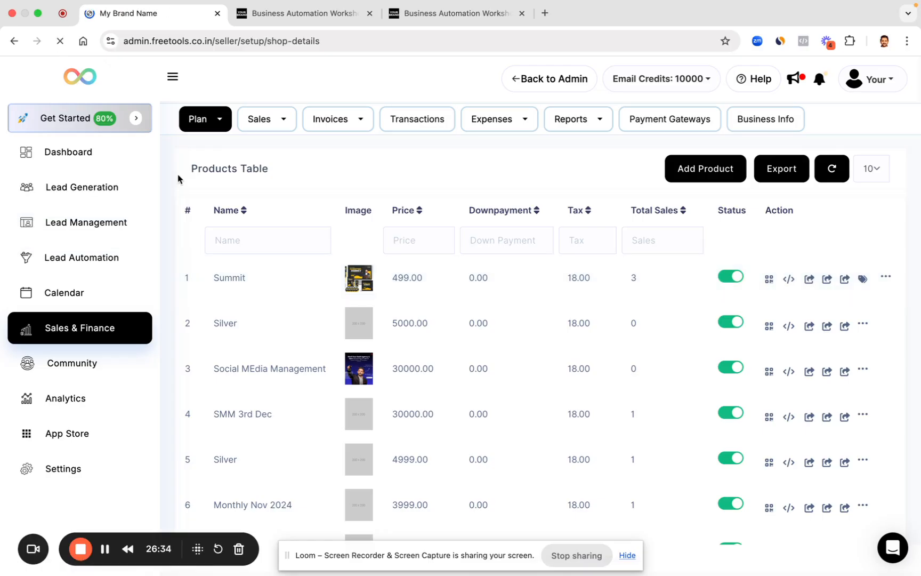
left_click(308, 121)
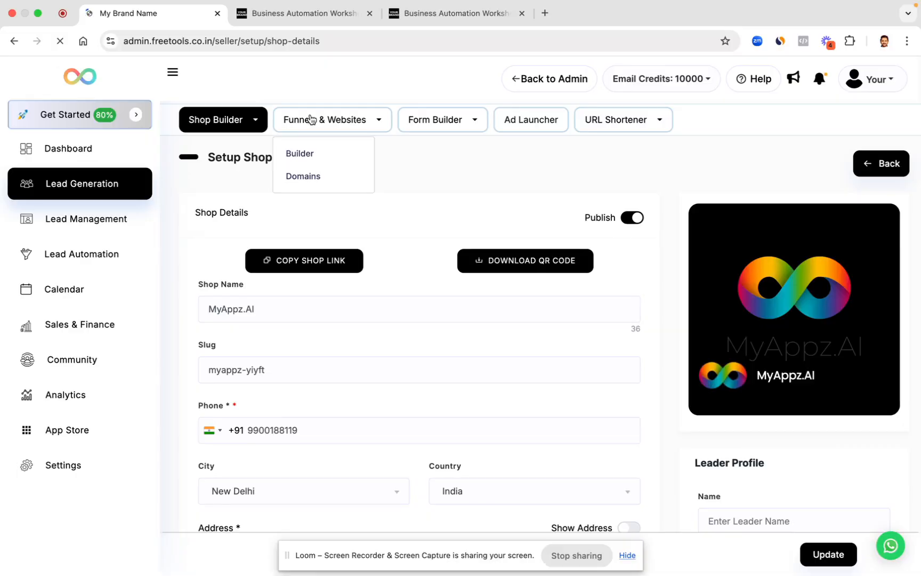
left_click(308, 154)
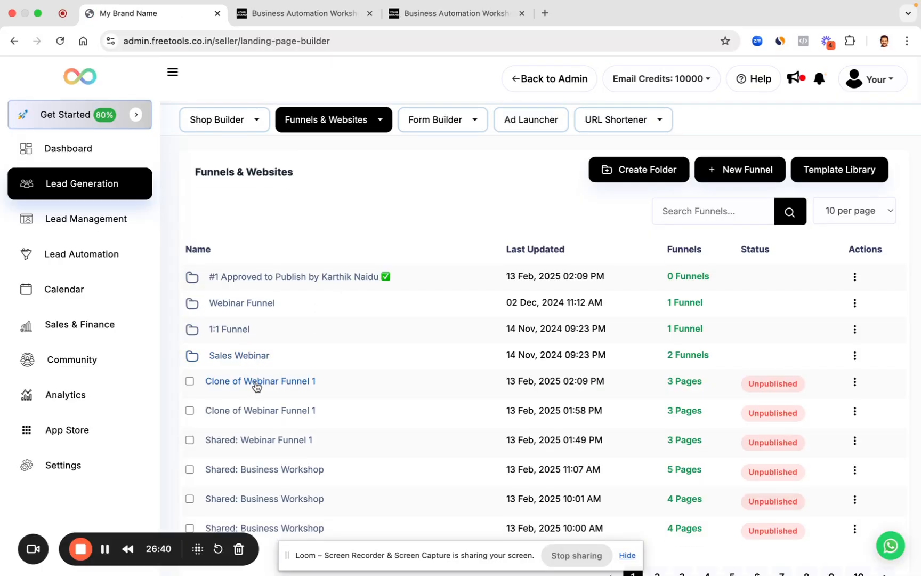
left_click(257, 382)
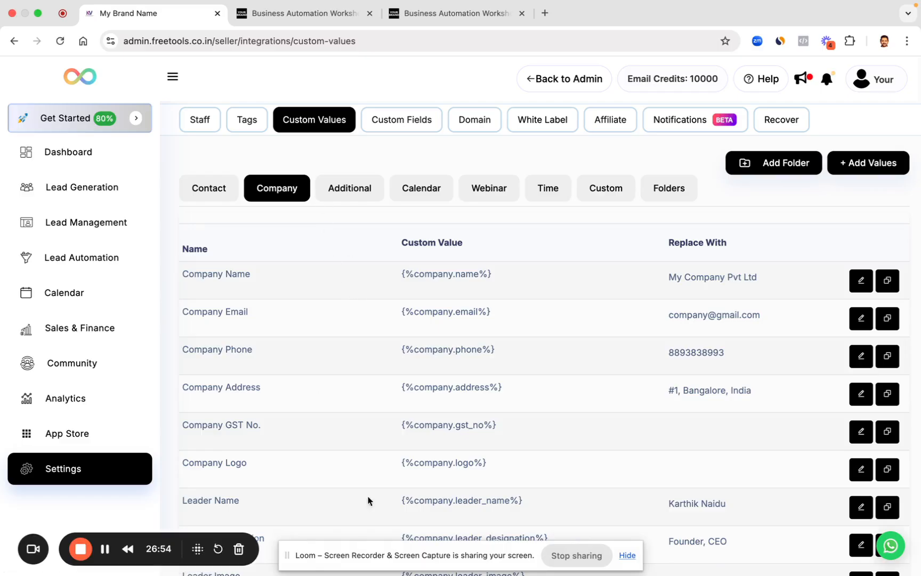
Step: View the Webinar custom values in the settings, then return to the Funnels & Websites list
left_click(498, 197)
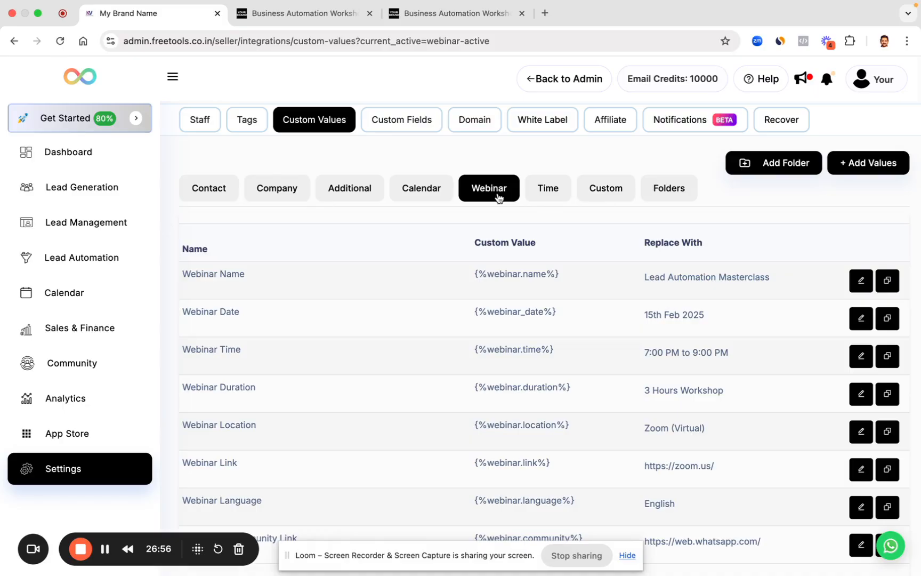
left_click(102, 191)
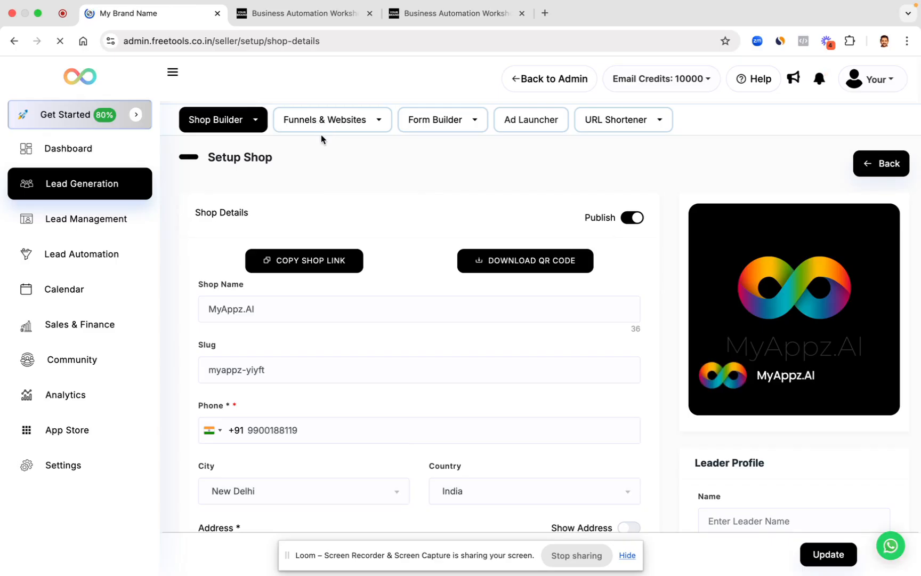
left_click(333, 124)
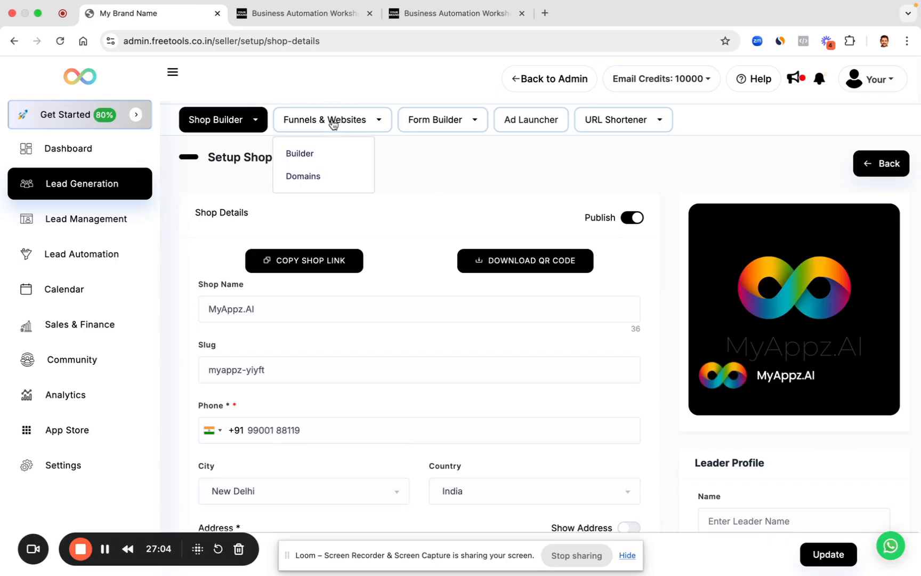
left_click(333, 152)
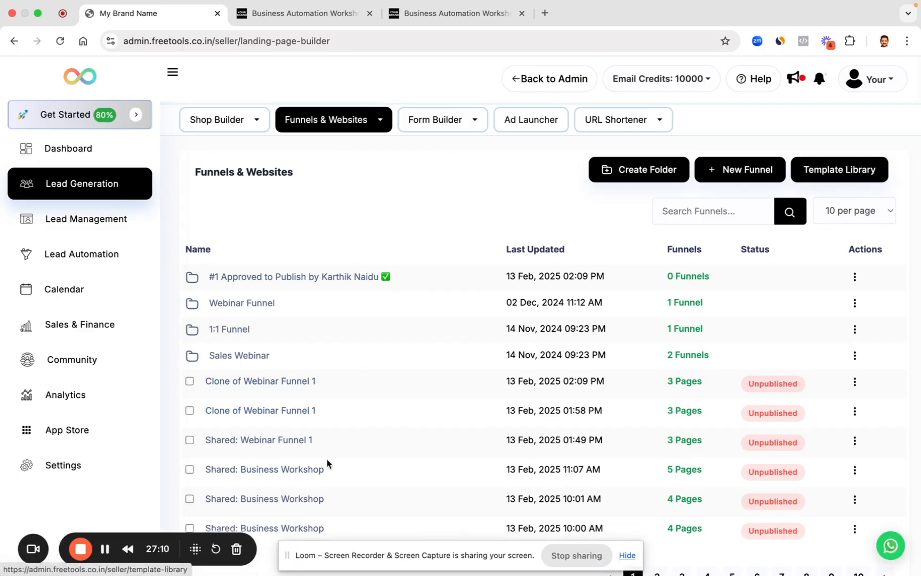
Step: Close the two remaining Business Automation Workshop test pages, keeping only the funnel list open
left_click(307, 13)
left_click(369, 16)
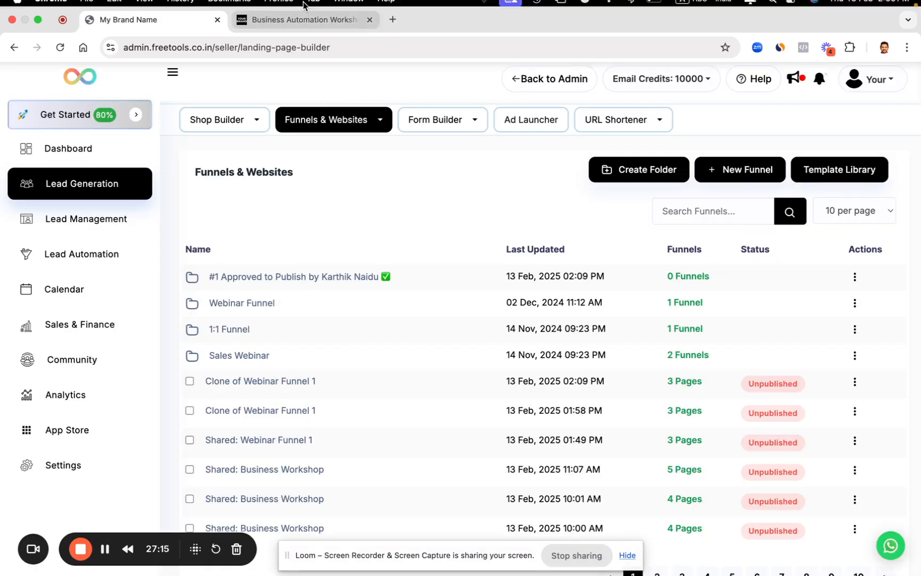
left_click(300, 29)
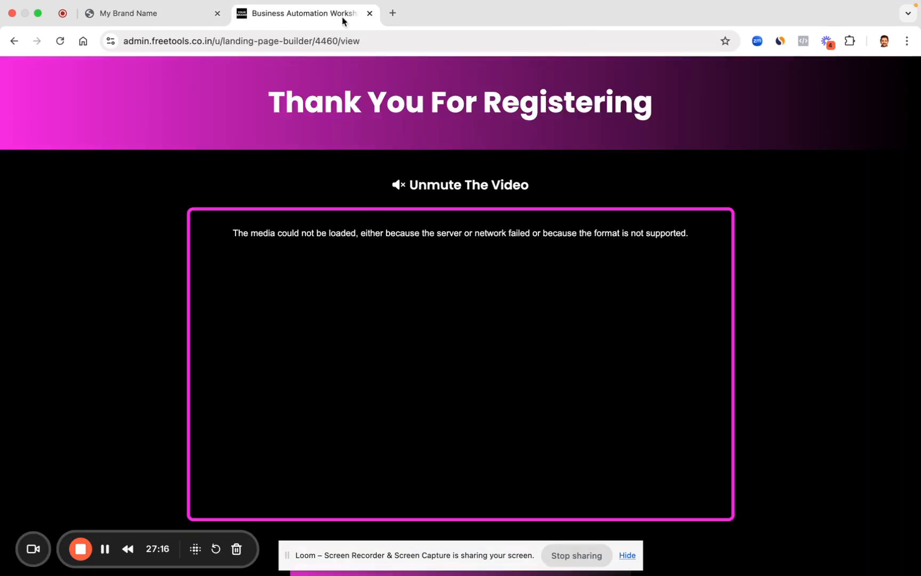
left_click(369, 12)
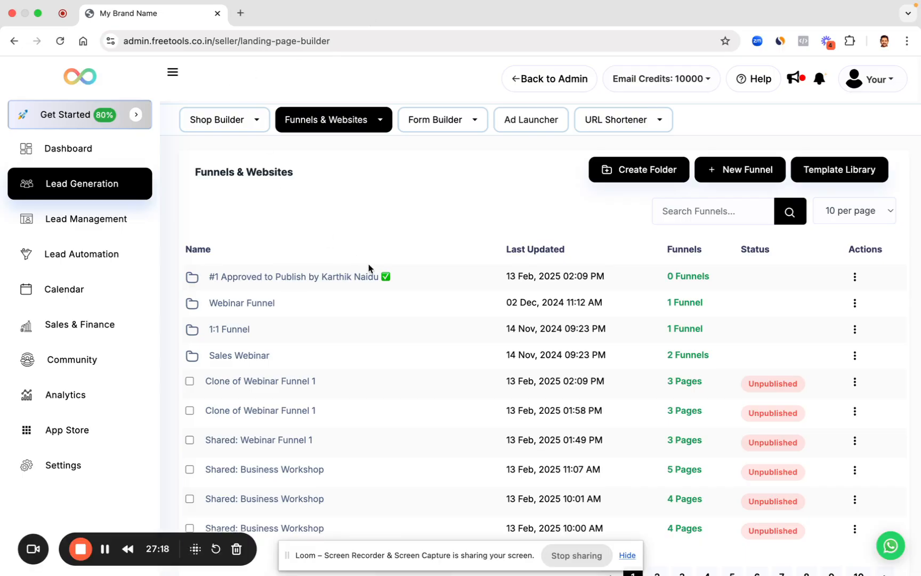